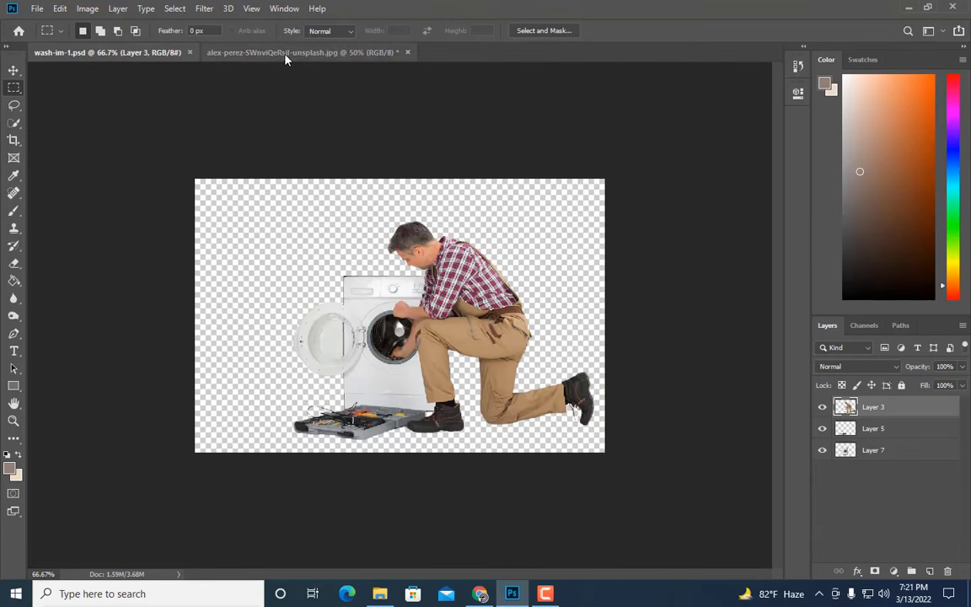
Try enlarging the portrait to 5000 px wide, then undo it
{"action": "left_click", "coordinate": [285, 54]}
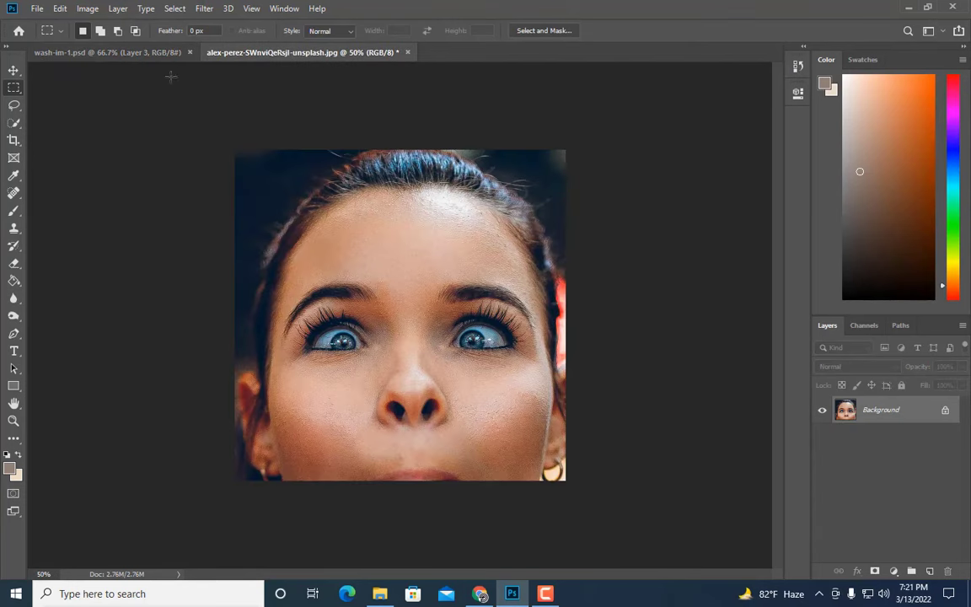
{"action": "left_click", "coordinate": [88, 8]}
{"action": "left_click", "coordinate": [124, 110]}
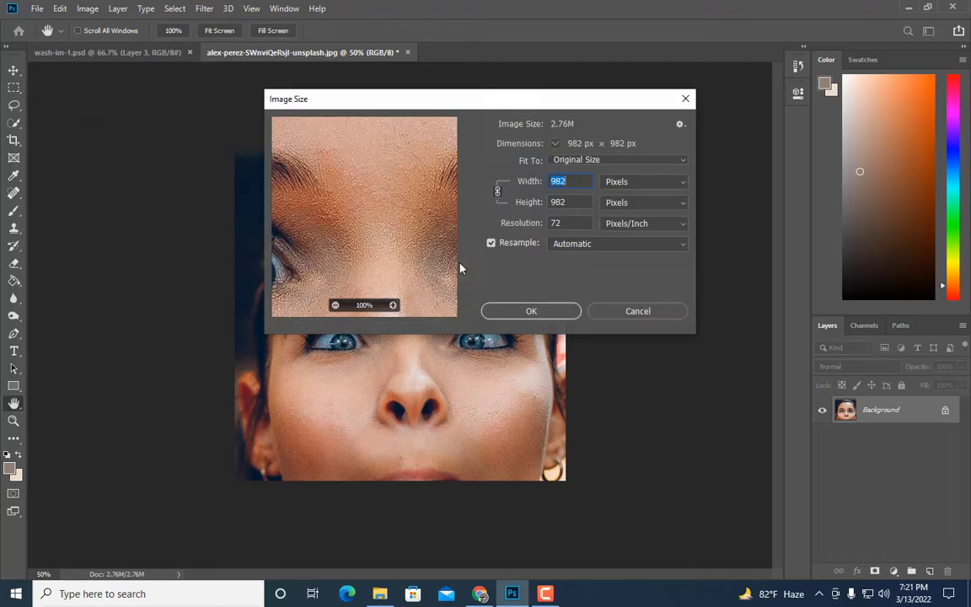
{"action": "type", "text": "500"}
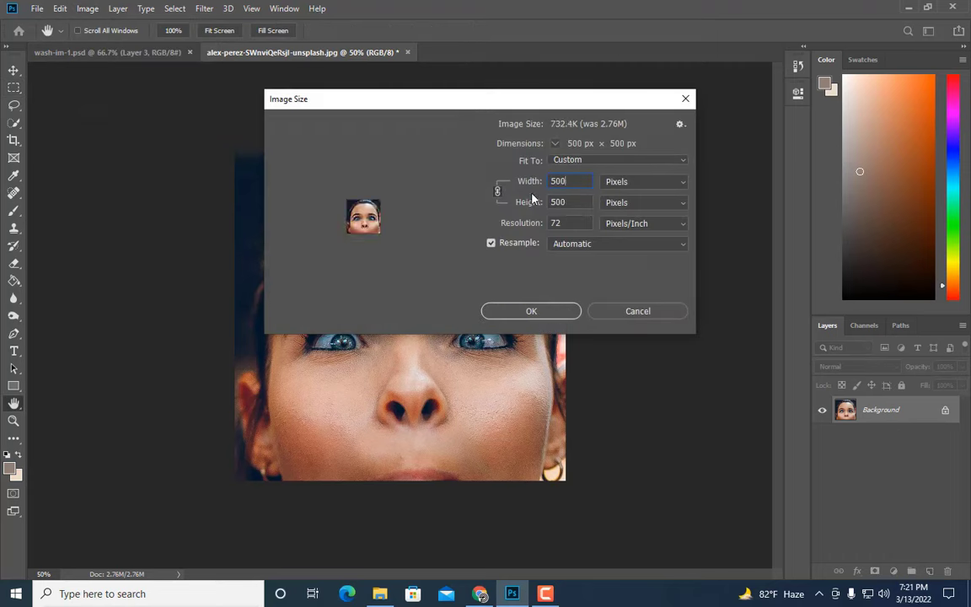
{"action": "type", "text": "0"}
{"action": "left_click", "coordinate": [607, 311]}
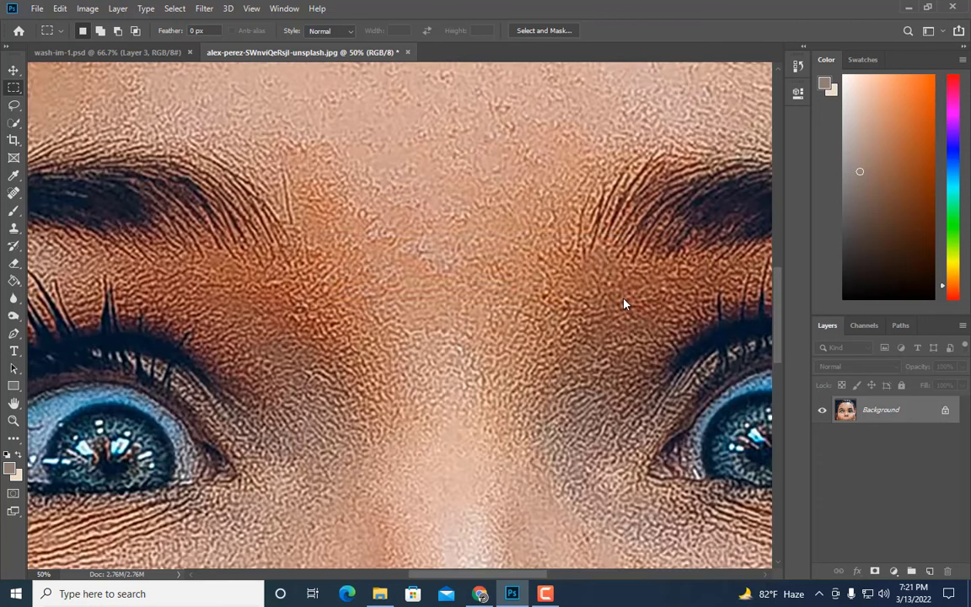
{"action": "key", "text": "ctrl+z"}
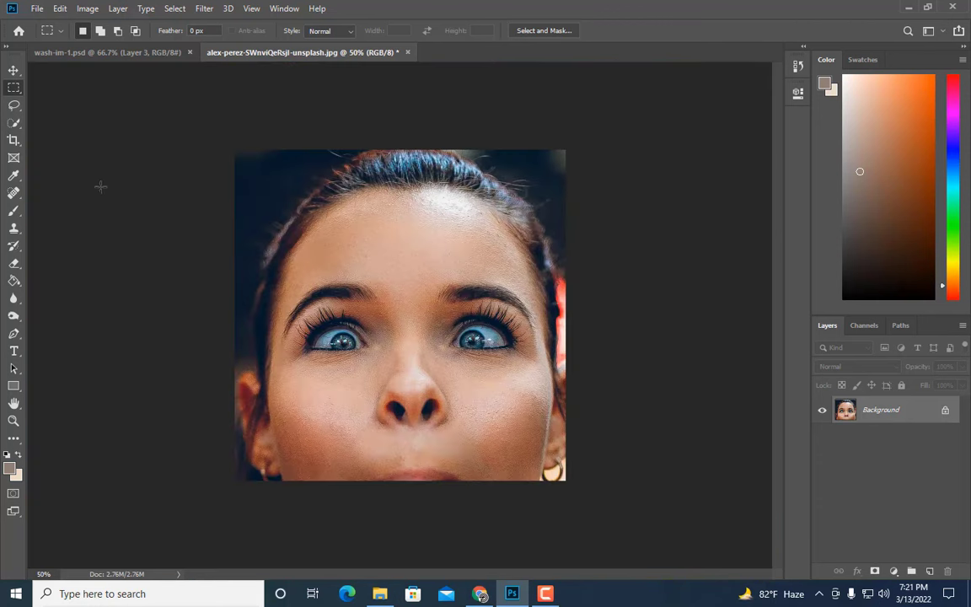
Resize the portrait to 3000 px wide in Image Size
{"action": "left_click", "coordinate": [87, 9]}
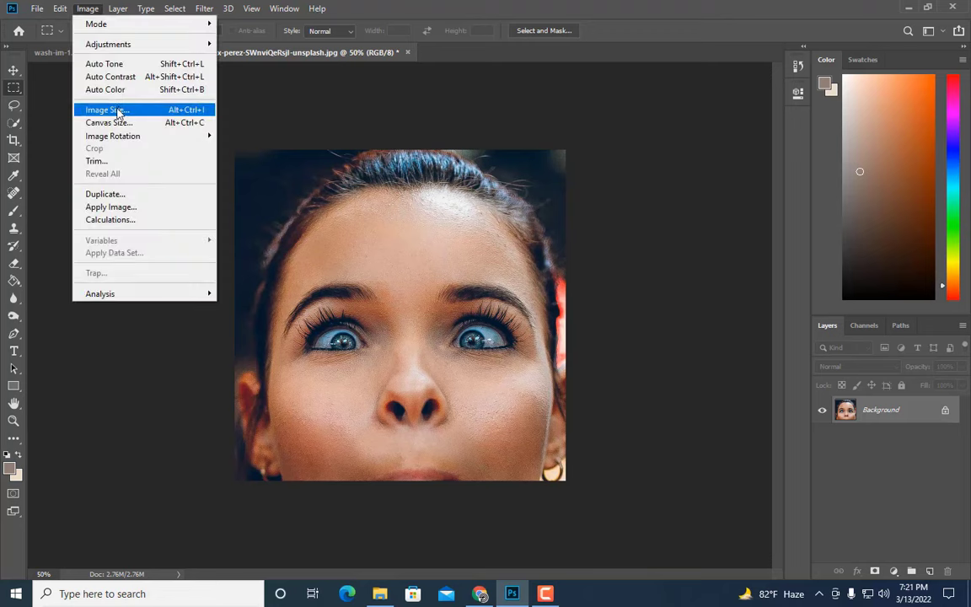
{"action": "left_click", "coordinate": [124, 111]}
{"action": "type", "text": "3"}
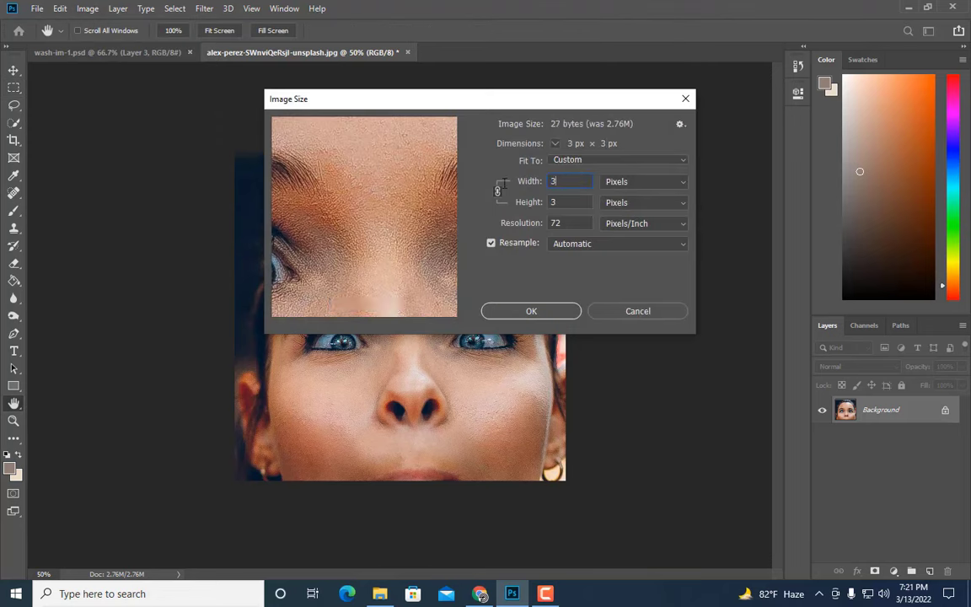
{"action": "type", "text": "000"}
{"action": "left_click", "coordinate": [534, 312]}
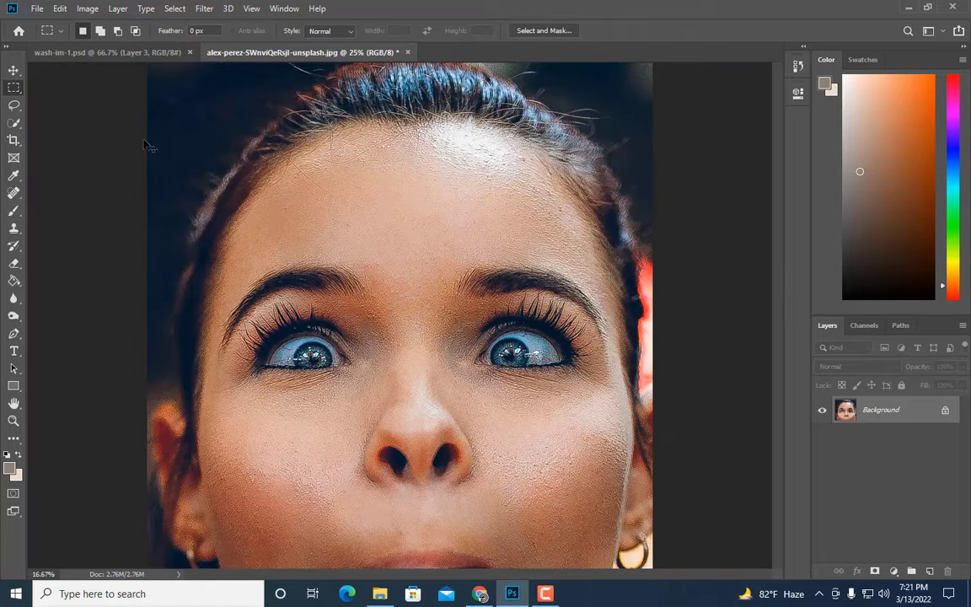
{"action": "key", "text": "ctrl+minus"}
Copy the repairman from Layer 3 of wash-im-1.psd and paste him into the portrait
{"action": "left_click", "coordinate": [113, 51]}
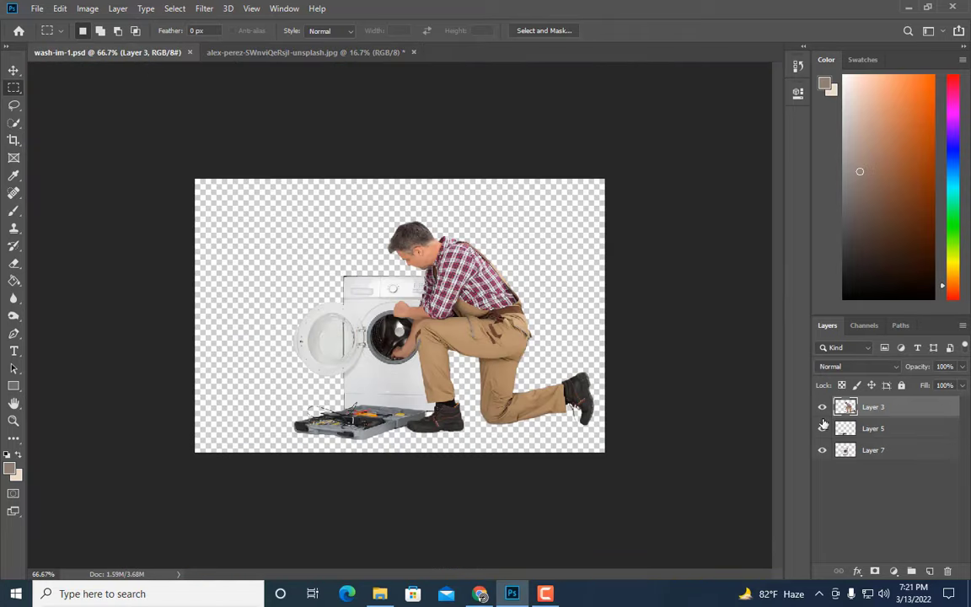
{"action": "left_click", "coordinate": [846, 407], "text": "ctrl"}
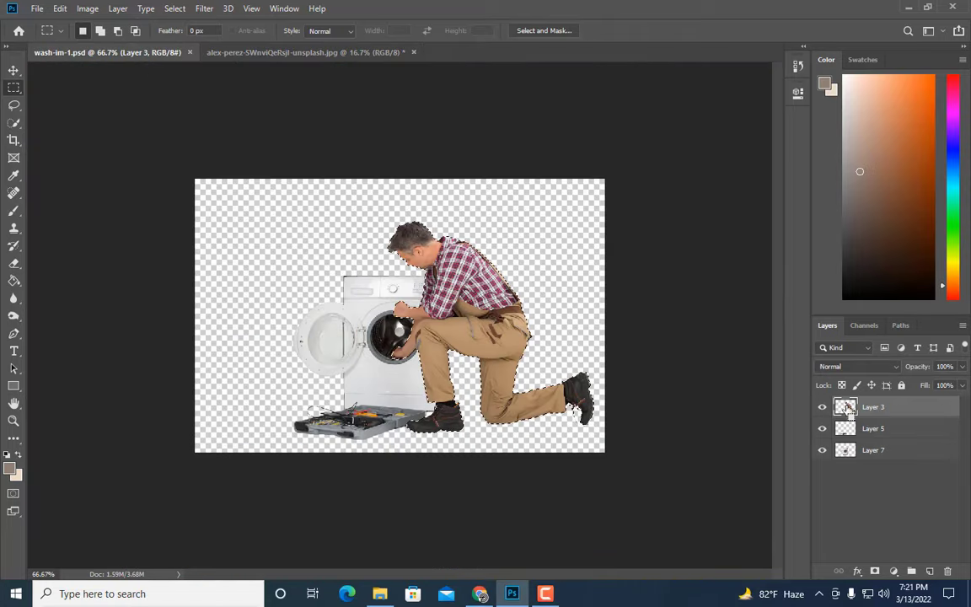
{"action": "left_click", "coordinate": [270, 51]}
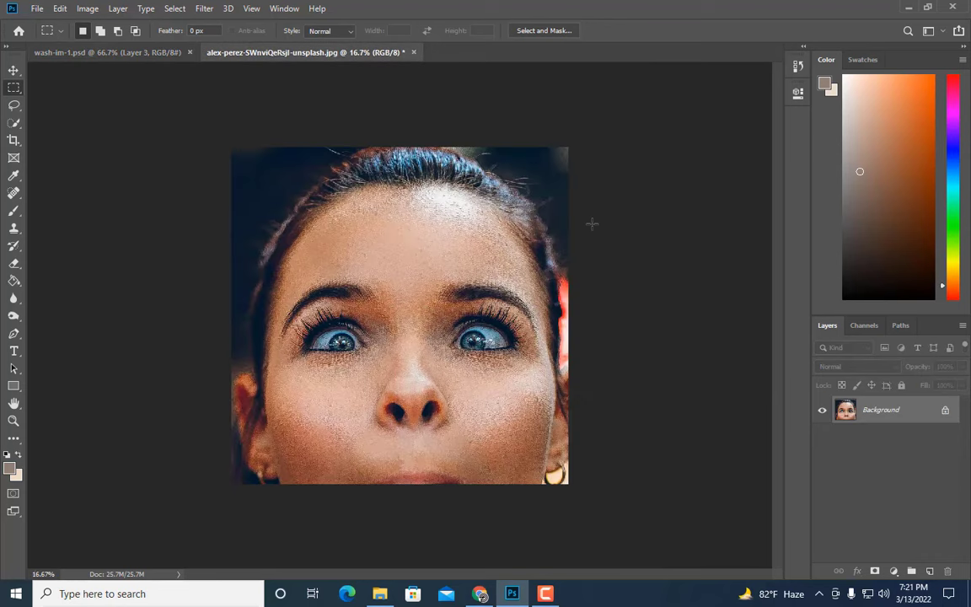
{"action": "key", "text": "ctrl+v"}
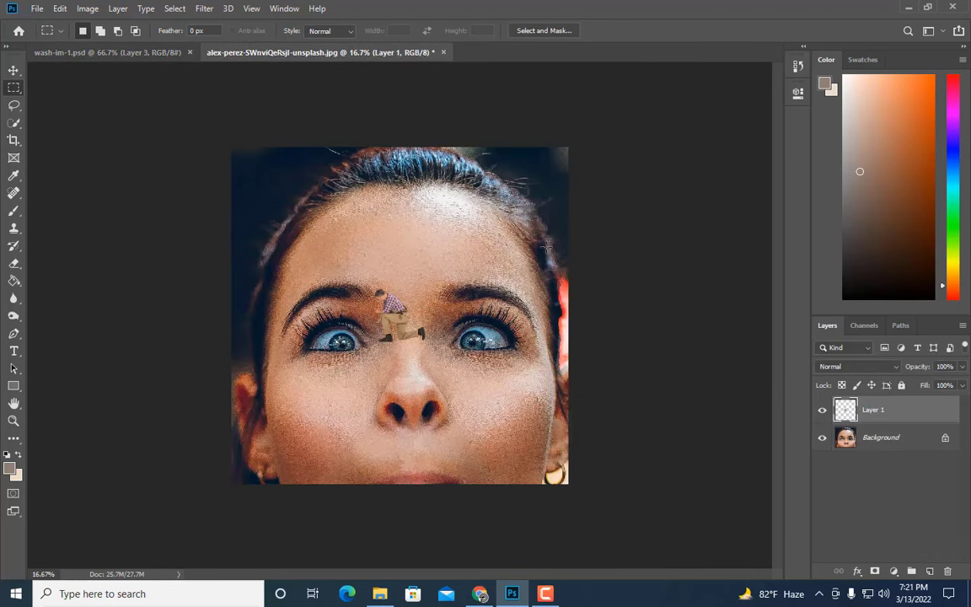
{"action": "key", "text": "ctrl+plus"}
{"action": "key", "text": "ctrl+minus"}
{"action": "key", "text": "ctrl+plus"}
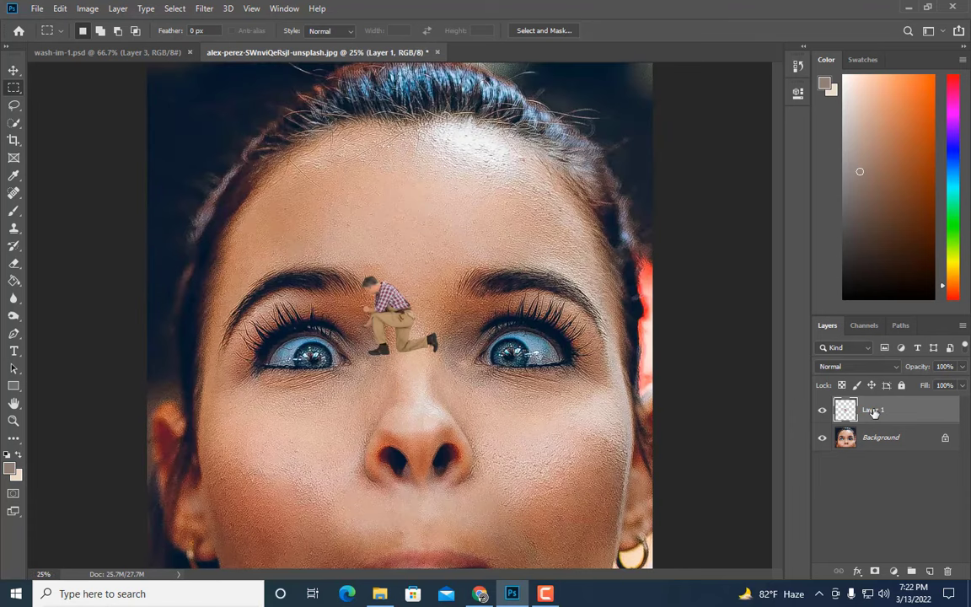
{"action": "right_click", "coordinate": [875, 411]}
Make Layer 1 a smart object, enlarge the repairman ~150% and place him against the right eye
{"action": "left_click", "coordinate": [758, 196]}
{"action": "key", "text": "ctrl+t"}
{"action": "mouse_move", "coordinate": [437, 320]}
{"action": "left_mouse_down"}
{"action": "mouse_move", "coordinate": [576, 371]}
{"action": "mouse_move", "coordinate": [591, 361]}
{"action": "left_mouse_up"}
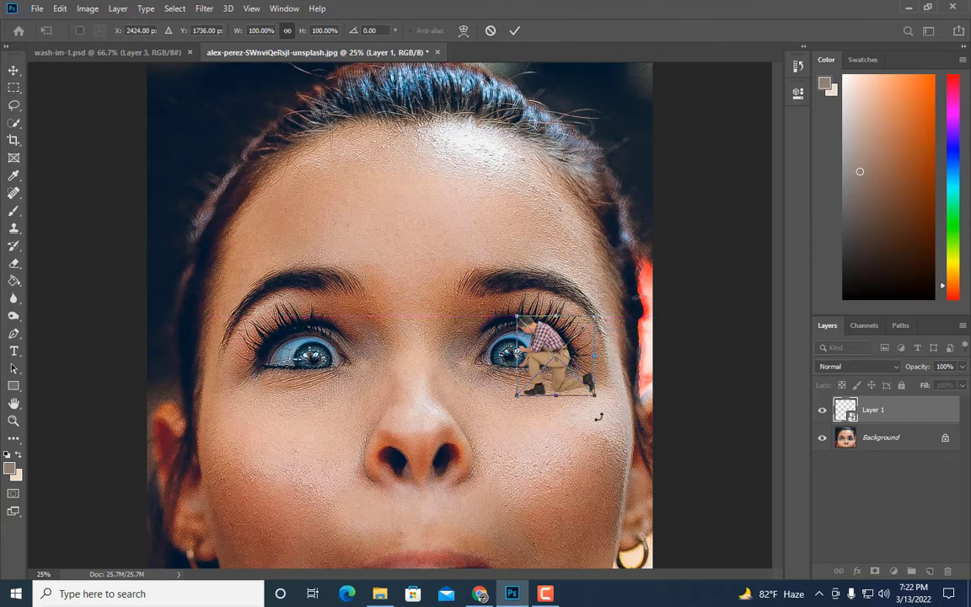
{"action": "left_click_drag", "start_coordinate": [596, 400], "coordinate": [620, 418]}
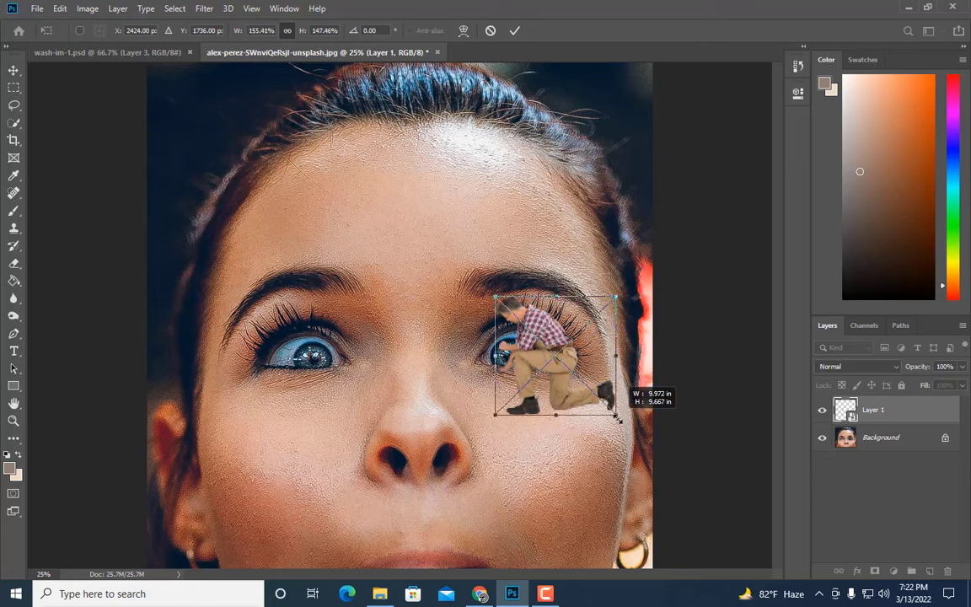
{"action": "left_click_drag", "start_coordinate": [554, 380], "coordinate": [583, 368]}
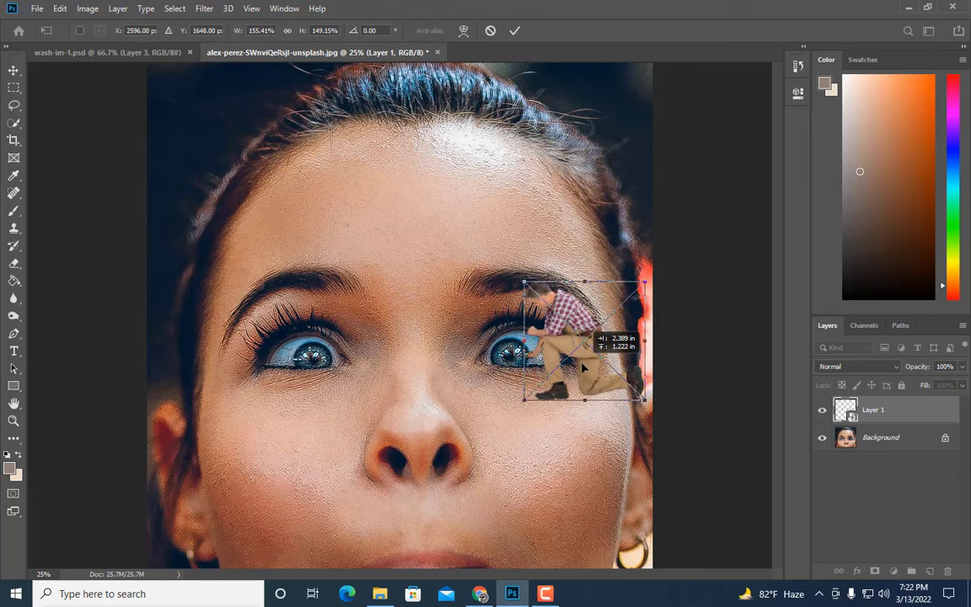
{"action": "key", "text": "Return"}
{"action": "key", "text": "m"}
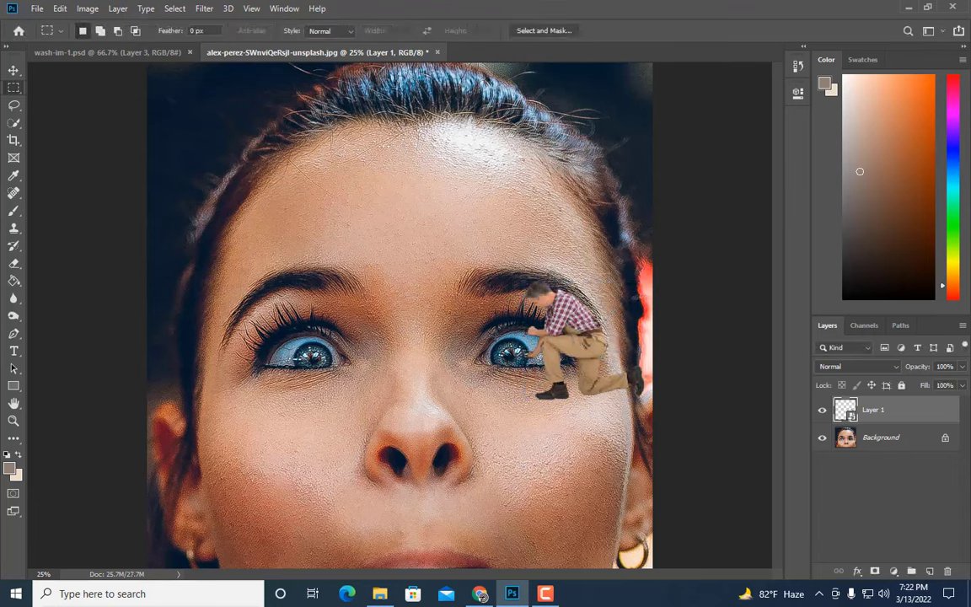
{"action": "key", "text": "ctrl+plus"}
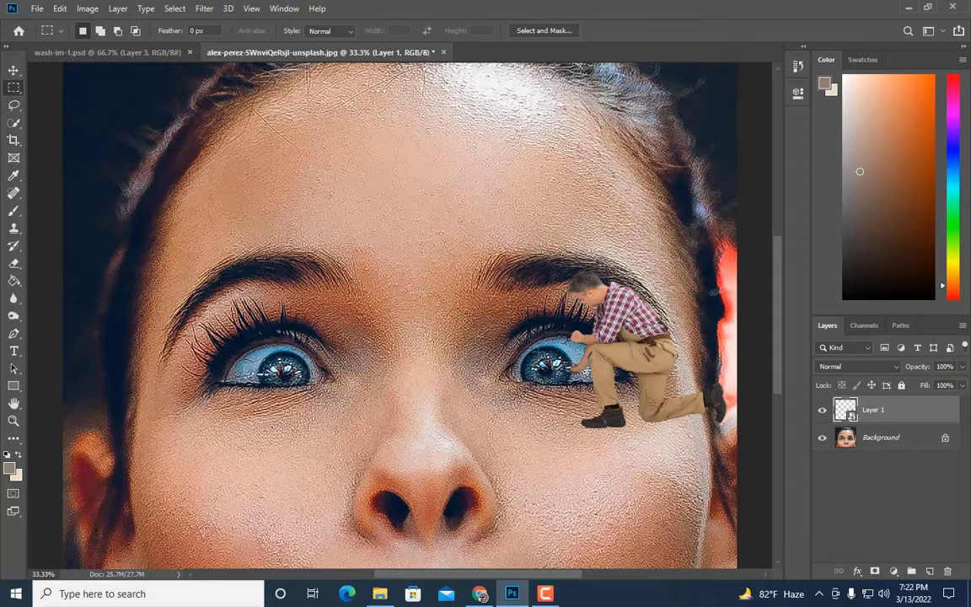
Duplicate the Background layer and hide the repairman's Layer 1
{"action": "left_click_drag", "start_coordinate": [549, 327], "coordinate": [532, 346]}
{"action": "left_click", "coordinate": [894, 446]}
{"action": "key", "text": "ctrl+j"}
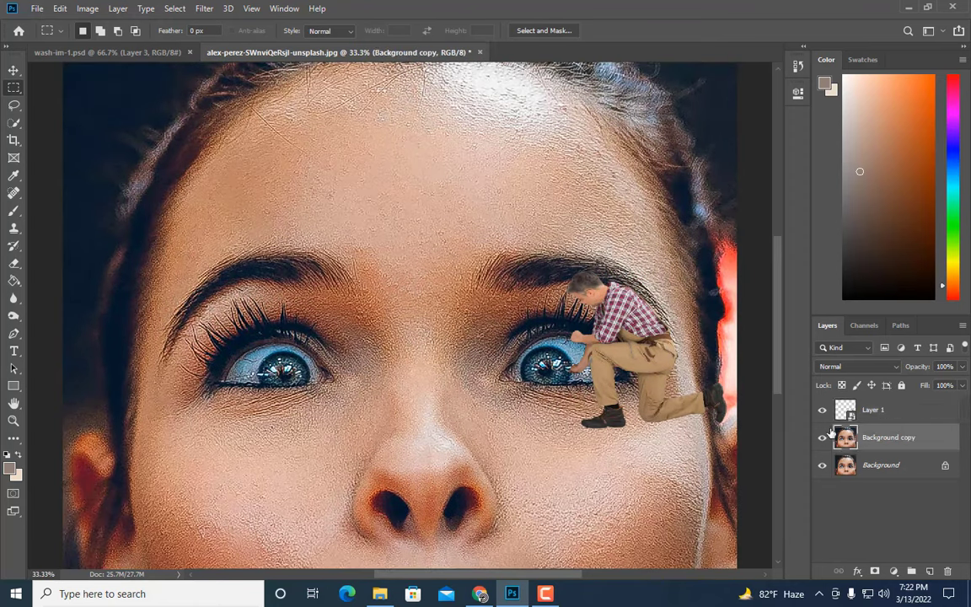
{"action": "left_click", "coordinate": [822, 410]}
{"action": "key", "text": "ctrl+plus"}
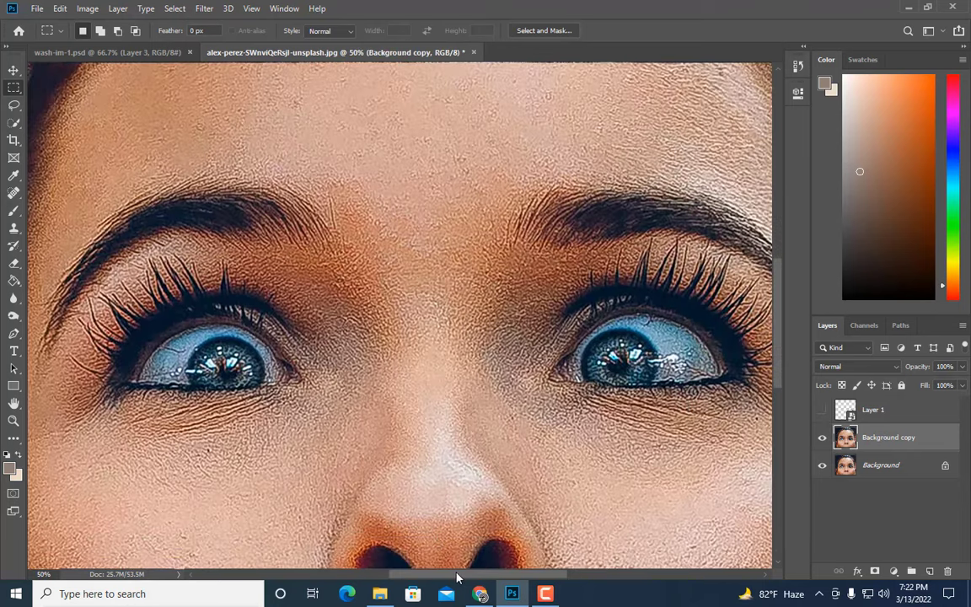
Copy a rectangle over the right-hand eye onto new Layer 2
{"action": "left_click_drag", "start_coordinate": [455, 574], "coordinate": [516, 574]}
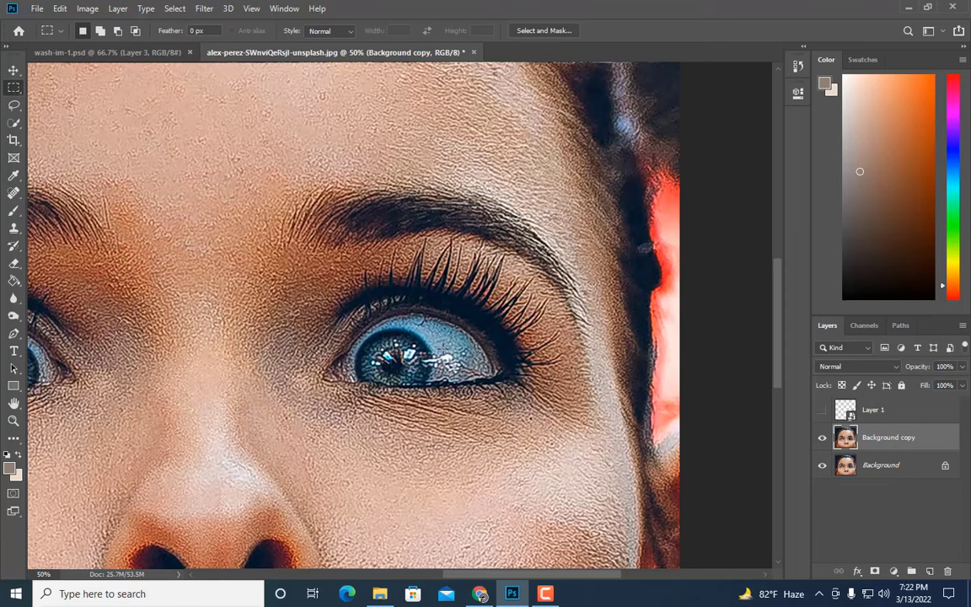
{"action": "left_click_drag", "start_coordinate": [390, 348], "coordinate": [504, 371]}
{"action": "key", "text": "ctrl+j"}
Make Layer 2 a smart object, flip and stretch the eye patch over the iris, then rasterize it
{"action": "right_click", "coordinate": [863, 437]}
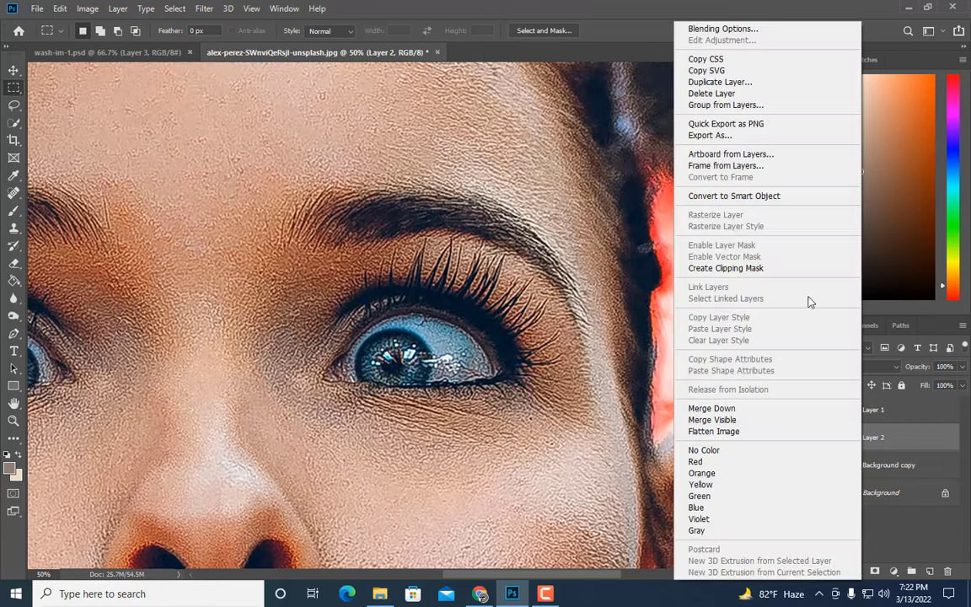
{"action": "left_click", "coordinate": [734, 195]}
{"action": "key", "text": "ctrl+t"}
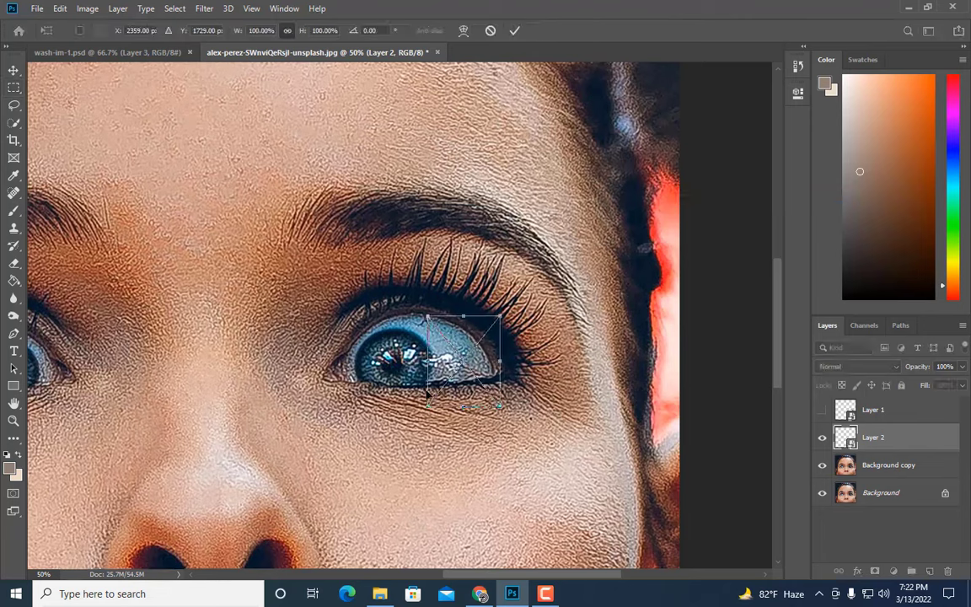
{"action": "mouse_move", "coordinate": [427, 361]}
{"action": "left_mouse_down"}
{"action": "mouse_move", "coordinate": [508, 364]}
{"action": "mouse_move", "coordinate": [421, 363]}
{"action": "mouse_move", "coordinate": [416, 378]}
{"action": "left_mouse_up"}
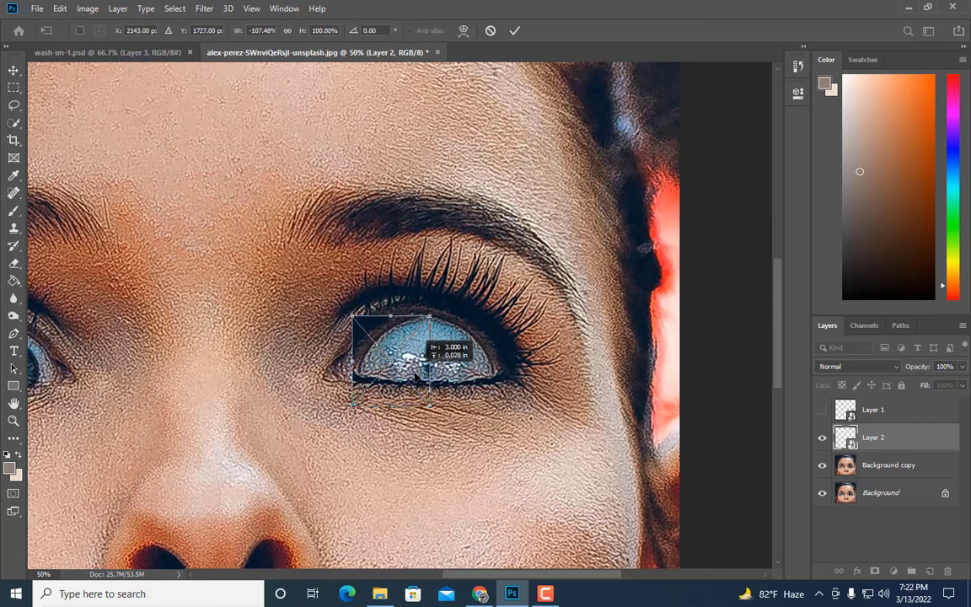
{"action": "left_click_drag", "start_coordinate": [414, 380], "coordinate": [380, 372]}
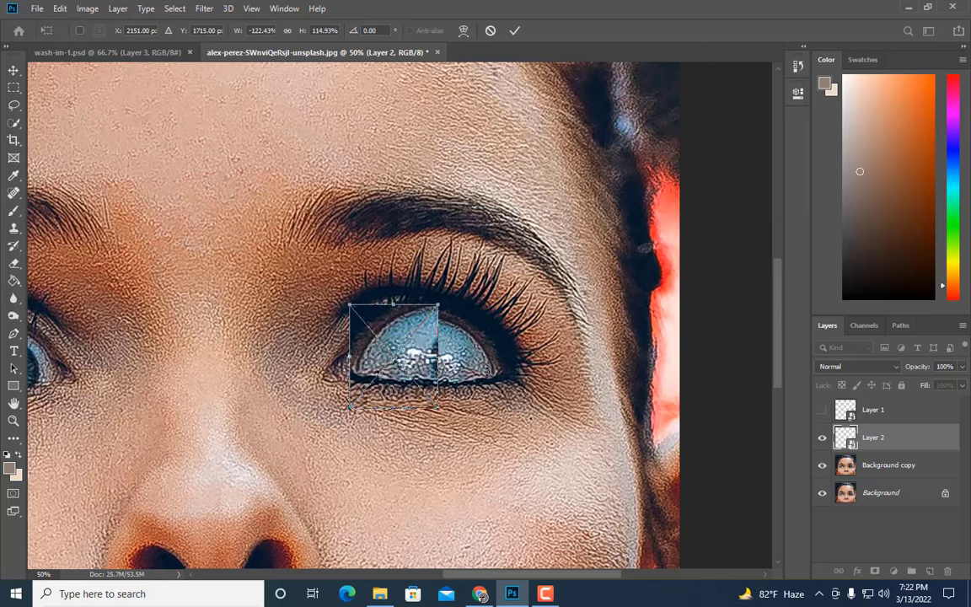
{"action": "key", "text": "m"}
{"action": "right_click", "coordinate": [877, 439]}
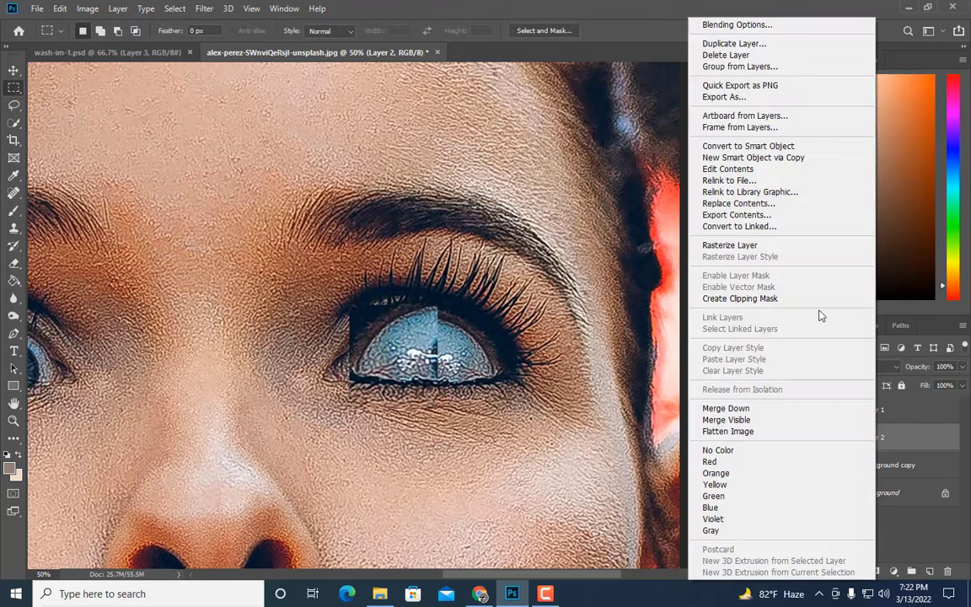
{"action": "left_click", "coordinate": [730, 245]}
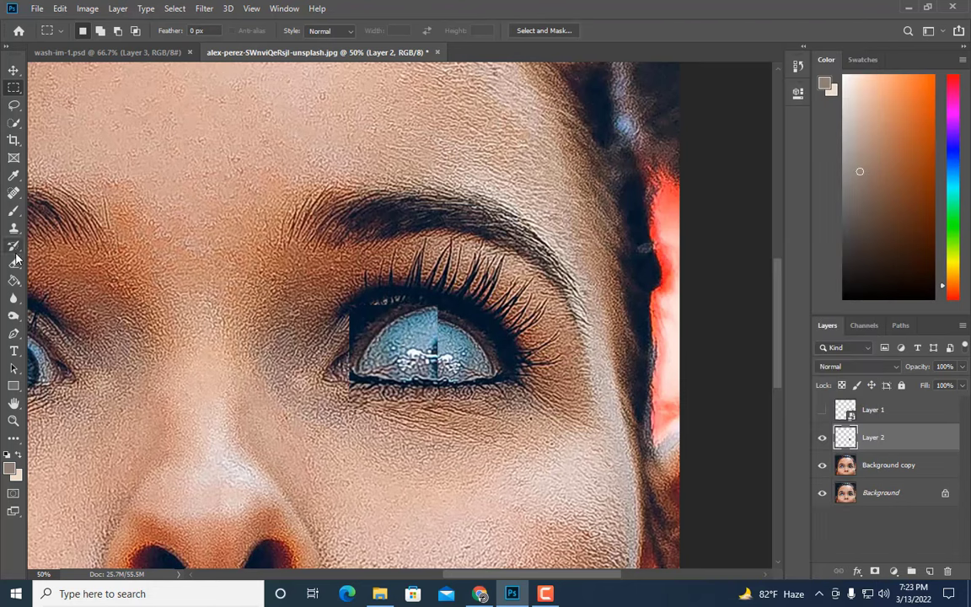
Erase the eye patch's upper and lower-left edges, toggling Layer 2 to compare
{"action": "key", "text": "e"}
{"action": "mouse_move", "coordinate": [452, 309]}
{"action": "left_mouse_down"}
{"action": "mouse_move", "coordinate": [340, 305]}
{"action": "mouse_move", "coordinate": [357, 314]}
{"action": "mouse_move", "coordinate": [331, 340]}
{"action": "left_mouse_up"}
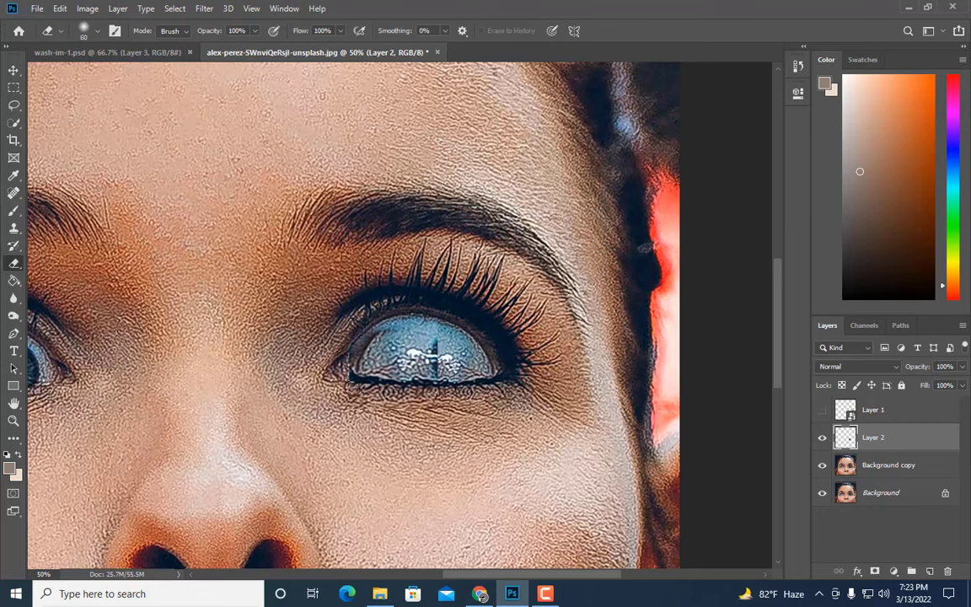
{"action": "left_click_drag", "start_coordinate": [325, 349], "coordinate": [382, 355]}
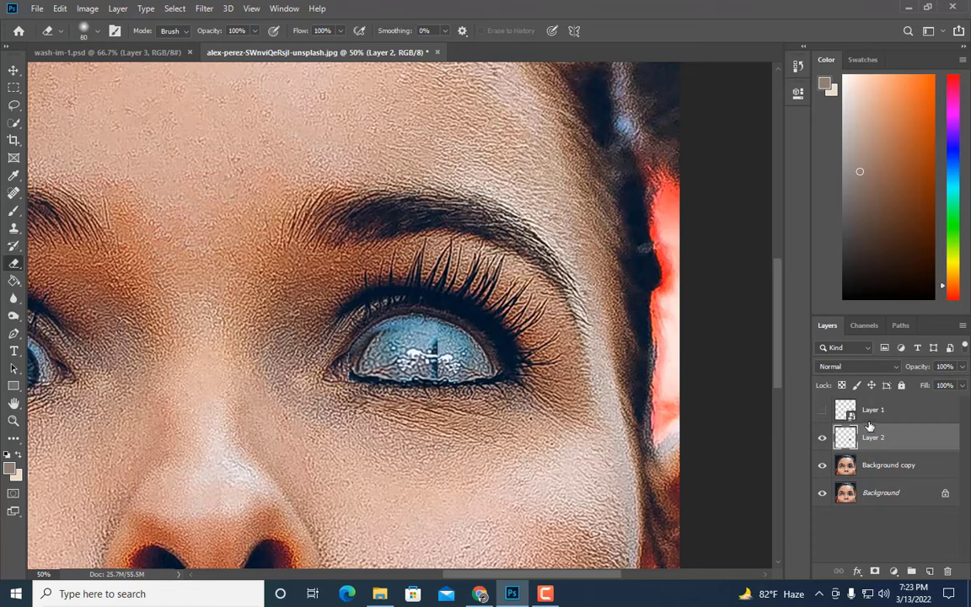
{"action": "left_click", "coordinate": [822, 438]}
{"action": "left_click", "coordinate": [822, 438]}
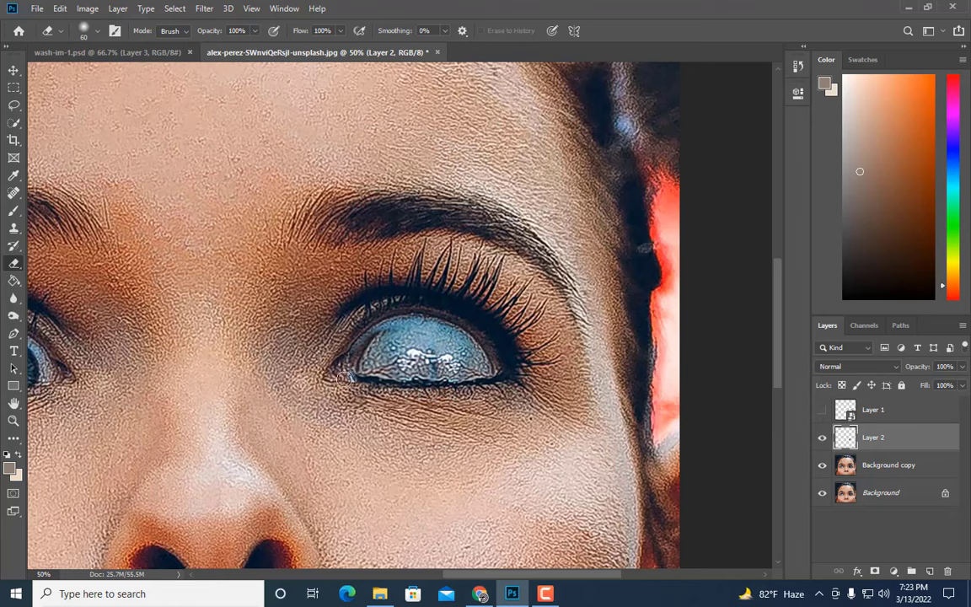
{"action": "left_click", "coordinate": [823, 437]}
{"action": "left_click", "coordinate": [822, 440]}
Set the brush to about 100 and toggle the blue overlay to compare
{"action": "key", "text": "bracketright"}
{"action": "key", "text": "bracketright"}
{"action": "key", "text": "bracketright"}
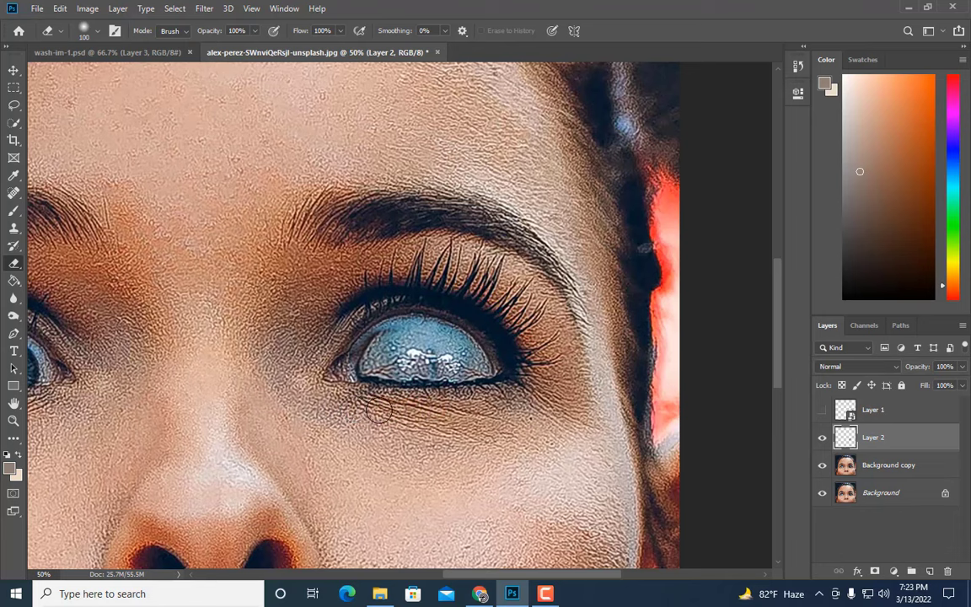
{"action": "key", "text": "bracketleft"}
{"action": "left_click", "coordinate": [823, 438]}
{"action": "left_click", "coordinate": [823, 438]}
{"action": "left_click", "coordinate": [823, 439]}
{"action": "left_click", "coordinate": [823, 438]}
{"action": "key", "text": "bracketright"}
Widen the blue eye overlay and erase its top edge with a 150 eraser
{"action": "key", "text": "ctrl+t"}
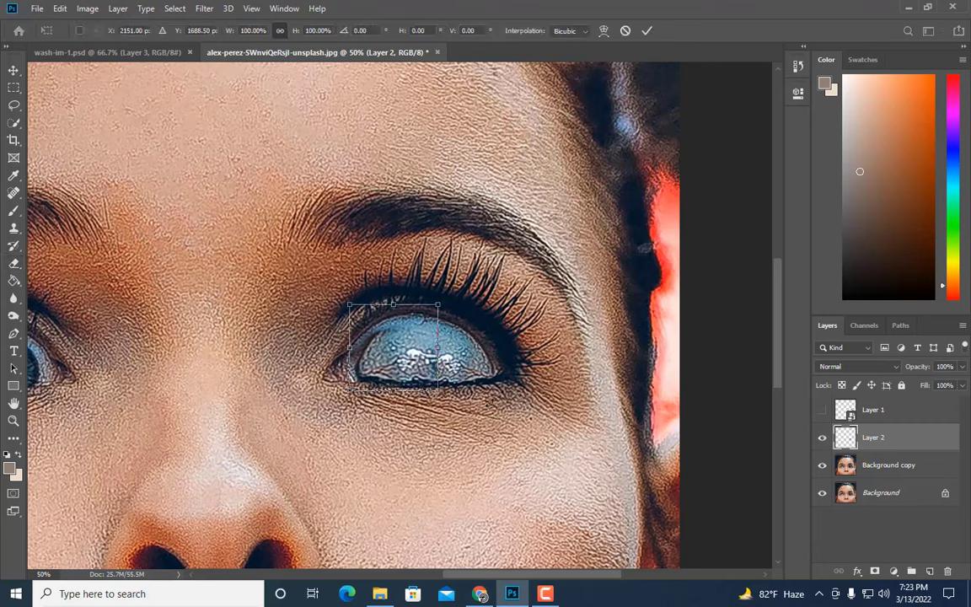
{"action": "left_click_drag", "start_coordinate": [439, 348], "coordinate": [439, 347]}
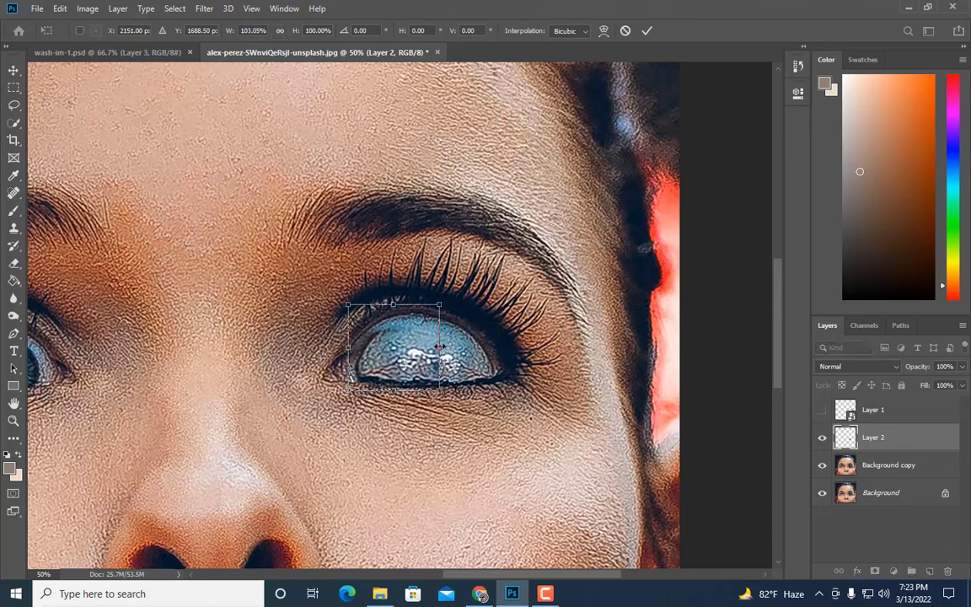
{"action": "key", "text": "Return"}
{"action": "key", "text": "e"}
{"action": "key", "text": "bracketright"}
{"action": "key", "text": "bracketright"}
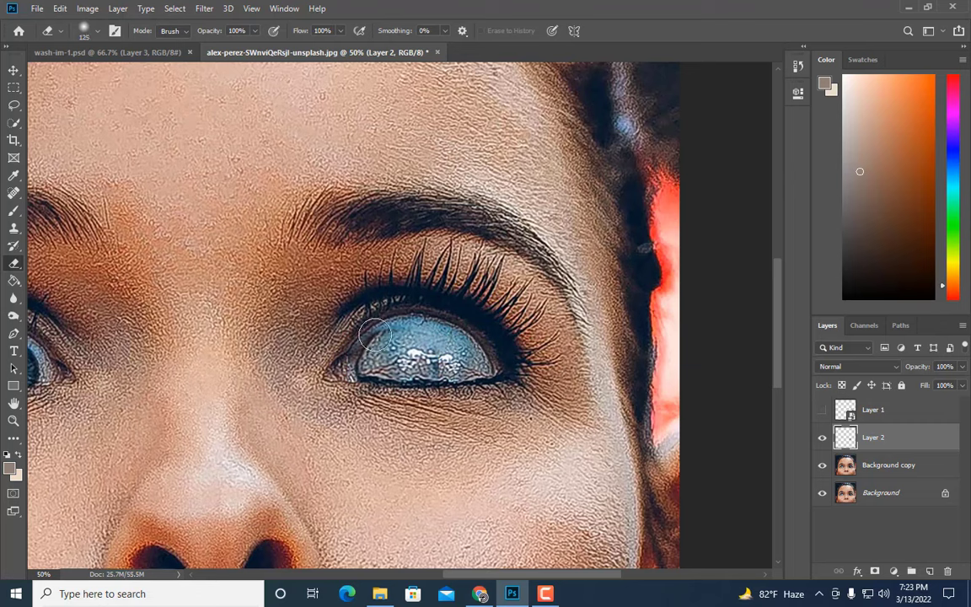
{"action": "mouse_move", "coordinate": [369, 323]}
{"action": "left_mouse_down"}
{"action": "mouse_move", "coordinate": [397, 305]}
{"action": "mouse_move", "coordinate": [477, 311]}
{"action": "left_mouse_up"}
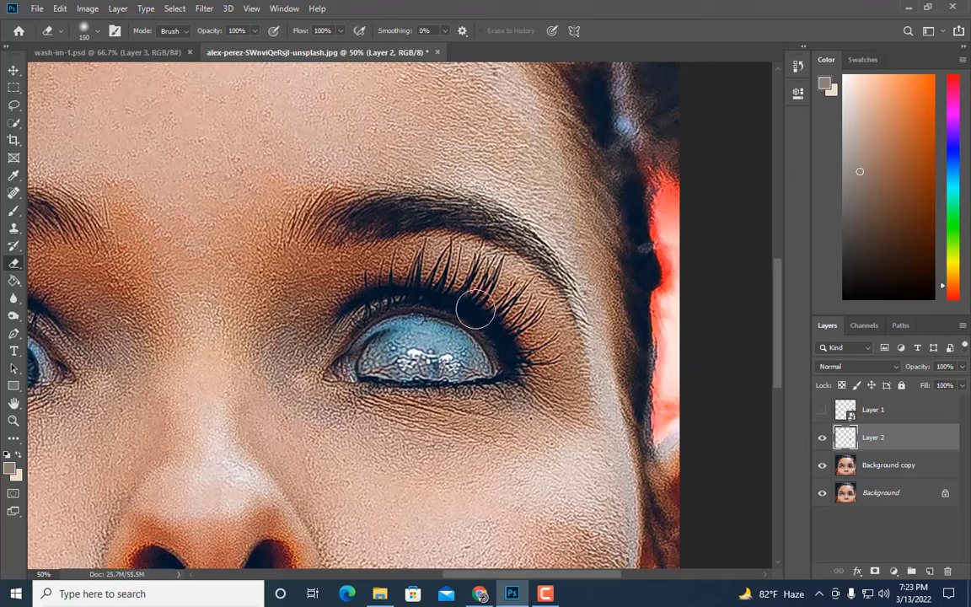
{"action": "left_click", "coordinate": [884, 466]}
Duplicate Background copy, merge the blue overlay into it, and lasso the iris onto Layer 3
{"action": "key", "text": "ctrl+j"}
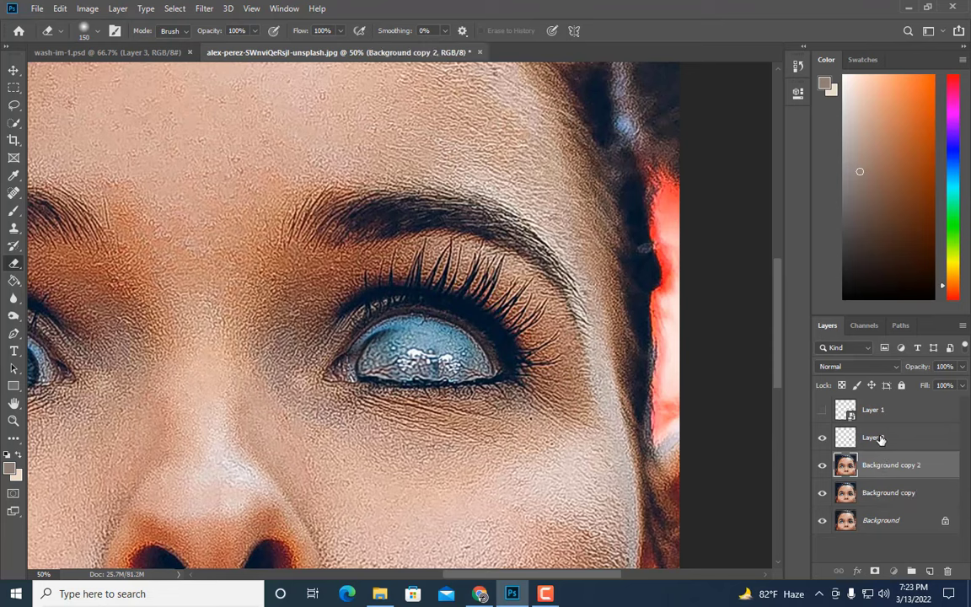
{"action": "right_click", "coordinate": [880, 438]}
{"action": "left_click", "coordinate": [820, 407]}
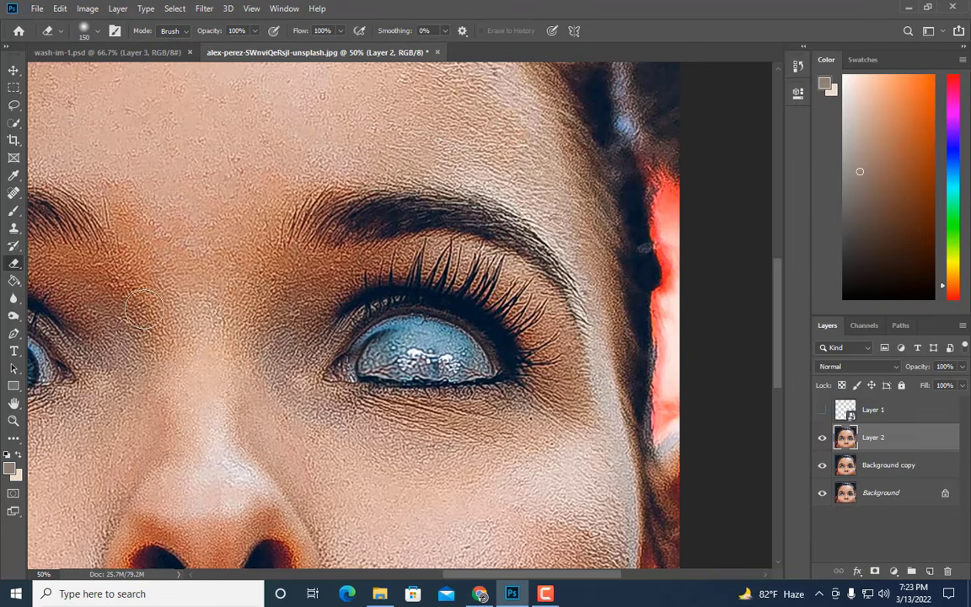
{"action": "left_click", "coordinate": [14, 104]}
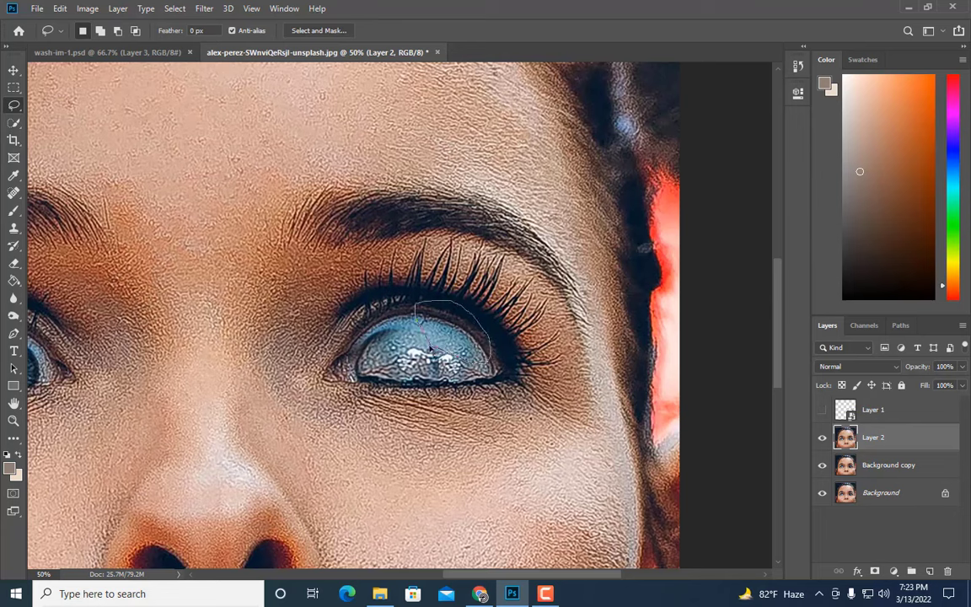
{"action": "left_click_drag", "start_coordinate": [430, 347], "coordinate": [417, 308]}
{"action": "key", "text": "ctrl+shift+alt+n"}
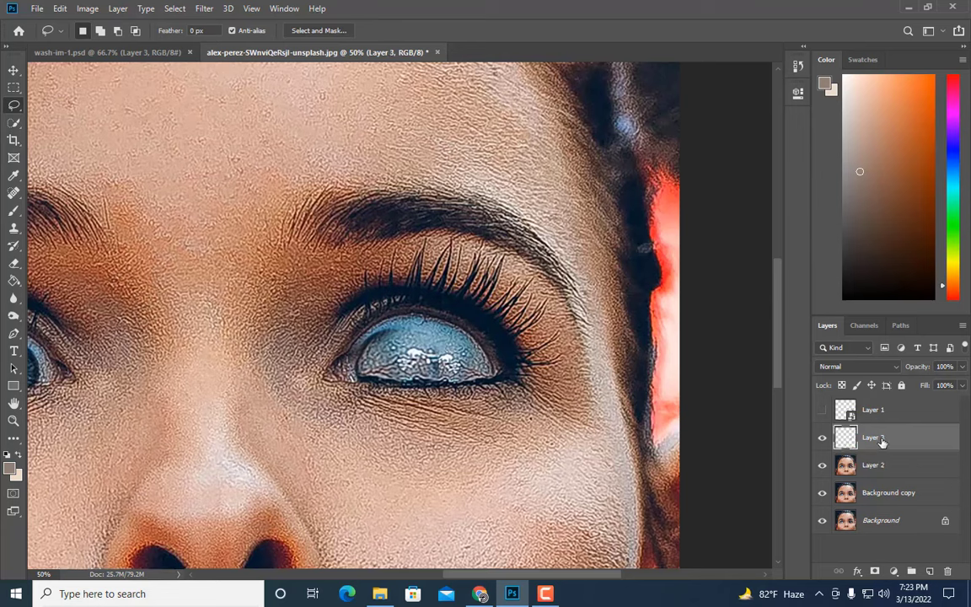
Make Layer 3 a smart object, flip the iris copy horizontally and position it over the eye
{"action": "right_click", "coordinate": [881, 440]}
{"action": "left_click", "coordinate": [732, 184]}
{"action": "key", "text": "ctrl+t"}
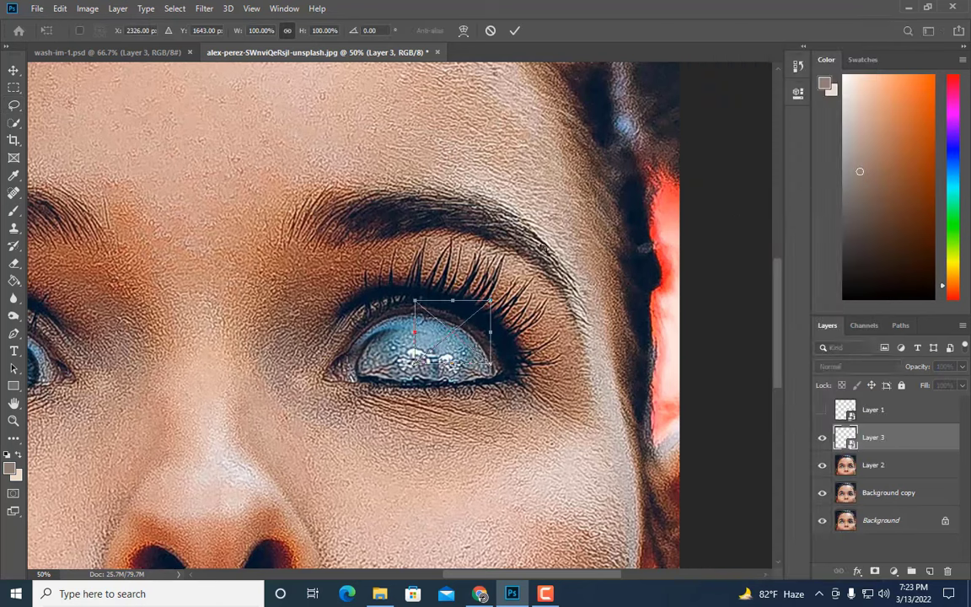
{"action": "left_click_drag", "start_coordinate": [413, 332], "coordinate": [493, 329]}
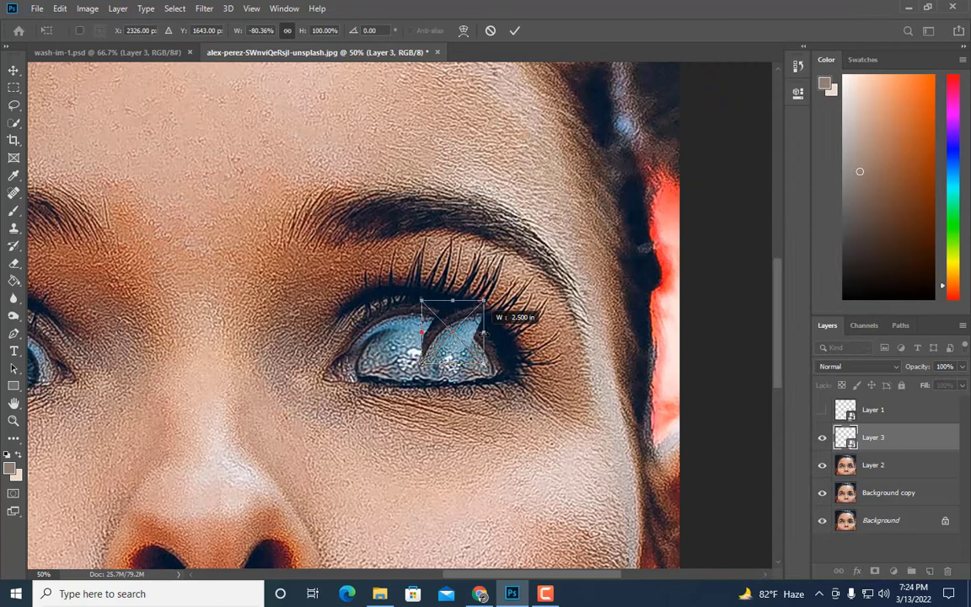
{"action": "mouse_move", "coordinate": [434, 344]}
{"action": "left_mouse_down"}
{"action": "mouse_move", "coordinate": [371, 340]}
{"action": "mouse_move", "coordinate": [350, 322]}
{"action": "left_mouse_up"}
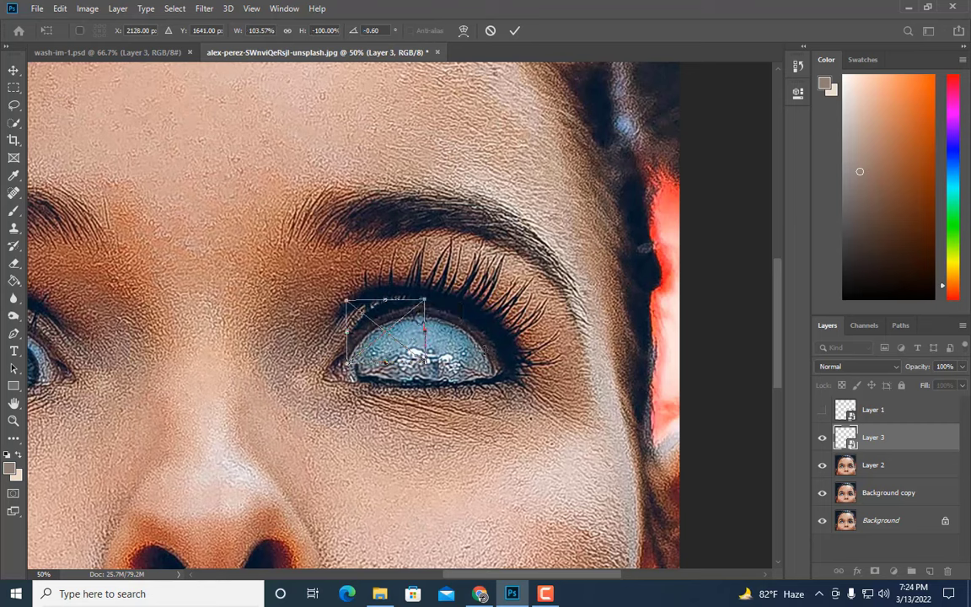
{"action": "left_click_drag", "start_coordinate": [357, 311], "coordinate": [357, 315]}
{"action": "key", "text": "Return"}
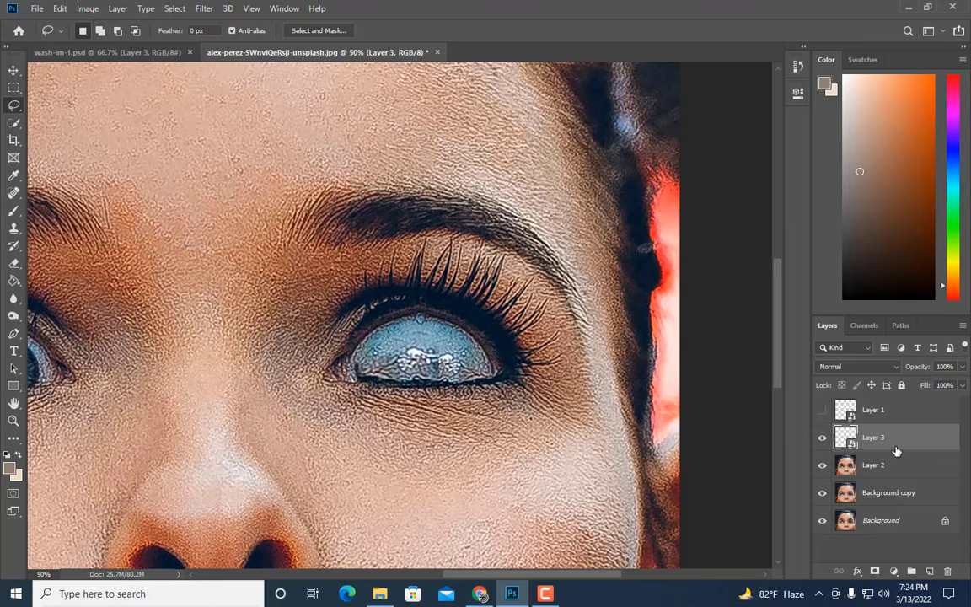
Rasterize Layer 3 and erase the iris patch along the upper lash line with a 100 eraser
{"action": "right_click", "coordinate": [893, 439]}
{"action": "left_click", "coordinate": [750, 246]}
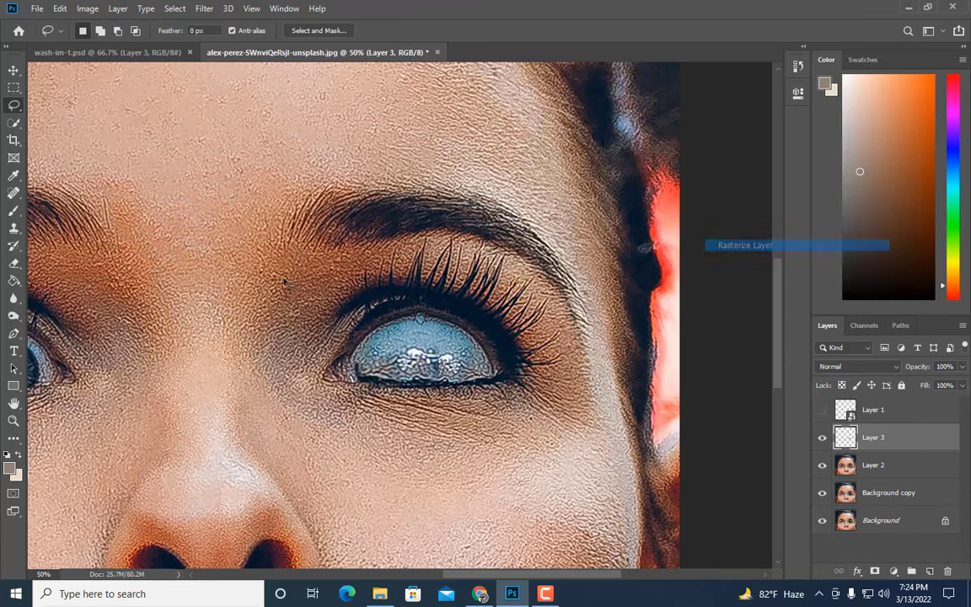
{"action": "left_click", "coordinate": [15, 264]}
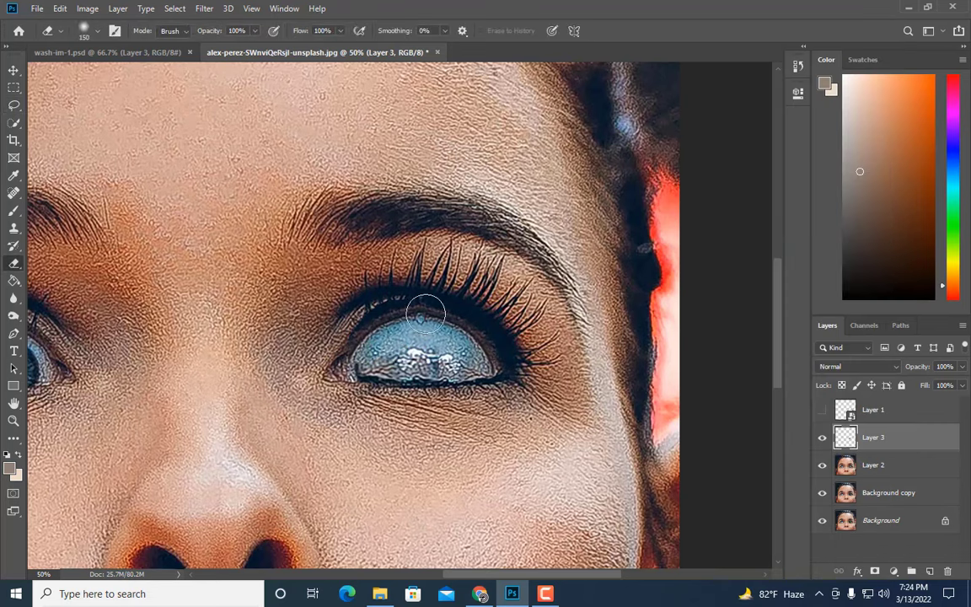
{"action": "key", "text": "bracketleft"}
{"action": "key", "text": "bracketleft"}
{"action": "key", "text": "bracketleft"}
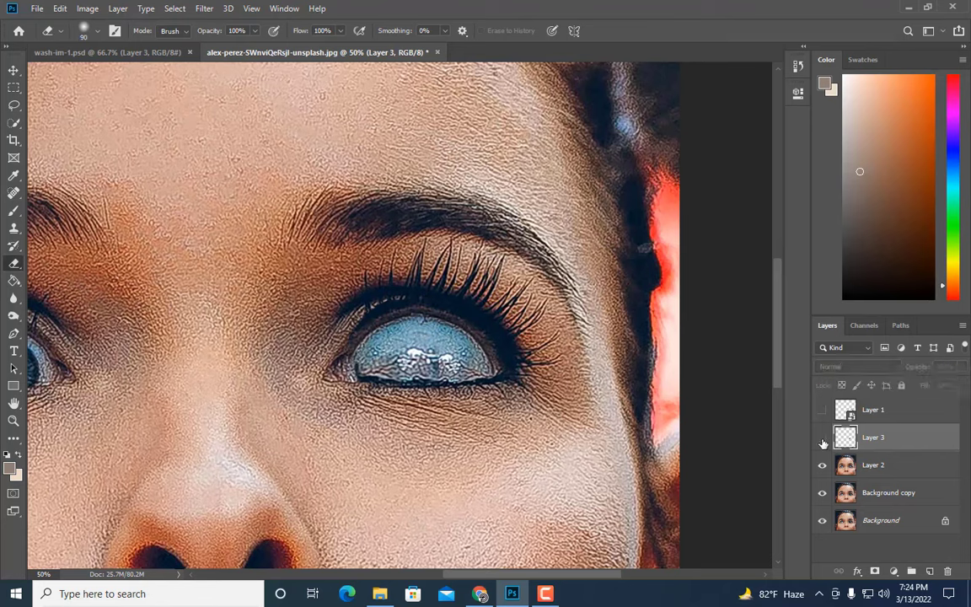
{"action": "key", "text": "bracketright"}
{"action": "left_click_drag", "start_coordinate": [405, 300], "coordinate": [359, 307]}
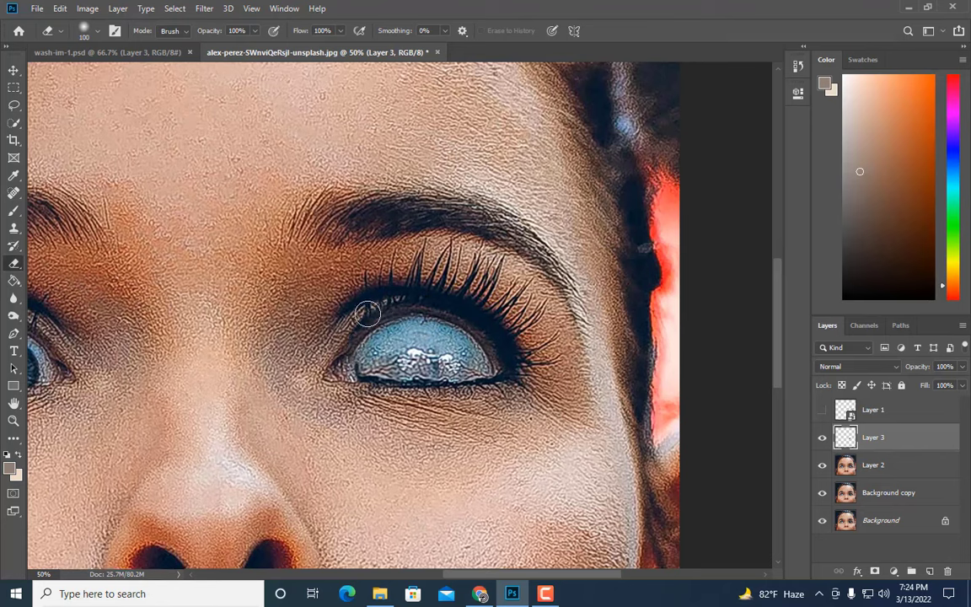
{"action": "left_click", "coordinate": [822, 438]}
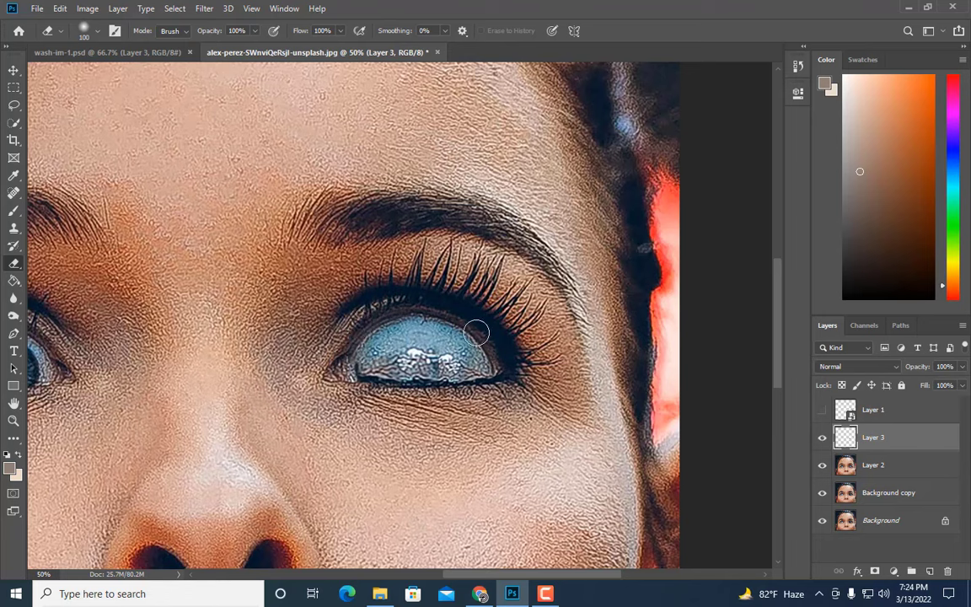
Nudge the iris patch up and left, then merge Layer 3 with Layer 2
{"action": "key", "text": "ctrl+t"}
{"action": "key", "text": "Up"}
{"action": "key", "text": "Up"}
{"action": "key", "text": "Up"}
{"action": "key", "text": "Up"}
{"action": "key", "text": "Up"}
{"action": "key", "text": "Up"}
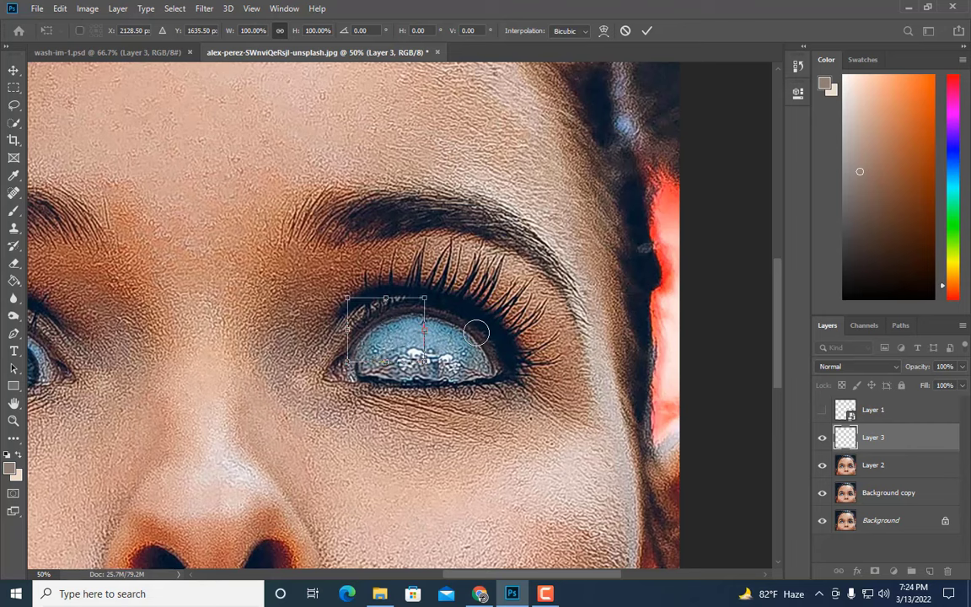
{"action": "key", "text": "Left"}
{"action": "key", "text": "Left"}
{"action": "key", "text": "Return"}
{"action": "key", "text": "e"}
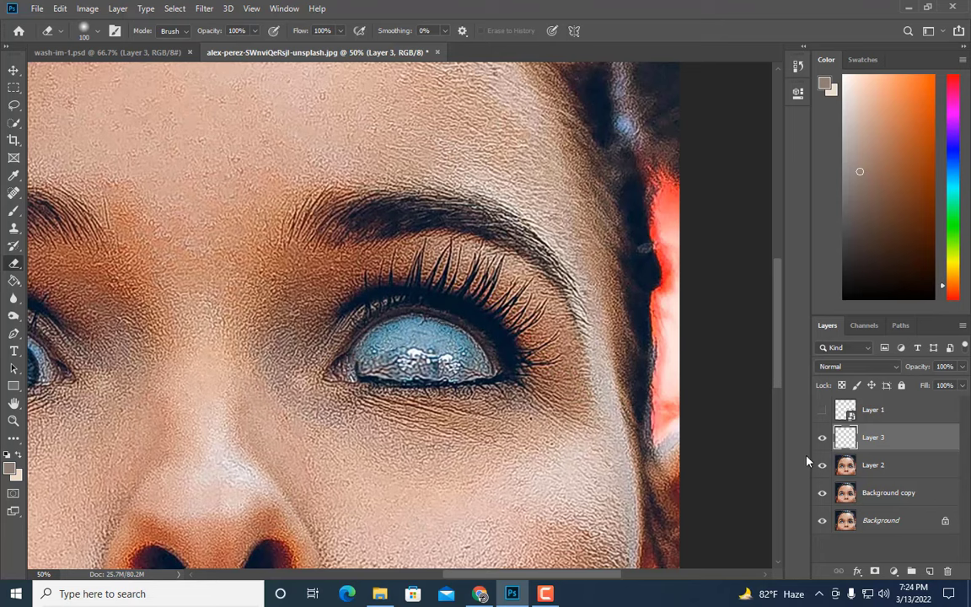
{"action": "right_click", "coordinate": [874, 466]}
{"action": "left_click", "coordinate": [784, 408]}
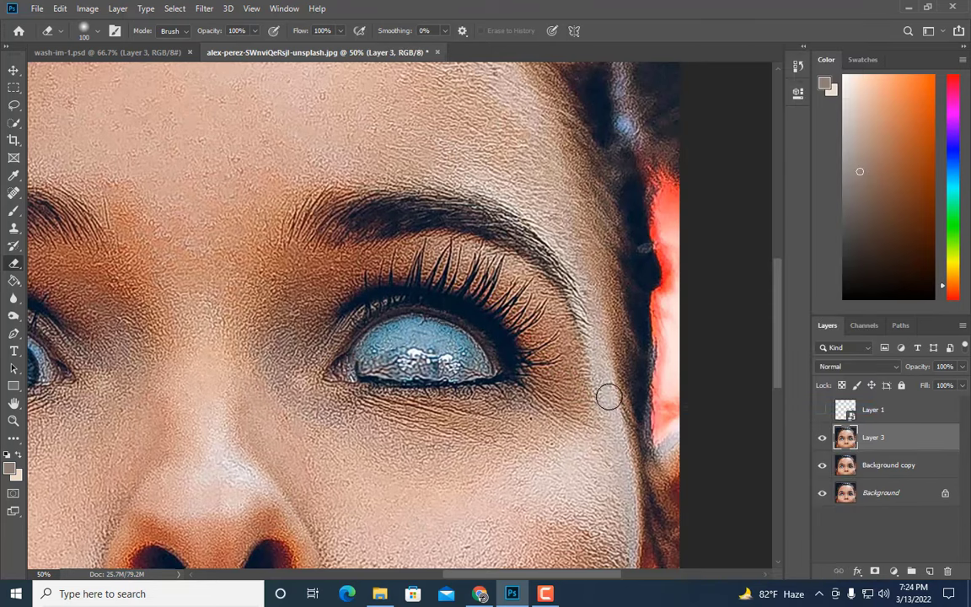
{"action": "key", "text": "ctrl+minus"}
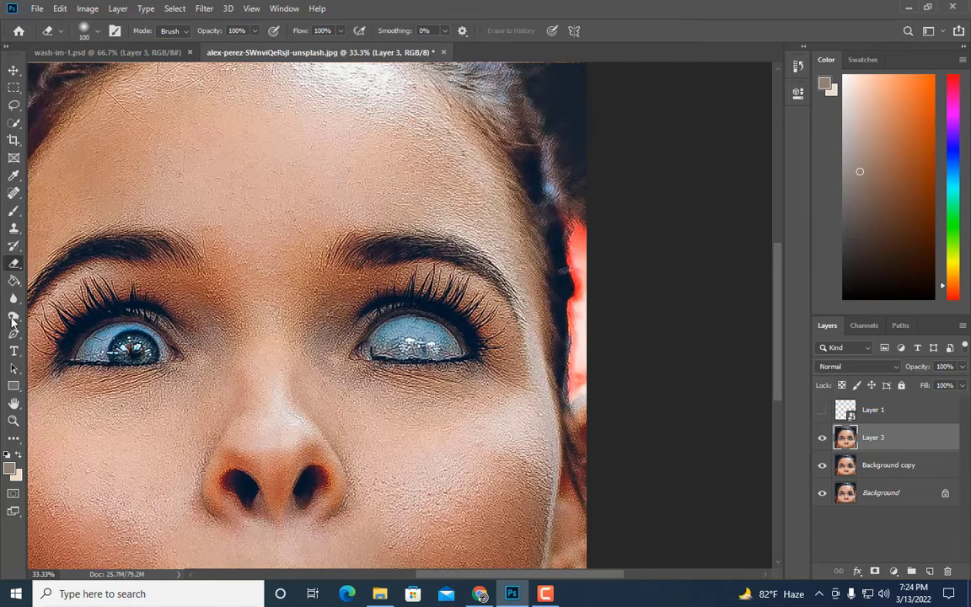
Copy a rectangle around the left eye onto new Layer 4
{"action": "left_click", "coordinate": [13, 88]}
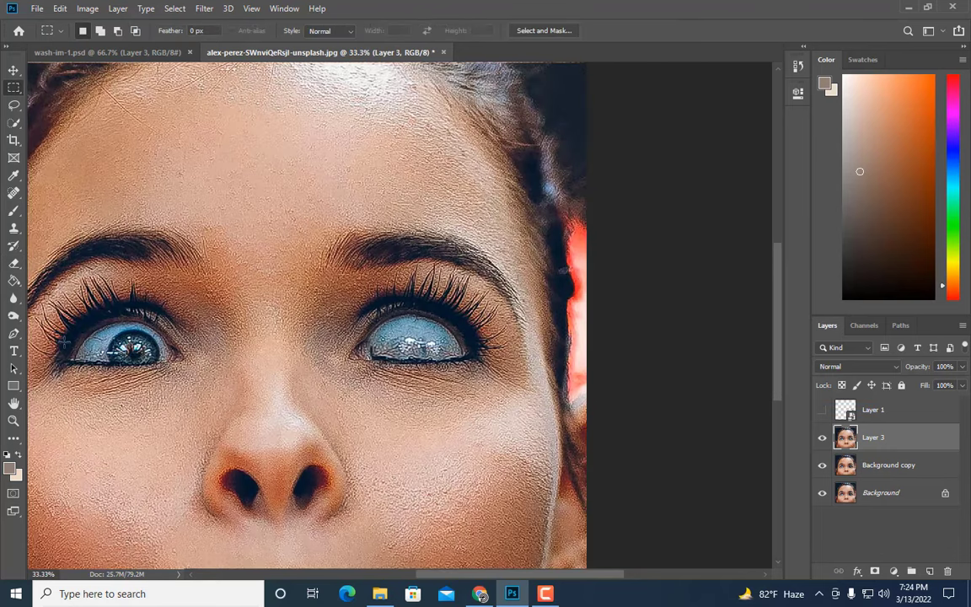
{"action": "mouse_move", "coordinate": [64, 341]}
{"action": "left_mouse_down"}
{"action": "mouse_move", "coordinate": [99, 375]}
{"action": "mouse_move", "coordinate": [169, 369]}
{"action": "left_mouse_up"}
{"action": "key", "text": "ctrl+j"}
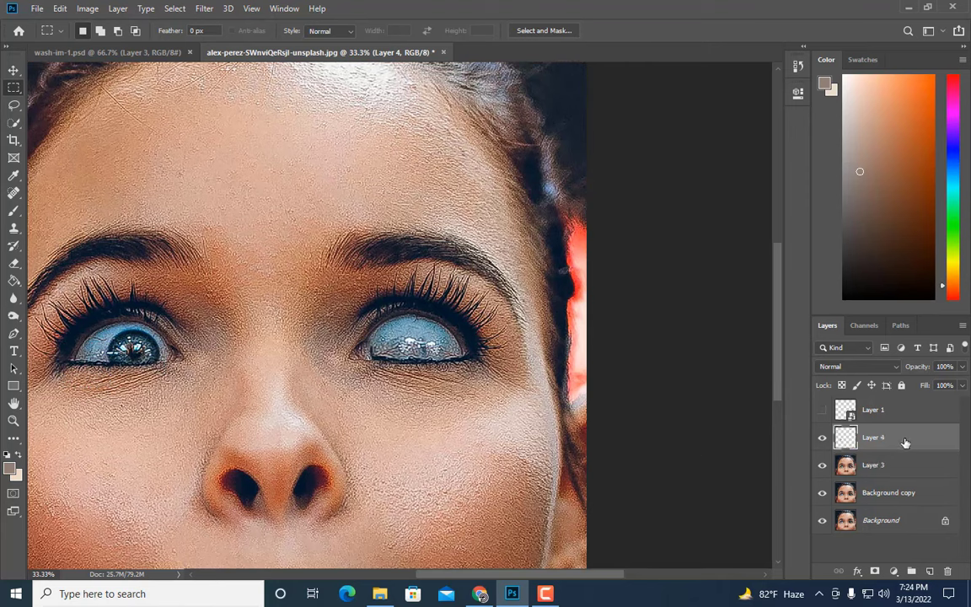
Make Layer 4 a smart object and move the eye patch onto the right eye's inner edge
{"action": "right_click", "coordinate": [905, 443]}
{"action": "left_click", "coordinate": [759, 187]}
{"action": "key", "text": "ctrl+t"}
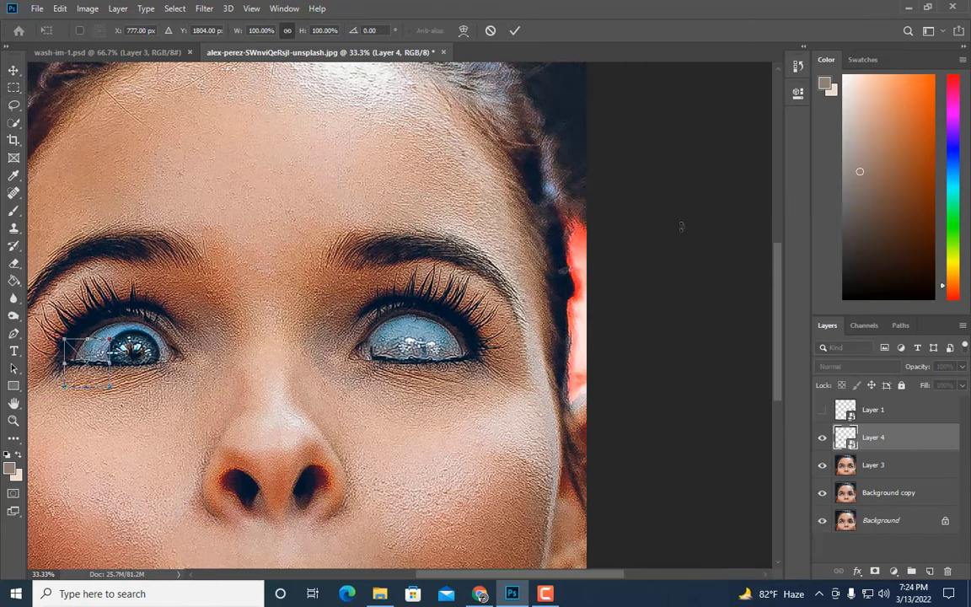
{"action": "left_click_drag", "start_coordinate": [95, 364], "coordinate": [390, 362]}
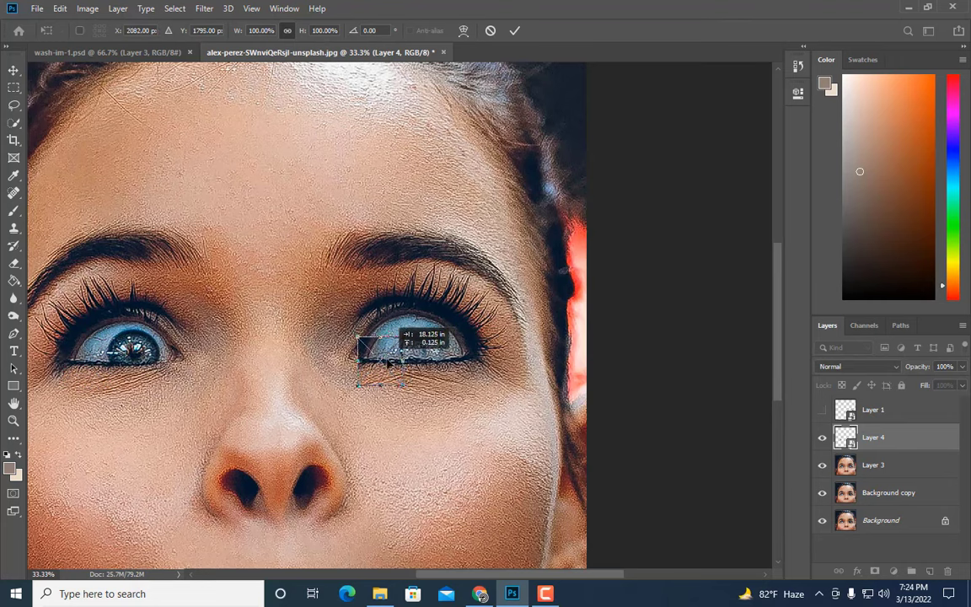
{"action": "mouse_move", "coordinate": [389, 362]}
{"action": "left_mouse_down"}
{"action": "mouse_move", "coordinate": [348, 335]}
{"action": "mouse_move", "coordinate": [379, 365]}
{"action": "left_mouse_up"}
{"action": "key", "text": "Return"}
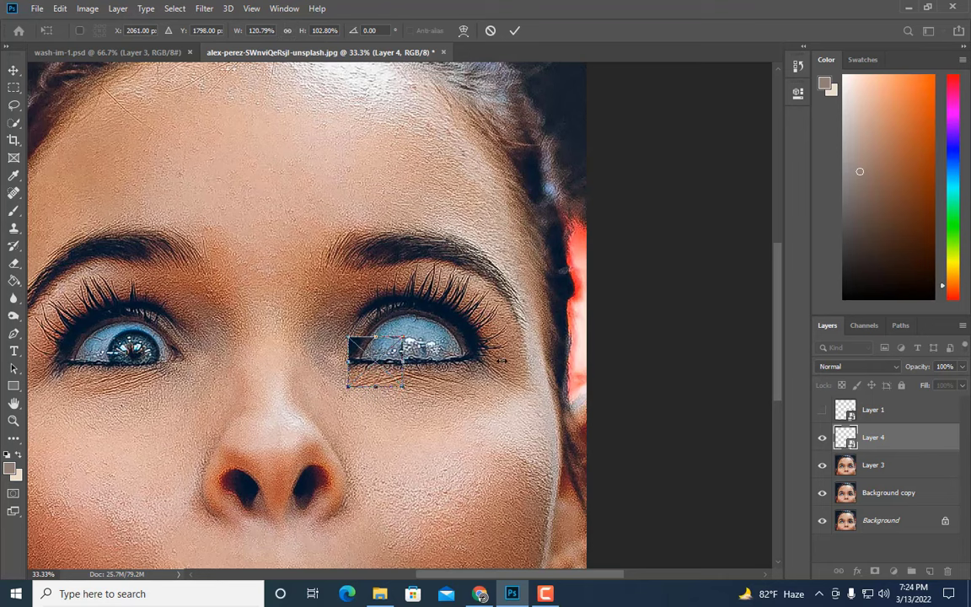
{"action": "key", "text": "m"}
{"action": "key", "text": "ctrl+plus"}
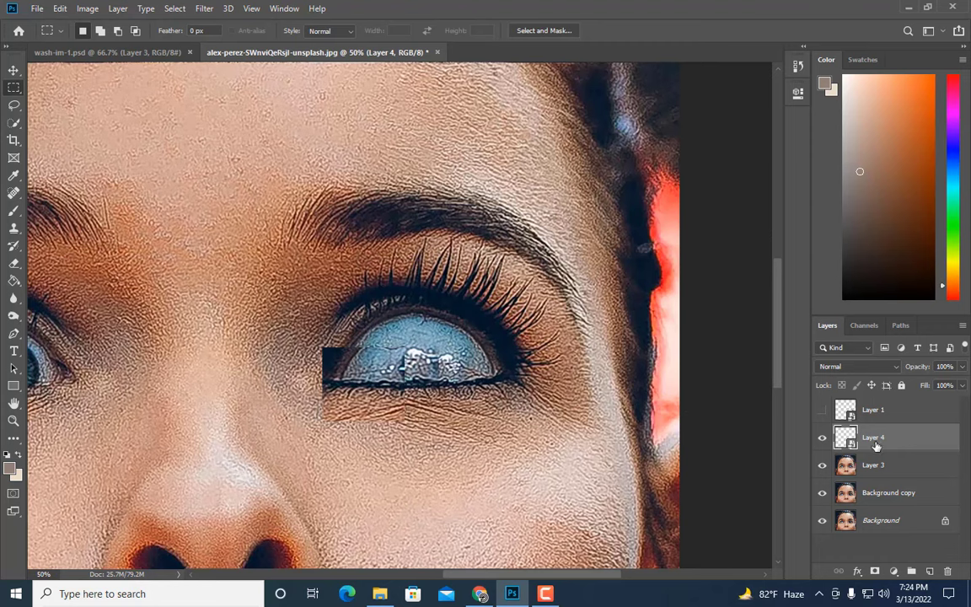
Rasterize Layer 4 and give it an inverted, all-black layer mask
{"action": "right_click", "coordinate": [875, 445]}
{"action": "left_click", "coordinate": [805, 244]}
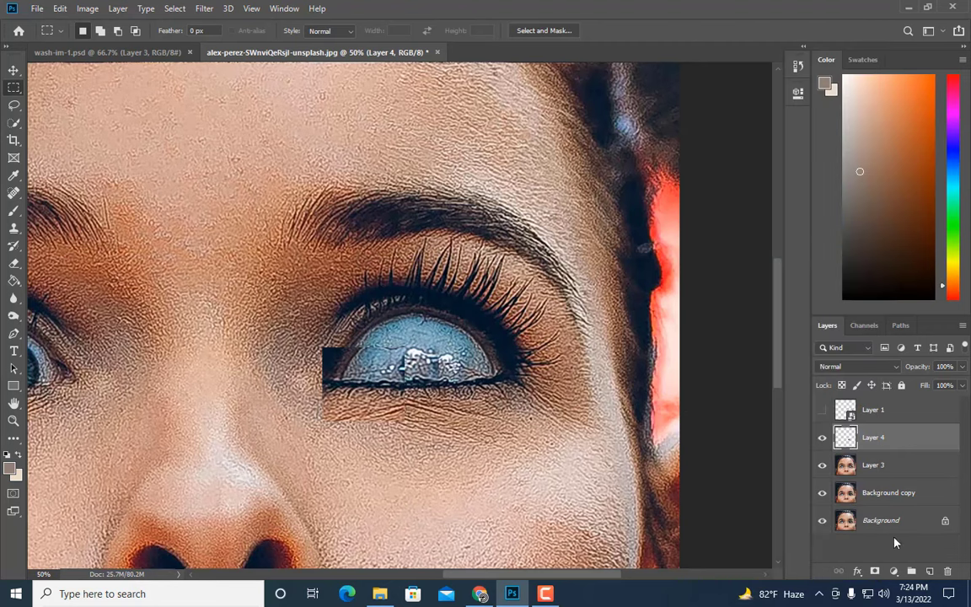
{"action": "left_click", "coordinate": [875, 572]}
{"action": "key", "text": "d"}
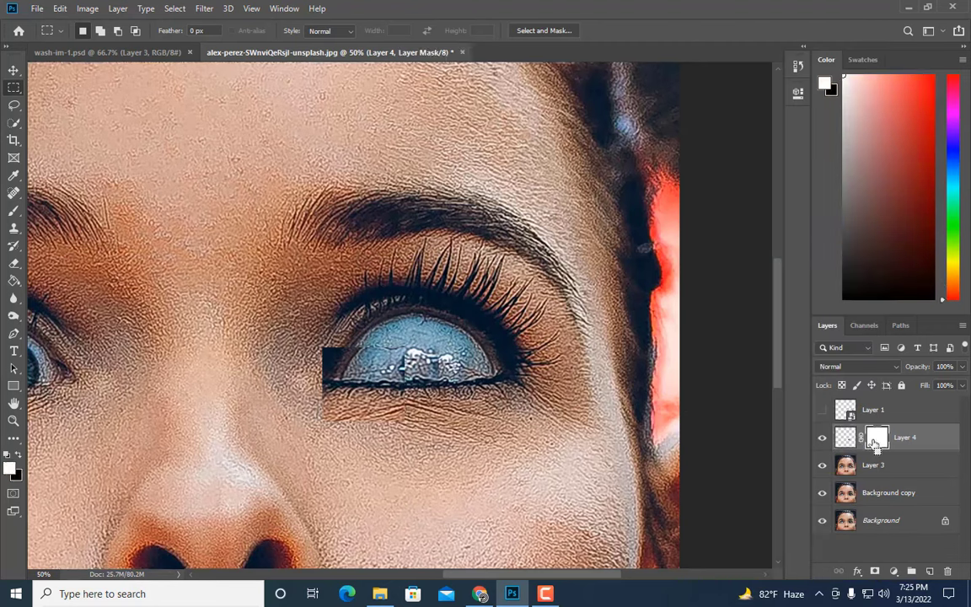
{"action": "key", "text": "ctrl+a"}
{"action": "key", "text": "ctrl+i"}
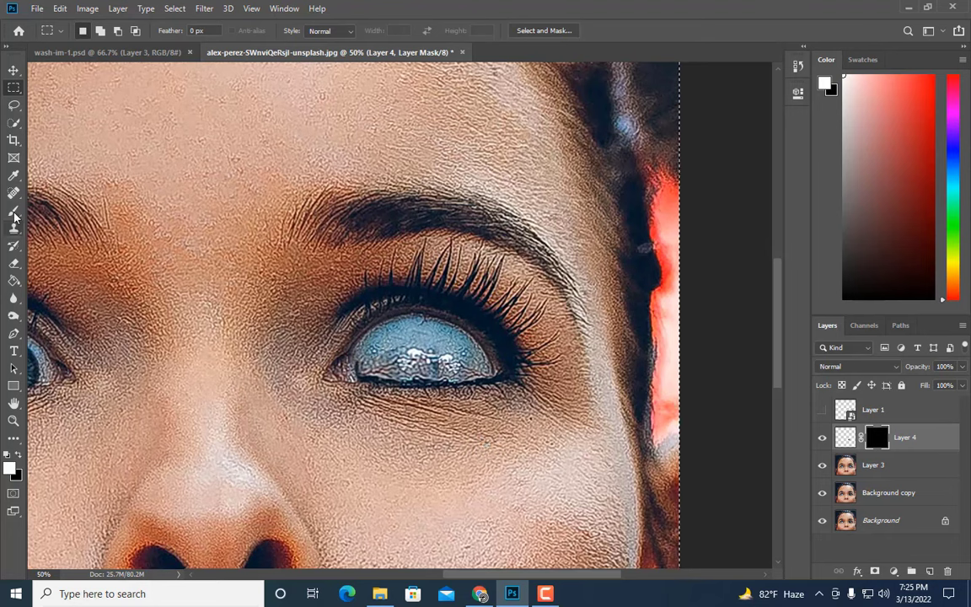
Pick the Brush, adjust its size, and toggle Layer 4 to compare the eye
{"action": "left_click", "coordinate": [13, 210]}
{"action": "key", "text": "bracketleft"}
{"action": "key", "text": "bracketleft"}
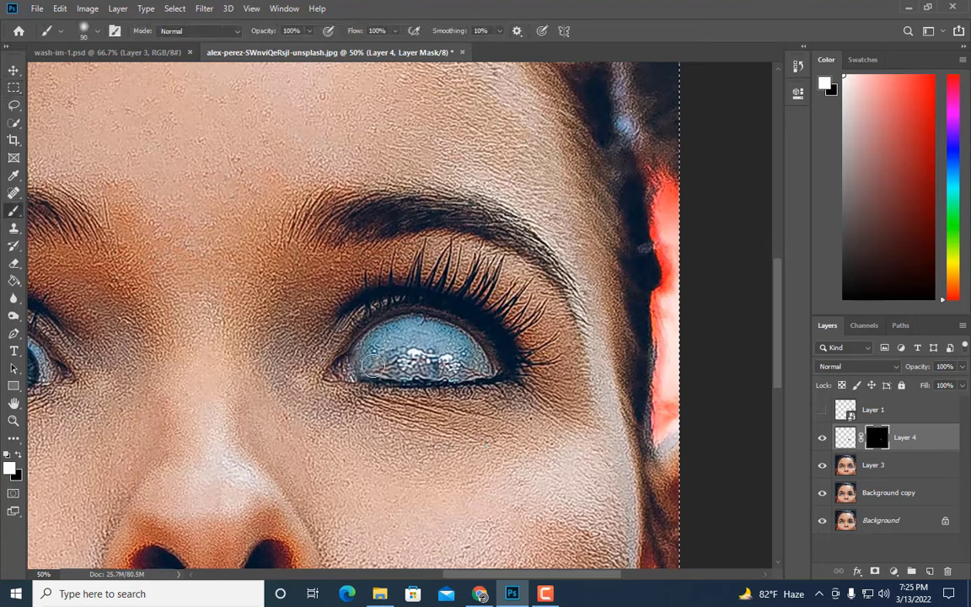
{"action": "key", "text": "bracketleft"}
{"action": "key", "text": "bracketleft"}
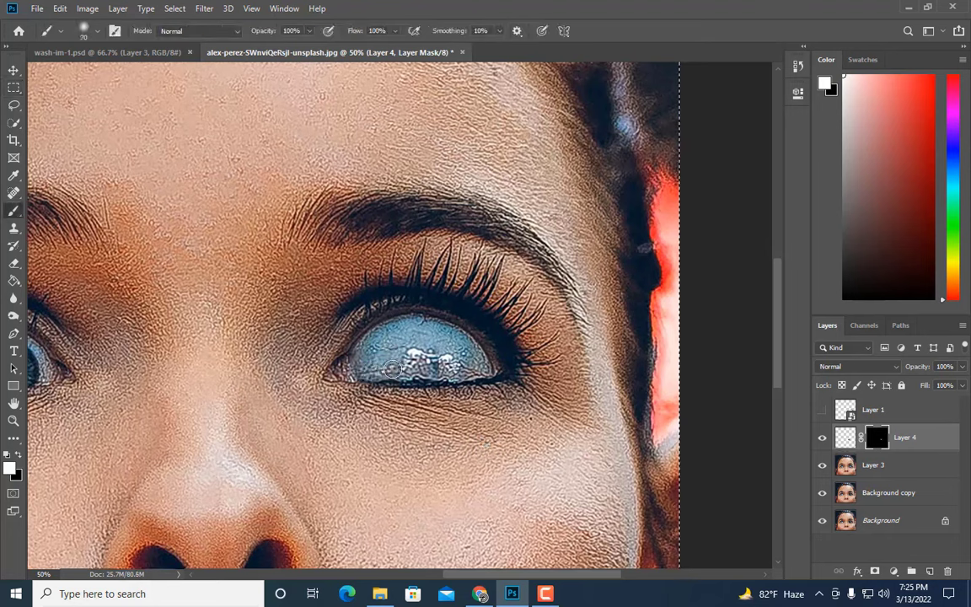
{"action": "key", "text": "bracketright"}
{"action": "left_click", "coordinate": [824, 439]}
{"action": "left_click", "coordinate": [824, 440]}
{"action": "left_click", "coordinate": [824, 439]}
{"action": "left_click", "coordinate": [824, 439]}
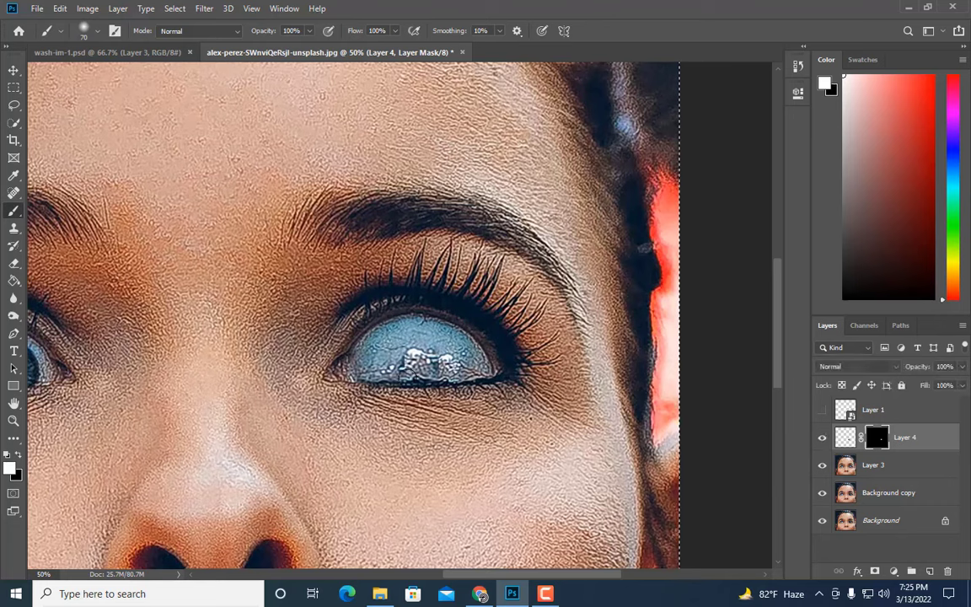
Merge Layer 3 into Layer 4
{"action": "left_click", "coordinate": [873, 469], "text": "ctrl"}
{"action": "right_click", "coordinate": [872, 469]}
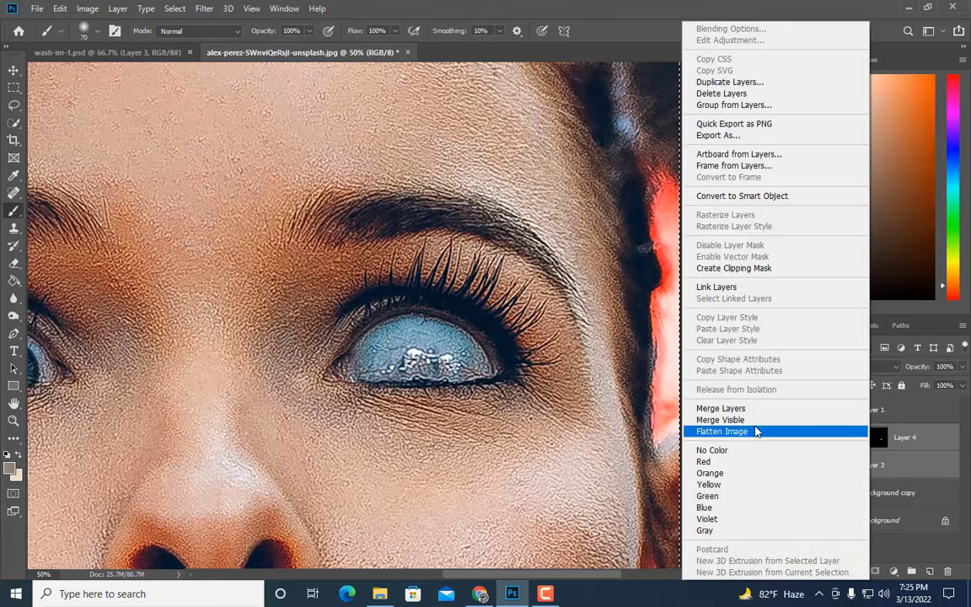
{"action": "left_click", "coordinate": [750, 404]}
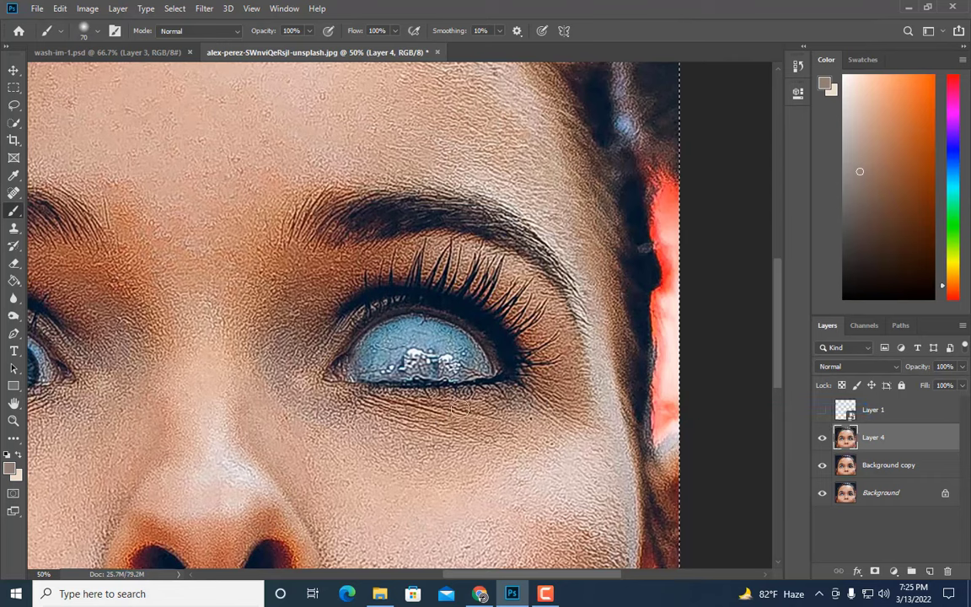
Show the repairman's Layer 1 kneeling at the right-hand eye and select that layer
{"action": "key", "text": "ctrl+minus"}
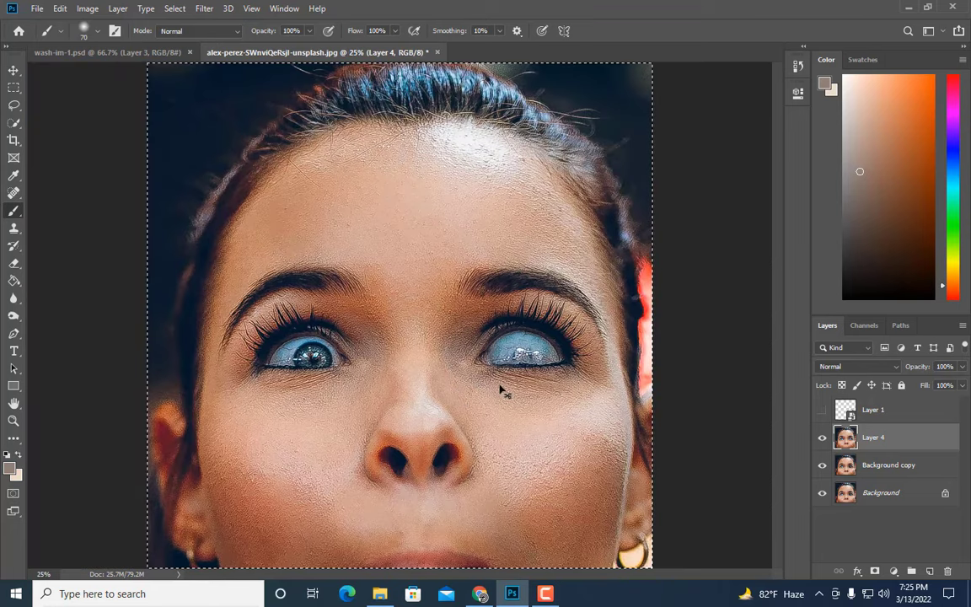
{"action": "key", "text": "ctrl+plus"}
{"action": "left_click", "coordinate": [822, 410]}
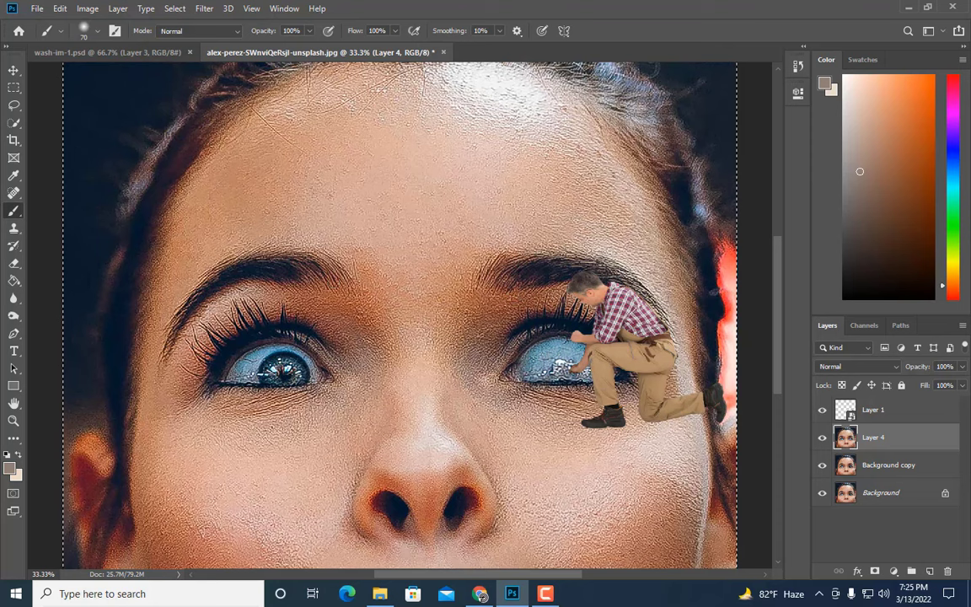
{"action": "left_click_drag", "start_coordinate": [451, 574], "coordinate": [491, 574]}
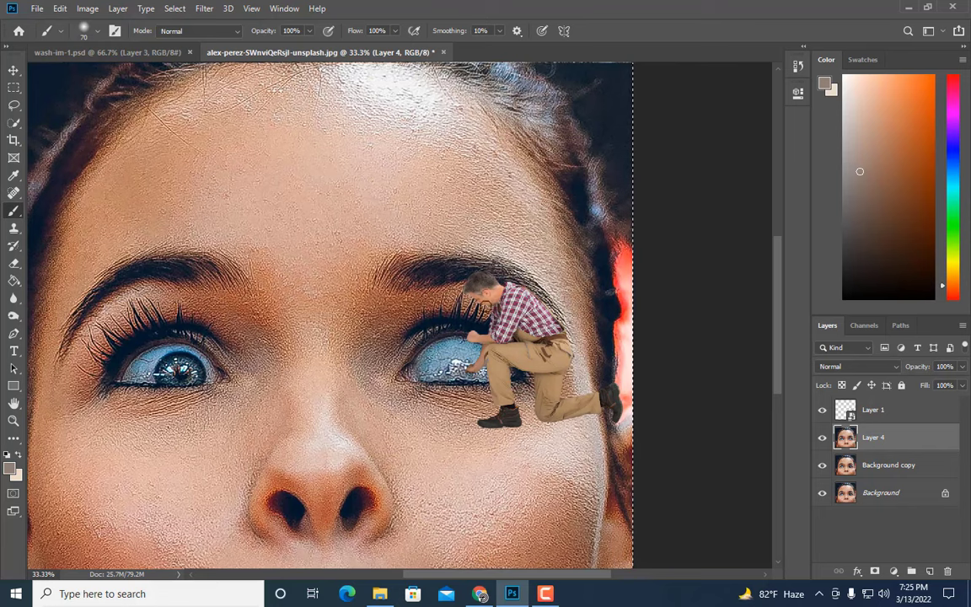
{"action": "left_click", "coordinate": [894, 409]}
Rasterize the repairman's Layer 1 and add a new empty layer on top
{"action": "right_click", "coordinate": [893, 409]}
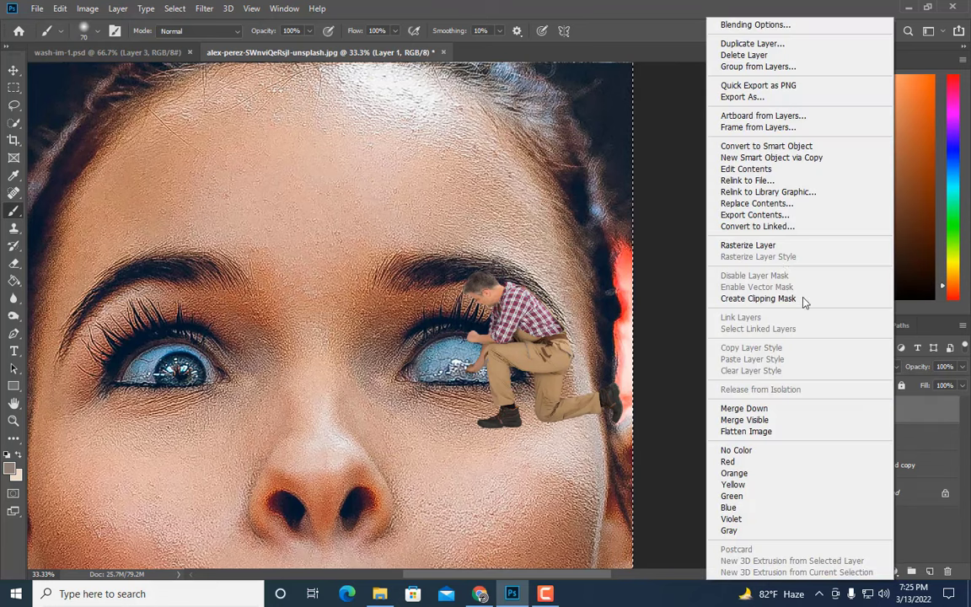
{"action": "left_click", "coordinate": [767, 246]}
{"action": "key", "text": "ctrl+minus"}
{"action": "key", "text": "ctrl+shift+alt+n"}
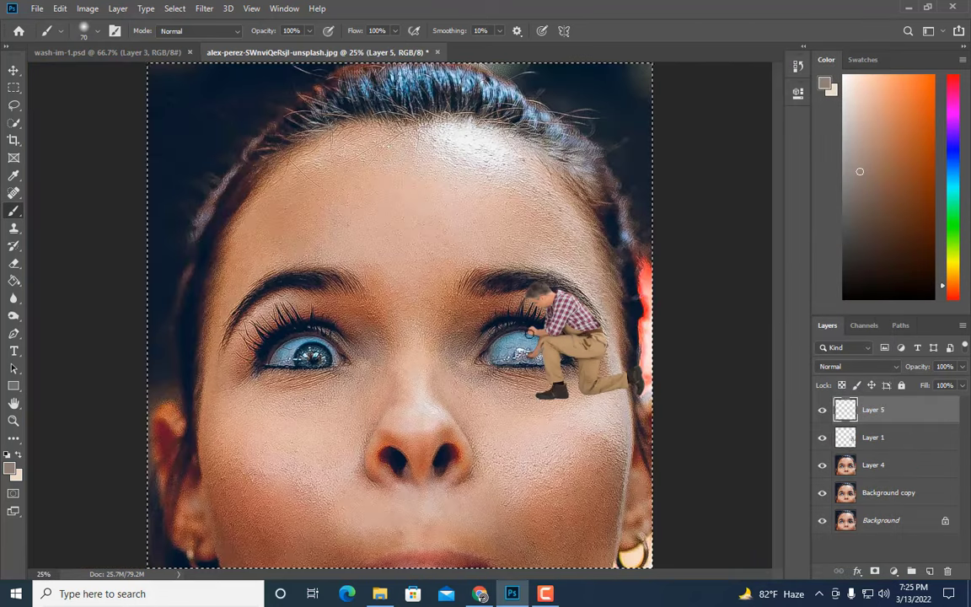
Apply Smart Sharpen with 148% amount, 3.8 px radius and 34% noise reduction
{"action": "left_click", "coordinate": [204, 9]}
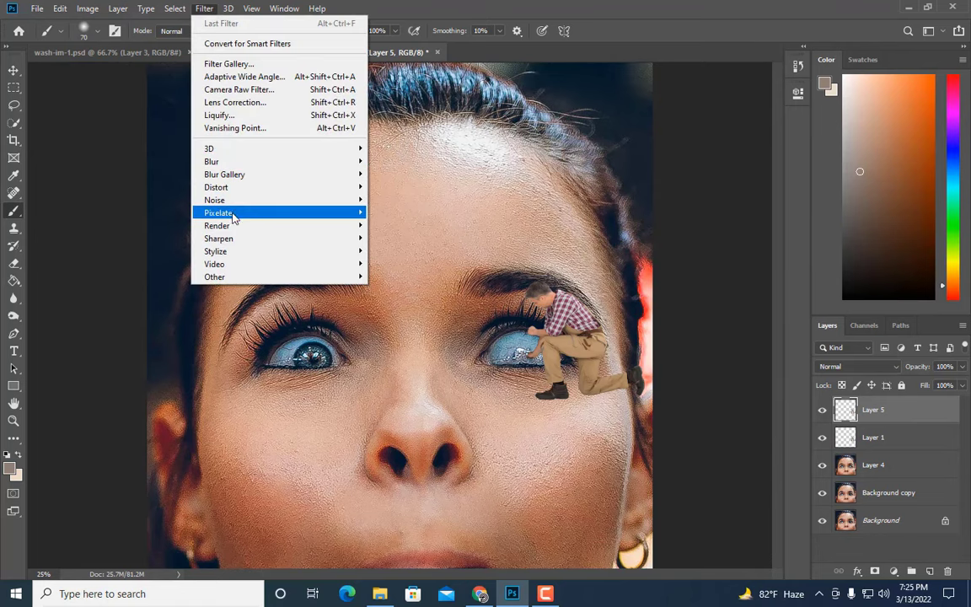
{"action": "mouse_move", "coordinate": [225, 174]}
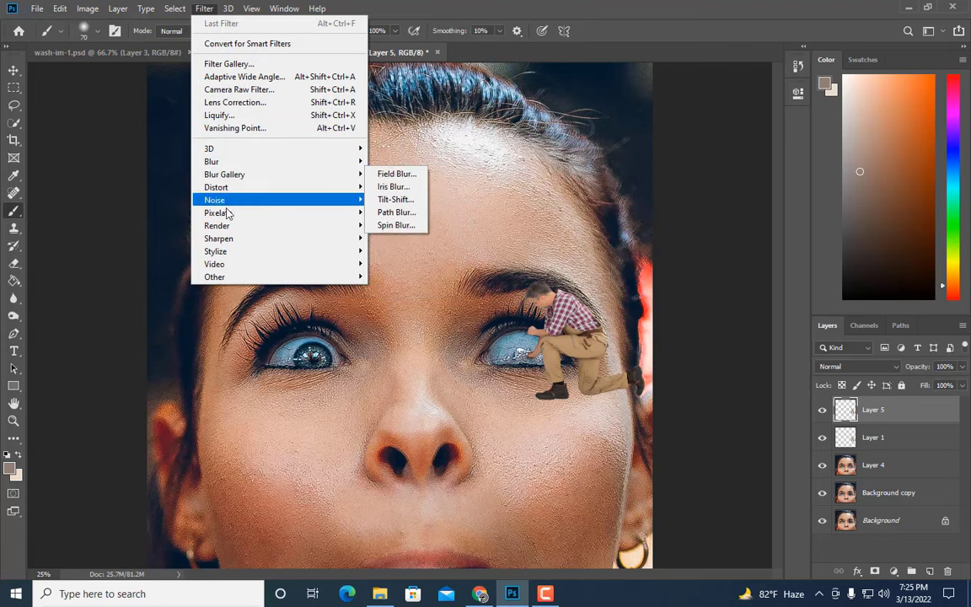
{"action": "mouse_move", "coordinate": [218, 239]}
{"action": "left_click", "coordinate": [394, 290]}
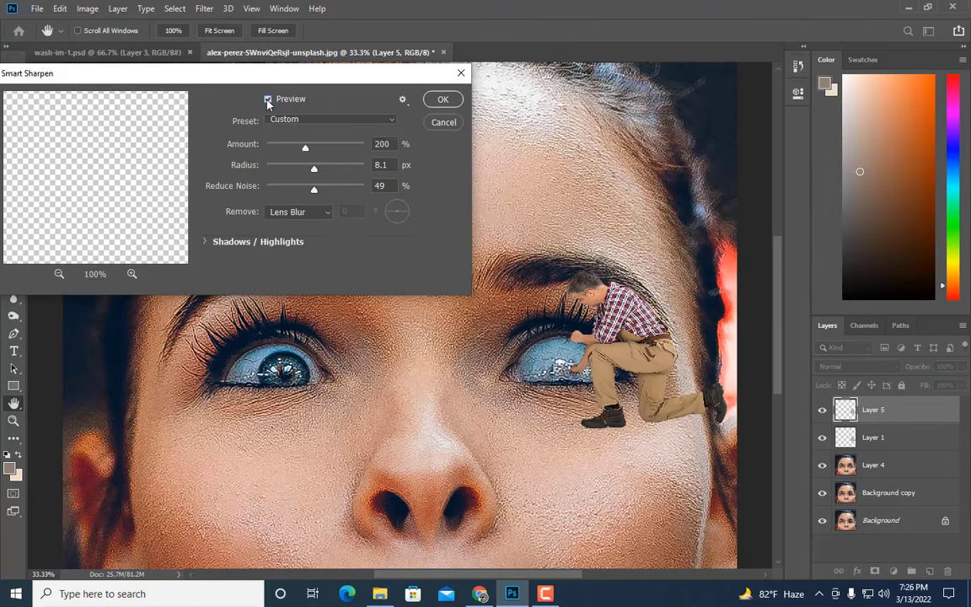
{"action": "left_click", "coordinate": [442, 99]}
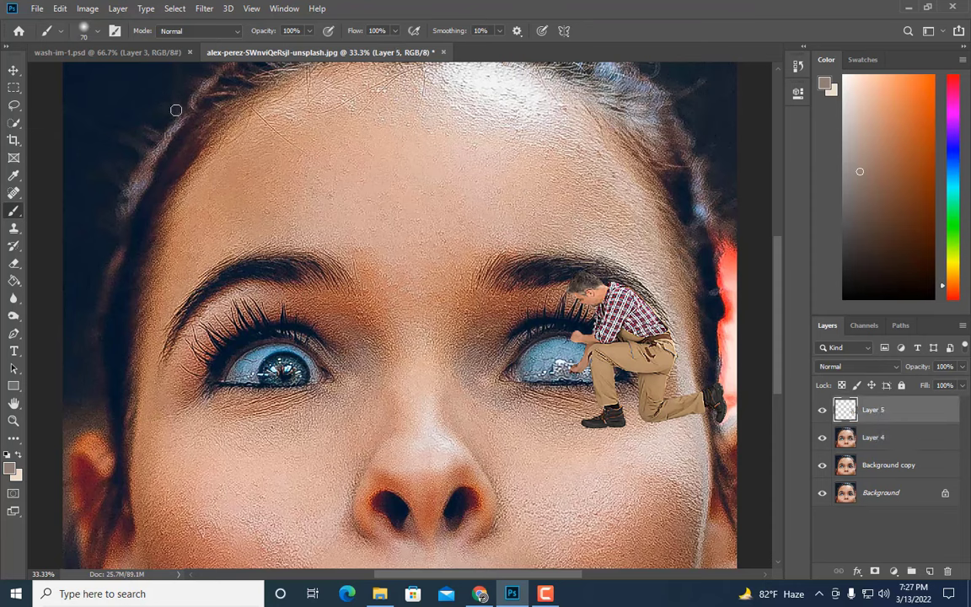
Apply a Curves adjustment with a slightly lowered midtone point and a raised highlight point
{"action": "left_click", "coordinate": [90, 10]}
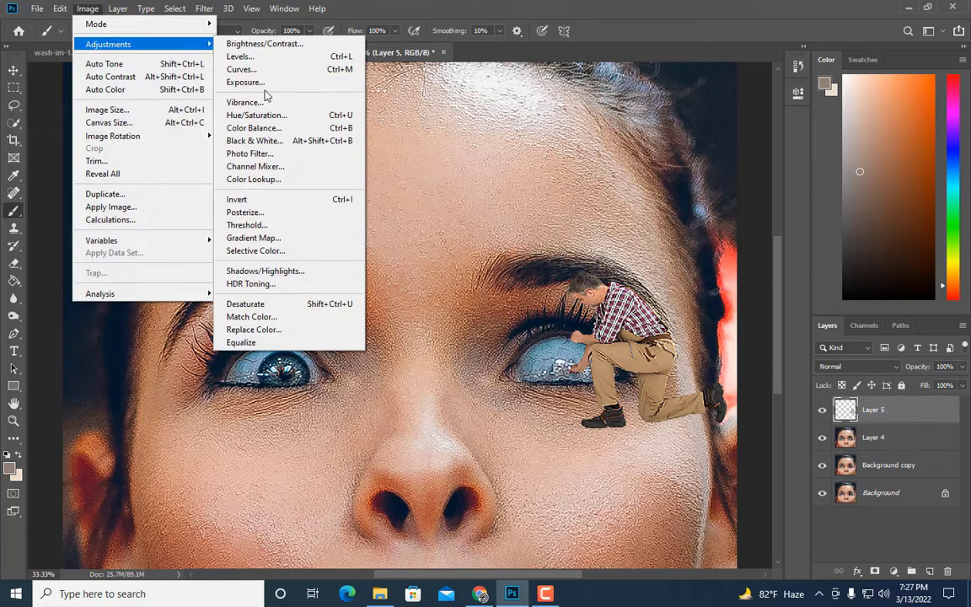
{"action": "left_click", "coordinate": [227, 69]}
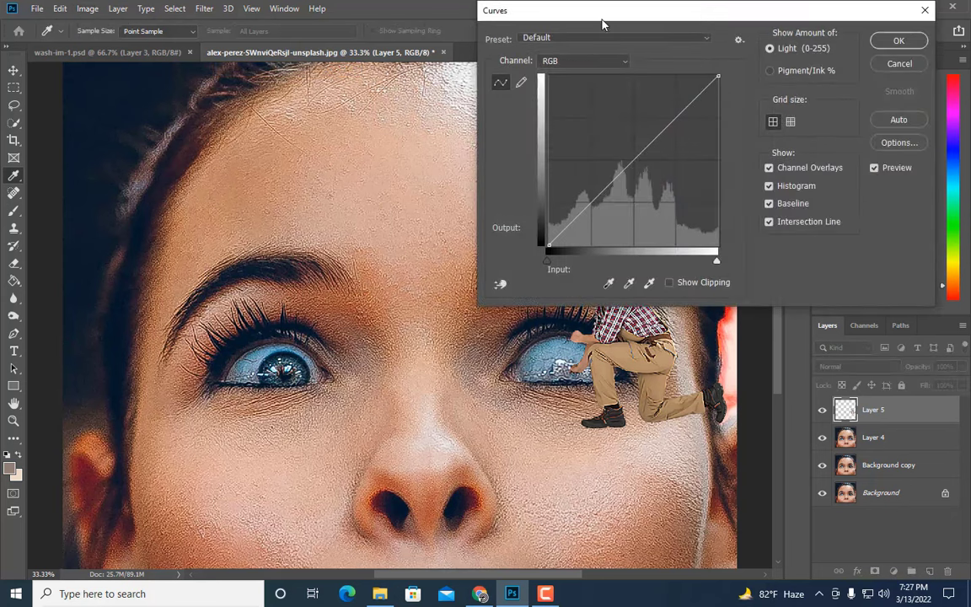
{"action": "left_click_drag", "start_coordinate": [602, 24], "coordinate": [183, 25]}
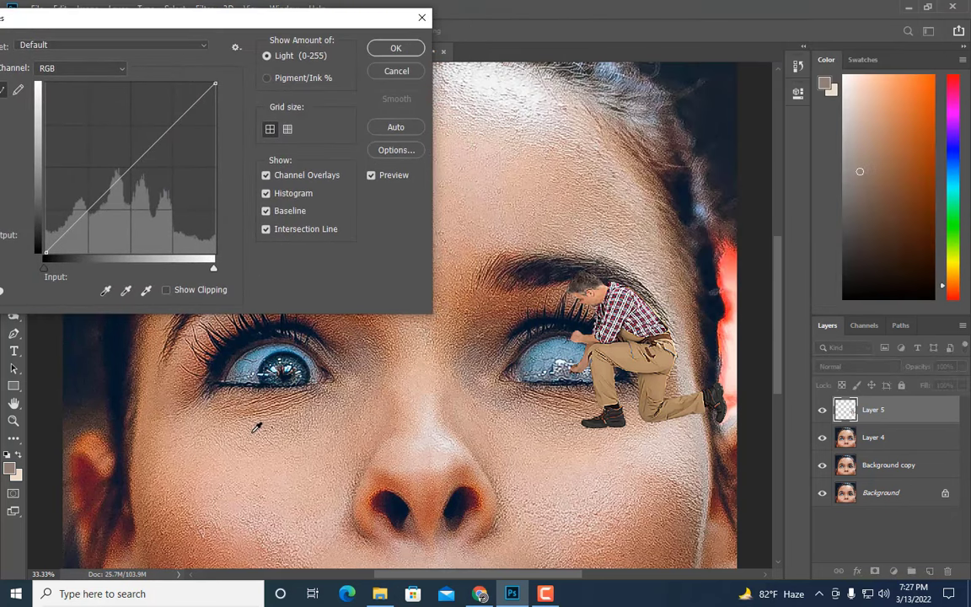
{"action": "left_click_drag", "start_coordinate": [128, 169], "coordinate": [129, 180]}
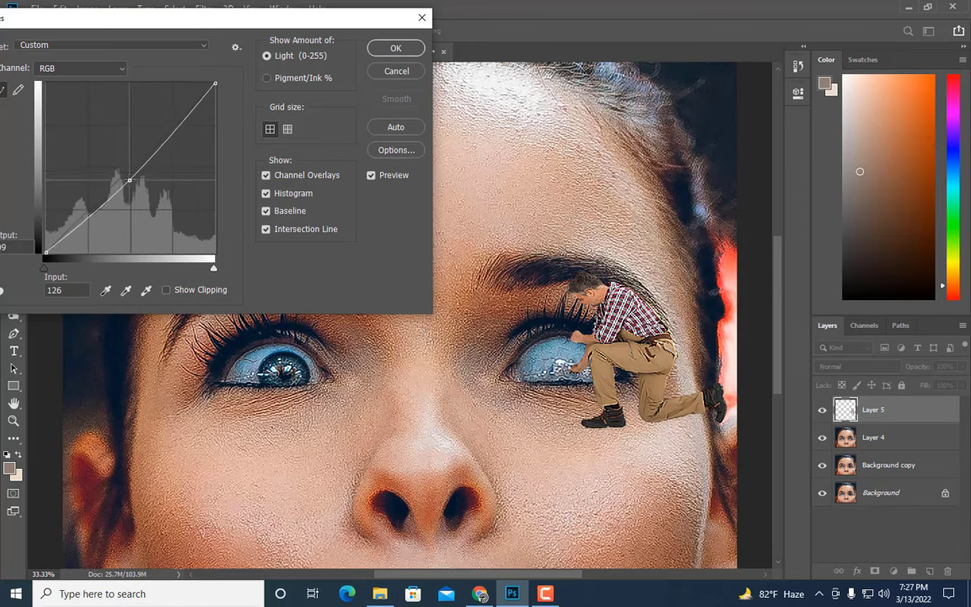
{"action": "left_click_drag", "start_coordinate": [174, 128], "coordinate": [172, 126]}
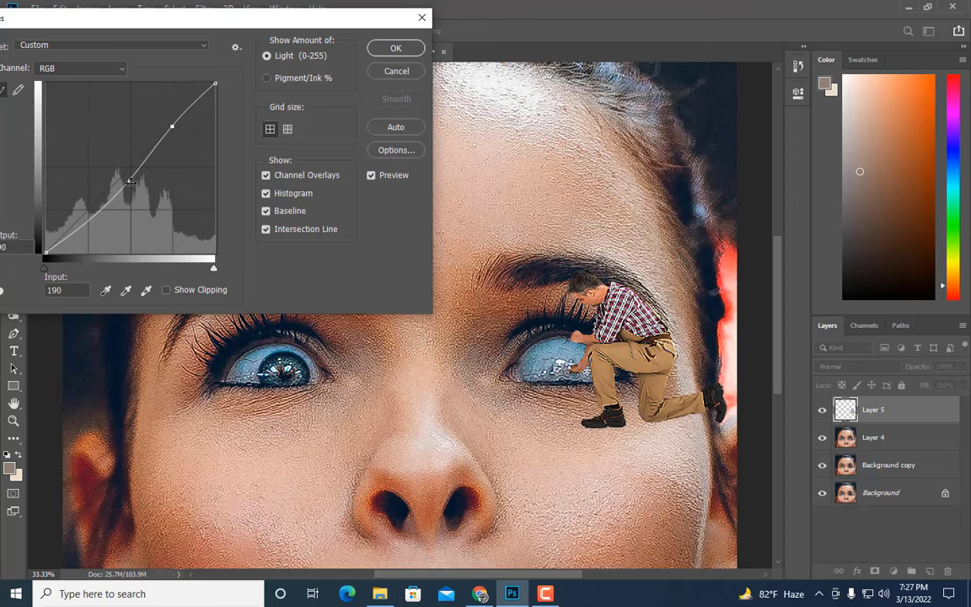
{"action": "left_click_drag", "start_coordinate": [129, 180], "coordinate": [131, 178]}
{"action": "left_click_drag", "start_coordinate": [172, 125], "coordinate": [171, 125]}
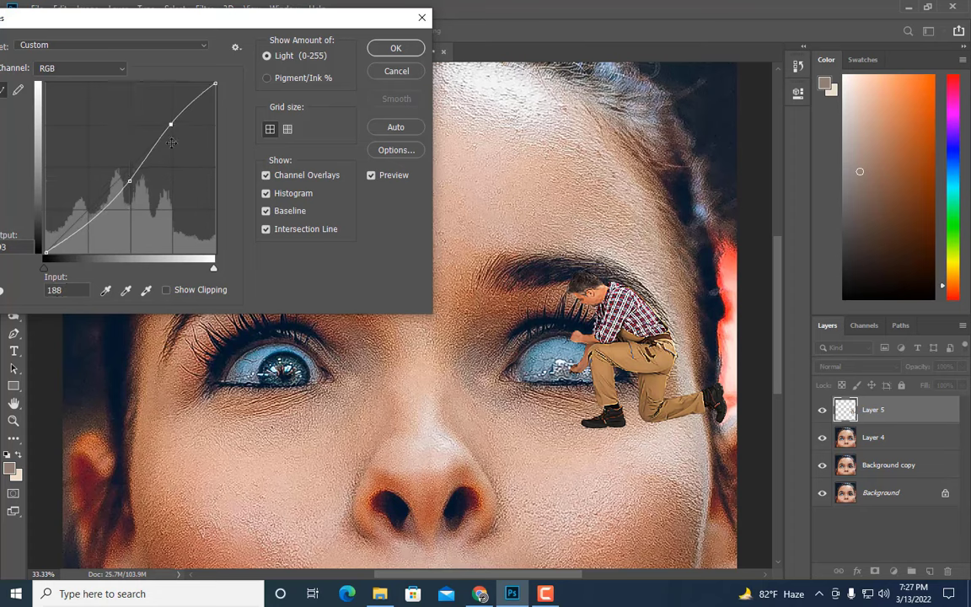
{"action": "left_click", "coordinate": [129, 178]}
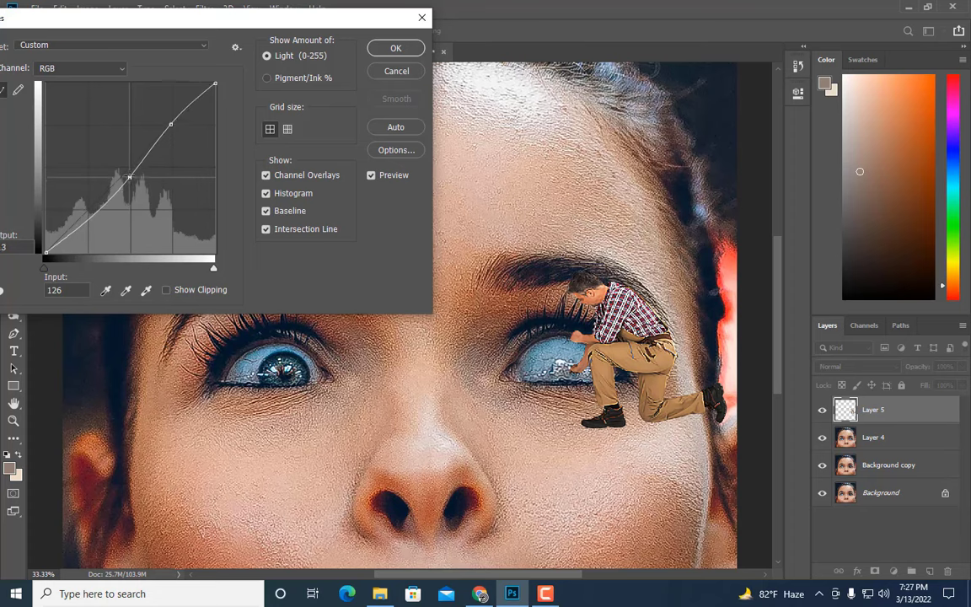
{"action": "left_click_drag", "start_coordinate": [129, 177], "coordinate": [131, 178]}
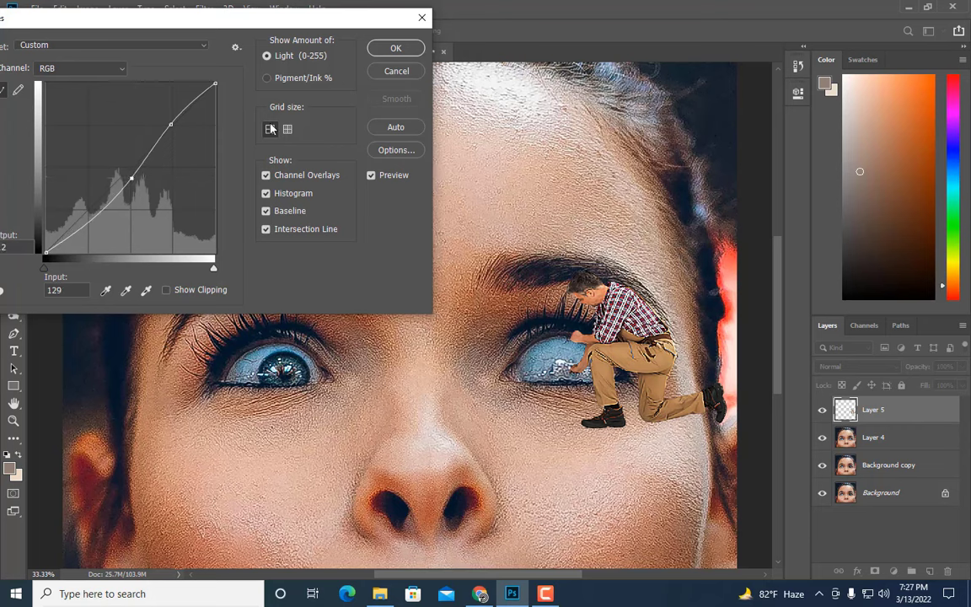
{"action": "left_click", "coordinate": [396, 49]}
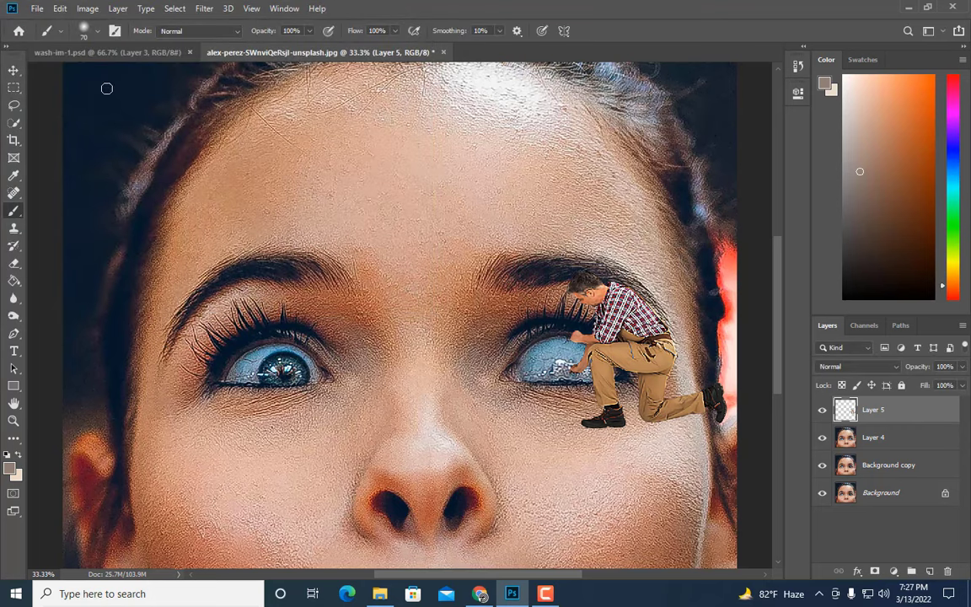
{"action": "left_click", "coordinate": [87, 9]}
{"action": "mouse_move", "coordinate": [109, 44]}
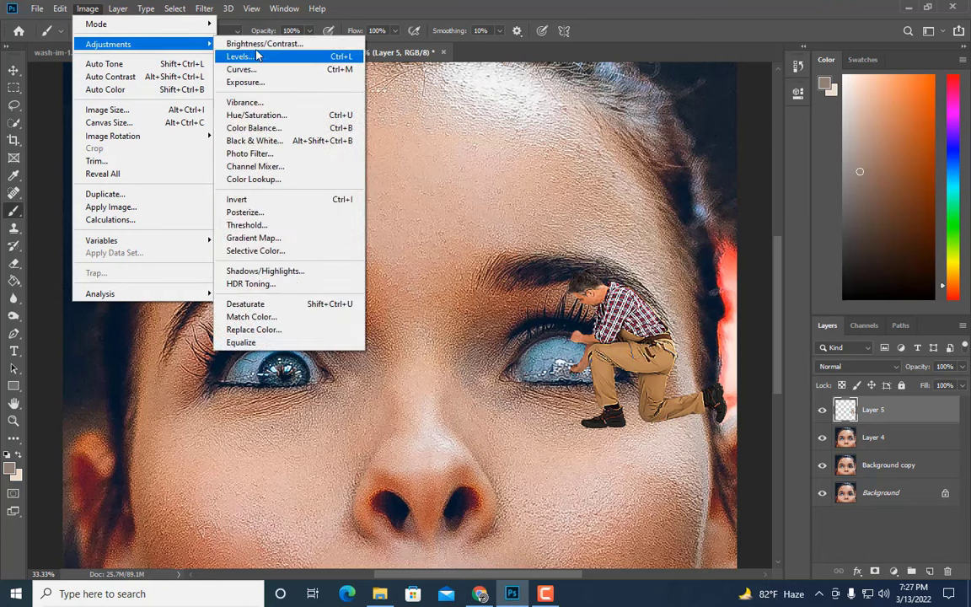
Apply Brightness/Contrast with brightness 5 and contrast 3, checked with preview on
{"action": "left_click", "coordinate": [263, 43]}
{"action": "left_click_drag", "start_coordinate": [688, 61], "coordinate": [692, 94]}
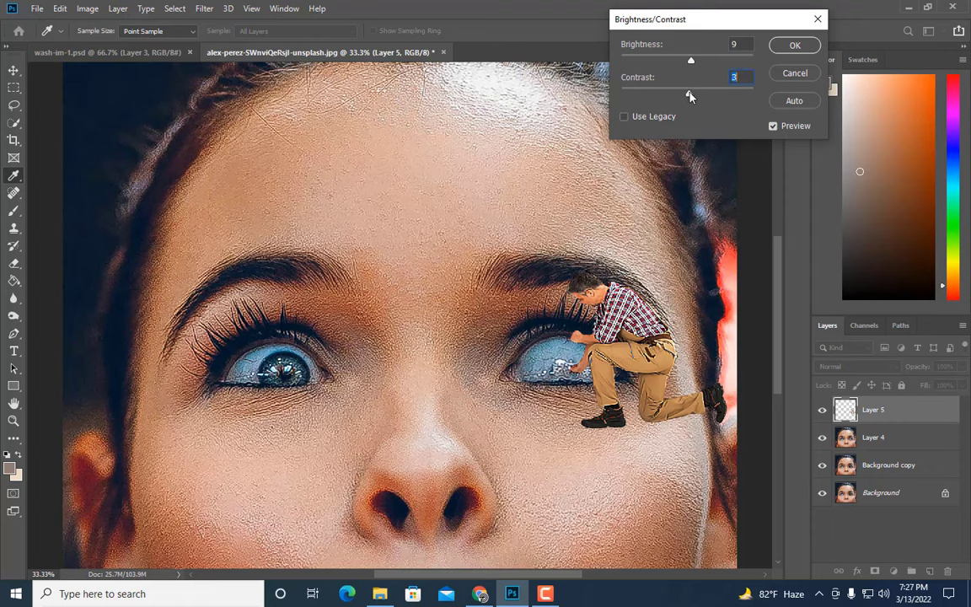
{"action": "left_click", "coordinate": [773, 127]}
{"action": "left_click_drag", "start_coordinate": [689, 61], "coordinate": [686, 61]}
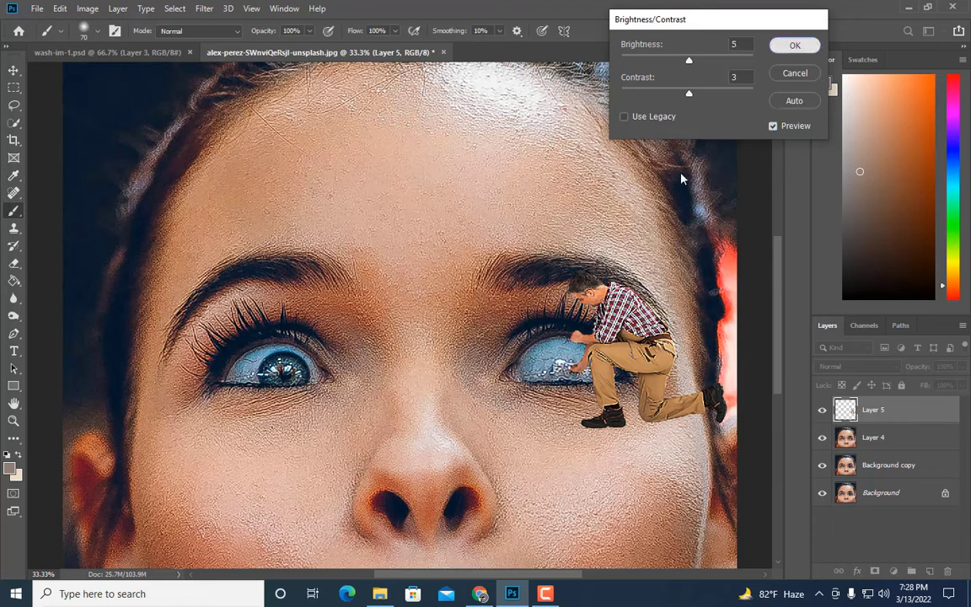
{"action": "key", "text": "Return"}
Load the kneeling man's outline as a selection and sample the trousers' tan as foreground colour
{"action": "scroll", "coordinate": [481, 548], "scroll_direction": "up", "scroll_amount": 1}
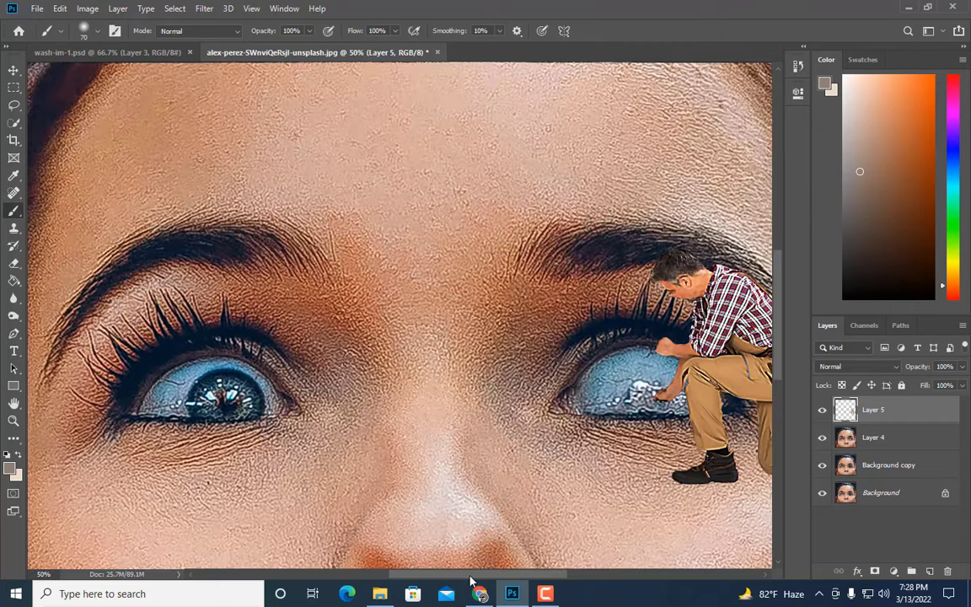
{"action": "left_click_drag", "start_coordinate": [484, 574], "coordinate": [594, 593]}
{"action": "scroll", "coordinate": [440, 524], "scroll_direction": "up", "scroll_amount": 1}
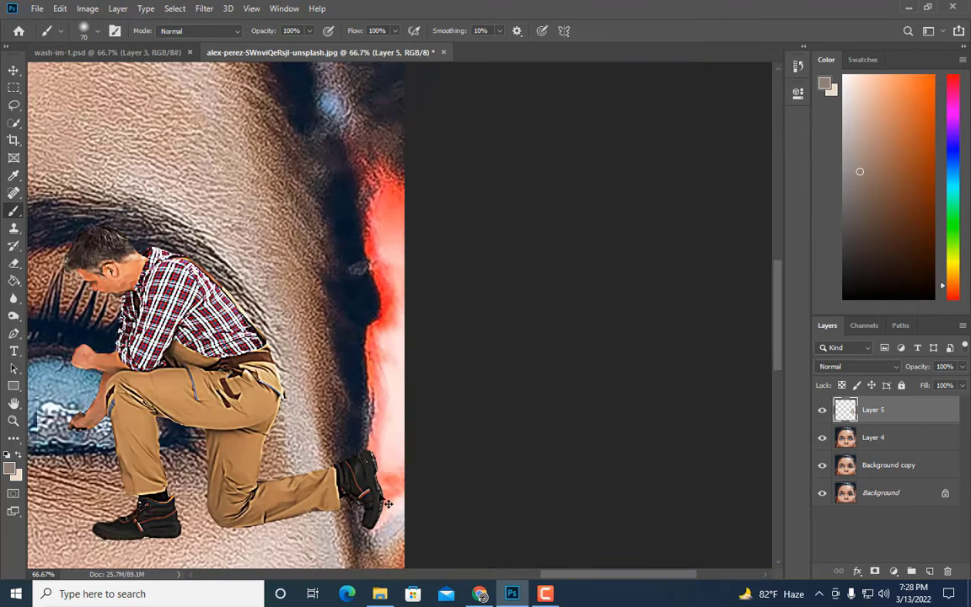
{"action": "scroll", "coordinate": [362, 438], "scroll_direction": "up", "scroll_amount": 1}
{"action": "scroll", "coordinate": [319, 431], "scroll_direction": "down", "scroll_amount": 1}
{"action": "scroll", "coordinate": [319, 431], "scroll_direction": "down", "scroll_amount": 1}
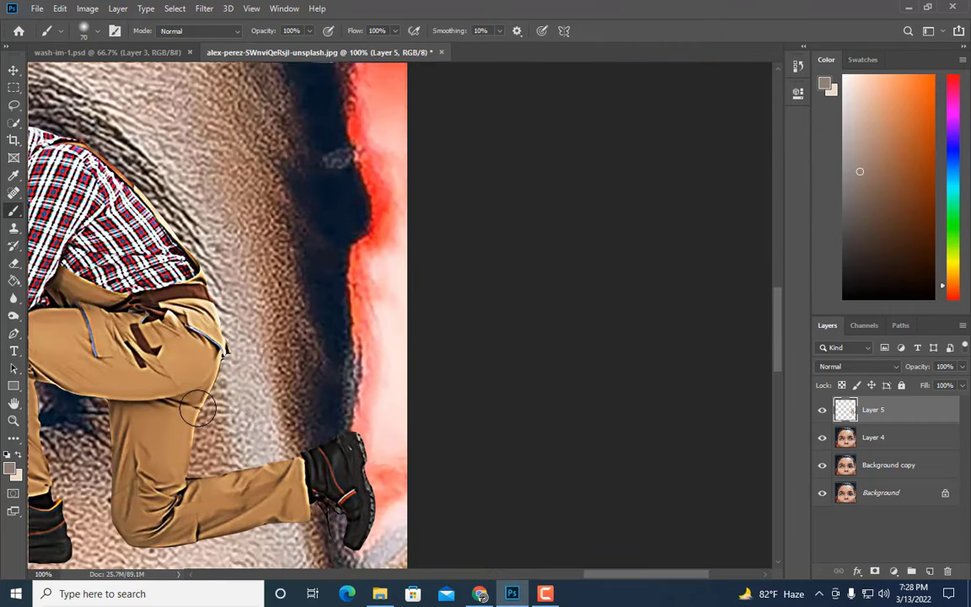
{"action": "scroll", "coordinate": [196, 409], "scroll_direction": "down", "scroll_amount": 1}
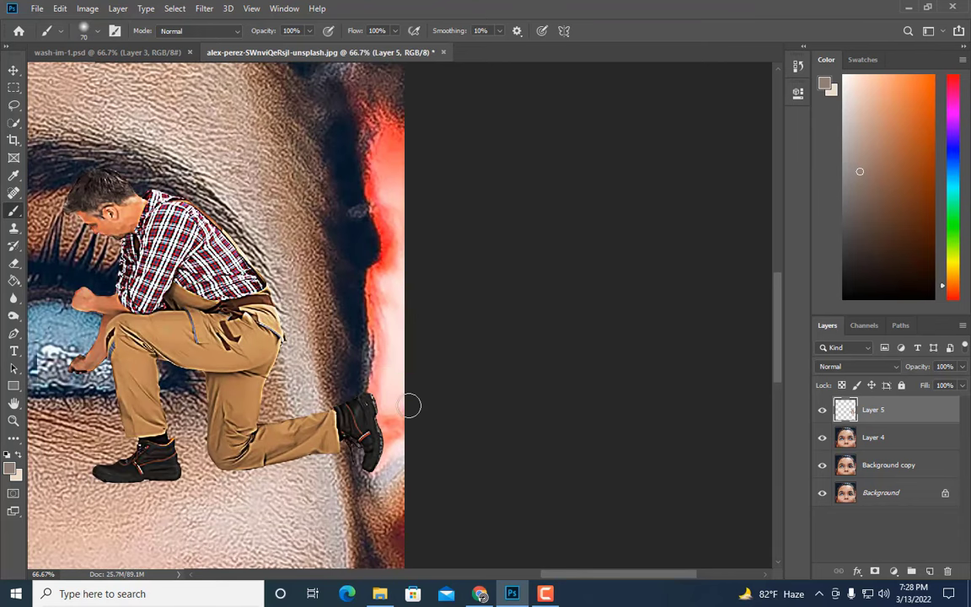
{"action": "left_click", "coordinate": [846, 411], "text": "ctrl"}
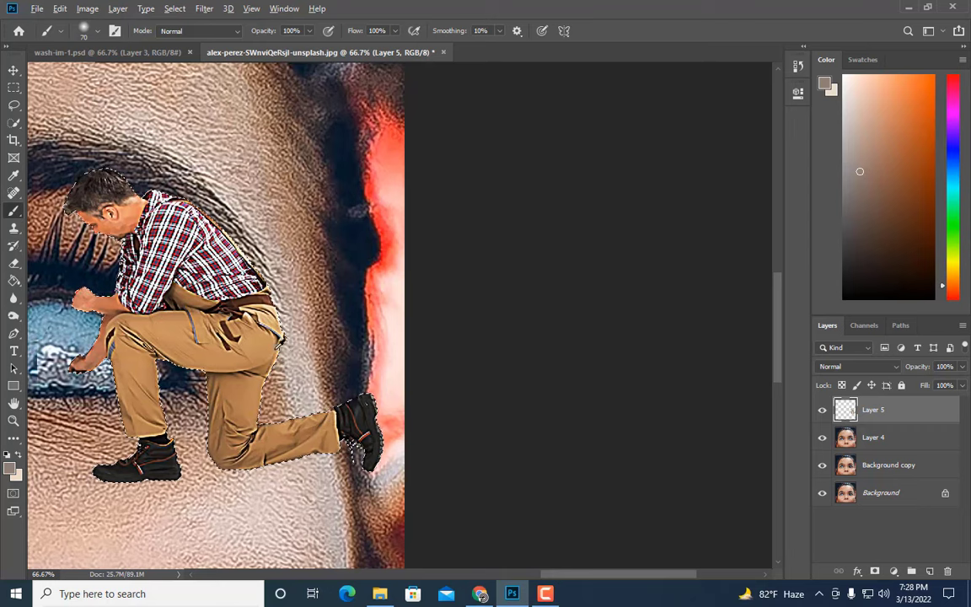
{"action": "left_click", "coordinate": [247, 397], "text": "alt"}
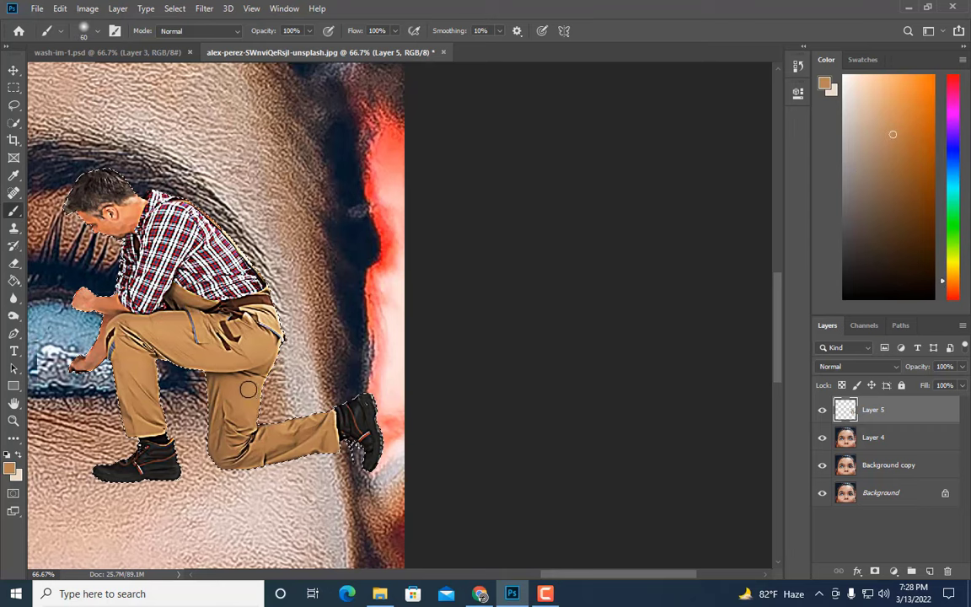
Adjust the brush size to 15 px while viewing the man at 100%
{"action": "key", "text": "bracketleft"}
{"action": "key", "text": "bracketleft"}
{"action": "key", "text": "bracketleft"}
{"action": "key", "text": "bracketleft"}
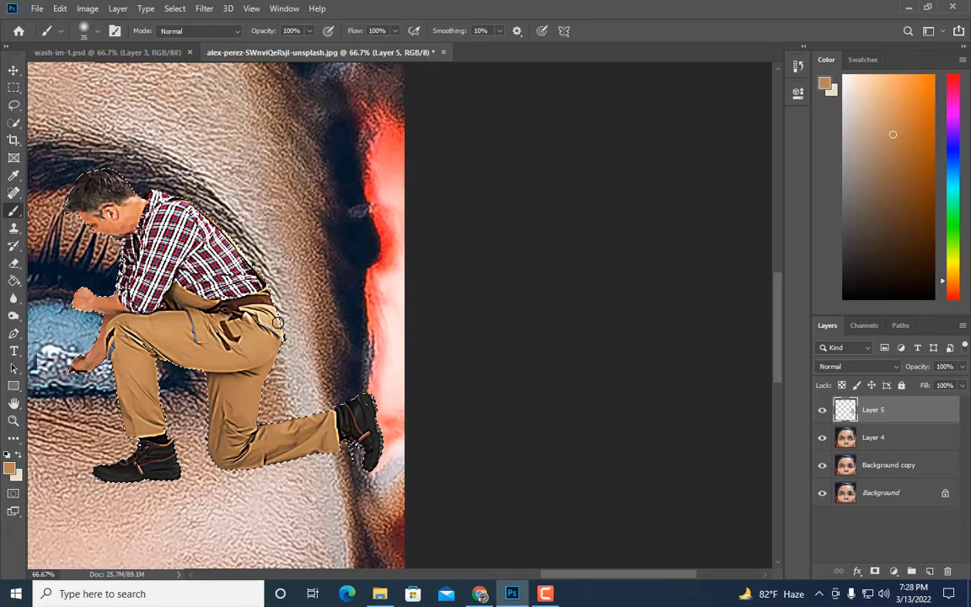
{"action": "key", "text": "bracketleft"}
{"action": "scroll", "coordinate": [285, 317], "scroll_direction": "down", "scroll_amount": 2}
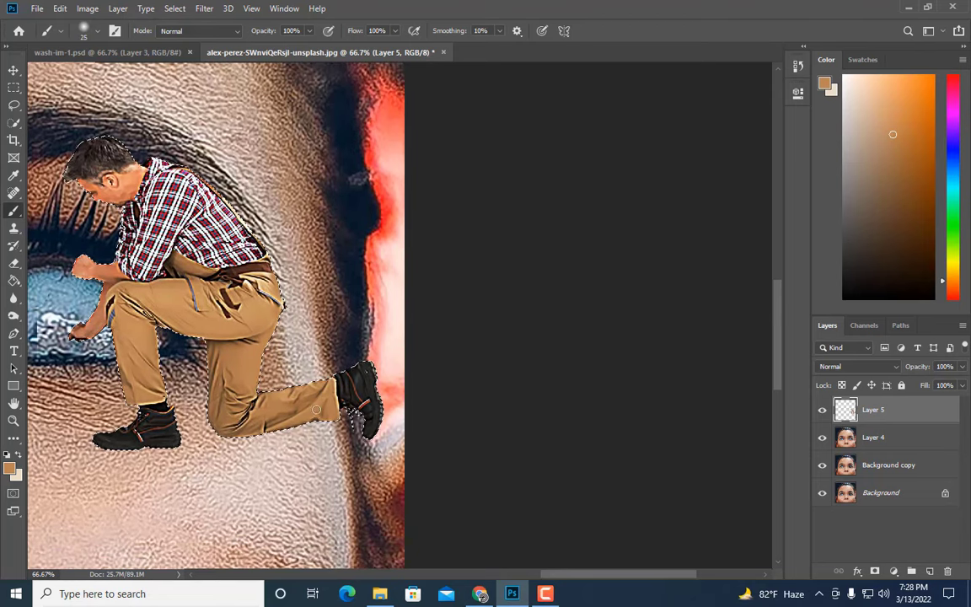
{"action": "key", "text": "bracketleft"}
{"action": "key", "text": "bracketleft"}
{"action": "key", "text": "bracketleft"}
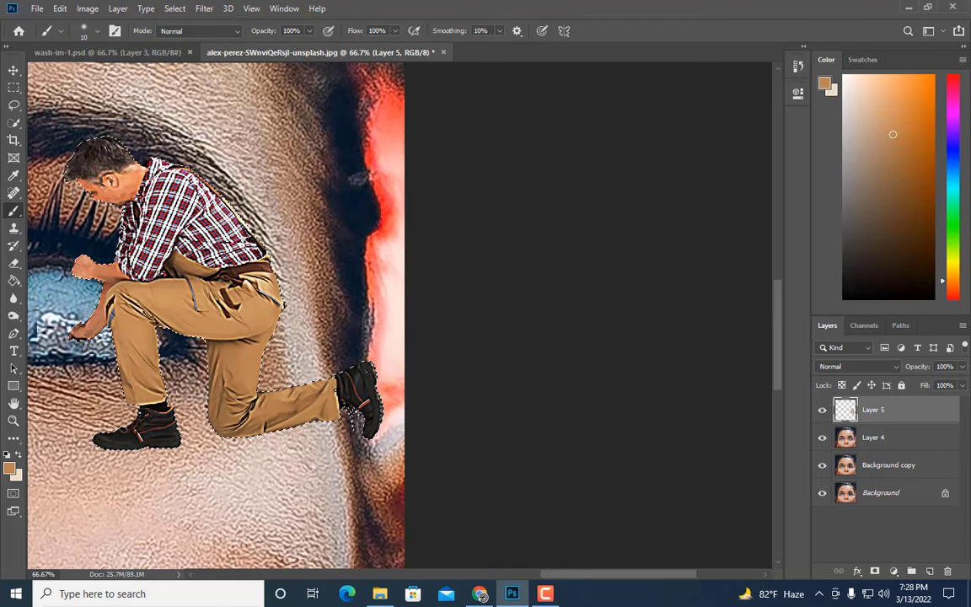
{"action": "key", "text": "bracketright"}
{"action": "key", "text": "bracketright"}
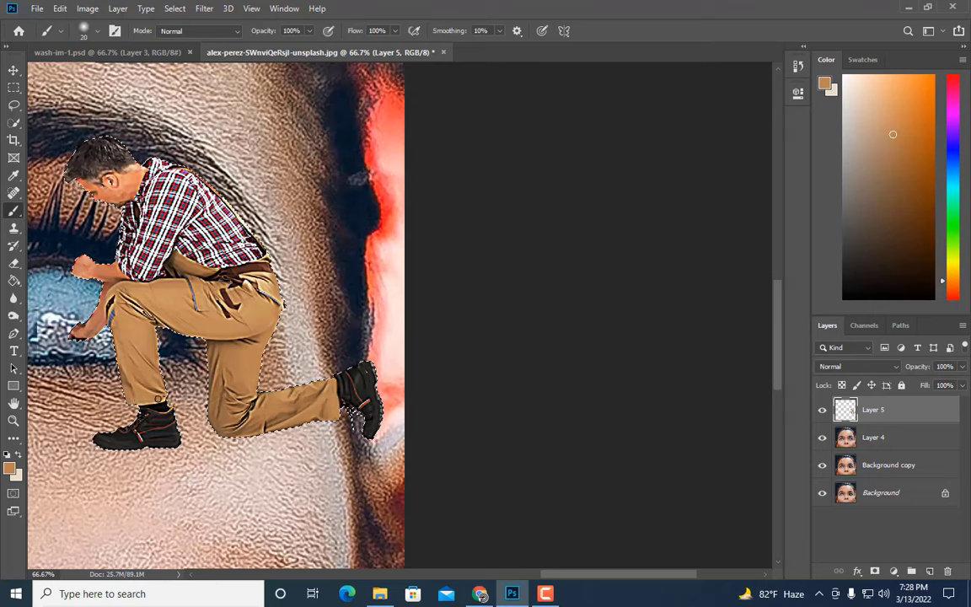
{"action": "key", "text": "bracketleft"}
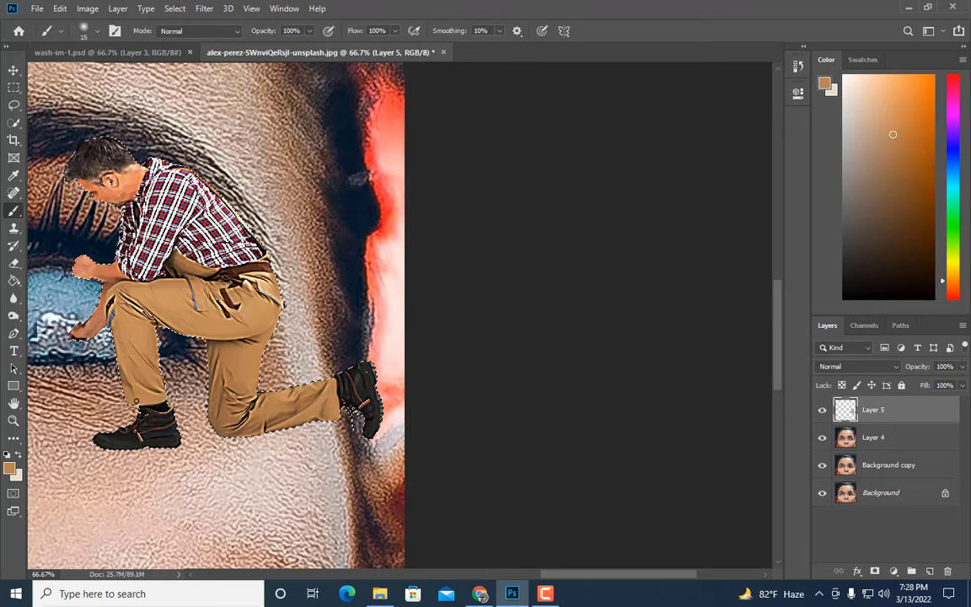
{"action": "key", "text": "bracketright"}
{"action": "key", "text": "bracketright"}
{"action": "key", "text": "bracketright"}
{"action": "key", "text": "ctrl+plus"}
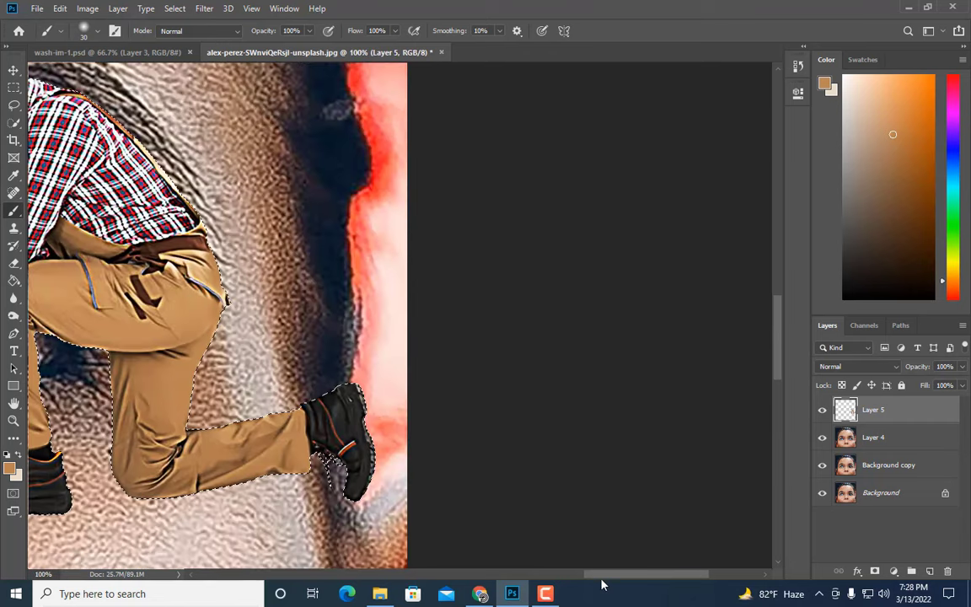
{"action": "left_click_drag", "start_coordinate": [600, 575], "coordinate": [562, 581]}
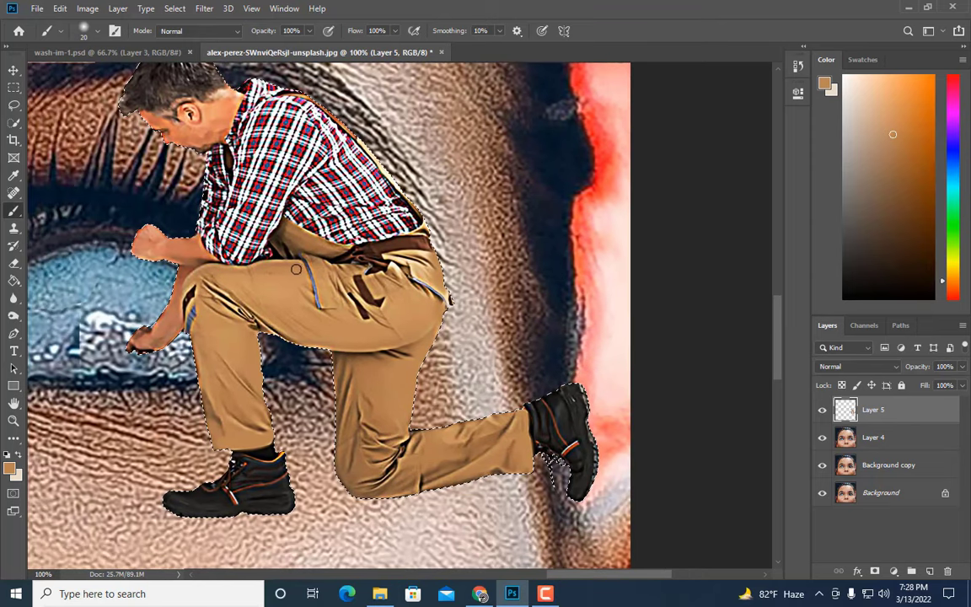
{"action": "key", "text": "bracketleft"}
{"action": "key", "text": "bracketleft"}
{"action": "key", "text": "bracketleft"}
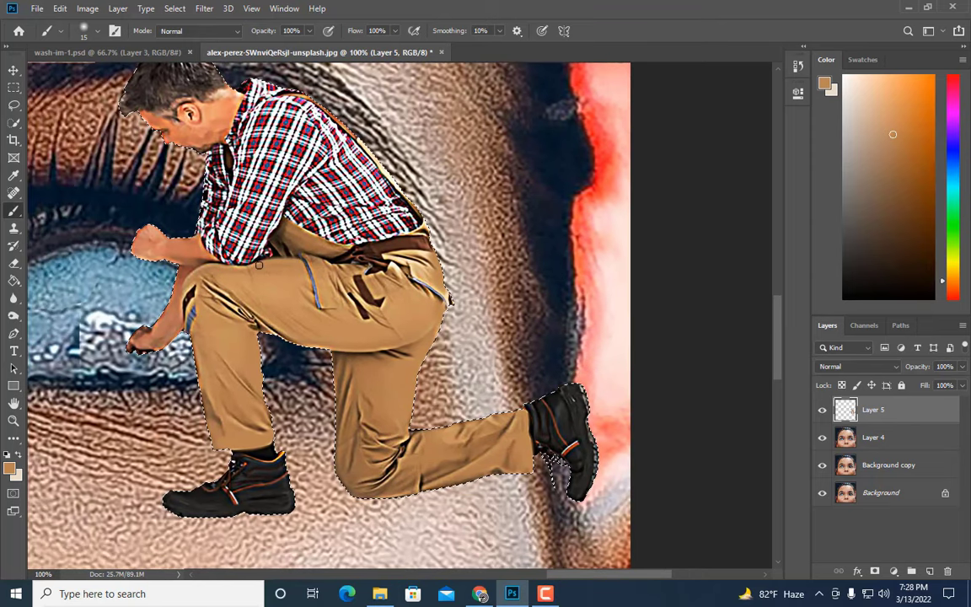
{"action": "scroll", "coordinate": [229, 278], "scroll_direction": "up", "scroll_amount": 1}
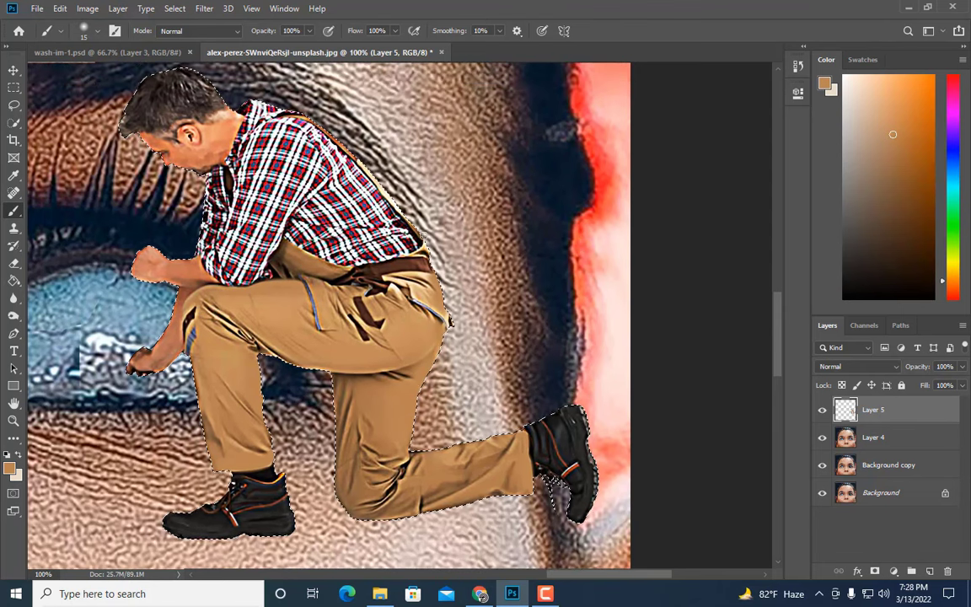
Clear the selection around the man using the Rectangular Marquee tool
{"action": "key", "text": "ctrl+d"}
{"action": "key", "text": "ctrl+z"}
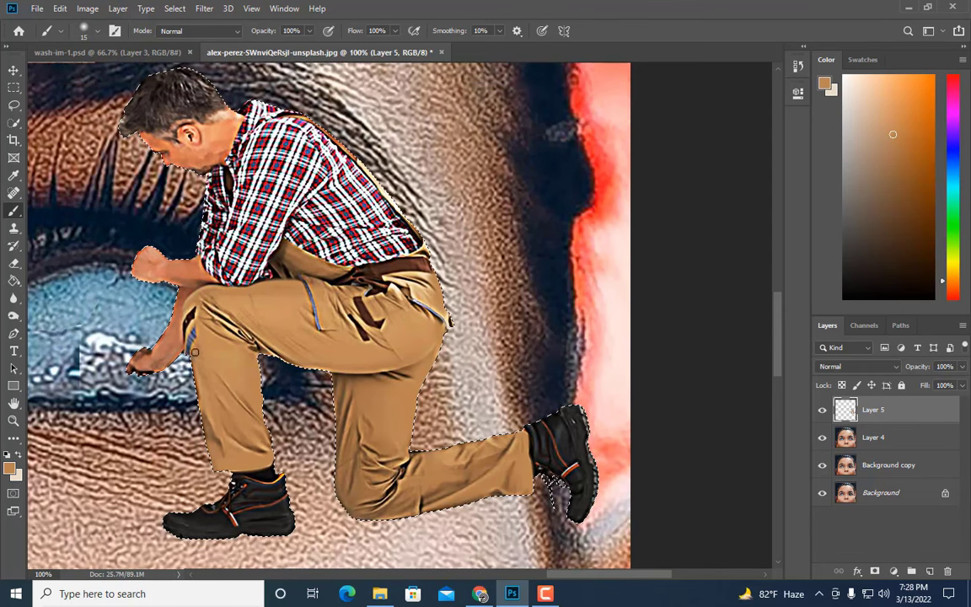
{"action": "left_click", "coordinate": [14, 87]}
{"action": "left_click", "coordinate": [105, 211]}
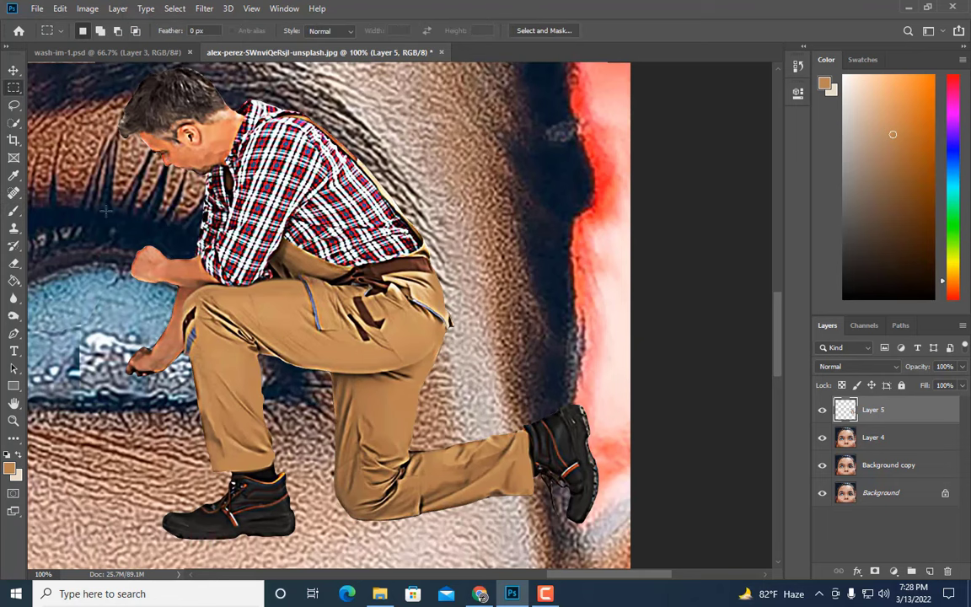
{"action": "left_click", "coordinate": [13, 211]}
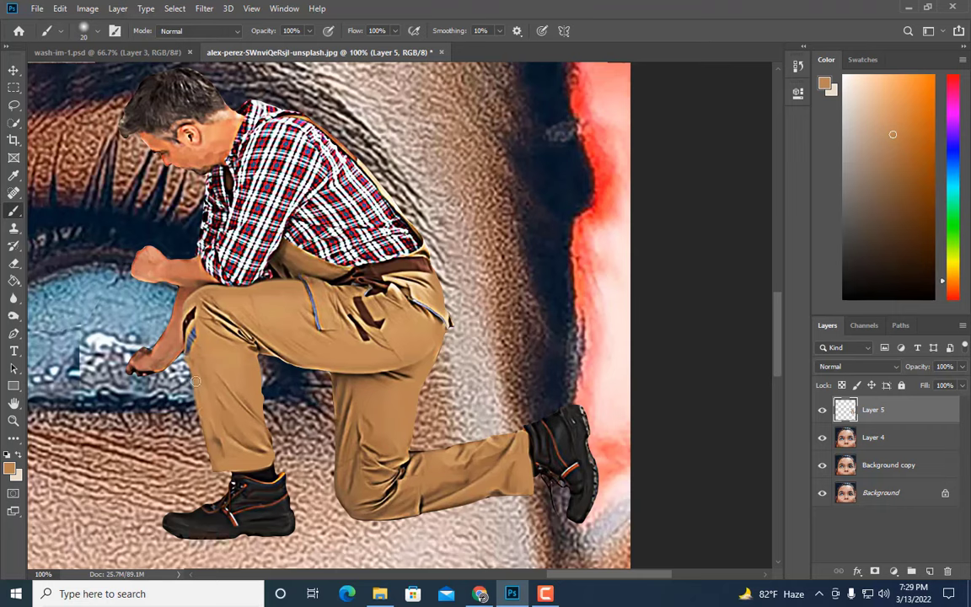
{"action": "key", "text": "bracketleft"}
{"action": "key", "text": "bracketright"}
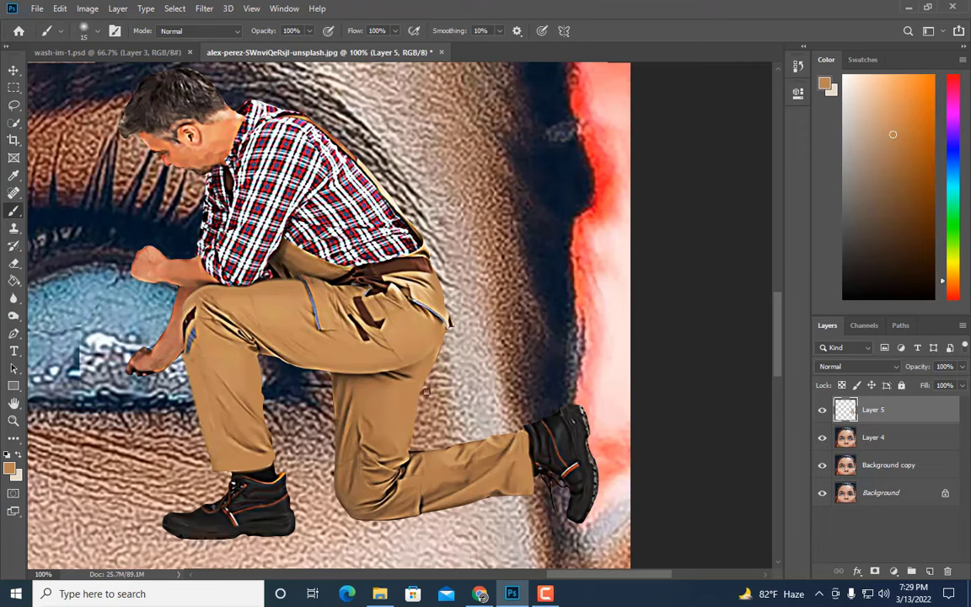
{"action": "key", "text": "ctrl+minus"}
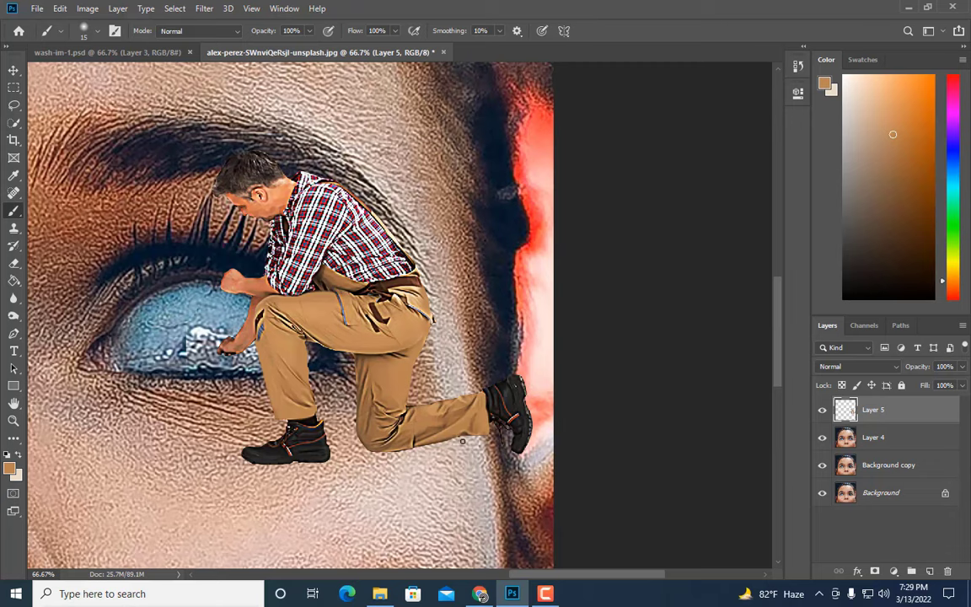
{"action": "key", "text": "ctrl+plus"}
{"action": "scroll", "coordinate": [453, 434], "scroll_direction": "up", "scroll_amount": 2}
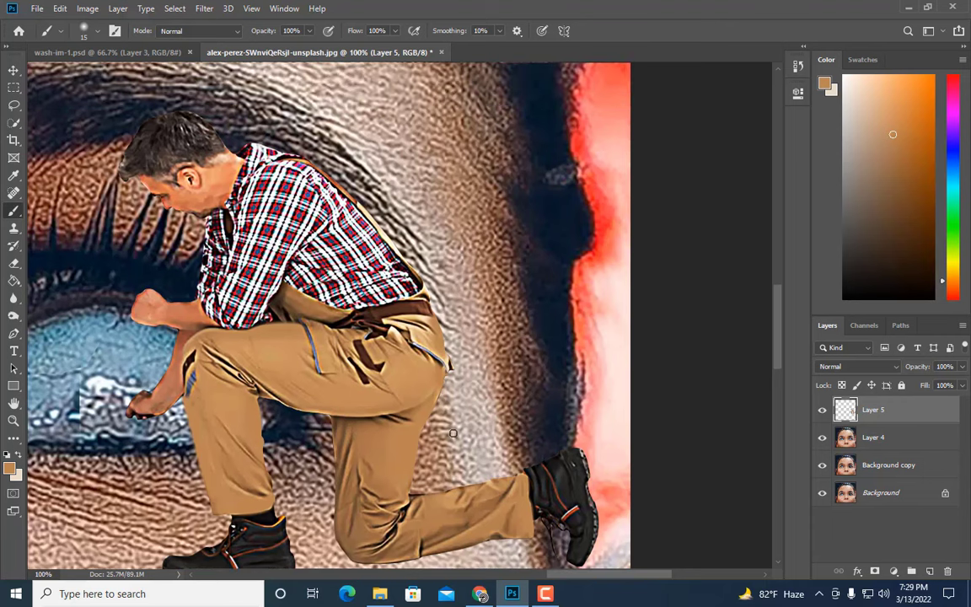
{"action": "scroll", "coordinate": [453, 433], "scroll_direction": "up", "scroll_amount": 1}
{"action": "key", "text": "ctrl+minus"}
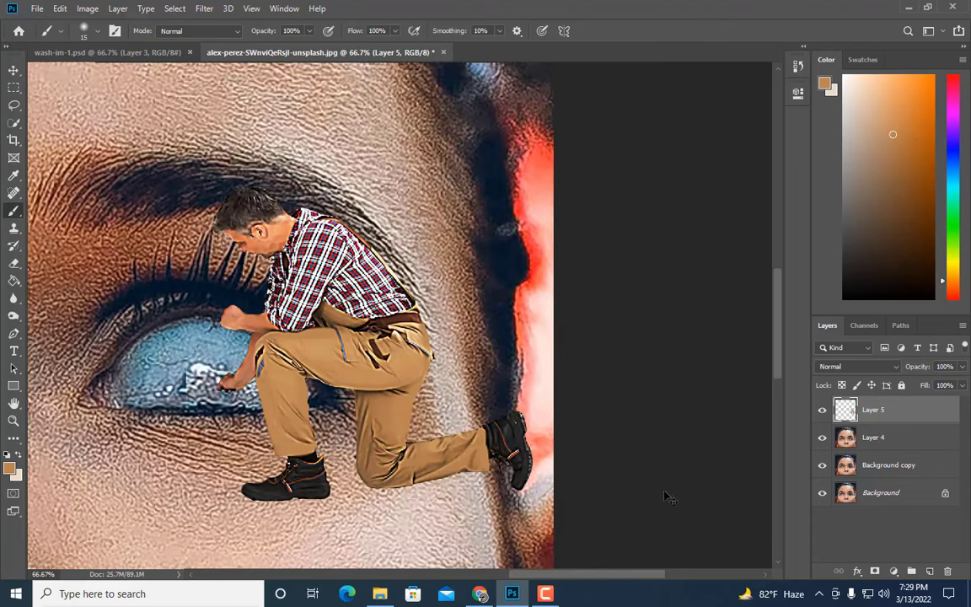
{"action": "key", "text": "ctrl+plus"}
{"action": "scroll", "coordinate": [143, 224], "scroll_direction": "up", "scroll_amount": 2}
Magnify the repairman's head to 300% and set up the Eraser at 10 px
{"action": "key", "text": "z"}
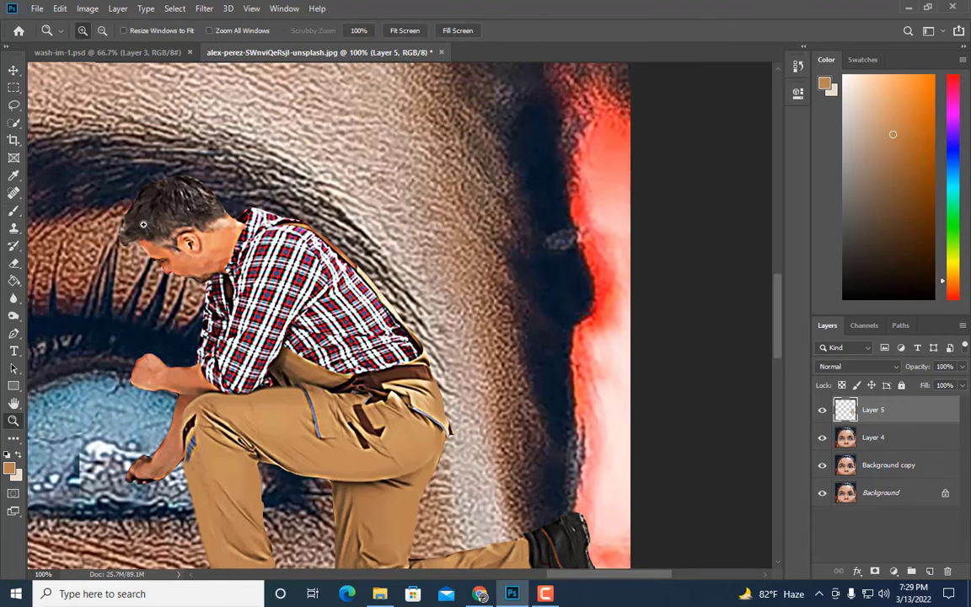
{"action": "left_click", "coordinate": [143, 224]}
{"action": "left_click", "coordinate": [270, 215]}
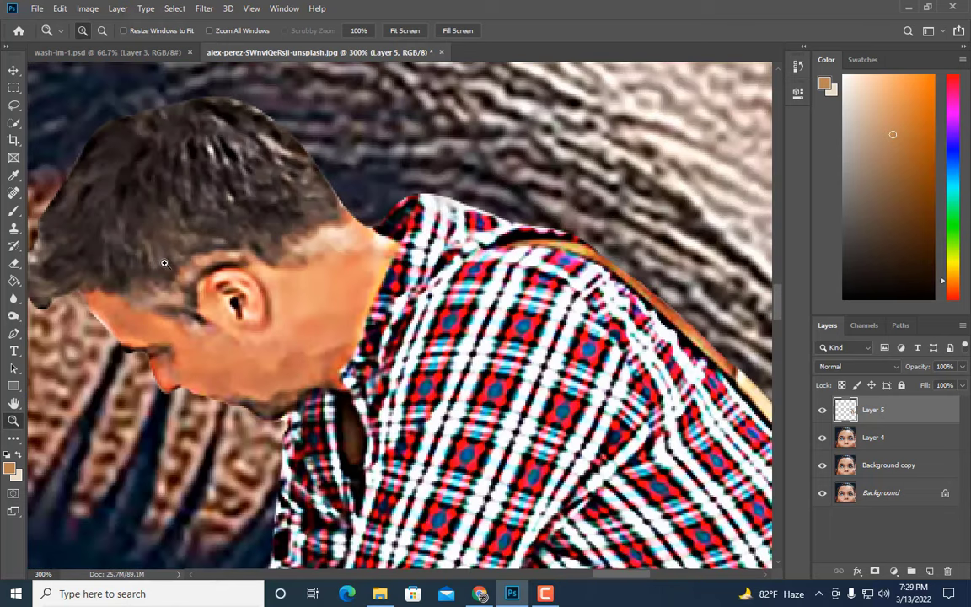
{"action": "scroll", "coordinate": [165, 263], "scroll_direction": "up", "scroll_amount": 1}
{"action": "left_click", "coordinate": [14, 263]}
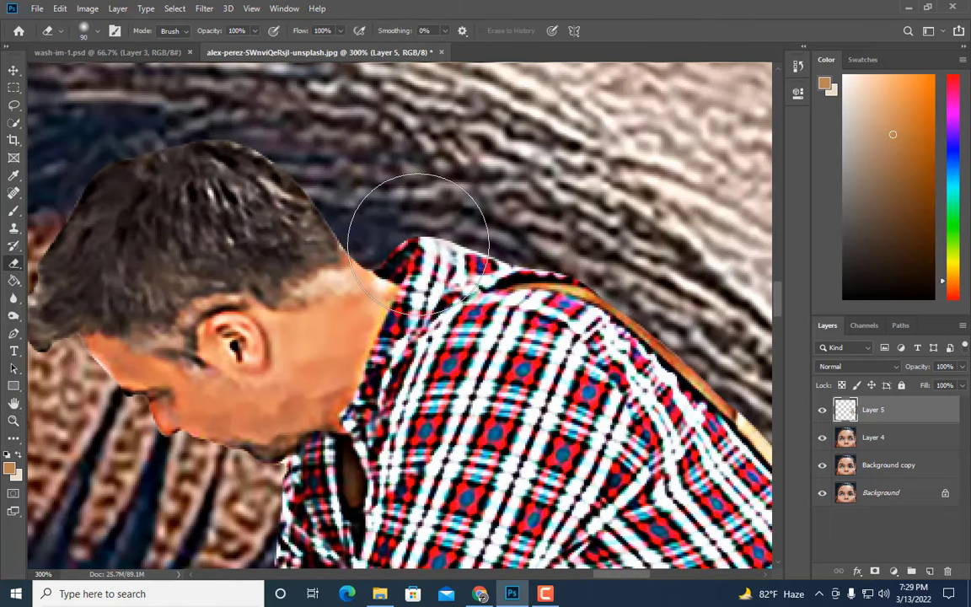
{"action": "key", "text": "bracketleft"}
{"action": "key", "text": "bracketleft"}
{"action": "key", "text": "bracketleft"}
{"action": "key", "text": "bracketleft"}
{"action": "key", "text": "bracketleft"}
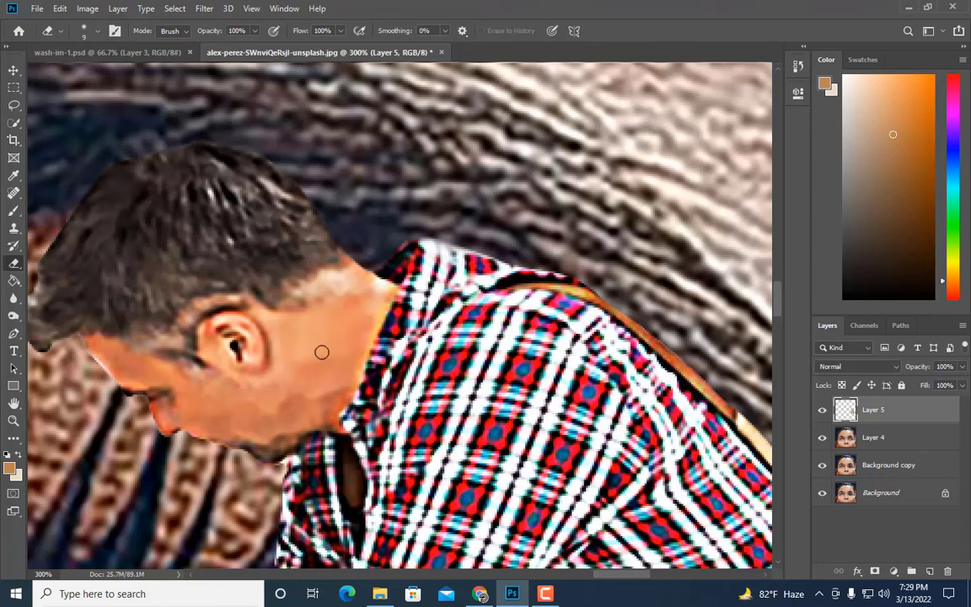
Erase stray dark pixels along the hair edge, ending at a 6 px eraser, then zoom out
{"action": "left_click_drag", "start_coordinate": [613, 582], "coordinate": [581, 581]}
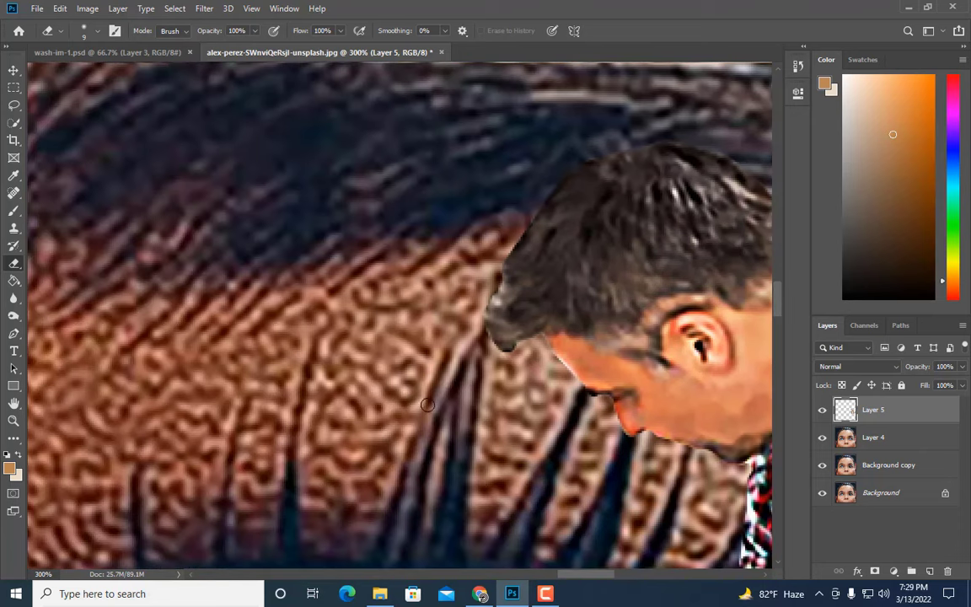
{"action": "key", "text": "bracketleft"}
{"action": "key", "text": "bracketleft"}
{"action": "left_click_drag", "start_coordinate": [527, 221], "coordinate": [503, 252]}
{"action": "scroll", "coordinate": [472, 344], "scroll_direction": "down", "scroll_amount": 1}
{"action": "key", "text": "bracketleft"}
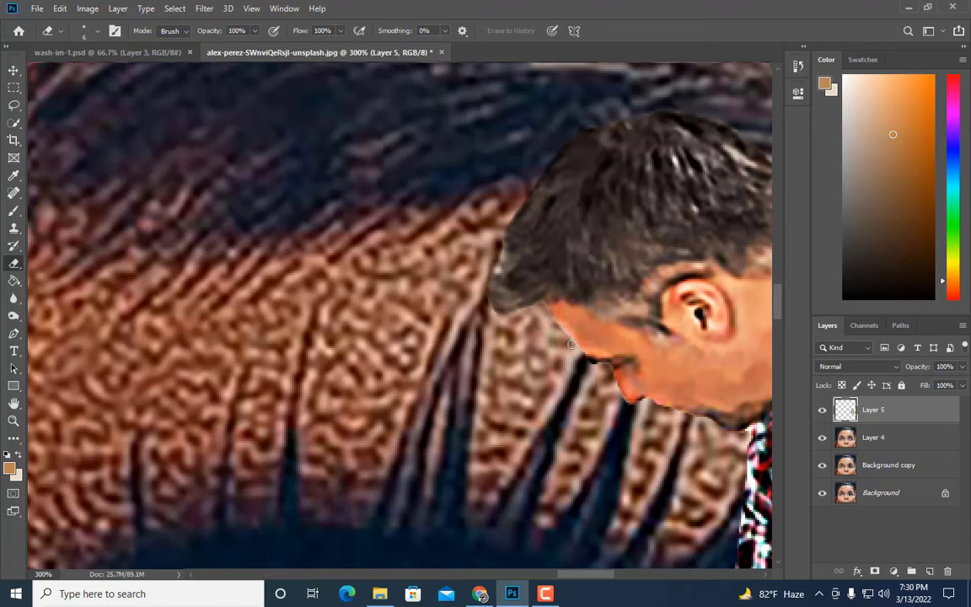
{"action": "key", "text": "ctrl+minus"}
{"action": "key", "text": "ctrl+minus"}
{"action": "key", "text": "ctrl+minus"}
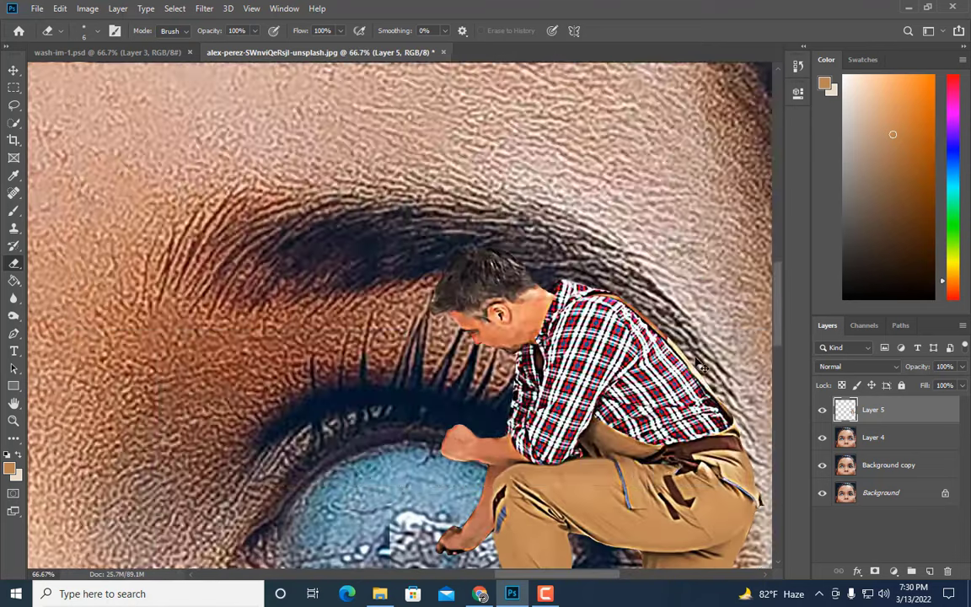
{"action": "key", "text": "ctrl+minus"}
{"action": "key", "text": "ctrl+minus"}
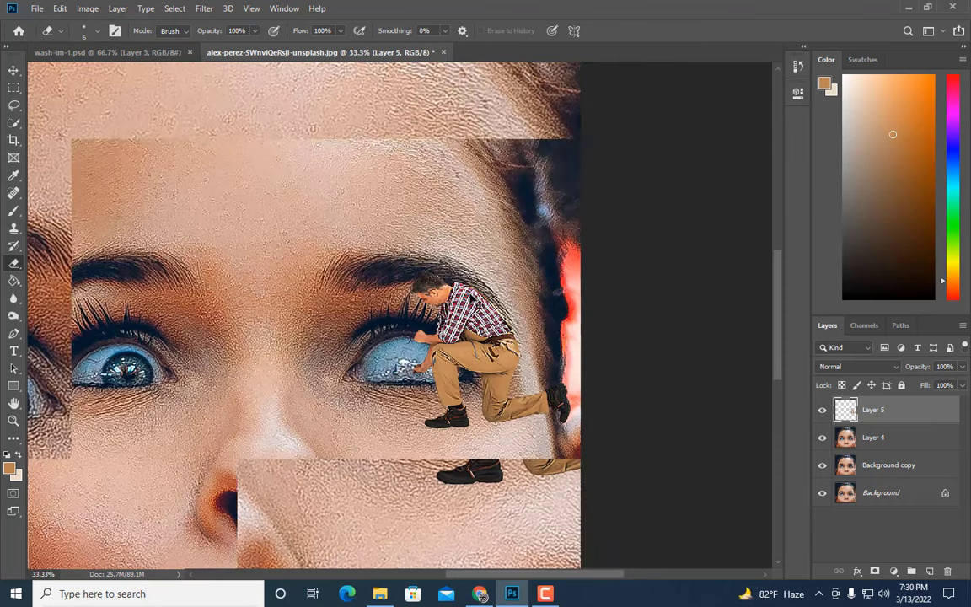
Select the toolbox and washing machine in wash-im-1.psd, then undo the mistaken paste into the face image
{"action": "left_click", "coordinate": [108, 52]}
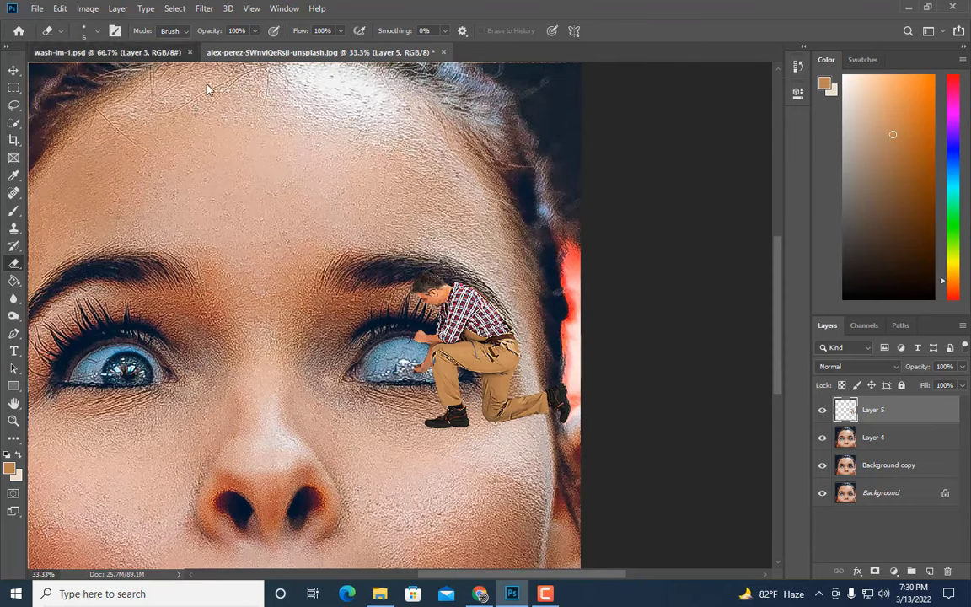
{"action": "key", "text": "m"}
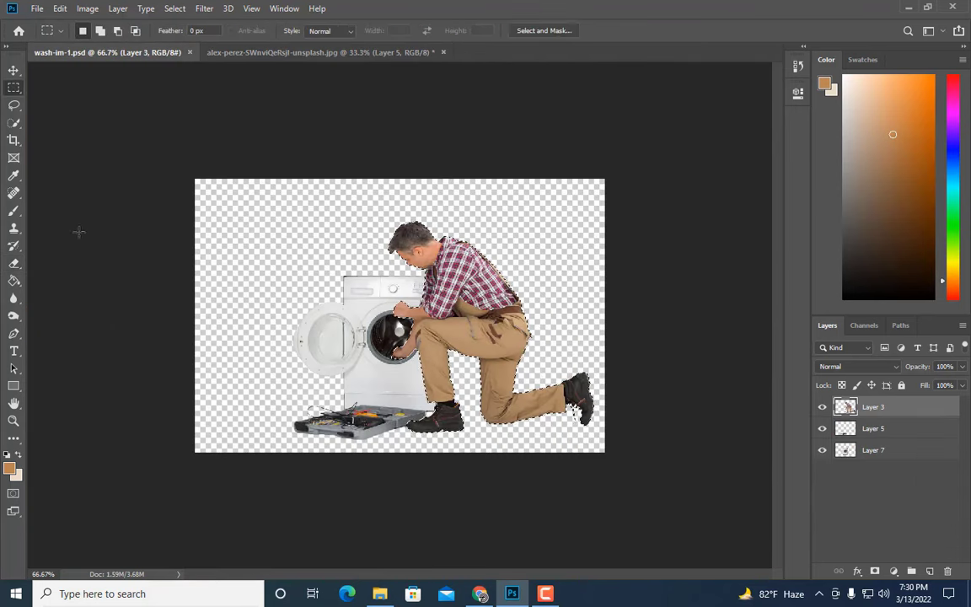
{"action": "key", "text": "ctrl+d"}
{"action": "left_click", "coordinate": [846, 450], "text": "ctrl"}
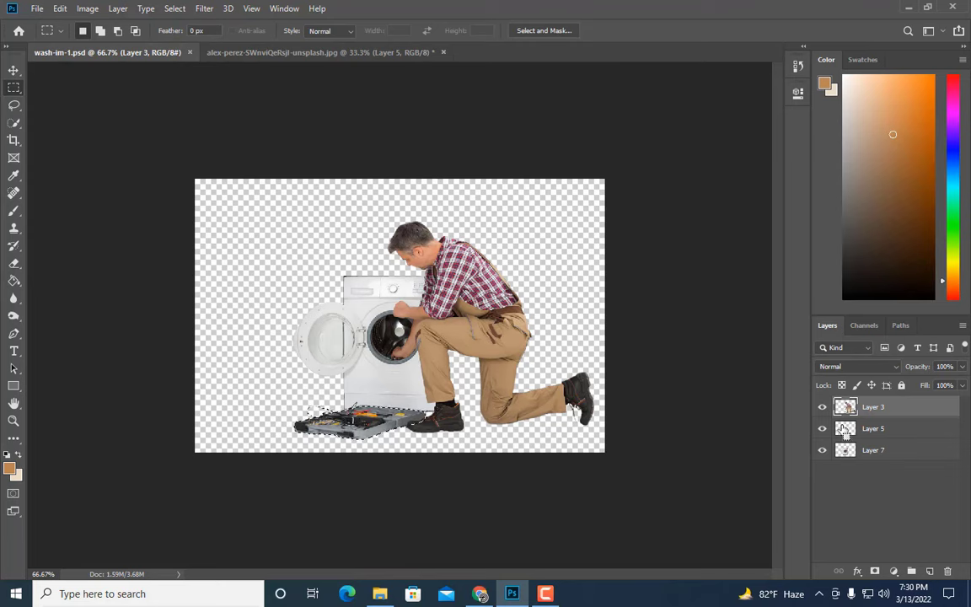
{"action": "left_click", "coordinate": [846, 428], "text": "ctrl+shift"}
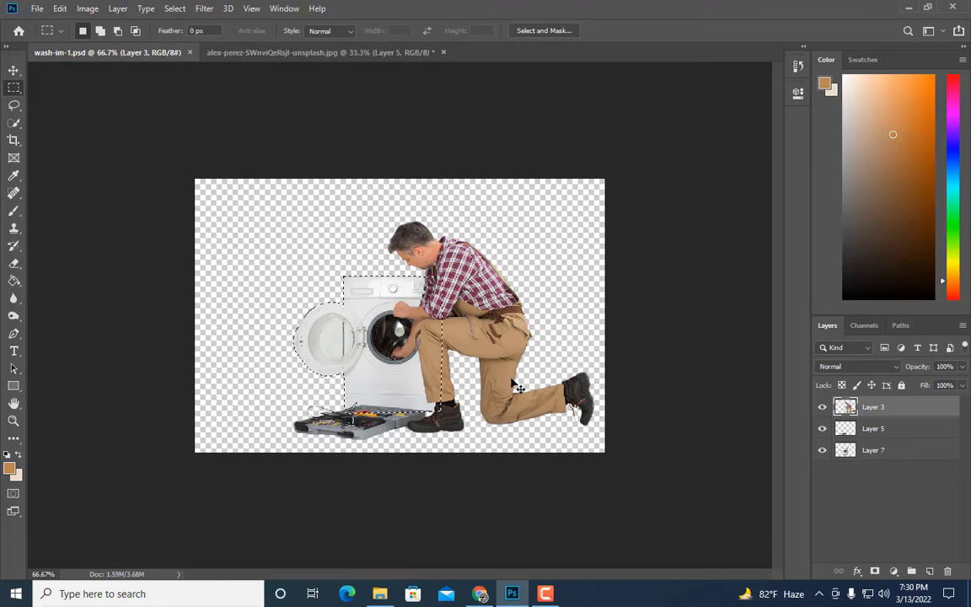
{"action": "left_click", "coordinate": [306, 54]}
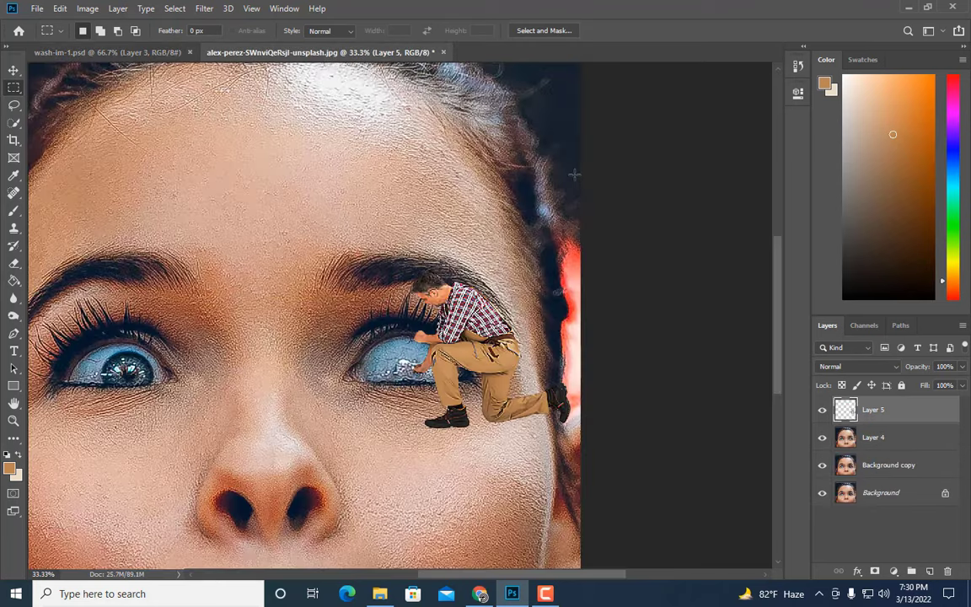
{"action": "key", "text": "ctrl+v"}
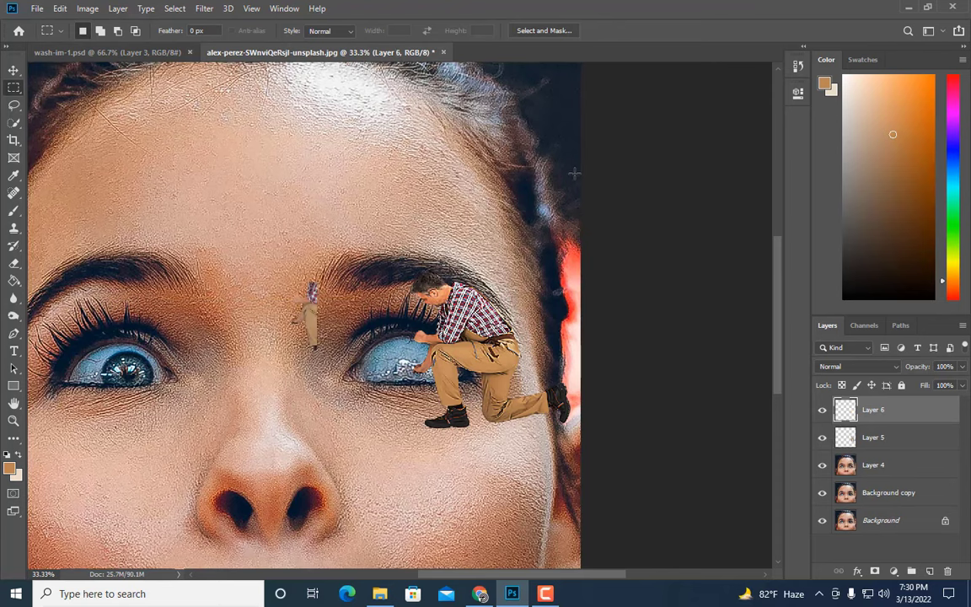
{"action": "key", "text": "ctrl+z"}
Paste the washing machine from wash-im-1.psd's Layer 7 into the face image
{"action": "left_click", "coordinate": [138, 50]}
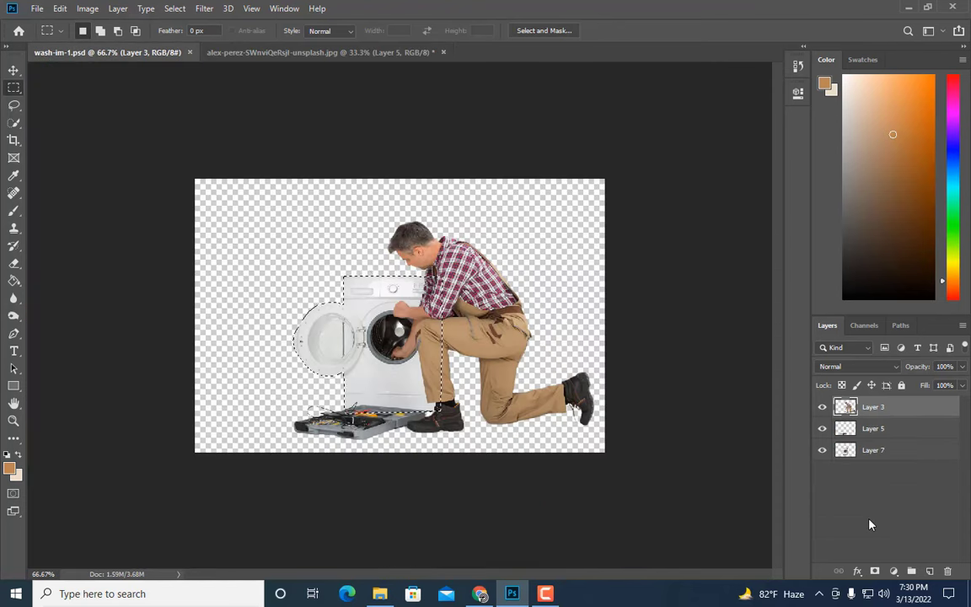
{"action": "left_click", "coordinate": [885, 451]}
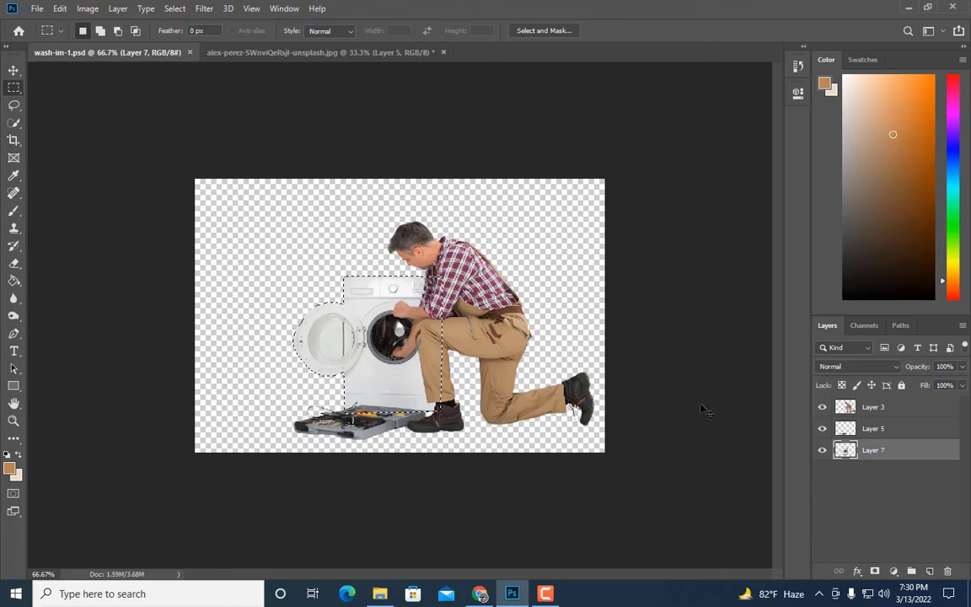
{"action": "left_click", "coordinate": [317, 51]}
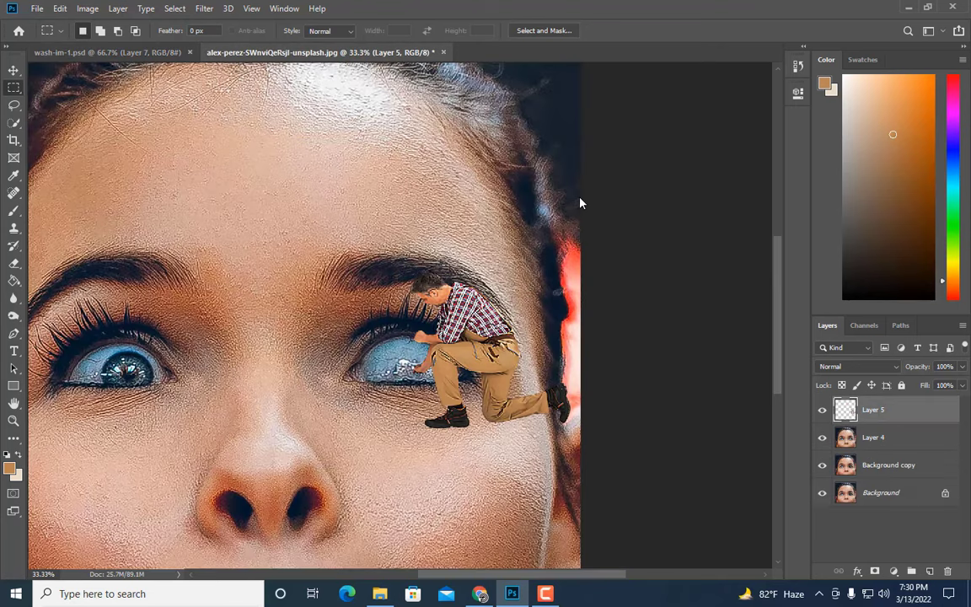
{"action": "key", "text": "ctrl+v"}
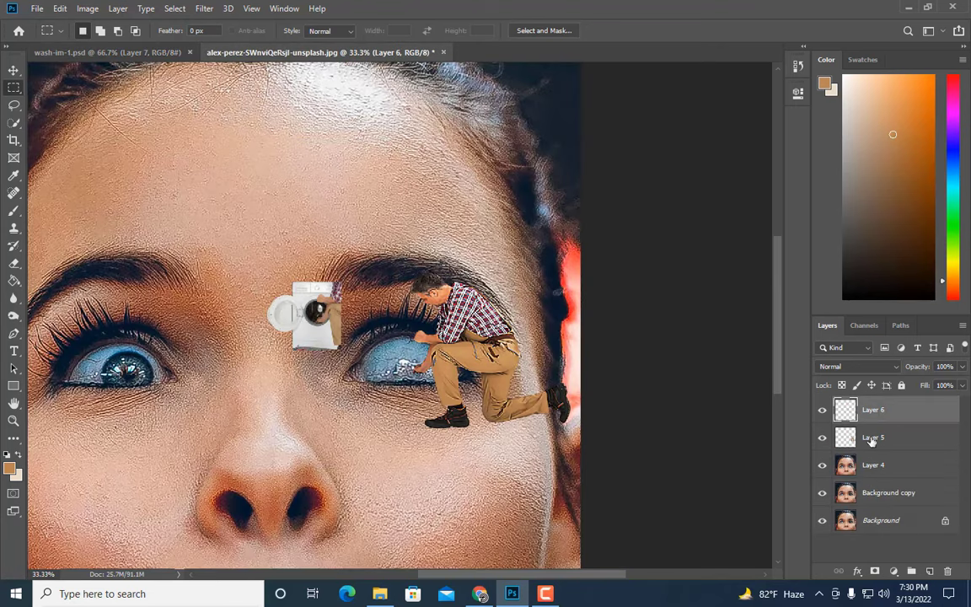
Convert Layer 6 to a smart object, enlarge it to about 192%, and place it below Layer 5
{"action": "right_click", "coordinate": [887, 411]}
{"action": "left_click", "coordinate": [787, 197]}
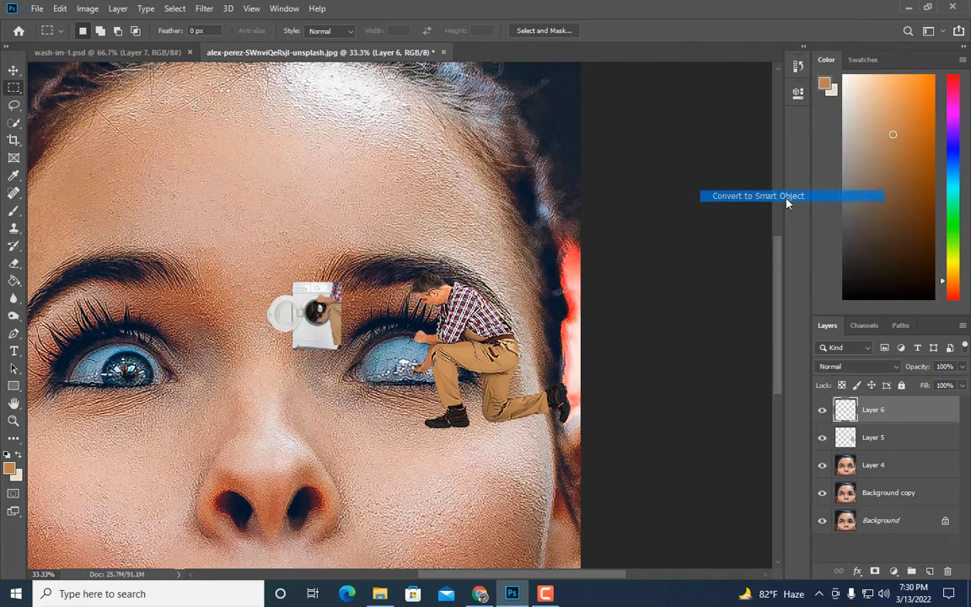
{"action": "key", "text": "ctrl+t"}
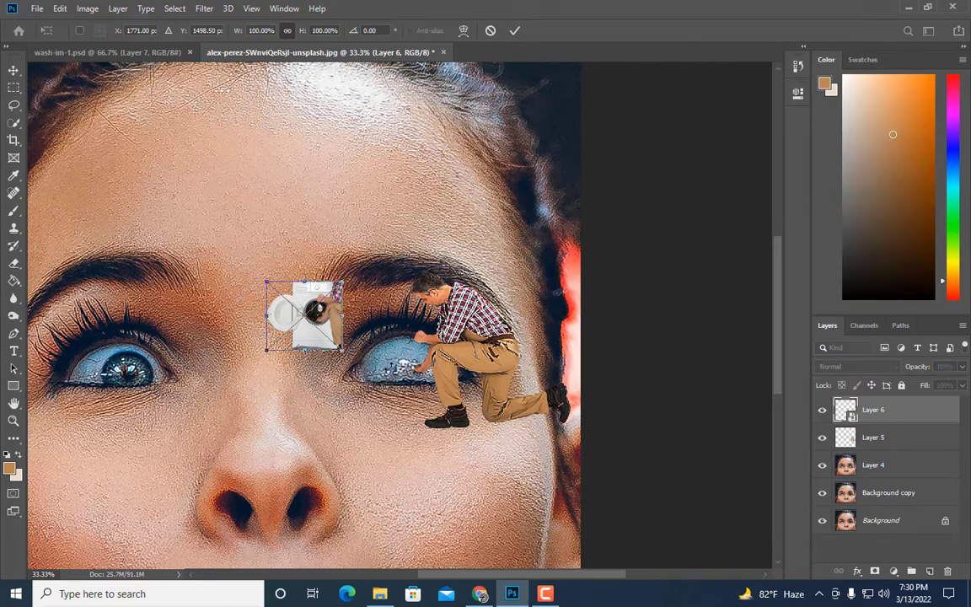
{"action": "left_click_drag", "start_coordinate": [342, 348], "coordinate": [385, 383]}
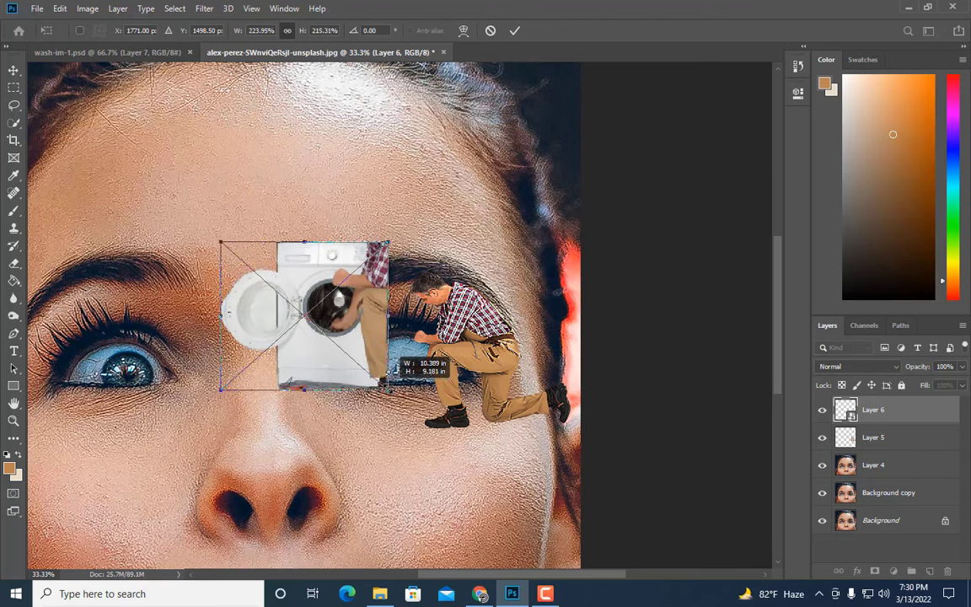
{"action": "left_click_drag", "start_coordinate": [385, 383], "coordinate": [385, 387]}
{"action": "mouse_move", "coordinate": [358, 347]}
{"action": "left_mouse_down"}
{"action": "mouse_move", "coordinate": [427, 389]}
{"action": "mouse_move", "coordinate": [407, 369]}
{"action": "left_mouse_up"}
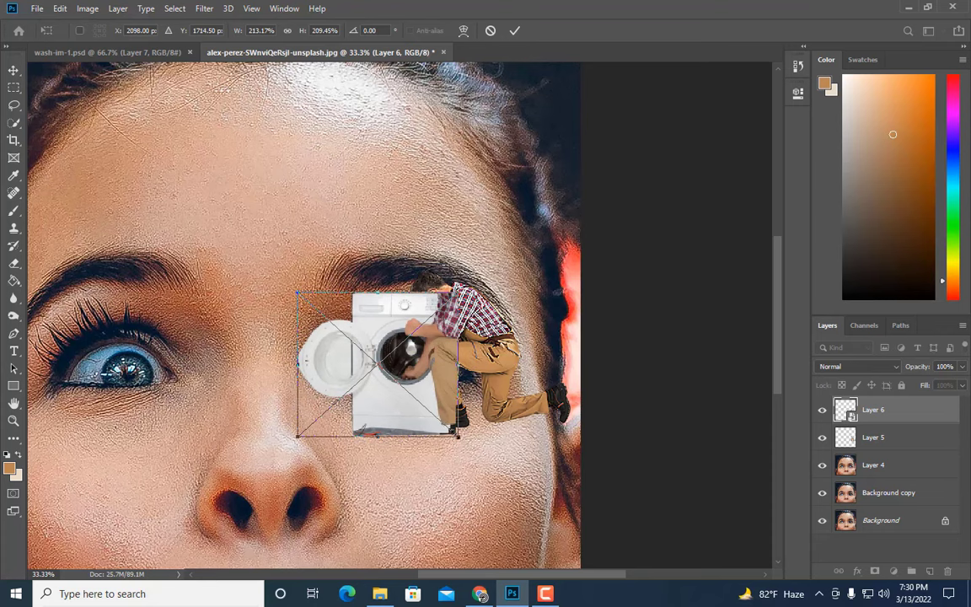
{"action": "left_click_drag", "start_coordinate": [458, 436], "coordinate": [450, 429]}
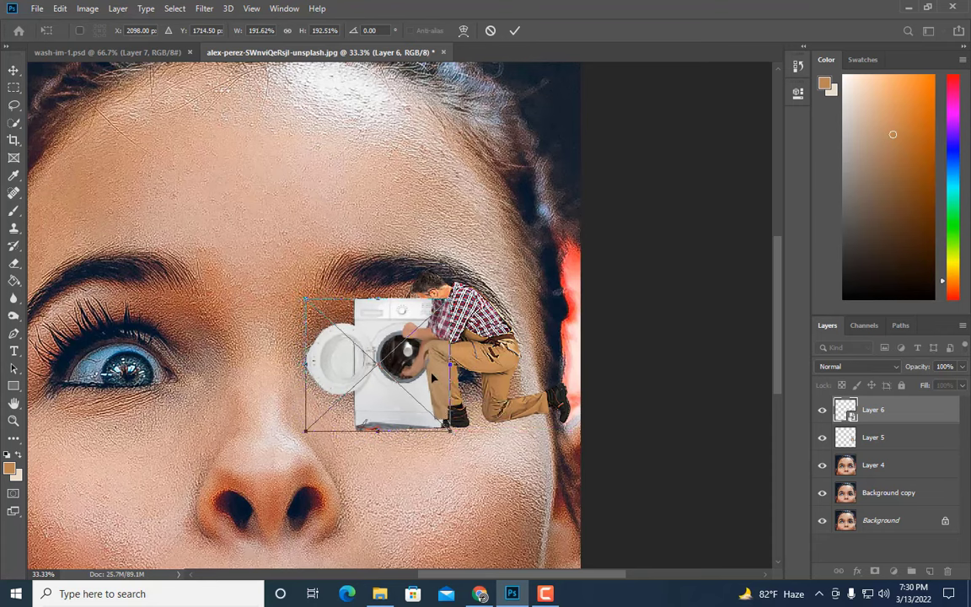
{"action": "mouse_move", "coordinate": [426, 363]}
{"action": "left_mouse_down"}
{"action": "mouse_move", "coordinate": [397, 381]}
{"action": "mouse_move", "coordinate": [437, 369]}
{"action": "left_mouse_up"}
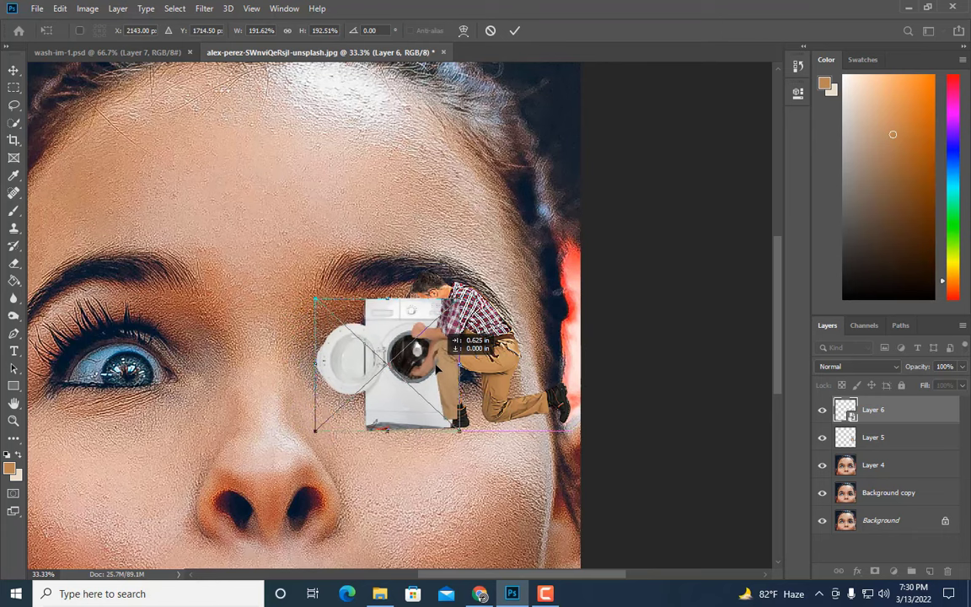
{"action": "key", "text": "Return"}
{"action": "key", "text": "m"}
{"action": "mouse_move", "coordinate": [896, 421]}
{"action": "left_mouse_down"}
{"action": "mouse_move", "coordinate": [882, 439]}
{"action": "mouse_move", "coordinate": [819, 448]}
{"action": "left_mouse_up"}
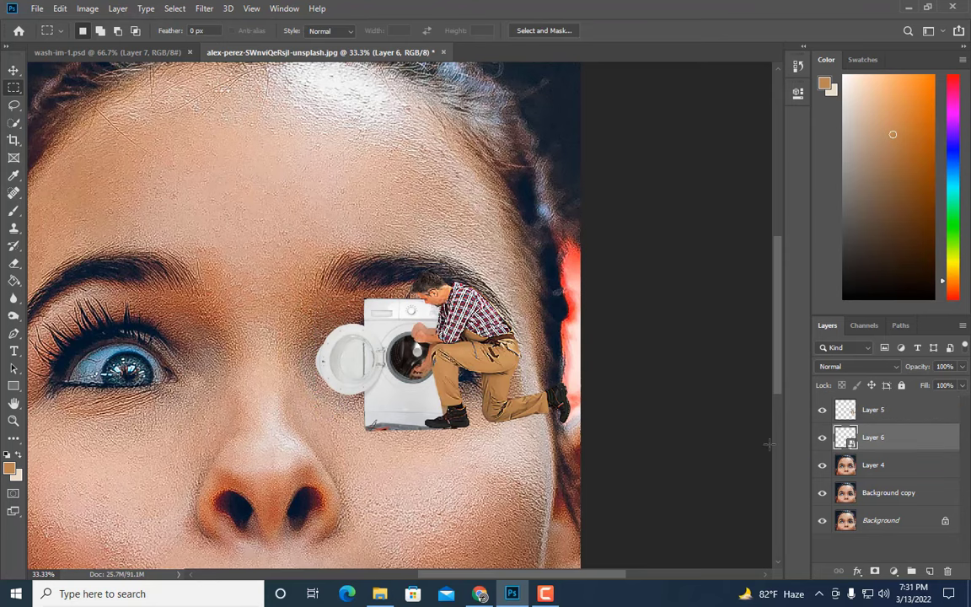
Shrink the washing machine around its centre and shift it right and down under the repairman
{"action": "key", "text": "ctrl+plus"}
{"action": "key", "text": "ctrl+plus"}
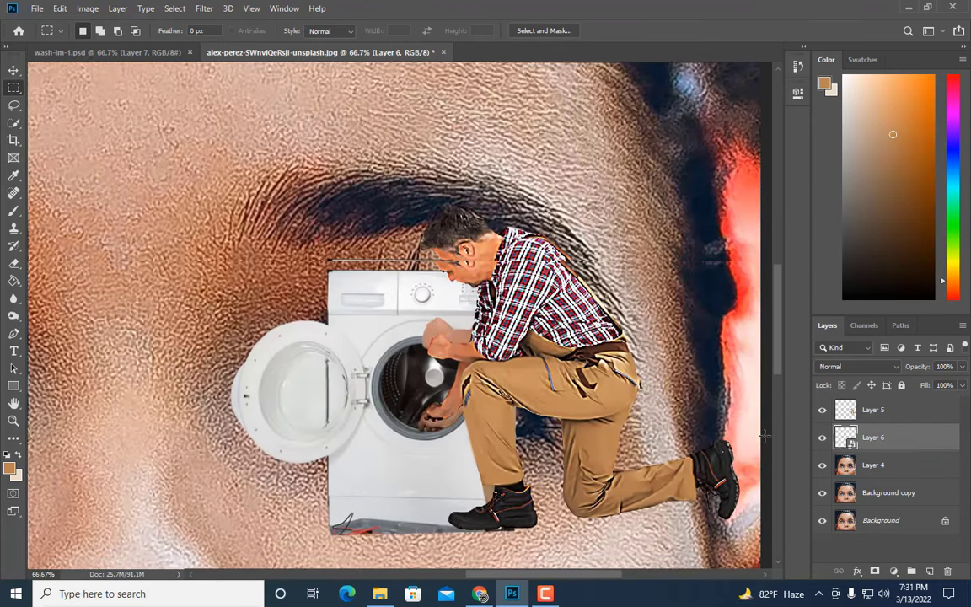
{"action": "scroll", "coordinate": [759, 442], "scroll_direction": "down", "scroll_amount": 1}
{"action": "left_click", "coordinate": [823, 438]}
{"action": "left_click", "coordinate": [823, 438]}
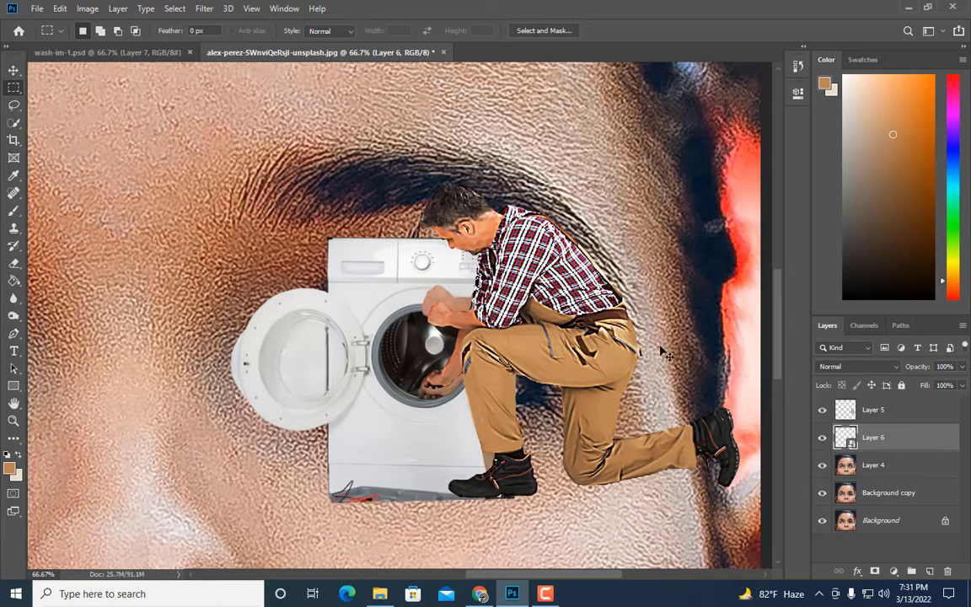
{"action": "key", "text": "ctrl+t"}
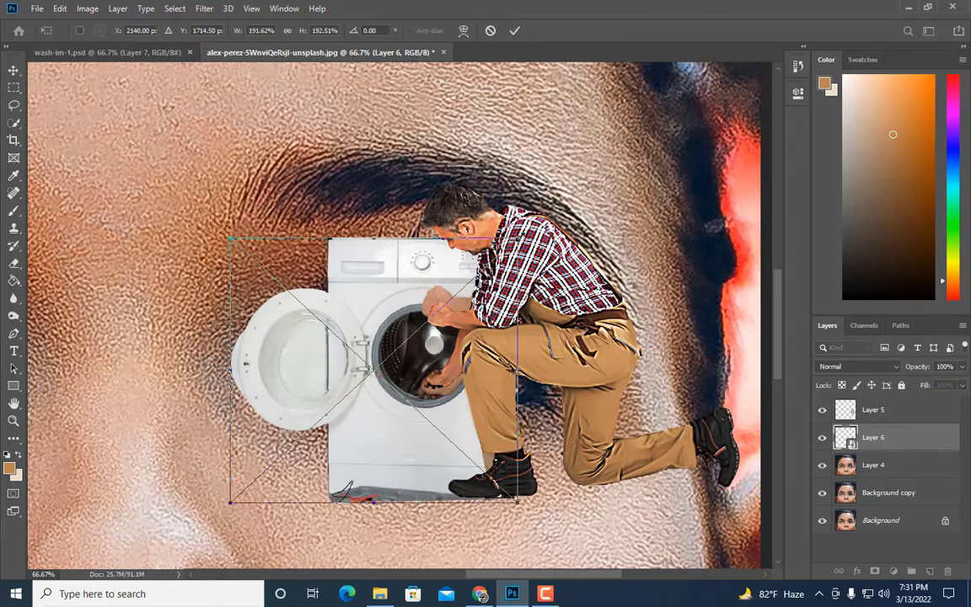
{"action": "left_click_drag", "start_coordinate": [517, 239], "coordinate": [512, 248]}
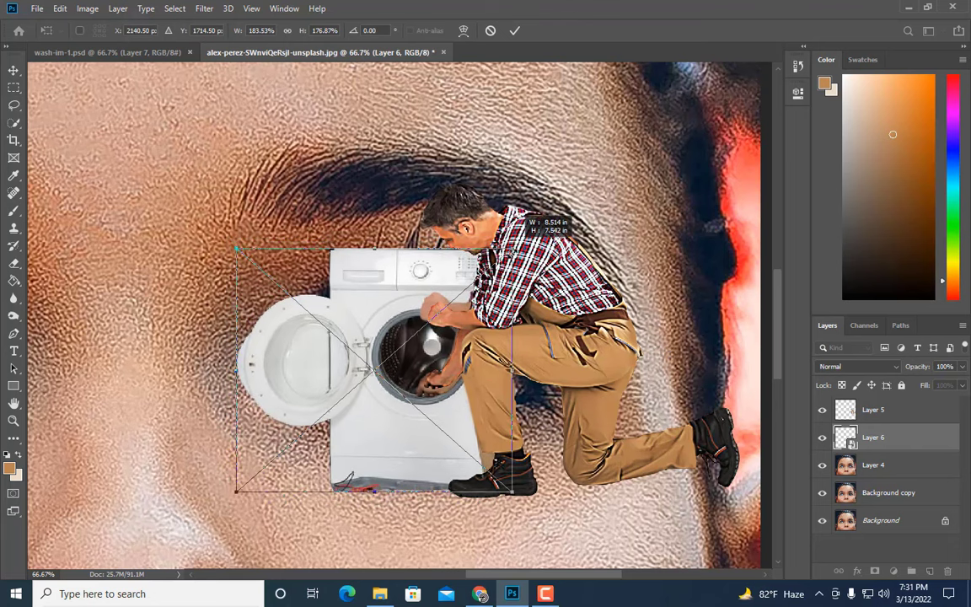
{"action": "left_click_drag", "start_coordinate": [461, 295], "coordinate": [468, 296]}
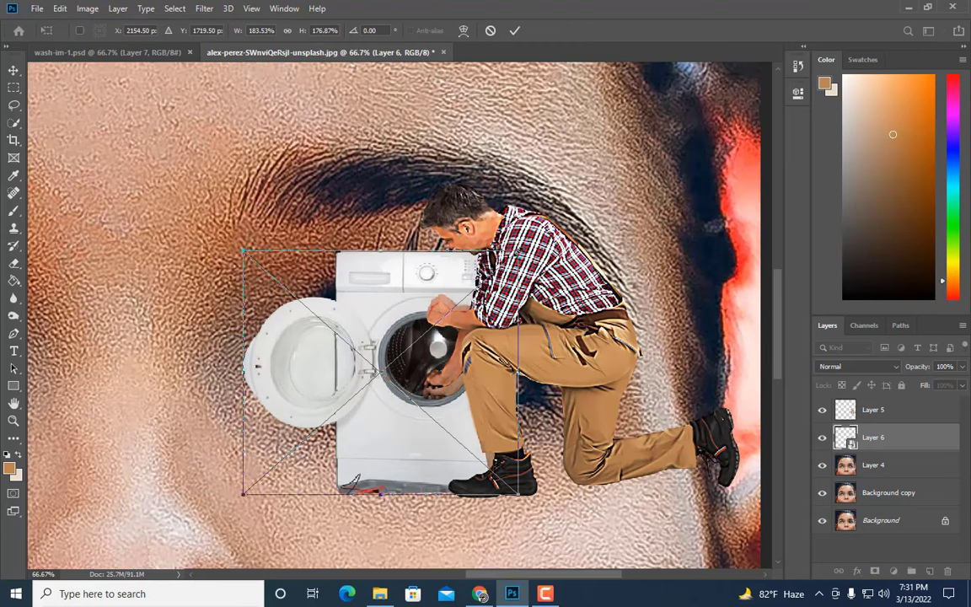
{"action": "left_click_drag", "start_coordinate": [518, 250], "coordinate": [513, 253]}
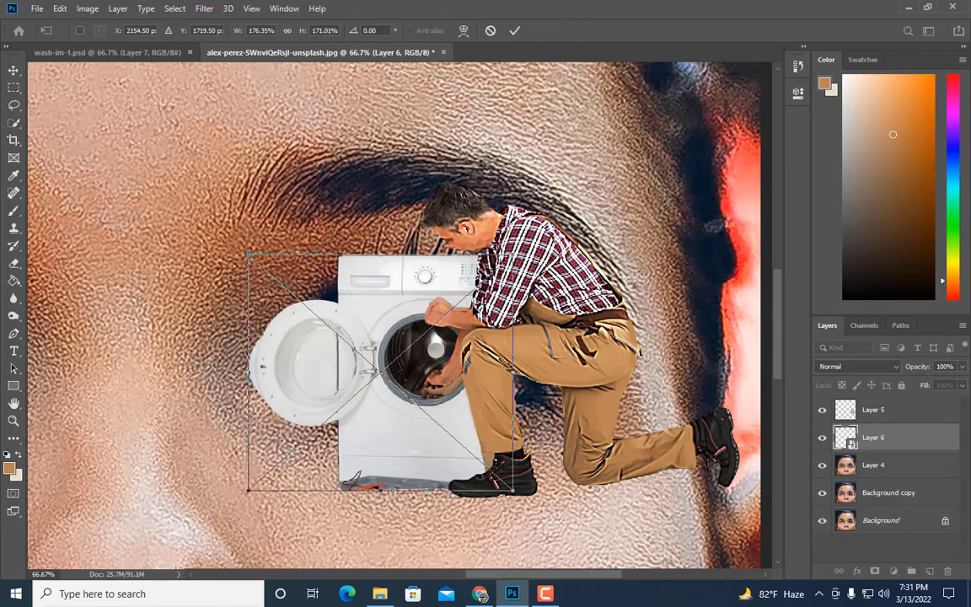
{"action": "left_click_drag", "start_coordinate": [513, 253], "coordinate": [482, 281]}
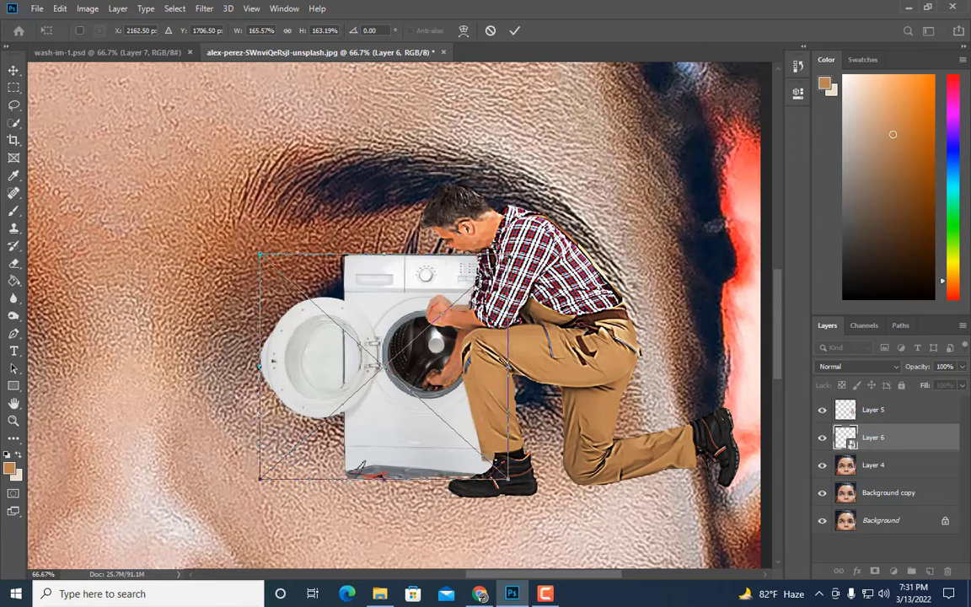
{"action": "left_click_drag", "start_coordinate": [509, 479], "coordinate": [504, 470]}
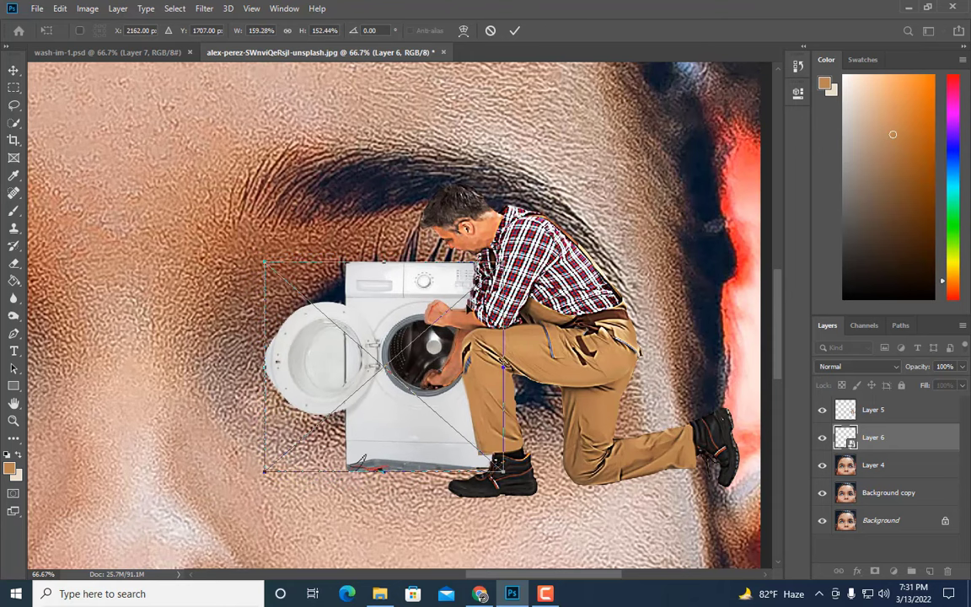
{"action": "left_click_drag", "start_coordinate": [474, 280], "coordinate": [480, 280]}
{"action": "key", "text": "Down"}
{"action": "key", "text": "Down"}
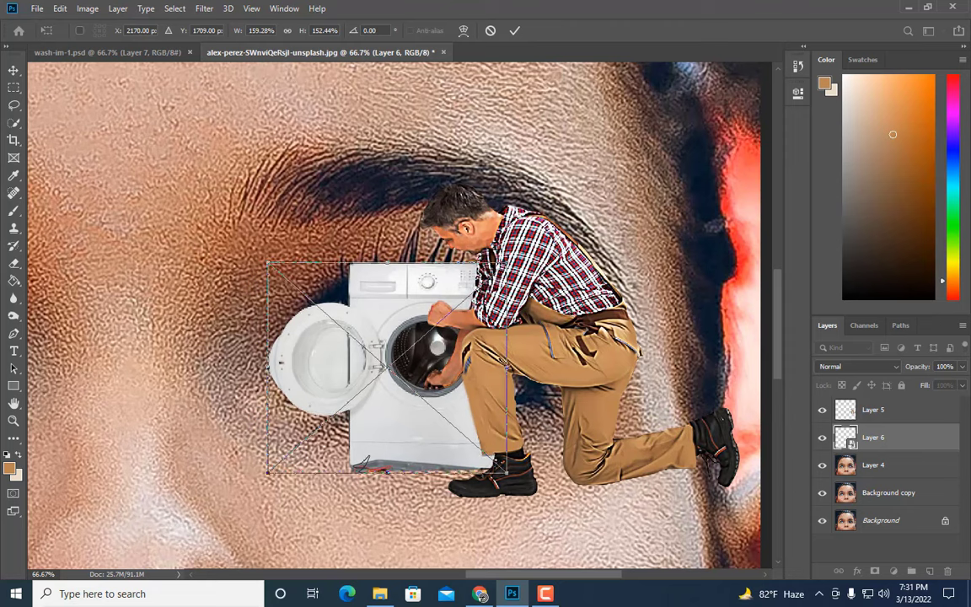
{"action": "key", "text": "Return"}
{"action": "key", "text": "m"}
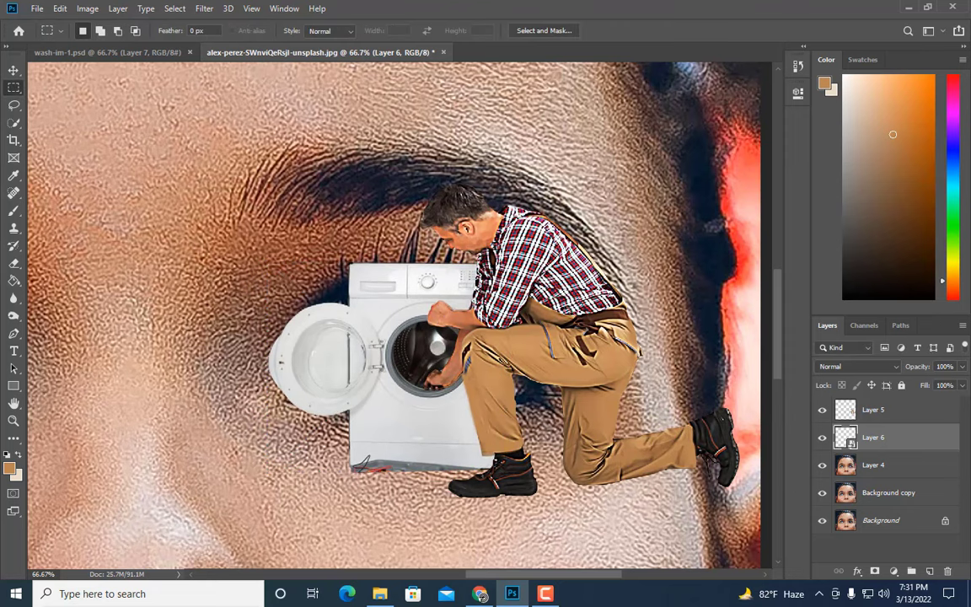
Refine the washing machine to about 151% by 153% and nudge it into final position
{"action": "key", "text": "ctrl+t"}
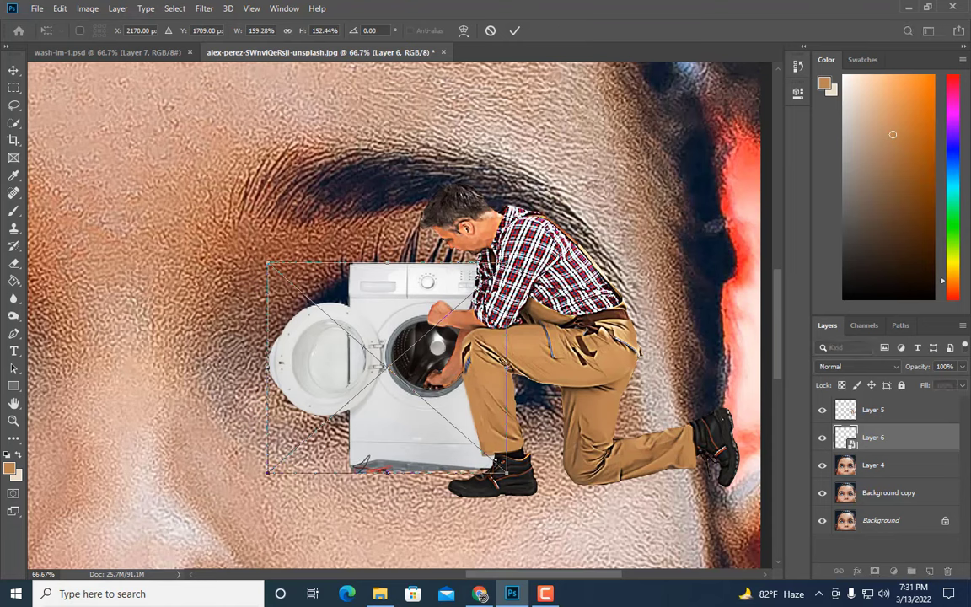
{"action": "left_click_drag", "start_coordinate": [506, 262], "coordinate": [503, 255]}
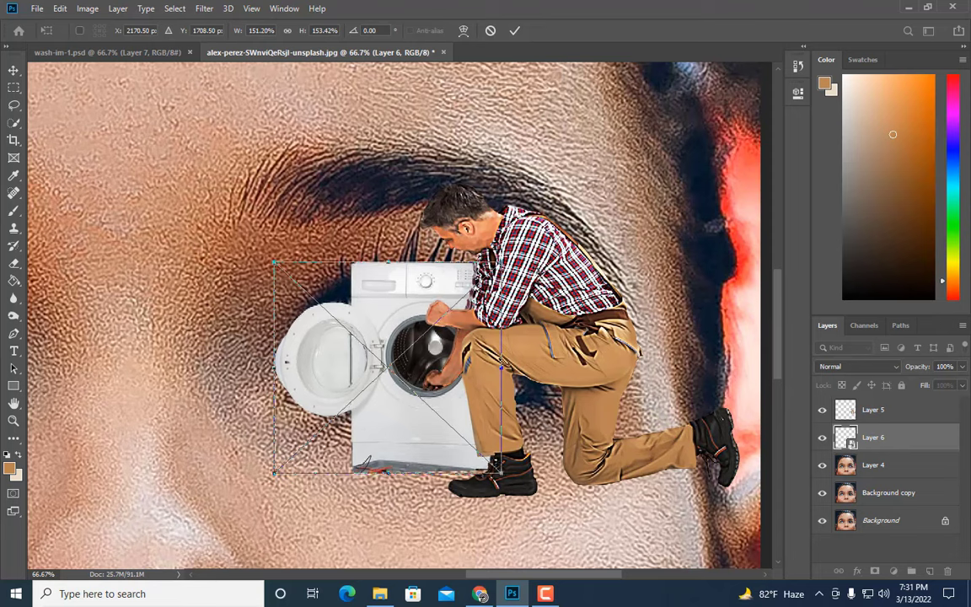
{"action": "key", "text": "Right"}
{"action": "key", "text": "Right"}
{"action": "key", "text": "Right"}
{"action": "key", "text": "Up"}
{"action": "key", "text": "Left"}
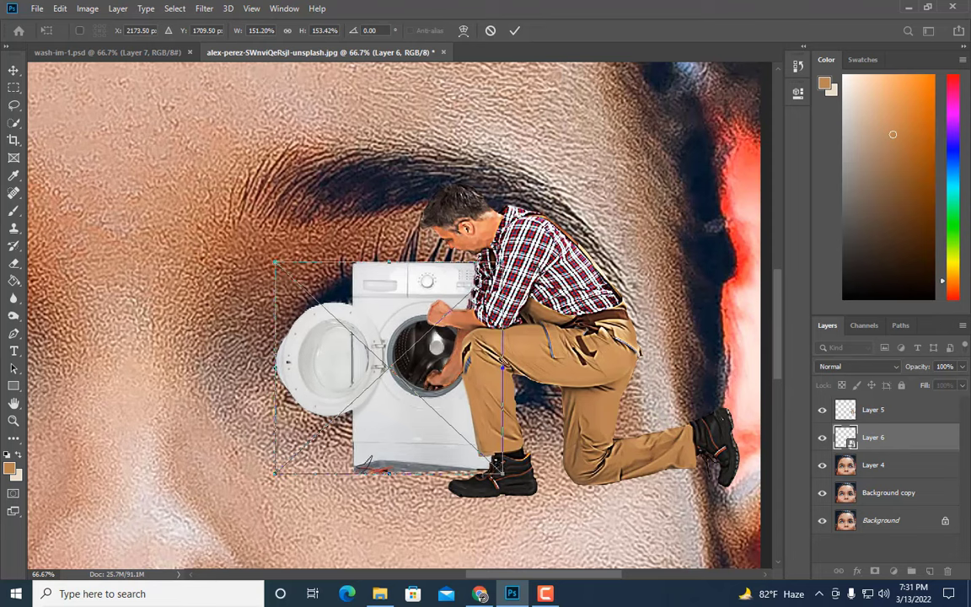
{"action": "key", "text": "Return"}
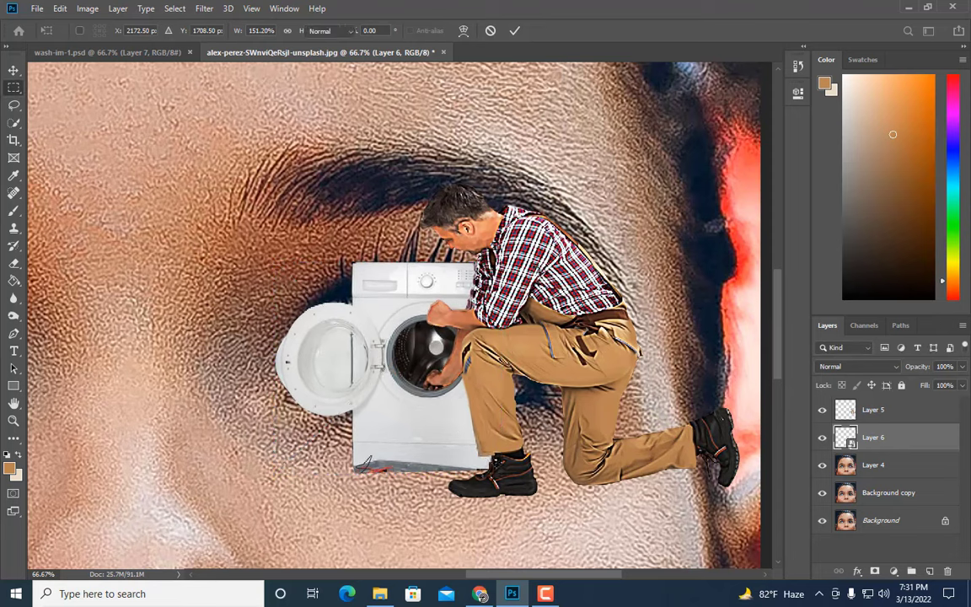
{"action": "key", "text": "ctrl+minus"}
{"action": "key", "text": "ctrl+minus"}
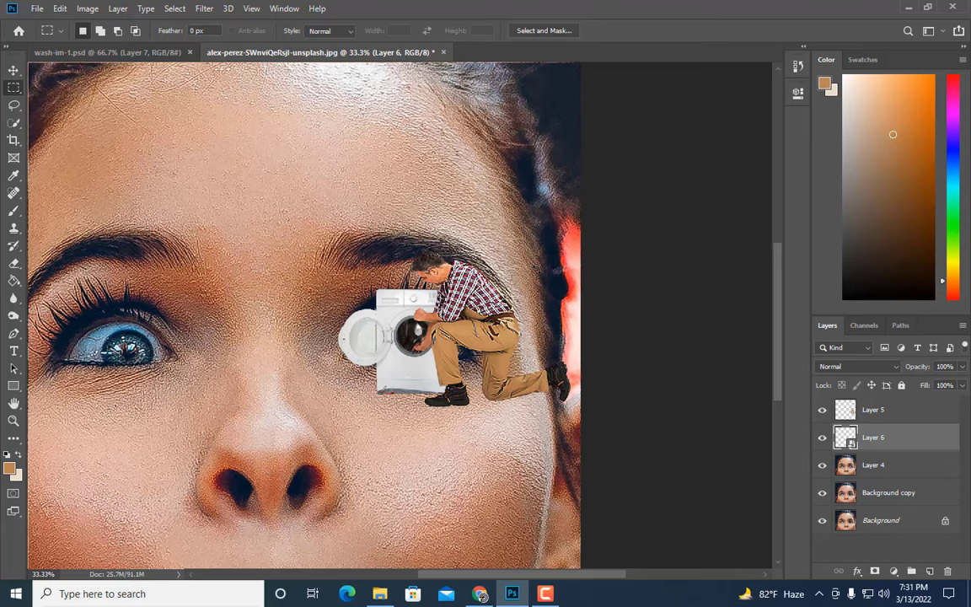
Scale the repairman and washing machine together to about 122%
{"action": "right_click", "coordinate": [915, 413]}
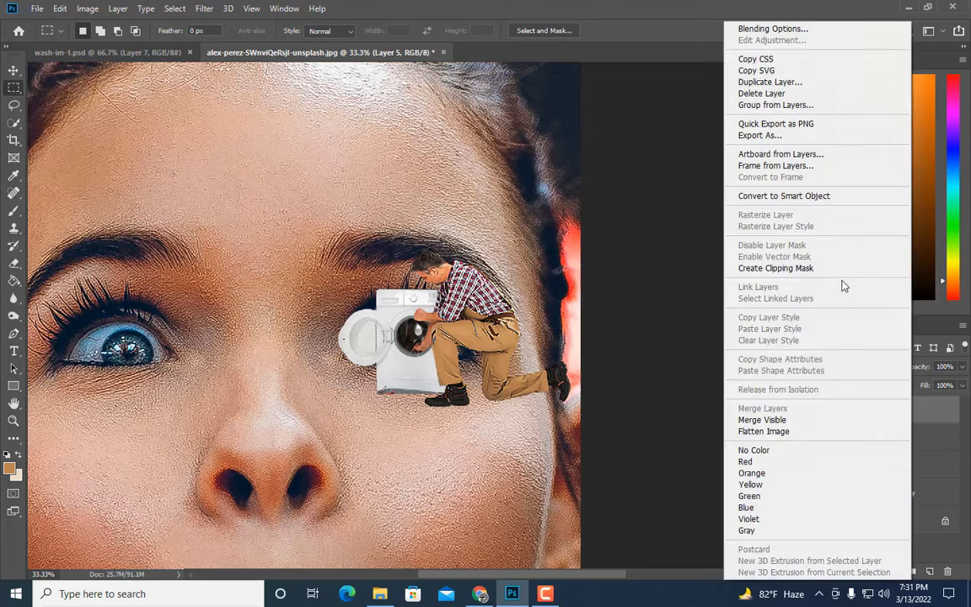
{"action": "left_click", "coordinate": [809, 198]}
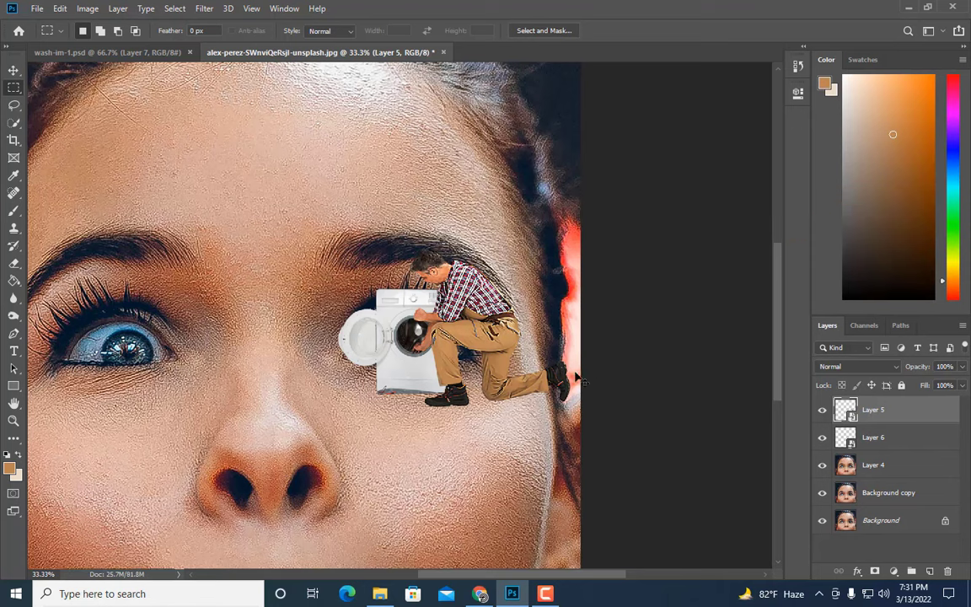
{"action": "key", "text": "ctrl+t"}
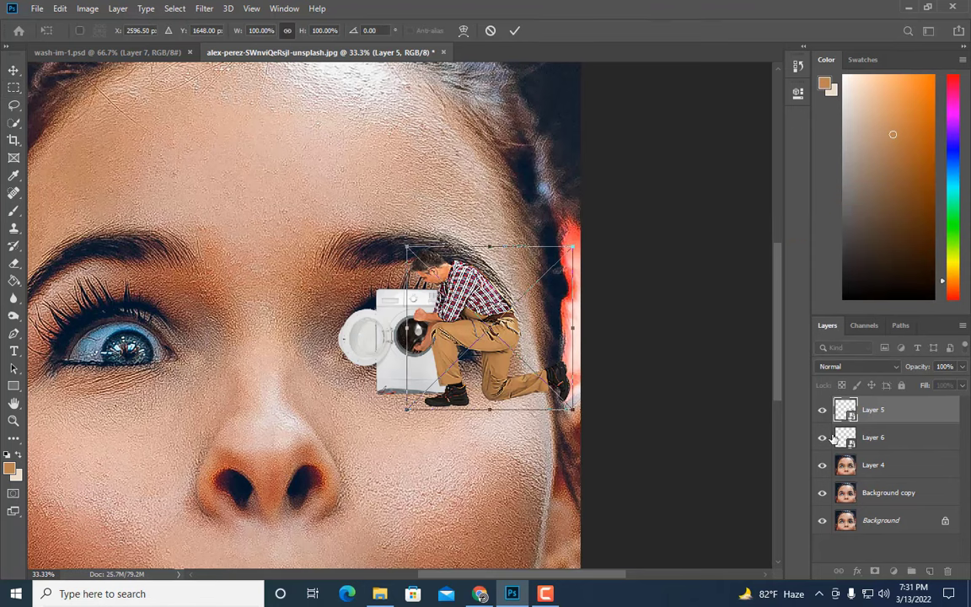
{"action": "key", "text": "Return"}
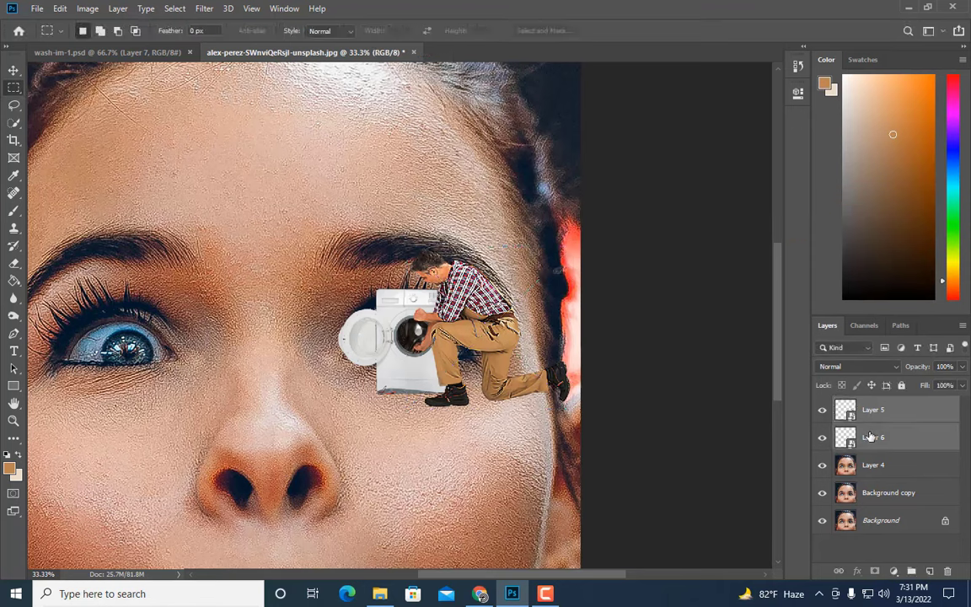
{"action": "key", "text": "ctrl+t"}
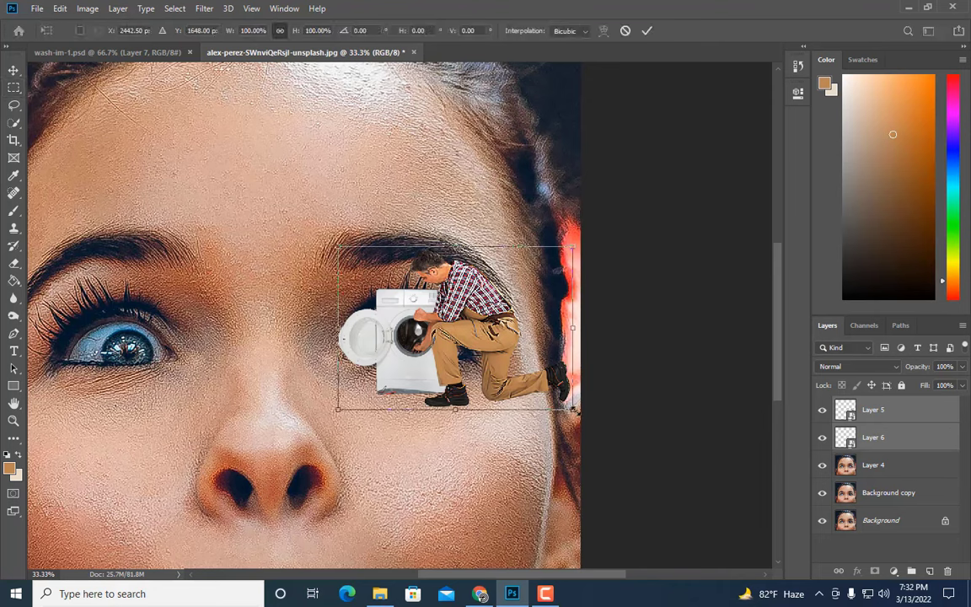
{"action": "left_click_drag", "start_coordinate": [573, 410], "coordinate": [602, 431]}
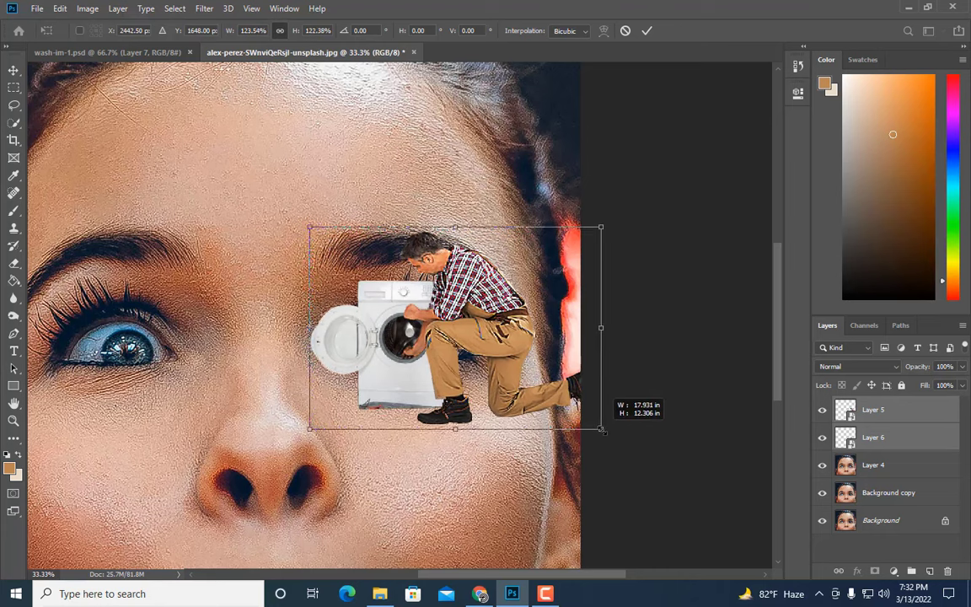
{"action": "left_click_drag", "start_coordinate": [602, 430], "coordinate": [604, 430]}
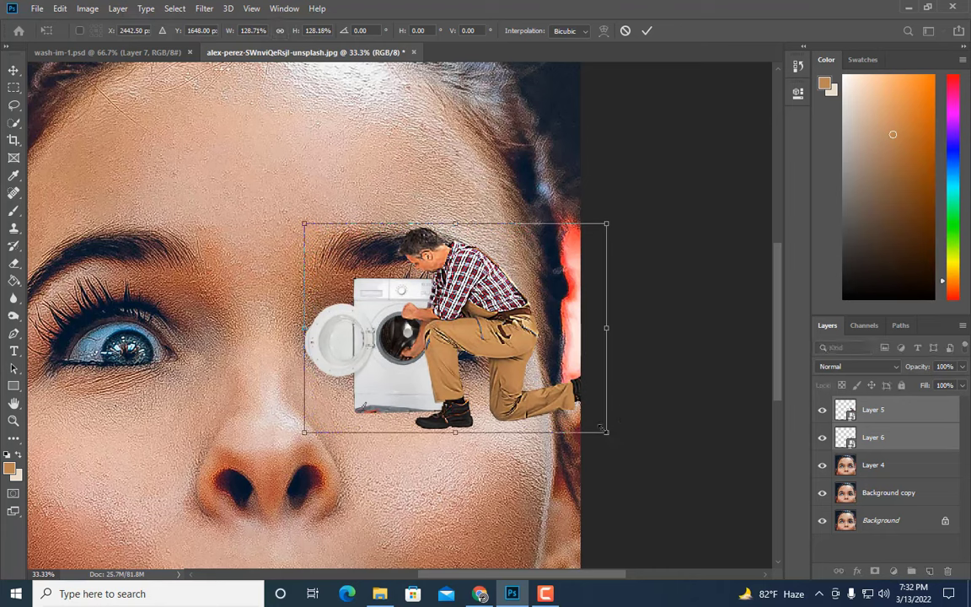
{"action": "left_click_drag", "start_coordinate": [508, 382], "coordinate": [526, 378]}
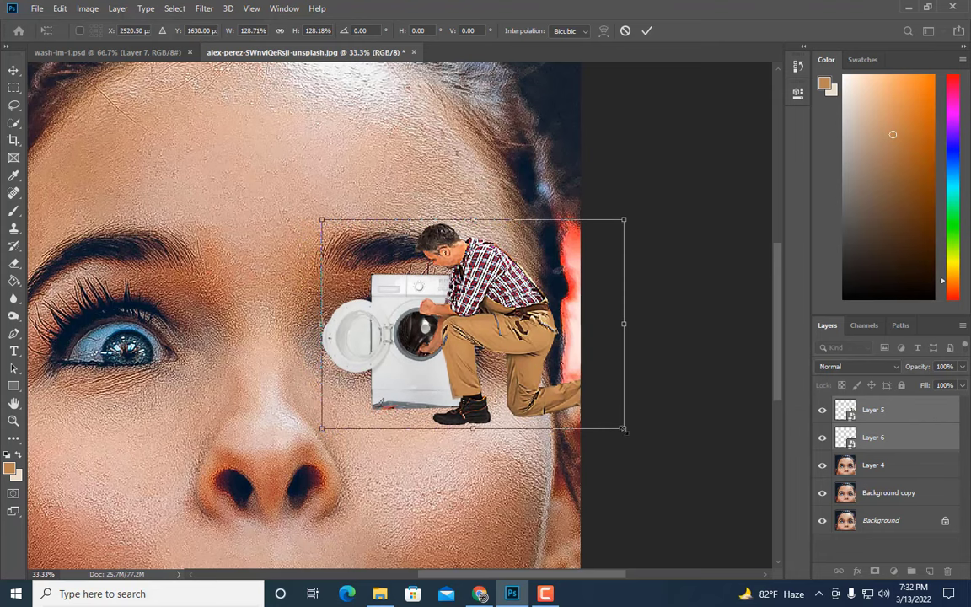
{"action": "left_click_drag", "start_coordinate": [624, 430], "coordinate": [615, 422]}
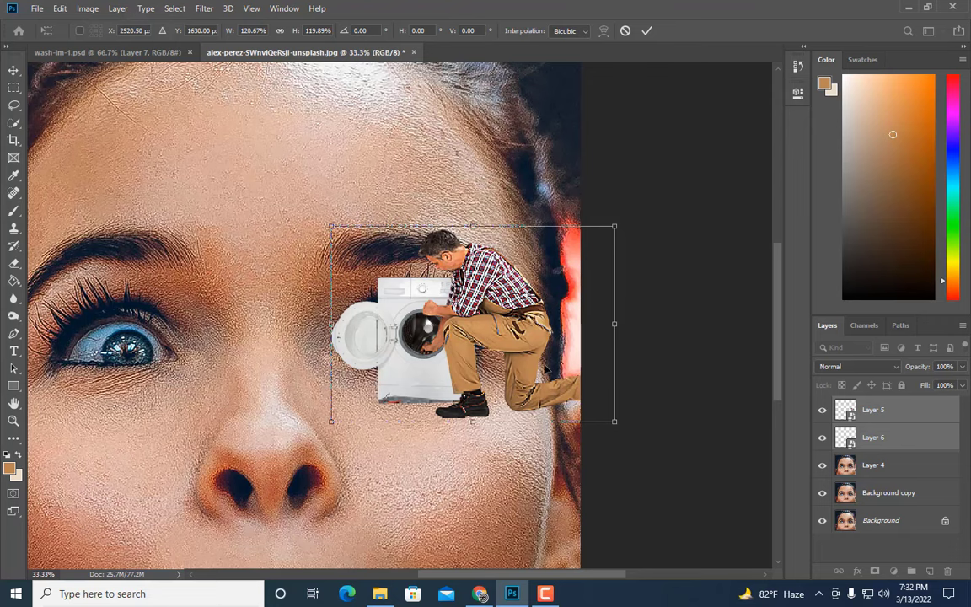
{"action": "key", "text": "Return"}
Zoom in and toggle the repairman and washing machine layers to check their placement
{"action": "key", "text": "ctrl+plus"}
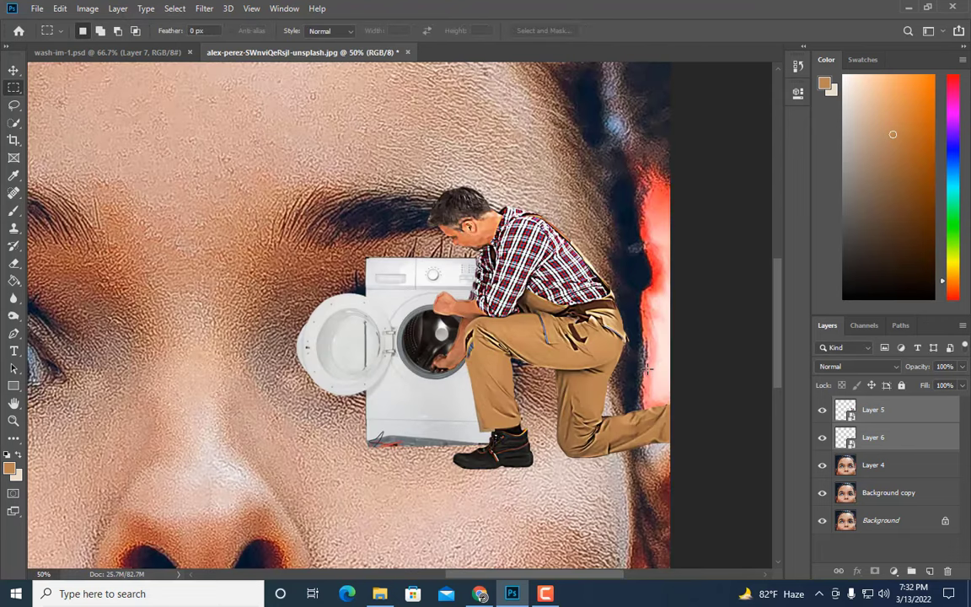
{"action": "left_click", "coordinate": [858, 410]}
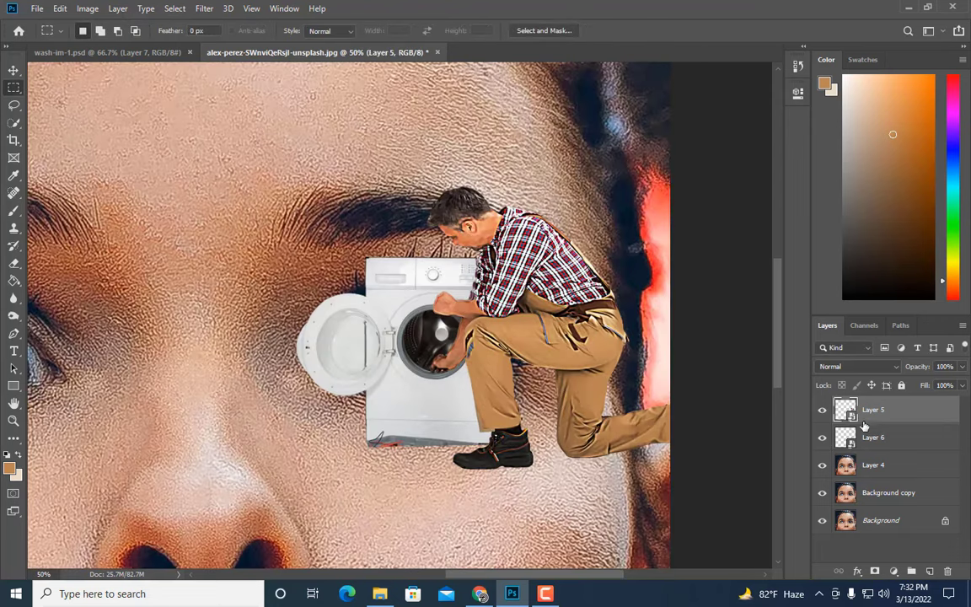
{"action": "left_click", "coordinate": [820, 411]}
{"action": "left_click", "coordinate": [821, 411]}
{"action": "left_click", "coordinate": [822, 437]}
{"action": "left_click", "coordinate": [822, 438]}
Nudge Layers 5 and 6 together two steps left and commit
{"action": "left_click", "coordinate": [894, 439], "text": "ctrl"}
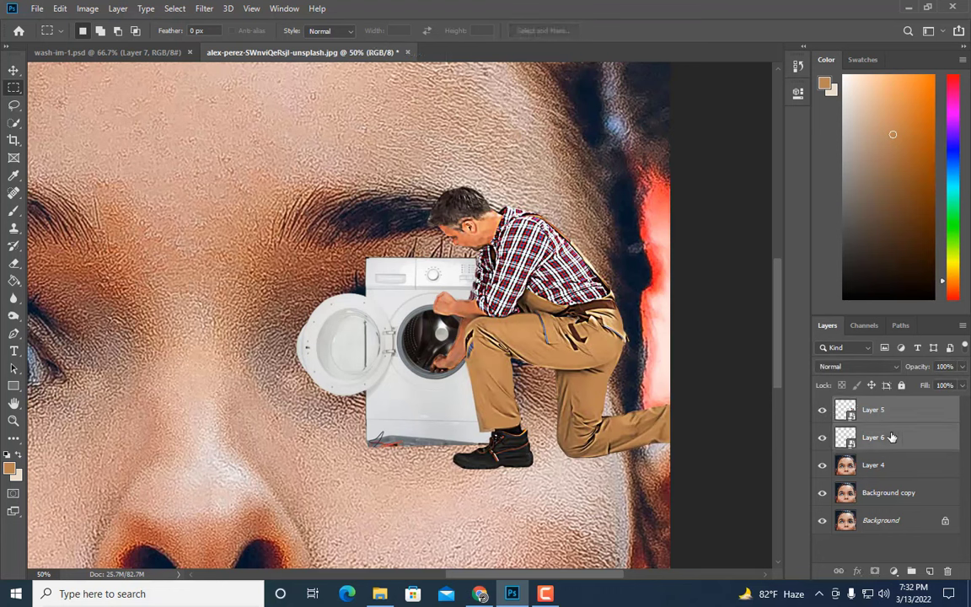
{"action": "key", "text": "ctrl+t"}
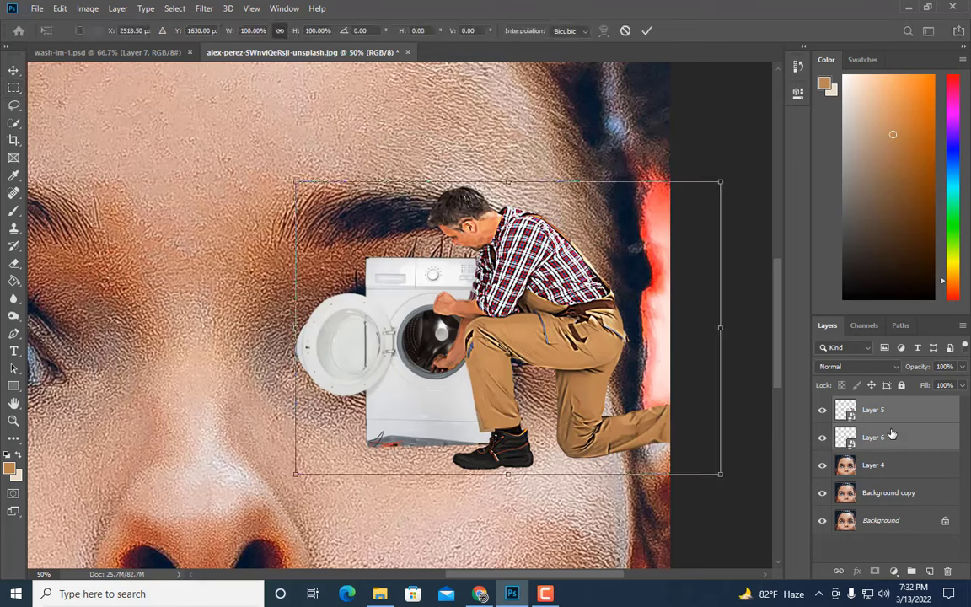
{"action": "key", "text": "Left"}
{"action": "key", "text": "Left"}
{"action": "key", "text": "Left"}
{"action": "key", "text": "Left"}
{"action": "key", "text": "Left"}
{"action": "key", "text": "Left"}
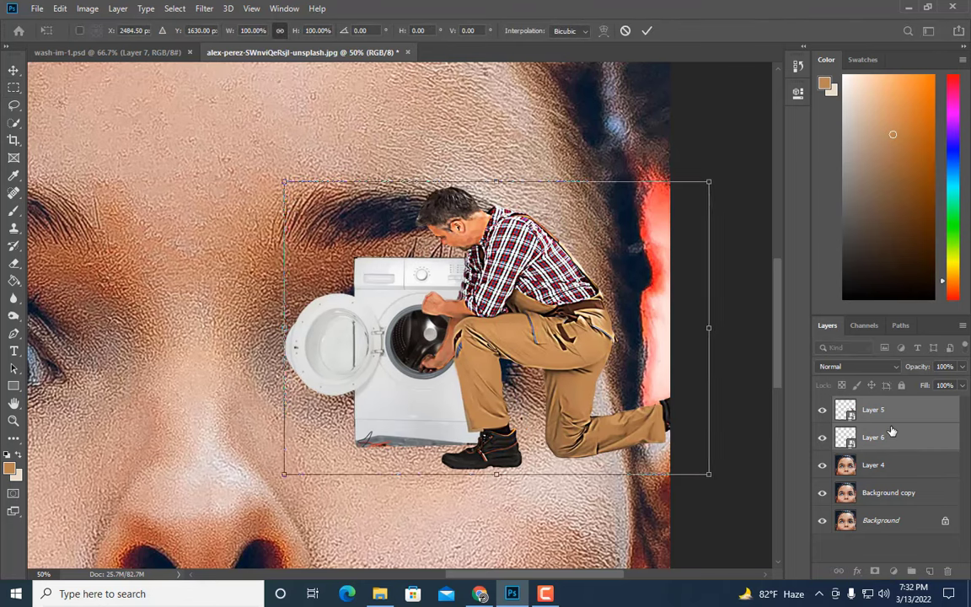
{"action": "key", "text": "Left"}
{"action": "key", "text": "Left"}
{"action": "key", "text": "Left"}
{"action": "key", "text": "Left"}
{"action": "key", "text": "Left"}
{"action": "key", "text": "Left"}
{"action": "key", "text": "Left"}
{"action": "key", "text": "Left"}
{"action": "key", "text": "Left"}
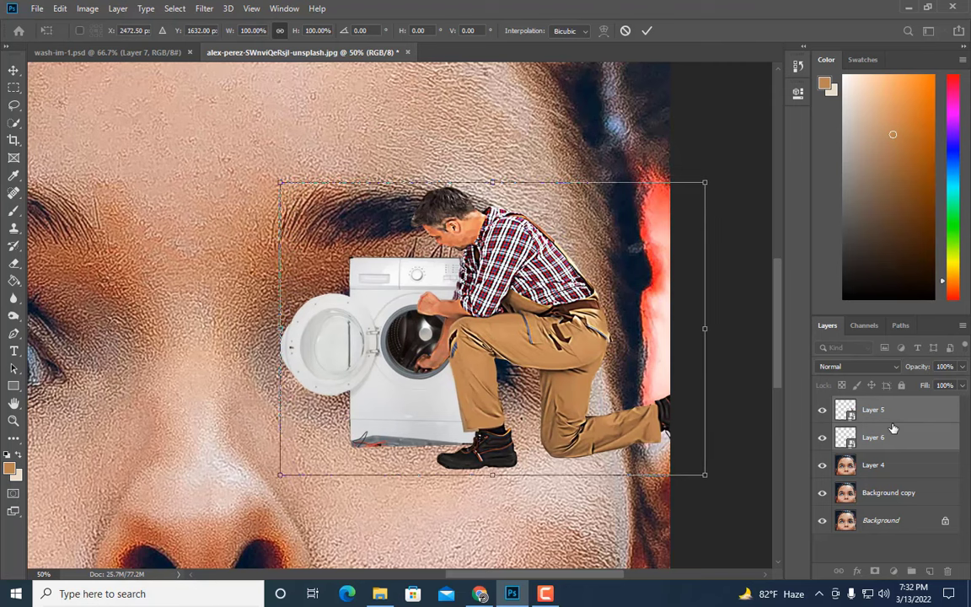
{"action": "key", "text": "Return"}
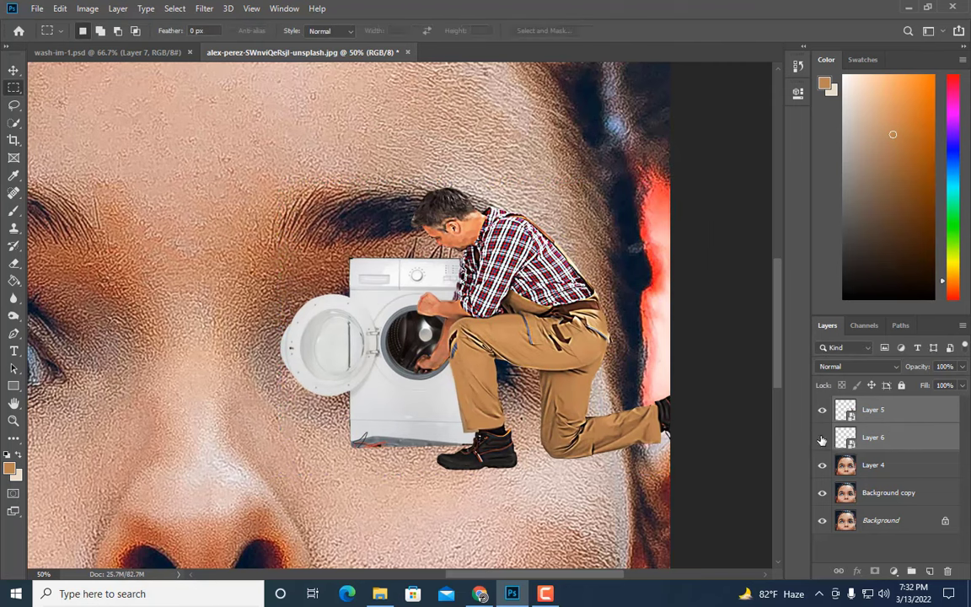
{"action": "left_click", "coordinate": [823, 439]}
{"action": "left_click", "coordinate": [822, 410]}
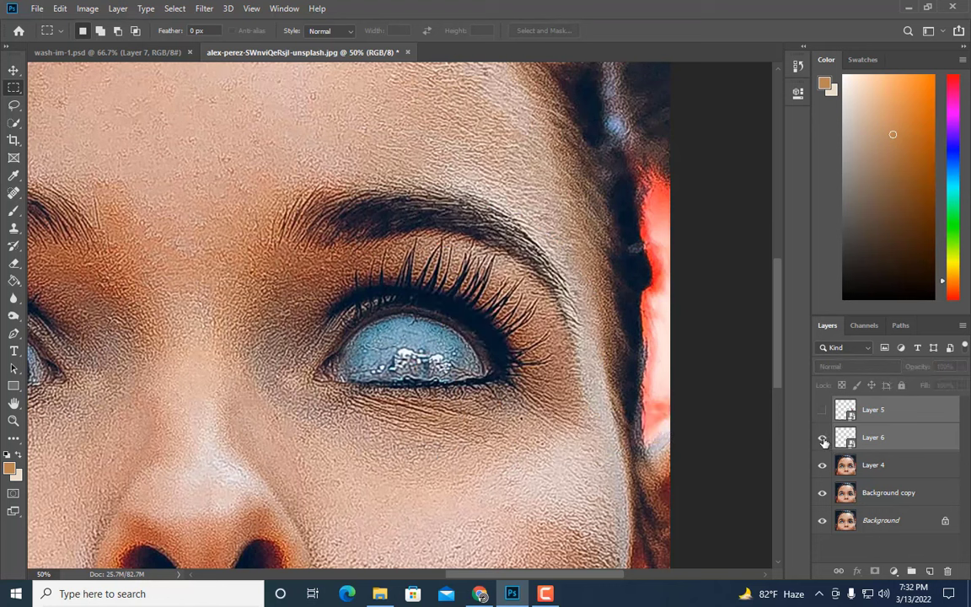
{"action": "left_click", "coordinate": [822, 437]}
{"action": "left_click", "coordinate": [877, 438]}
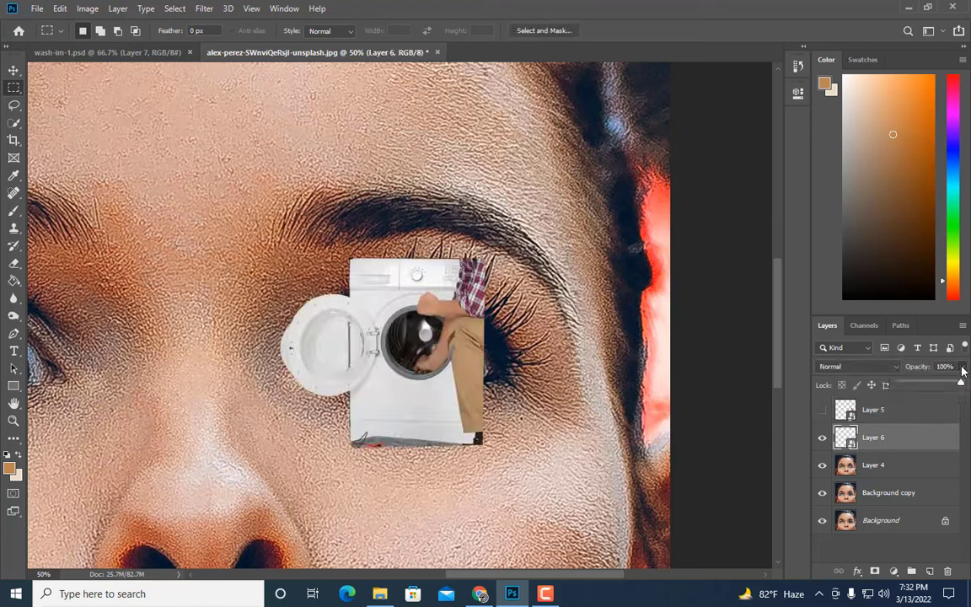
{"action": "left_click_drag", "start_coordinate": [961, 382], "coordinate": [925, 384]}
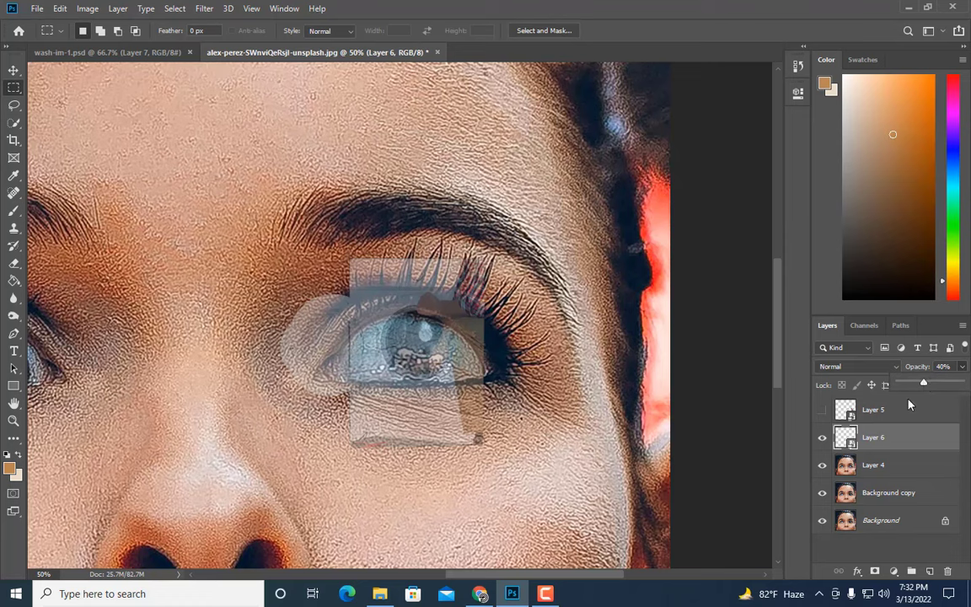
{"action": "left_click", "coordinate": [823, 411]}
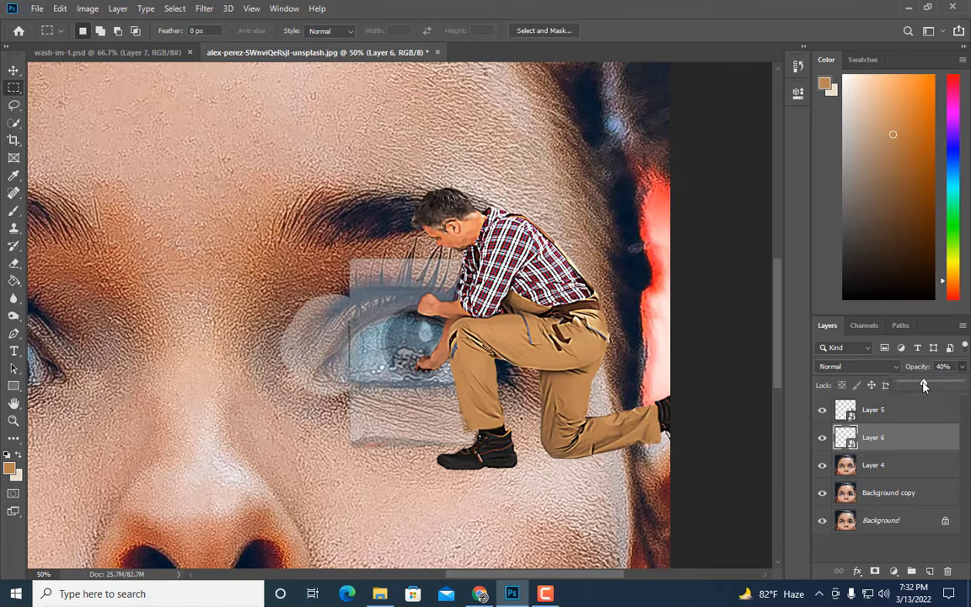
{"action": "left_click_drag", "start_coordinate": [925, 385], "coordinate": [961, 385]}
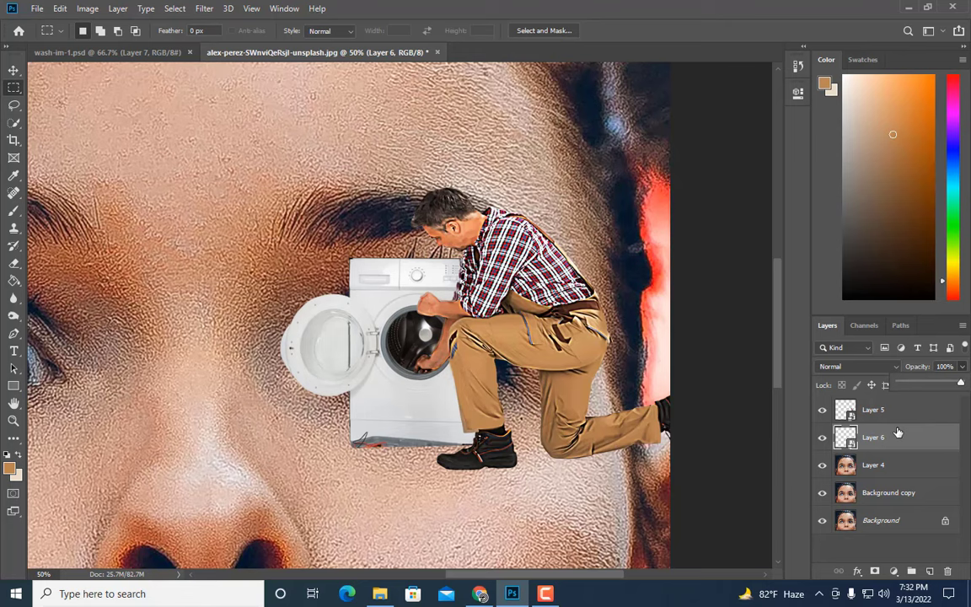
Merge the repairman and washing machine layers and convert the result to a smart object
{"action": "left_click", "coordinate": [877, 411], "text": "shift"}
{"action": "right_click", "coordinate": [881, 413]}
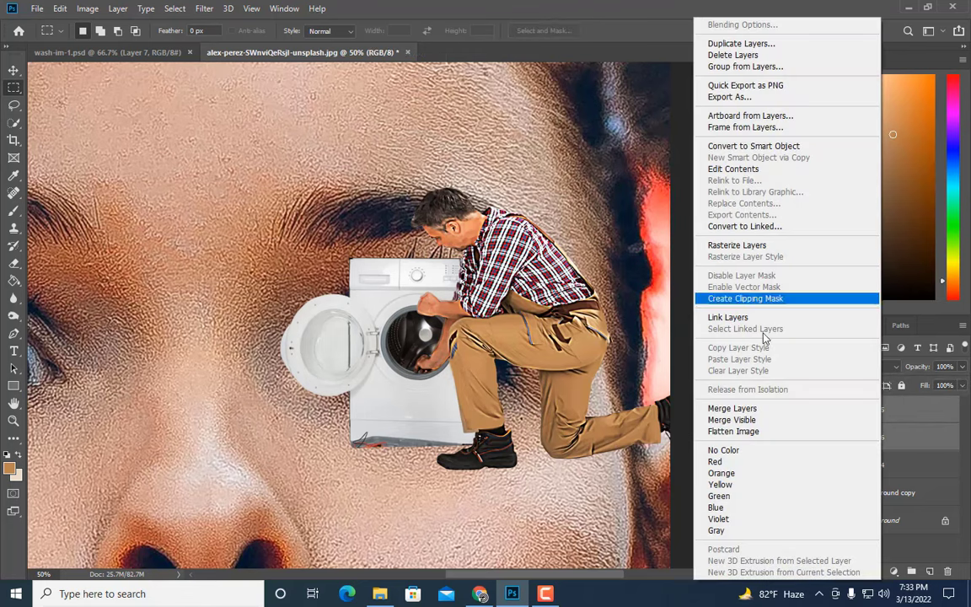
{"action": "left_click", "coordinate": [753, 408]}
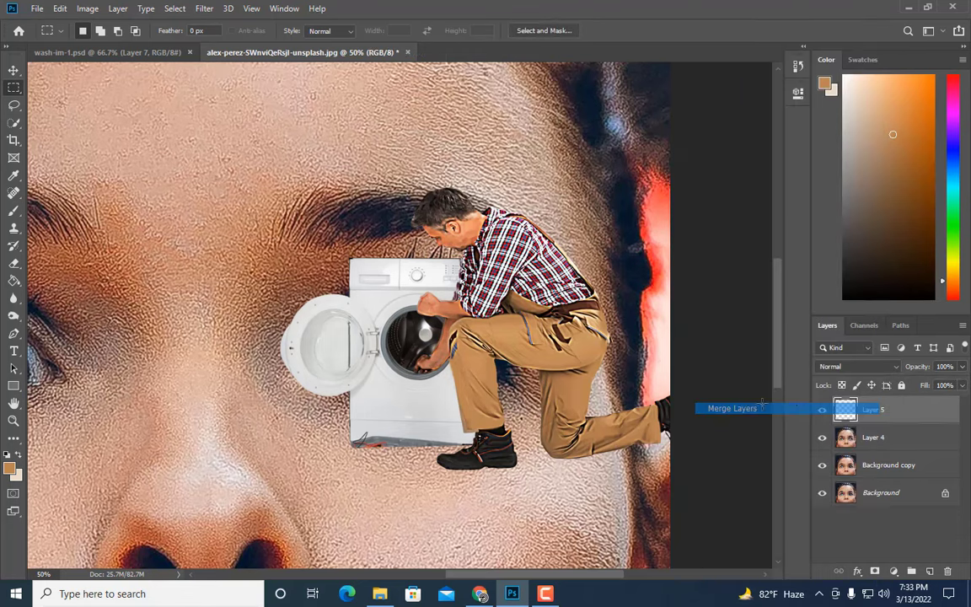
{"action": "right_click", "coordinate": [874, 410]}
{"action": "left_click", "coordinate": [769, 194]}
Scale the merged figure to about 93% and shift it slightly left and down
{"action": "key", "text": "ctrl+t"}
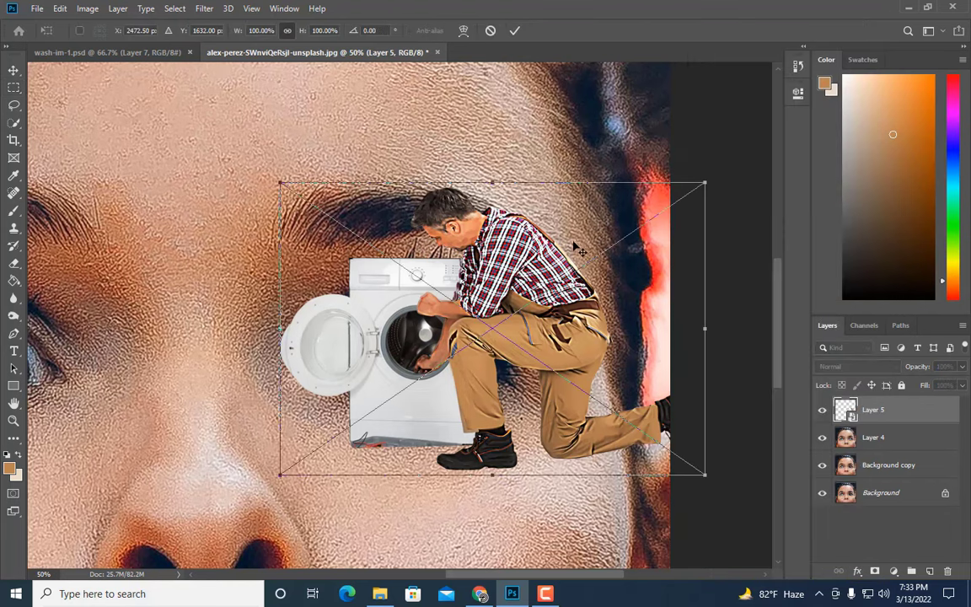
{"action": "left_click_drag", "start_coordinate": [708, 180], "coordinate": [690, 192]}
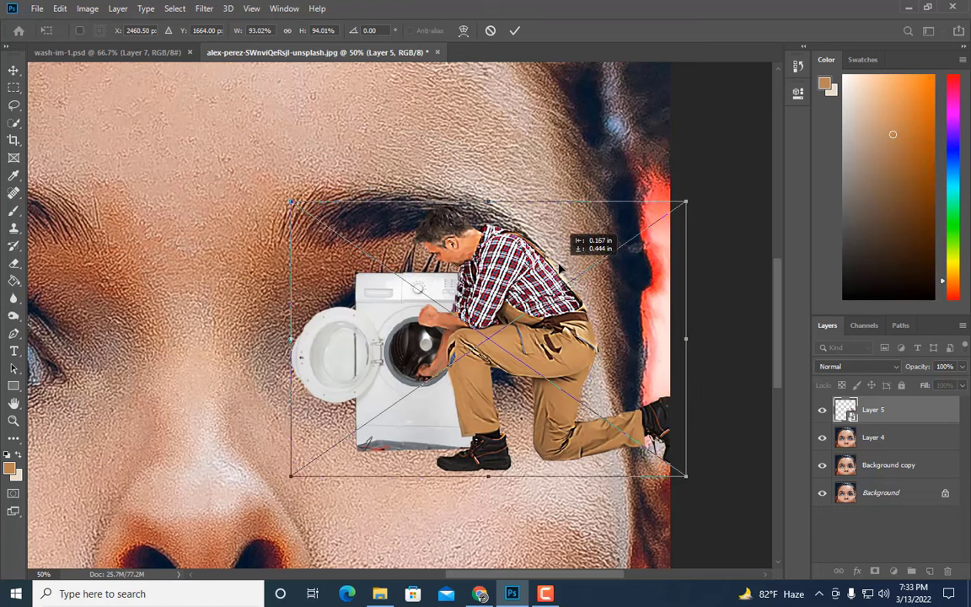
{"action": "left_click_drag", "start_coordinate": [565, 262], "coordinate": [559, 269]}
{"action": "key", "text": "Return"}
Lower the figure to 54% opacity, realign it over the eye, then restore 100% opacity
{"action": "left_click", "coordinate": [962, 366]}
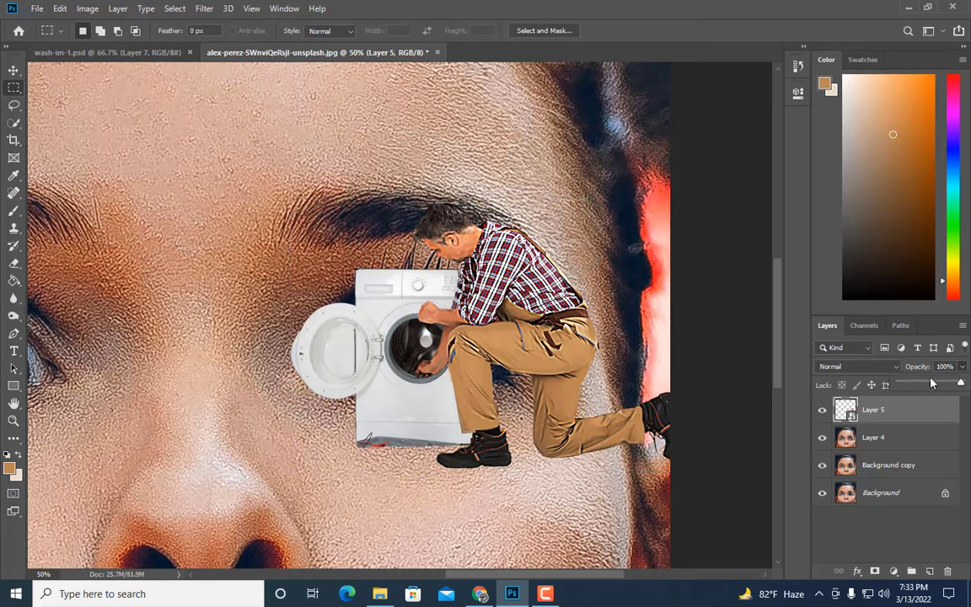
{"action": "left_click_drag", "start_coordinate": [934, 385], "coordinate": [933, 385]}
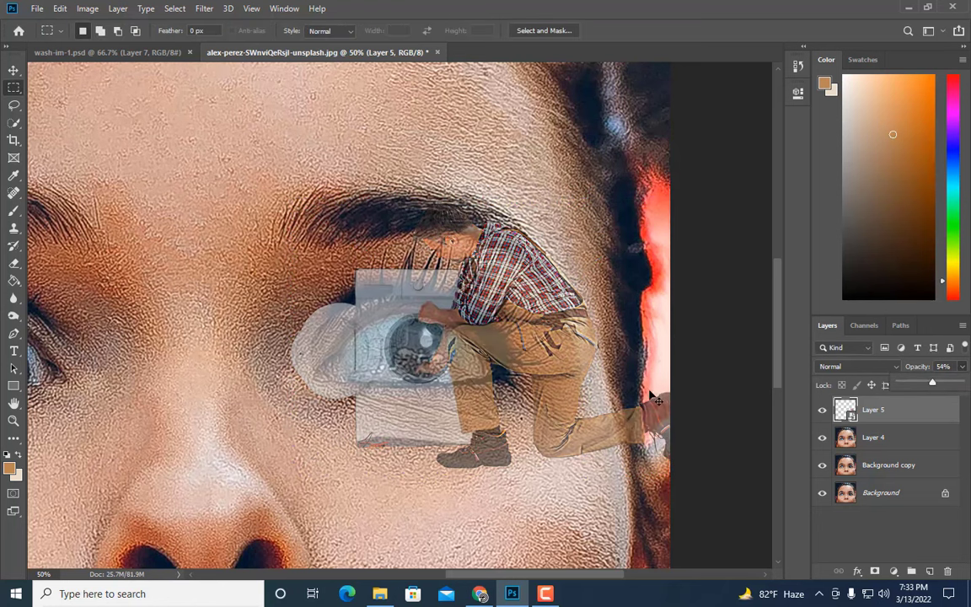
{"action": "key", "text": "ctrl+t"}
{"action": "mouse_move", "coordinate": [529, 347]}
{"action": "left_mouse_down"}
{"action": "mouse_move", "coordinate": [535, 357]}
{"action": "mouse_move", "coordinate": [522, 351]}
{"action": "mouse_move", "coordinate": [528, 348]}
{"action": "left_mouse_up"}
{"action": "key", "text": "Right"}
{"action": "key", "text": "Right"}
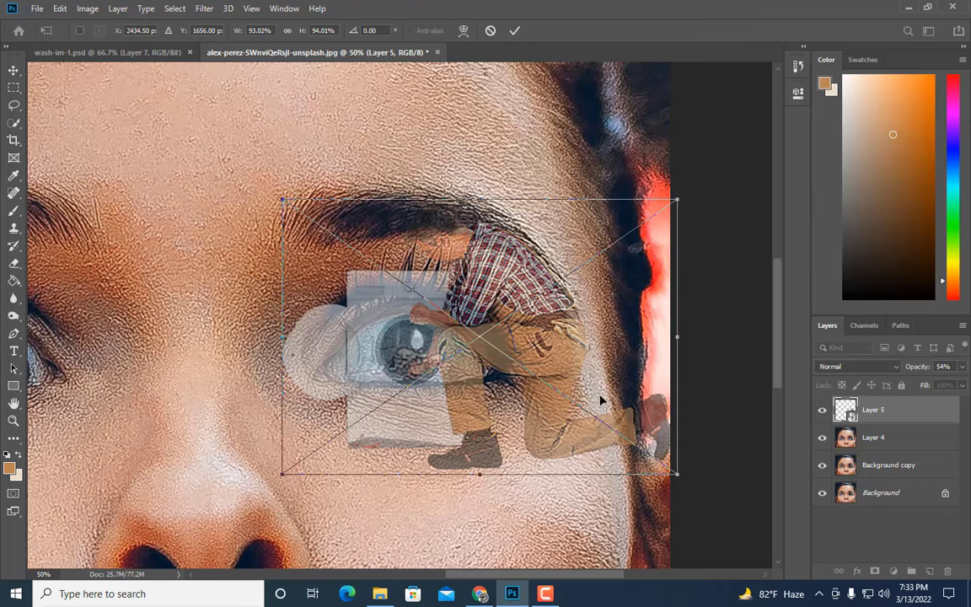
{"action": "key", "text": "ctrl+minus"}
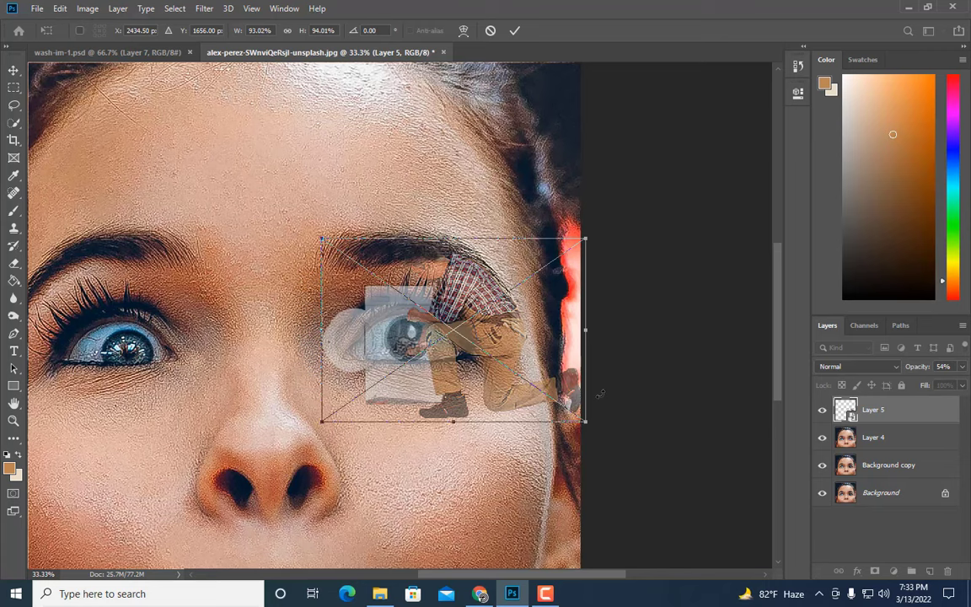
{"action": "key", "text": "m"}
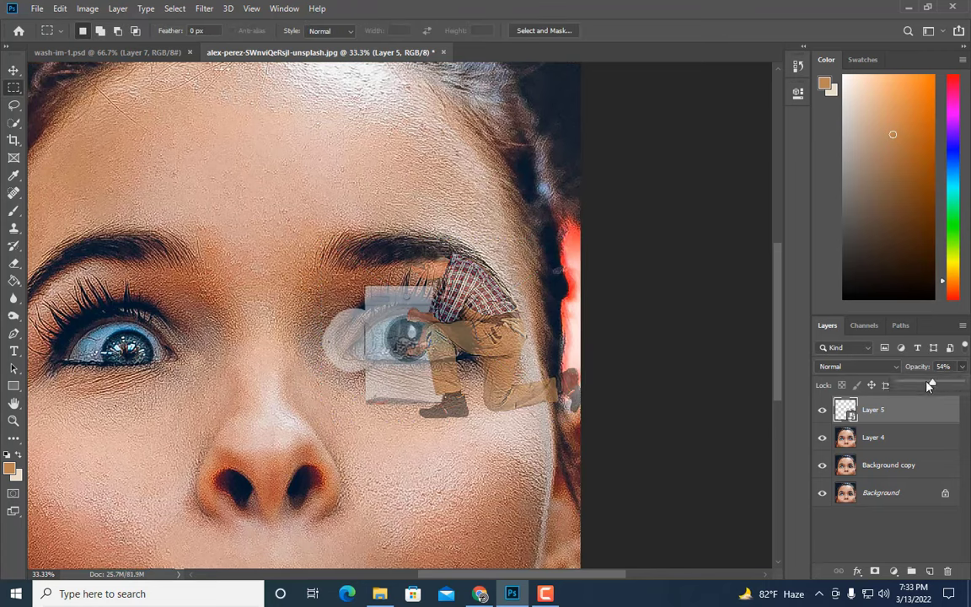
{"action": "key", "text": "0"}
{"action": "key", "text": "ctrl+plus"}
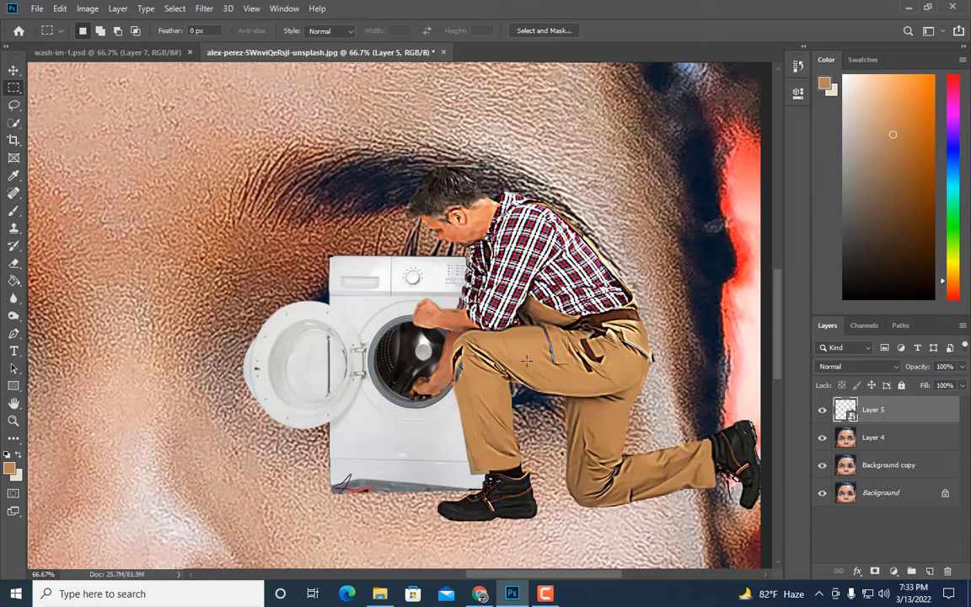
Rasterize Layer 5 so its pixels can be erased
{"action": "key", "text": "ctrl+plus"}
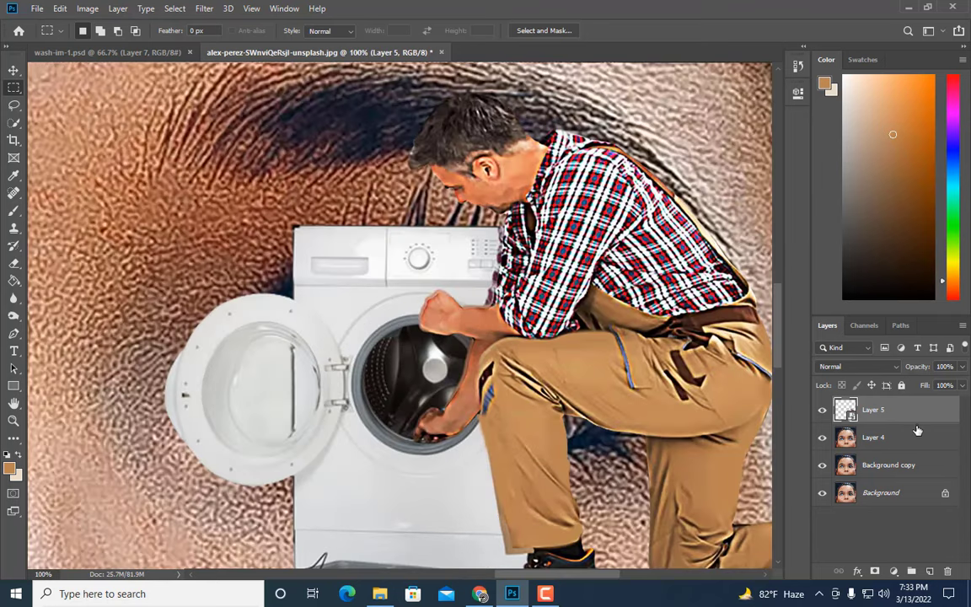
{"action": "right_click", "coordinate": [896, 412]}
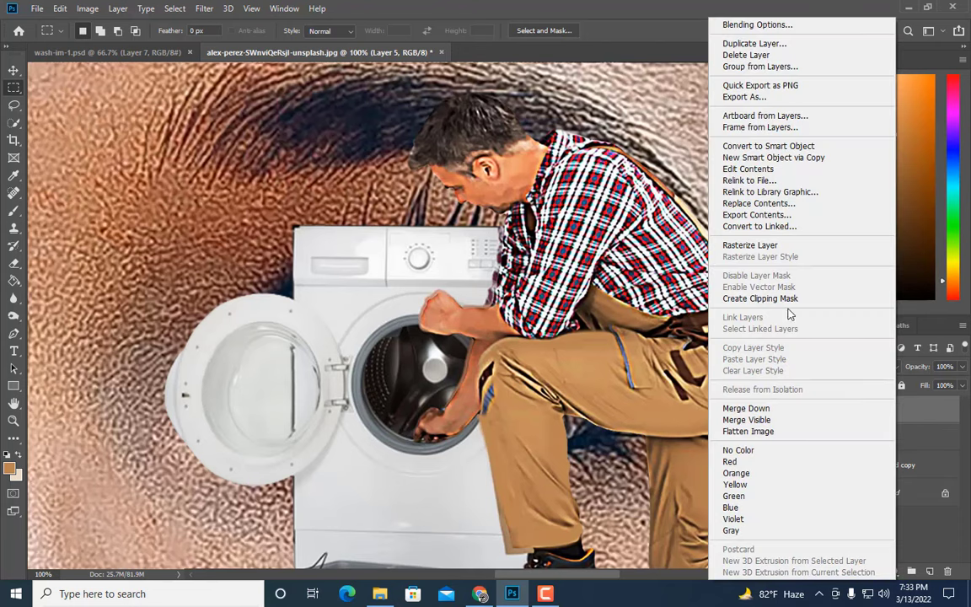
{"action": "left_click", "coordinate": [734, 246]}
{"action": "key", "text": "ctrl+plus"}
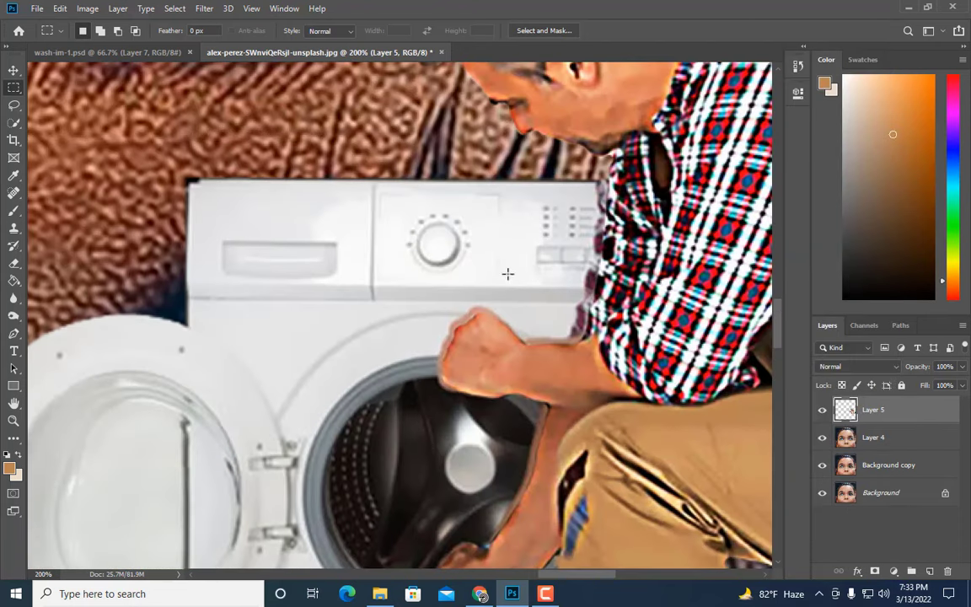
Erase the dark fringe along the washer's right edge and the arm top
{"action": "key", "text": "e"}
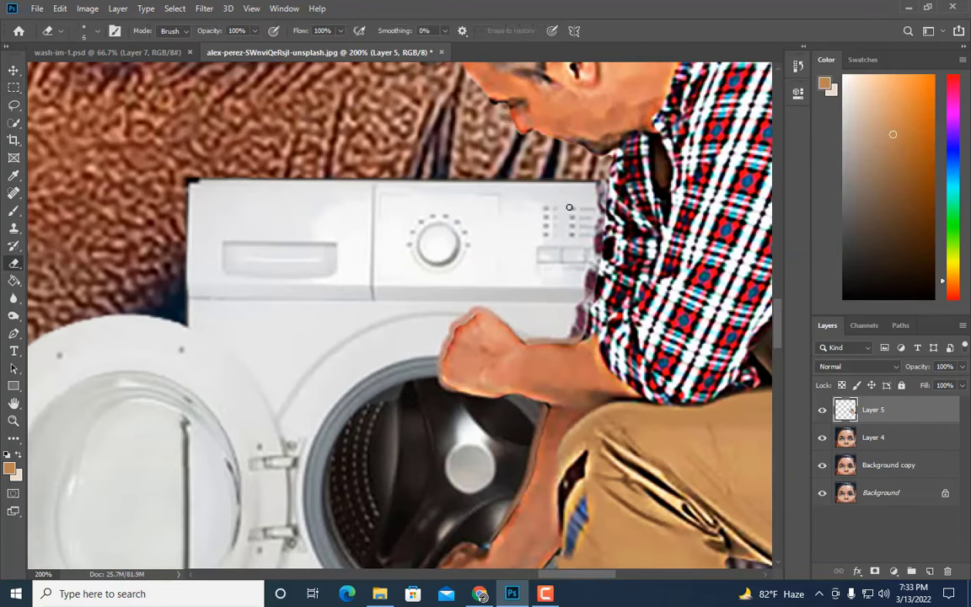
{"action": "left_click_drag", "start_coordinate": [602, 194], "coordinate": [578, 312]}
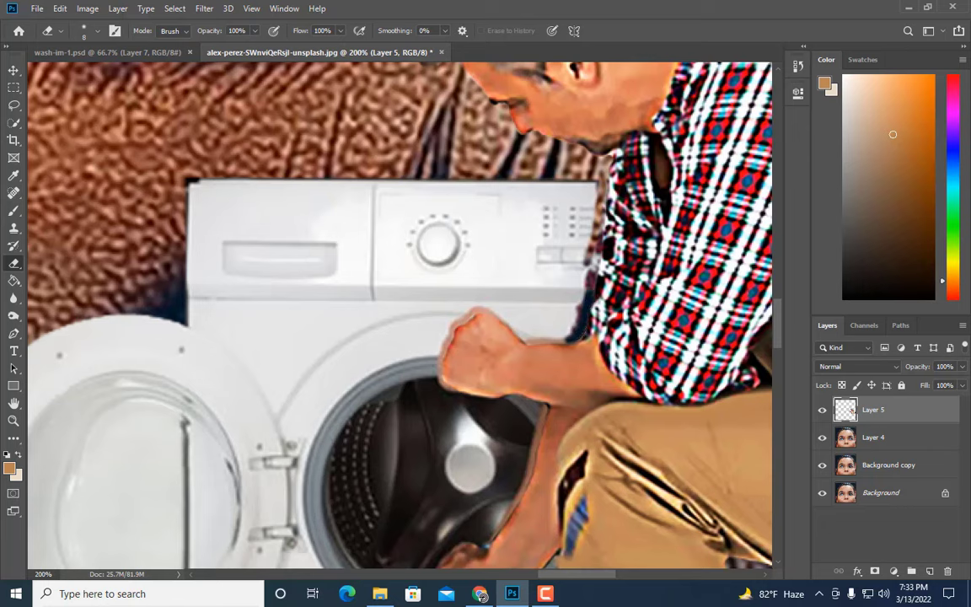
{"action": "left_click_drag", "start_coordinate": [597, 268], "coordinate": [599, 247]}
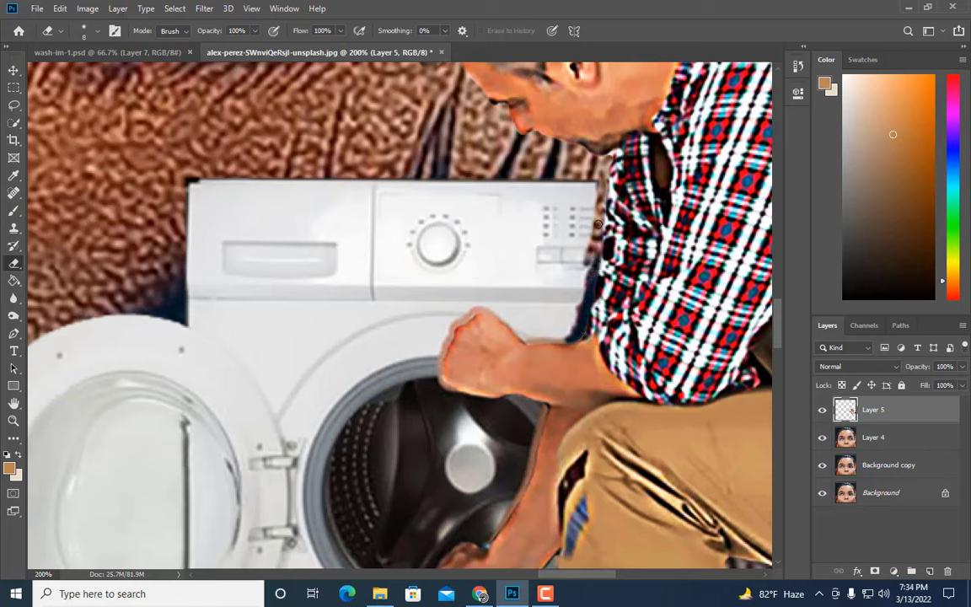
{"action": "key", "text": "bracketright"}
{"action": "key", "text": "bracketright"}
{"action": "key", "text": "bracketright"}
{"action": "left_click_drag", "start_coordinate": [595, 195], "coordinate": [588, 251]}
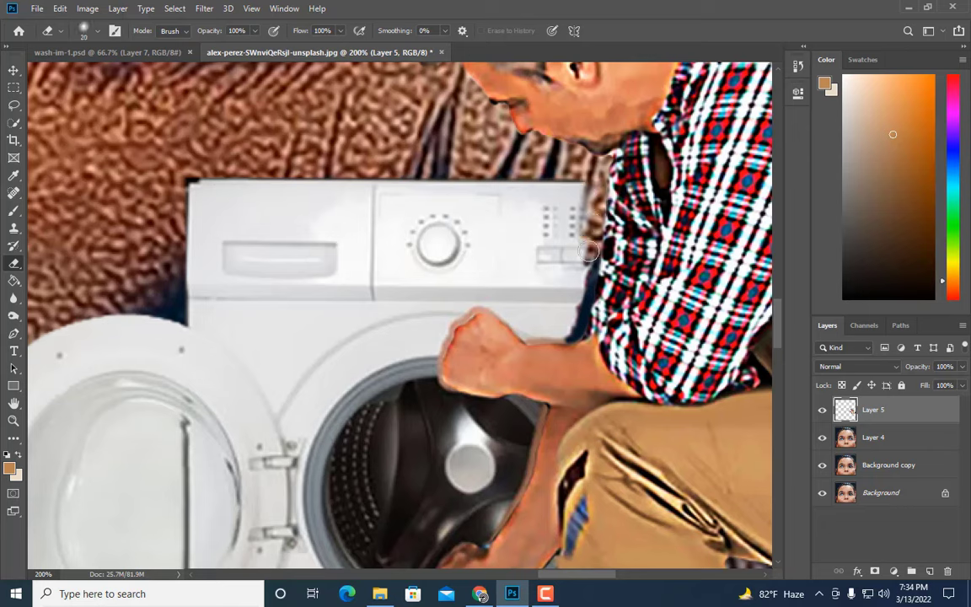
{"action": "key", "text": "ctrl+z"}
{"action": "key", "text": "bracketleft"}
{"action": "key", "text": "bracketleft"}
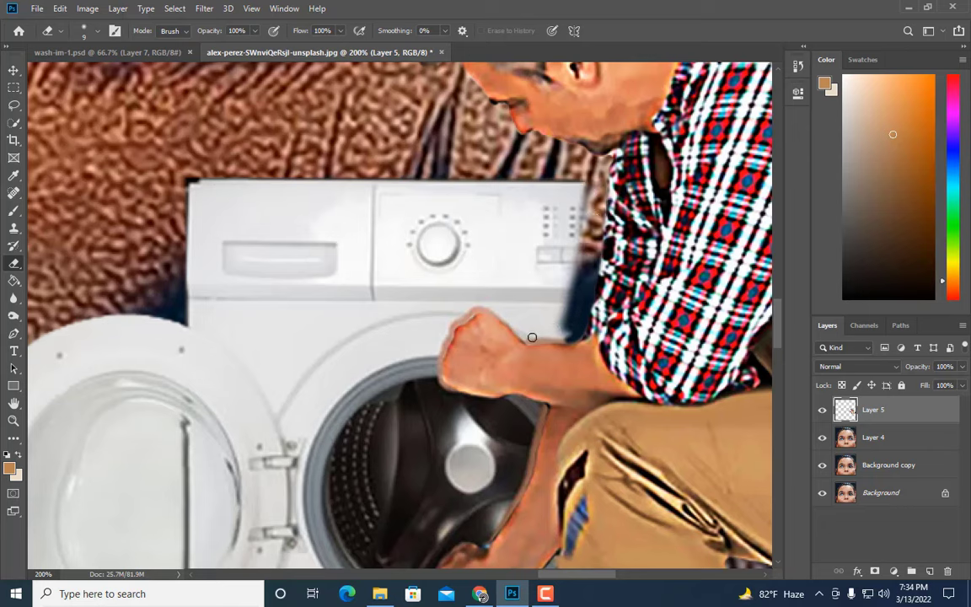
{"action": "mouse_move", "coordinate": [530, 340]}
{"action": "left_mouse_down"}
{"action": "mouse_move", "coordinate": [565, 338]}
{"action": "mouse_move", "coordinate": [491, 307]}
{"action": "left_mouse_up"}
Erase along the fist's top, checking the eye beneath by toggling visibility and opacity
{"action": "scroll", "coordinate": [497, 299], "scroll_direction": "down", "scroll_amount": 2}
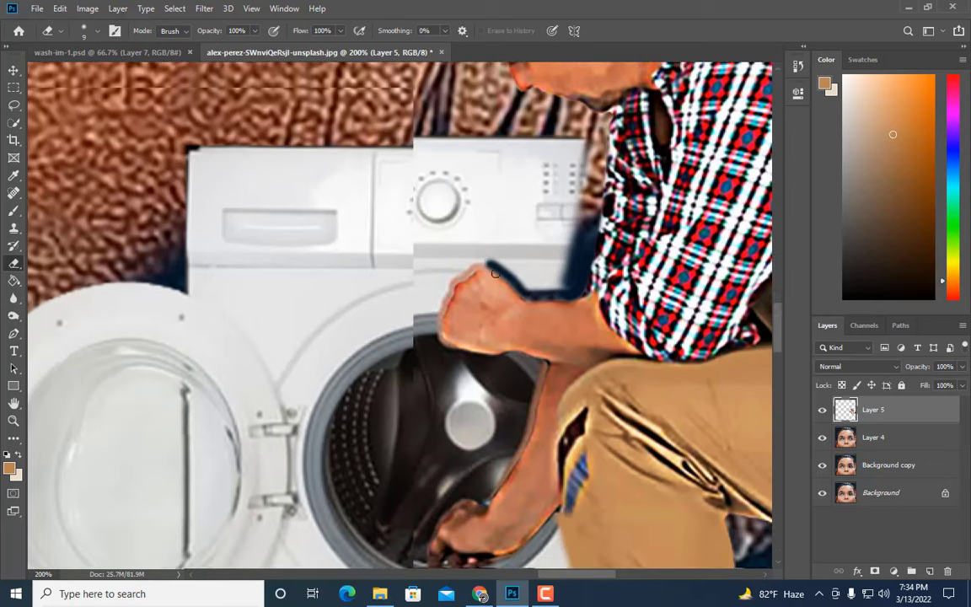
{"action": "scroll", "coordinate": [464, 270], "scroll_direction": "down", "scroll_amount": 1}
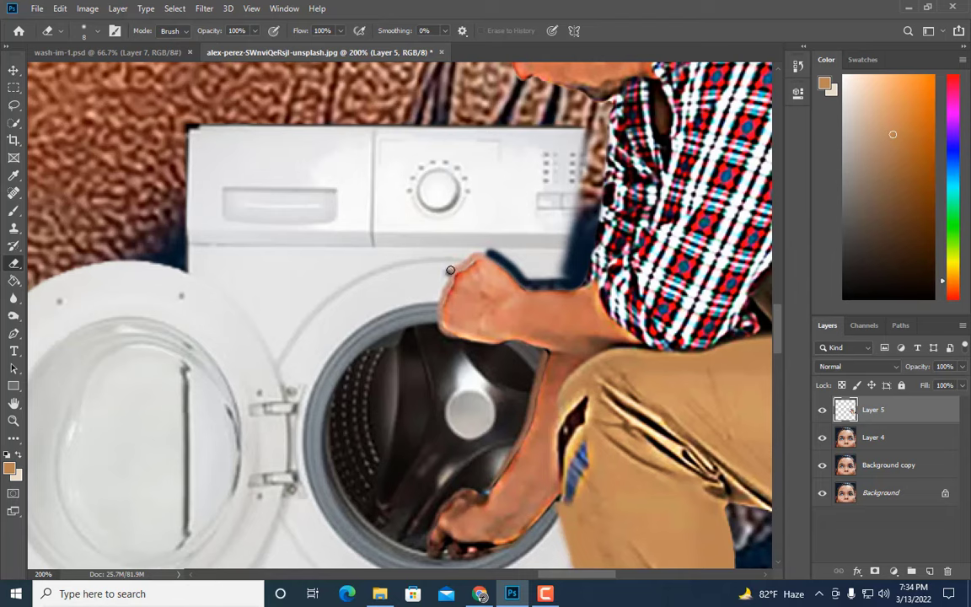
{"action": "left_click_drag", "start_coordinate": [458, 267], "coordinate": [485, 251]}
{"action": "key", "text": "ctrl+minus"}
{"action": "key", "text": "ctrl+minus"}
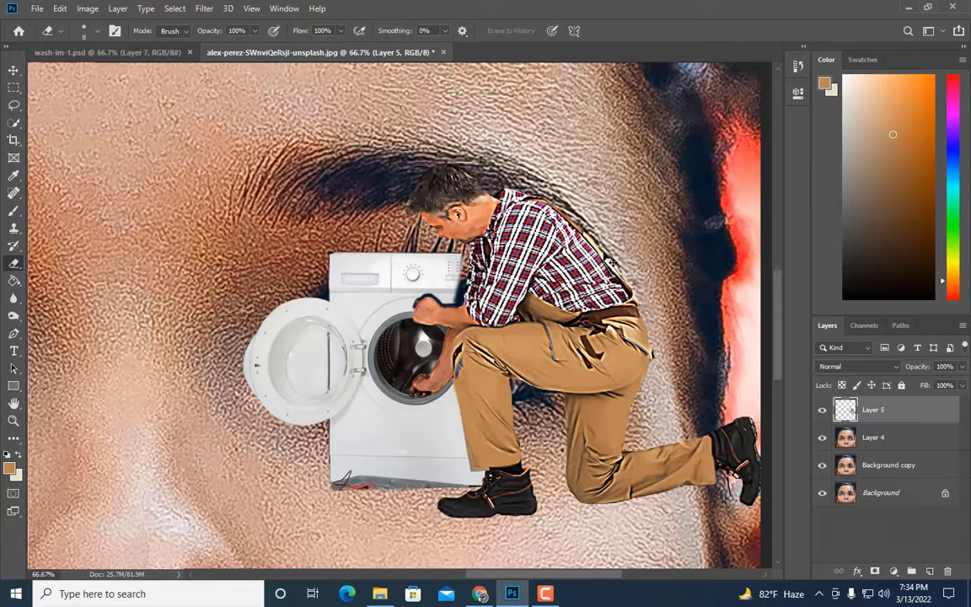
{"action": "key", "text": "ctrl+plus"}
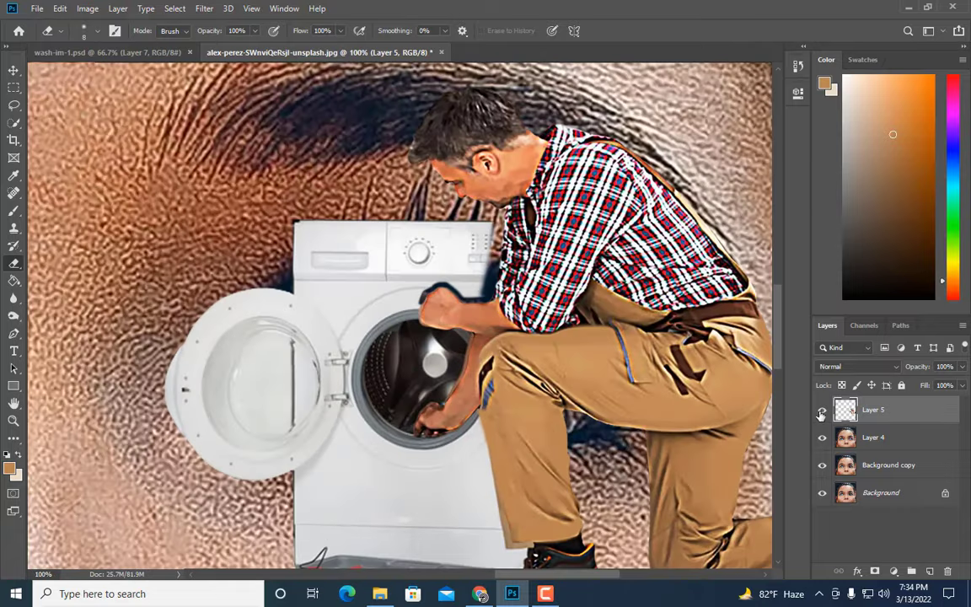
{"action": "left_click", "coordinate": [822, 410]}
{"action": "left_click", "coordinate": [822, 411]}
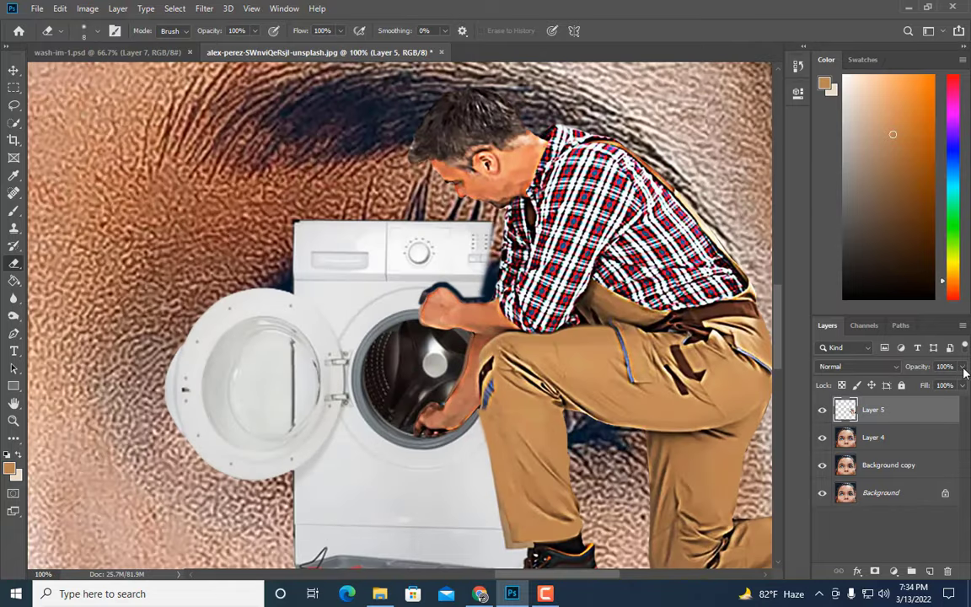
{"action": "left_click", "coordinate": [963, 367]}
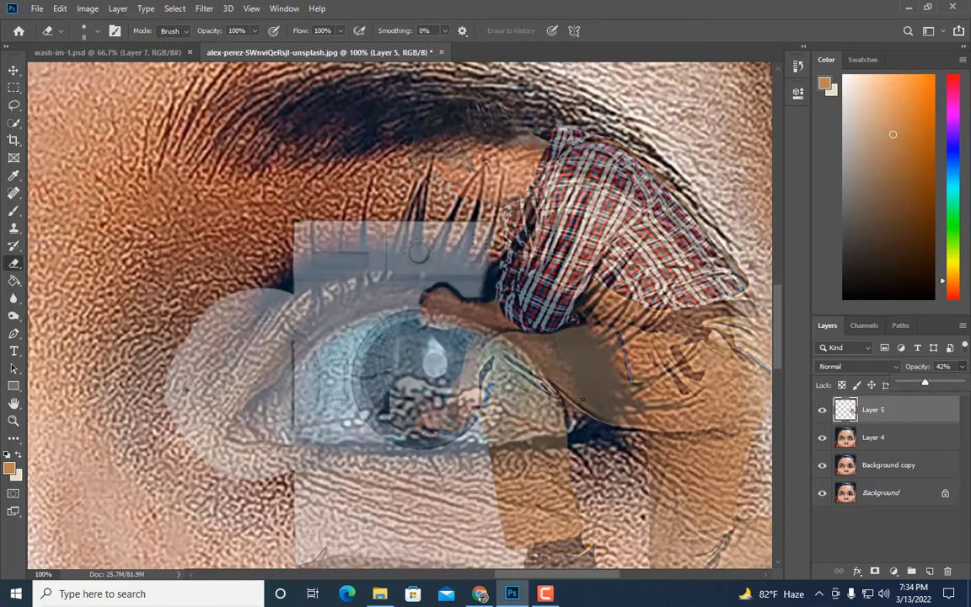
{"action": "left_click_drag", "start_coordinate": [926, 385], "coordinate": [967, 385]}
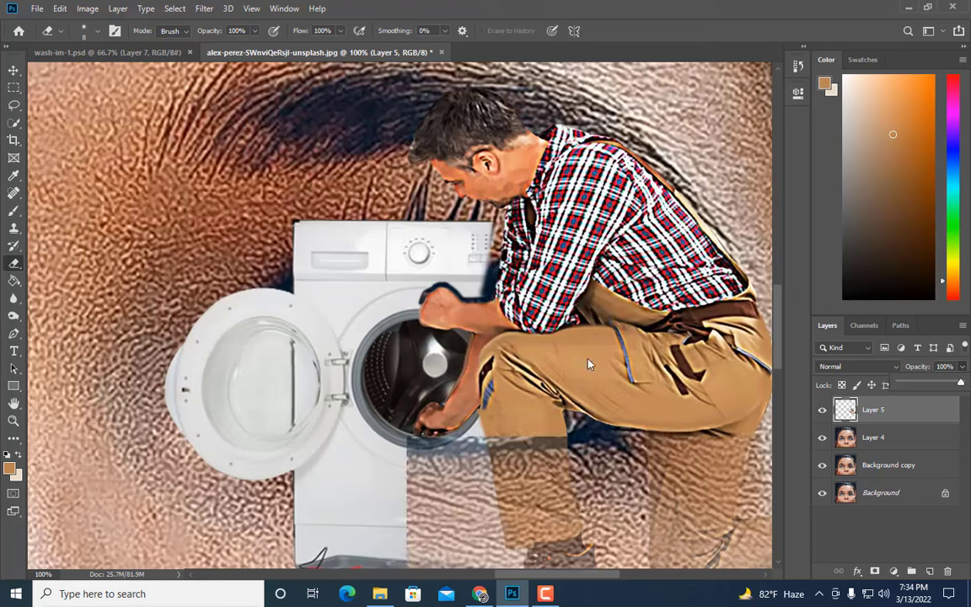
Erase the washer left of the fist, along the door edge and around the drum rim
{"action": "scroll", "coordinate": [422, 312], "scroll_direction": "up", "scroll_amount": 1}
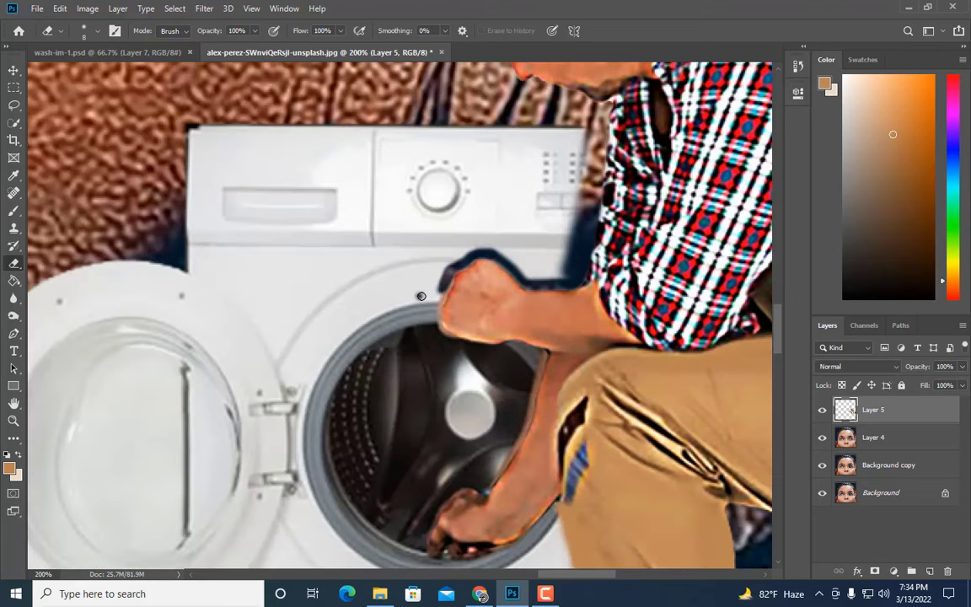
{"action": "mouse_move", "coordinate": [420, 296]}
{"action": "left_mouse_down"}
{"action": "mouse_move", "coordinate": [440, 282]}
{"action": "mouse_move", "coordinate": [394, 295]}
{"action": "mouse_move", "coordinate": [274, 291]}
{"action": "left_mouse_up"}
{"action": "key", "text": "bracketright"}
{"action": "key", "text": "bracketleft"}
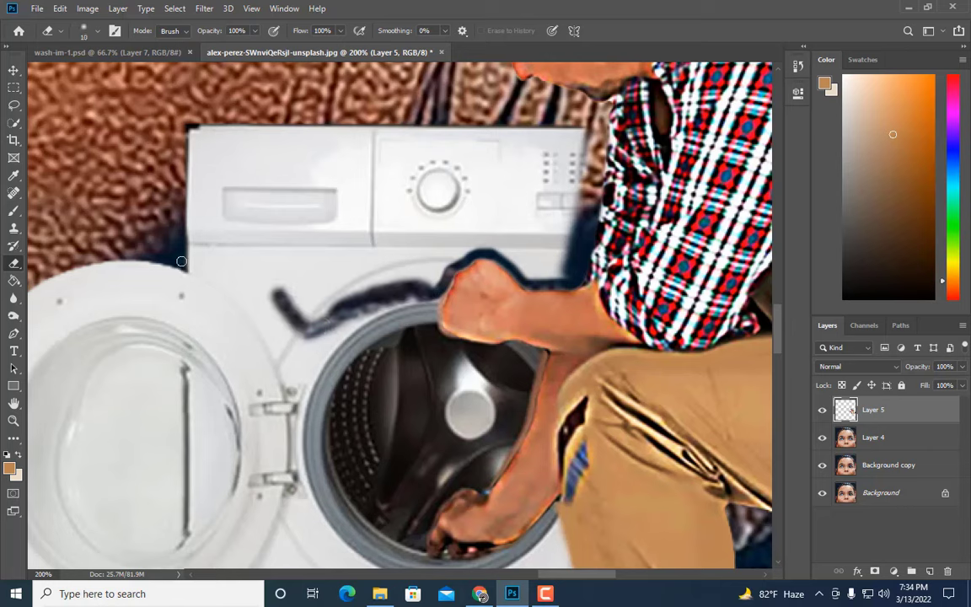
{"action": "mouse_move", "coordinate": [200, 268]}
{"action": "left_mouse_down"}
{"action": "mouse_move", "coordinate": [228, 271]}
{"action": "mouse_move", "coordinate": [287, 362]}
{"action": "mouse_move", "coordinate": [269, 342]}
{"action": "mouse_move", "coordinate": [302, 297]}
{"action": "mouse_move", "coordinate": [382, 291]}
{"action": "mouse_move", "coordinate": [412, 278]}
{"action": "mouse_move", "coordinate": [419, 289]}
{"action": "left_mouse_up"}
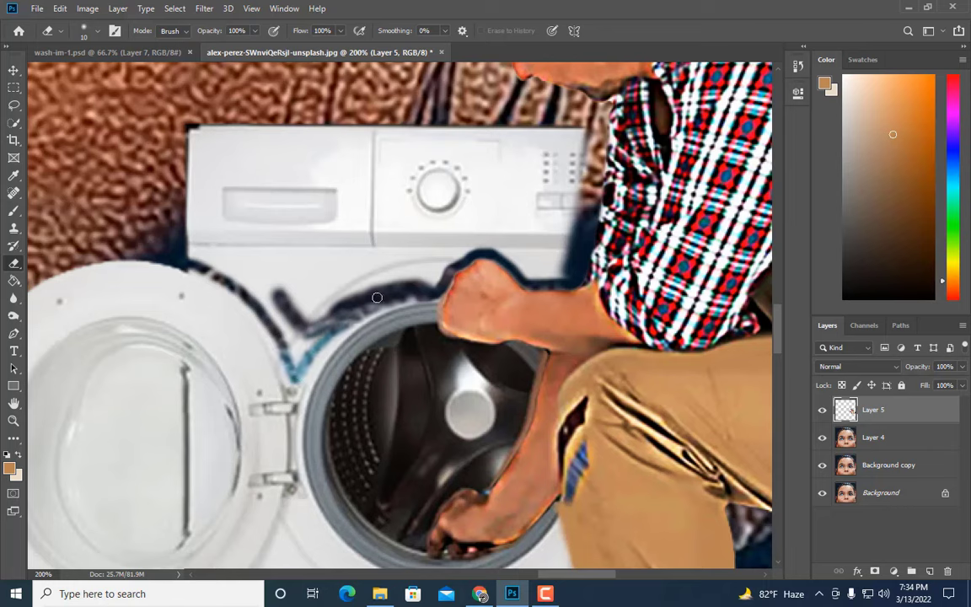
{"action": "key", "text": "bracketright"}
{"action": "mouse_move", "coordinate": [300, 287]}
{"action": "left_mouse_down"}
{"action": "mouse_move", "coordinate": [268, 322]}
{"action": "mouse_move", "coordinate": [280, 327]}
{"action": "mouse_move", "coordinate": [240, 276]}
{"action": "mouse_move", "coordinate": [182, 237]}
{"action": "mouse_move", "coordinate": [249, 274]}
{"action": "mouse_move", "coordinate": [283, 312]}
{"action": "mouse_move", "coordinate": [418, 284]}
{"action": "mouse_move", "coordinate": [476, 248]}
{"action": "mouse_move", "coordinate": [559, 275]}
{"action": "mouse_move", "coordinate": [575, 135]}
{"action": "mouse_move", "coordinate": [561, 223]}
{"action": "mouse_move", "coordinate": [438, 253]}
{"action": "mouse_move", "coordinate": [358, 245]}
{"action": "mouse_move", "coordinate": [287, 261]}
{"action": "mouse_move", "coordinate": [268, 282]}
{"action": "mouse_move", "coordinate": [295, 295]}
{"action": "mouse_move", "coordinate": [202, 229]}
{"action": "mouse_move", "coordinate": [172, 161]}
{"action": "mouse_move", "coordinate": [182, 110]}
{"action": "mouse_move", "coordinate": [498, 122]}
{"action": "mouse_move", "coordinate": [501, 181]}
{"action": "mouse_move", "coordinate": [494, 221]}
{"action": "mouse_move", "coordinate": [476, 235]}
{"action": "mouse_move", "coordinate": [379, 266]}
{"action": "mouse_move", "coordinate": [289, 278]}
{"action": "mouse_move", "coordinate": [189, 250]}
{"action": "left_mouse_up"}
{"action": "key", "text": "bracketright"}
{"action": "key", "text": "bracketright"}
{"action": "key", "text": "bracketleft"}
{"action": "key", "text": "bracketright"}
{"action": "key", "text": "bracketright"}
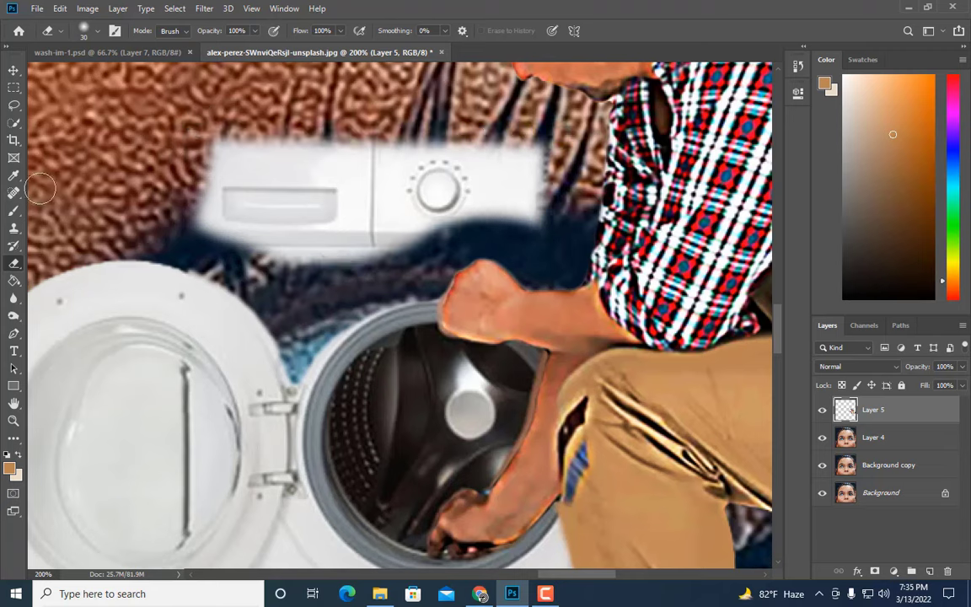
Lasso the washer's top panel, delete it, and deselect
{"action": "left_click", "coordinate": [14, 104]}
{"action": "mouse_move", "coordinate": [127, 128]}
{"action": "left_mouse_down"}
{"action": "mouse_move", "coordinate": [284, 78]}
{"action": "mouse_move", "coordinate": [563, 101]}
{"action": "mouse_move", "coordinate": [506, 240]}
{"action": "mouse_move", "coordinate": [438, 244]}
{"action": "mouse_move", "coordinate": [363, 283]}
{"action": "mouse_move", "coordinate": [238, 276]}
{"action": "mouse_move", "coordinate": [135, 210]}
{"action": "left_mouse_up"}
{"action": "key", "text": "Delete"}
{"action": "key", "text": "ctrl+d"}
Lasso the washer's lower body and delete it, leaving the door and drum
{"action": "key", "text": "ctrl+minus"}
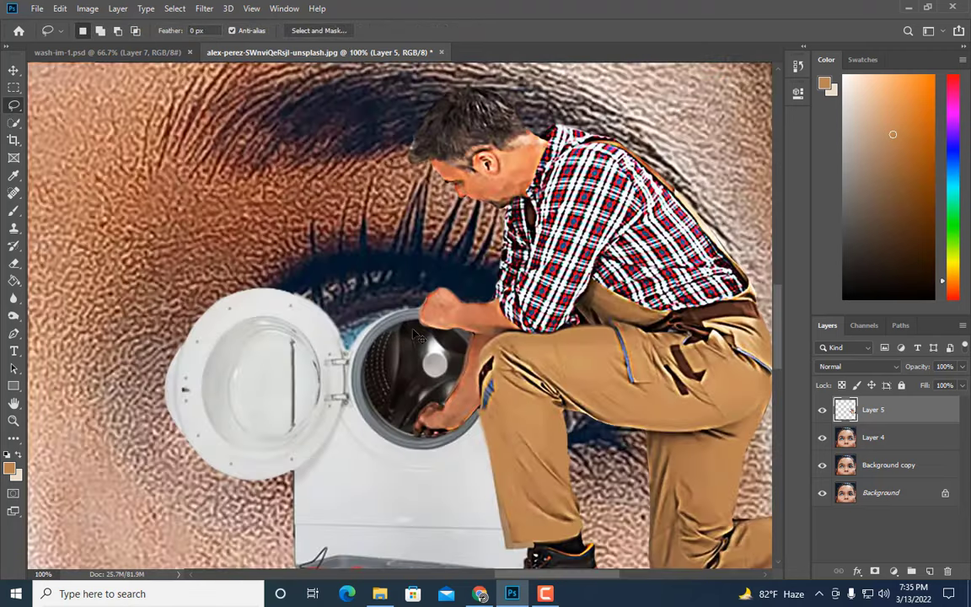
{"action": "scroll", "coordinate": [380, 345], "scroll_direction": "down", "scroll_amount": 1}
{"action": "scroll", "coordinate": [346, 363], "scroll_direction": "down", "scroll_amount": 1}
{"action": "scroll", "coordinate": [312, 380], "scroll_direction": "down", "scroll_amount": 1}
{"action": "scroll", "coordinate": [272, 393], "scroll_direction": "down", "scroll_amount": 1}
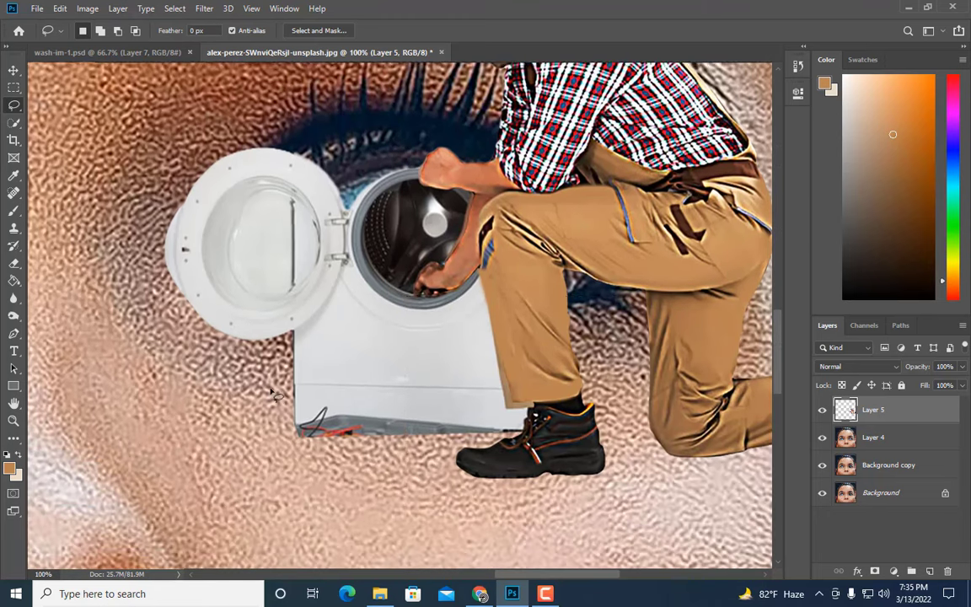
{"action": "scroll", "coordinate": [273, 388], "scroll_direction": "down", "scroll_amount": 1}
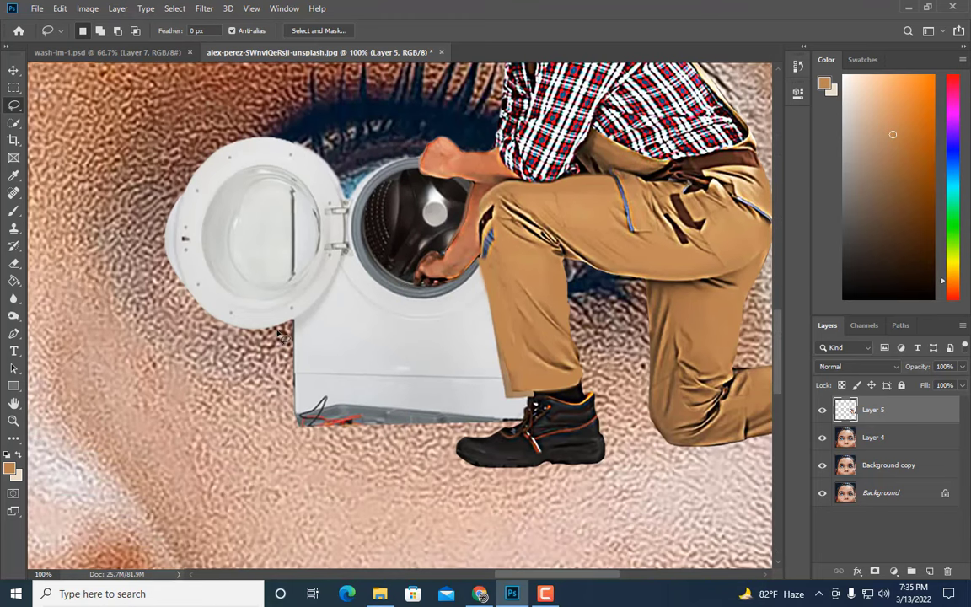
{"action": "mouse_move", "coordinate": [291, 322]}
{"action": "left_mouse_down"}
{"action": "mouse_move", "coordinate": [350, 291]}
{"action": "mouse_move", "coordinate": [372, 316]}
{"action": "mouse_move", "coordinate": [425, 328]}
{"action": "mouse_move", "coordinate": [472, 319]}
{"action": "mouse_move", "coordinate": [483, 306]}
{"action": "mouse_move", "coordinate": [496, 384]}
{"action": "mouse_move", "coordinate": [517, 406]}
{"action": "mouse_move", "coordinate": [464, 380]}
{"action": "mouse_move", "coordinate": [324, 421]}
{"action": "mouse_move", "coordinate": [344, 436]}
{"action": "left_mouse_up"}
{"action": "key", "text": "Delete"}
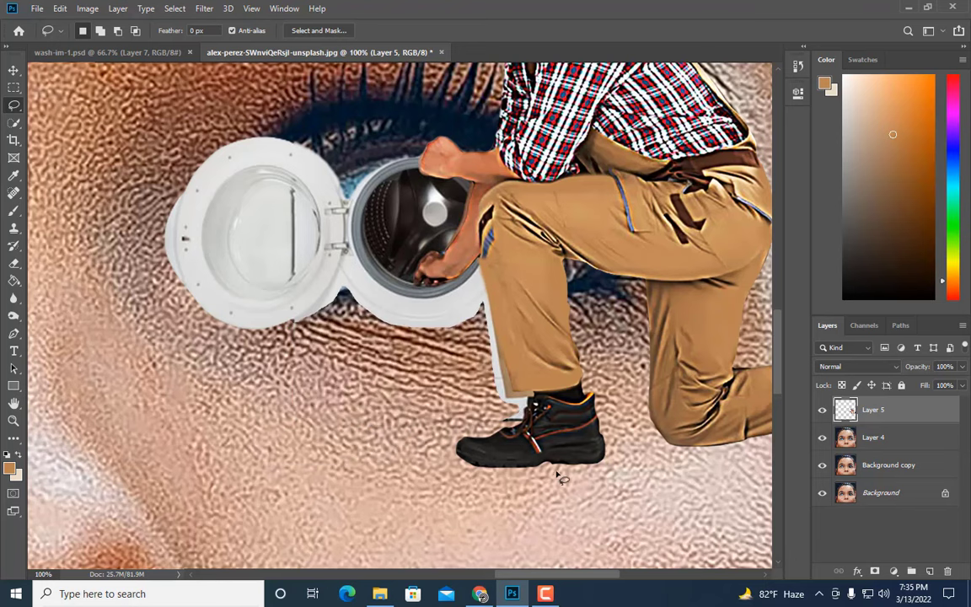
{"action": "key", "text": "ctrl+minus"}
{"action": "key", "text": "ctrl+minus"}
Zoom in on the fist and erase the fringe along its top edge with a 5-pixel eraser
{"action": "left_click", "coordinate": [14, 419]}
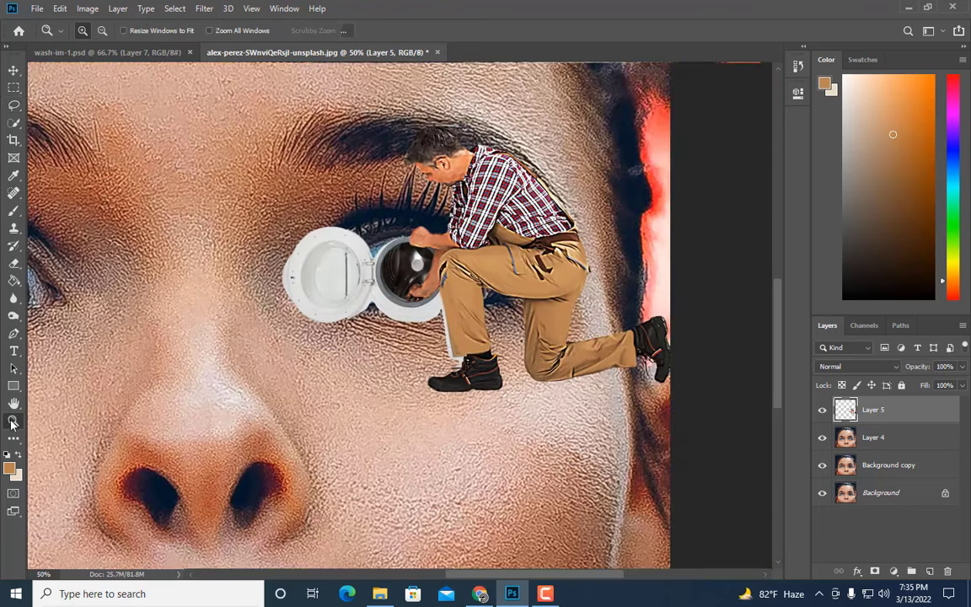
{"action": "left_click", "coordinate": [443, 239]}
{"action": "left_click", "coordinate": [443, 239]}
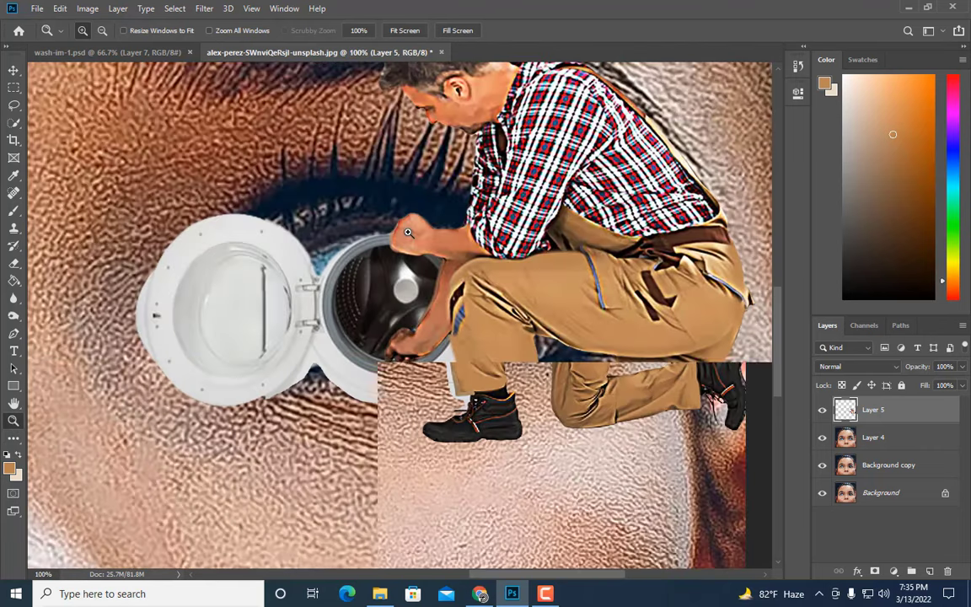
{"action": "left_click", "coordinate": [346, 235]}
{"action": "left_click", "coordinate": [345, 233]}
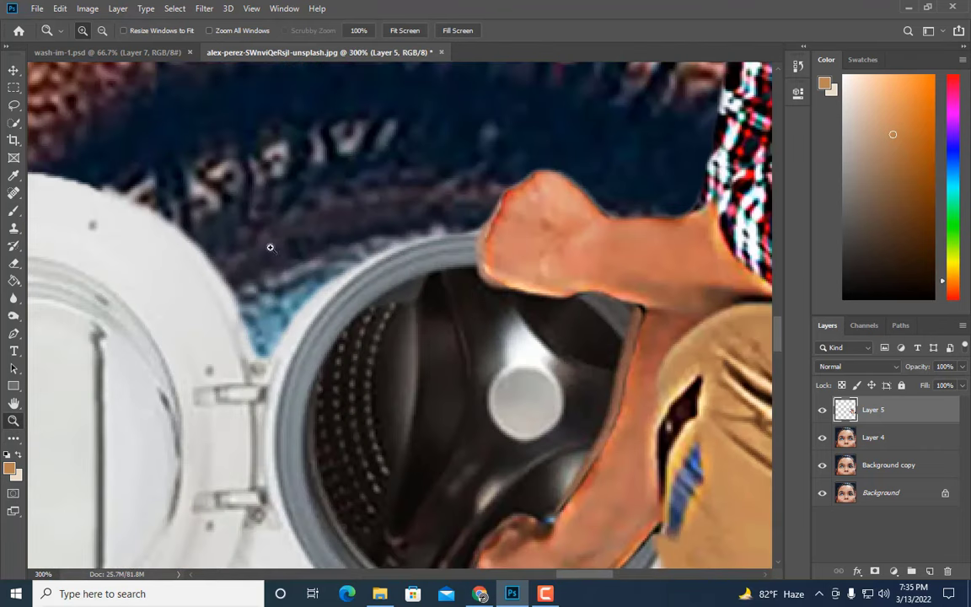
{"action": "left_click", "coordinate": [15, 263]}
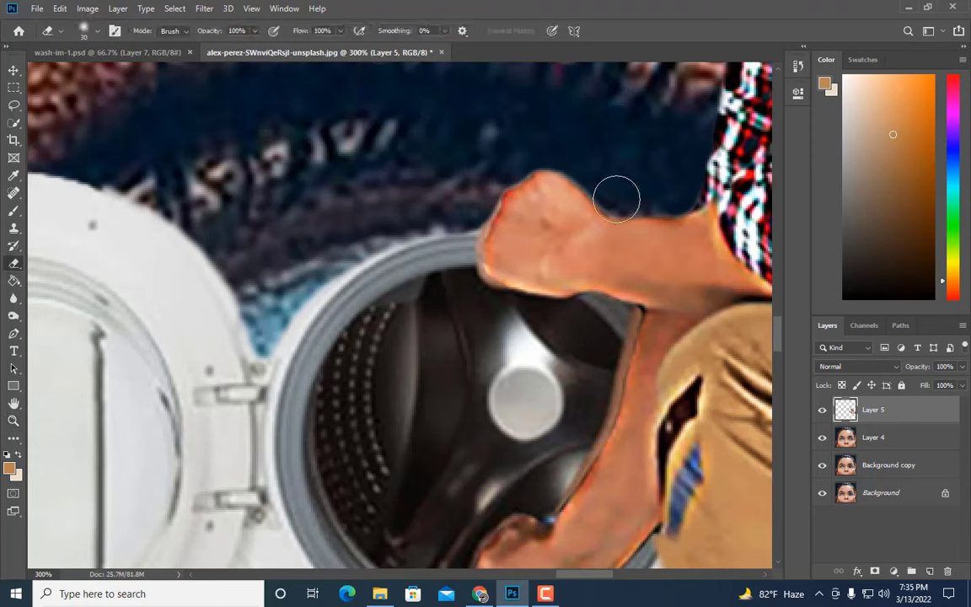
{"action": "key", "text": "bracketleft"}
{"action": "key", "text": "bracketleft"}
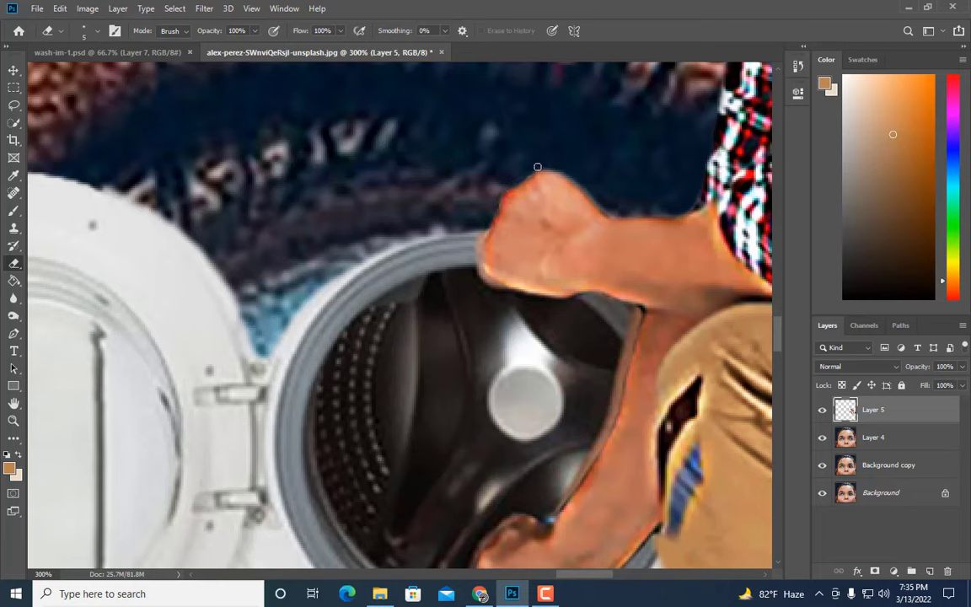
{"action": "left_click_drag", "start_coordinate": [537, 167], "coordinate": [603, 205]}
{"action": "scroll", "coordinate": [504, 182], "scroll_direction": "down", "scroll_amount": 2}
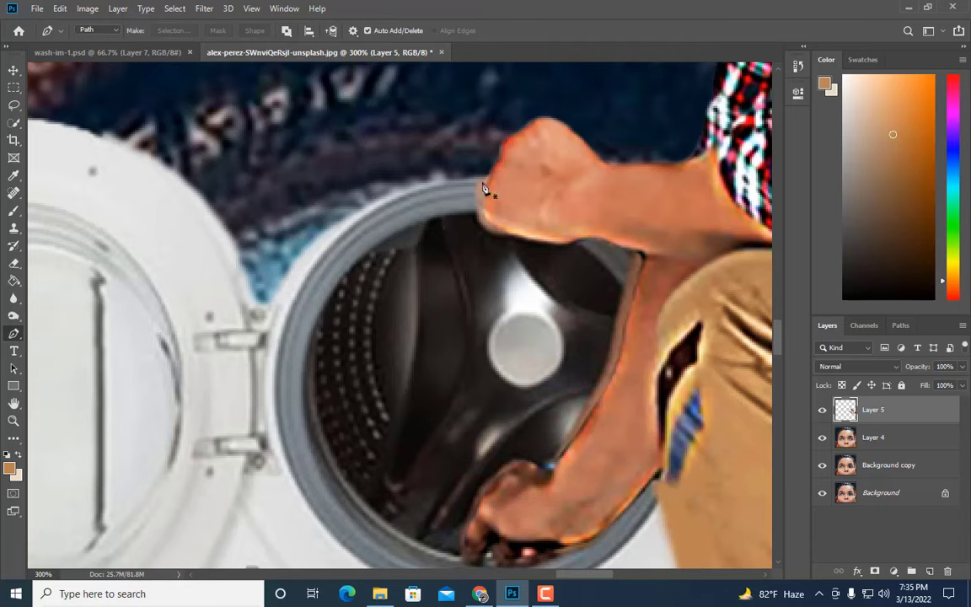
Start a pen path at the fist and curve it along the drum's upper rim to the hinge
{"action": "left_click", "coordinate": [485, 177]}
{"action": "left_click", "coordinate": [278, 338]}
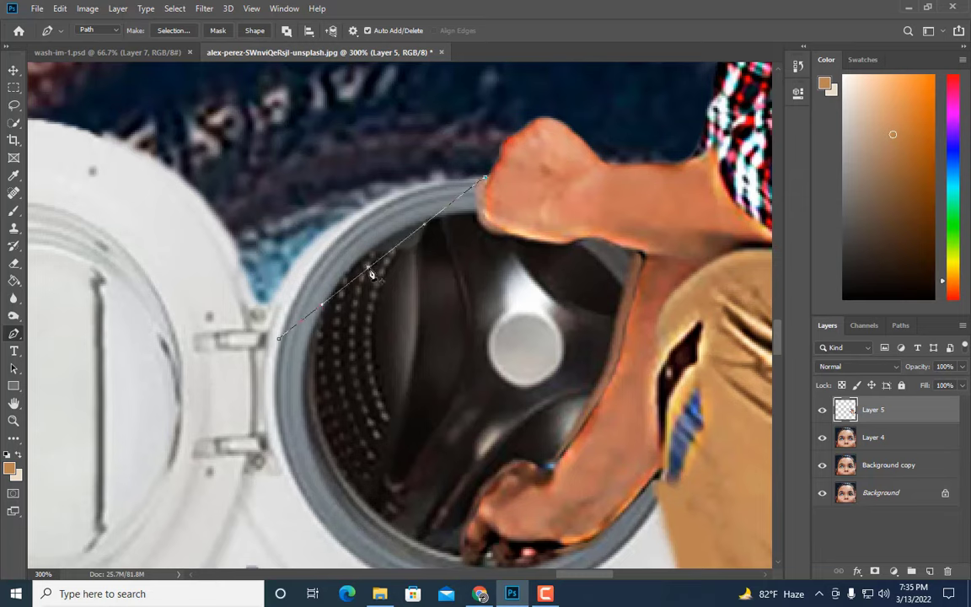
{"action": "left_click_drag", "start_coordinate": [371, 274], "coordinate": [425, 263]}
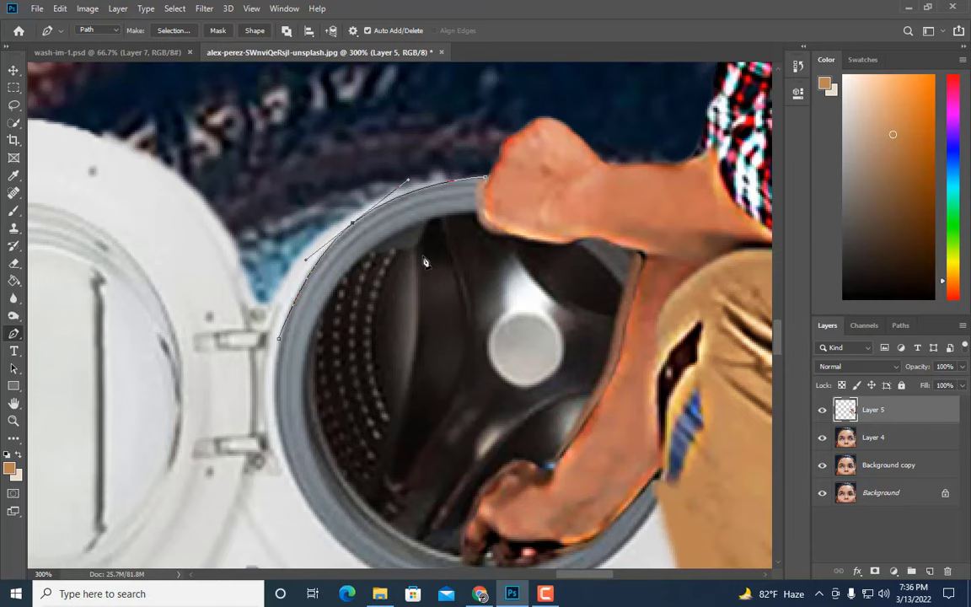
{"action": "left_click_drag", "start_coordinate": [285, 344], "coordinate": [280, 346]}
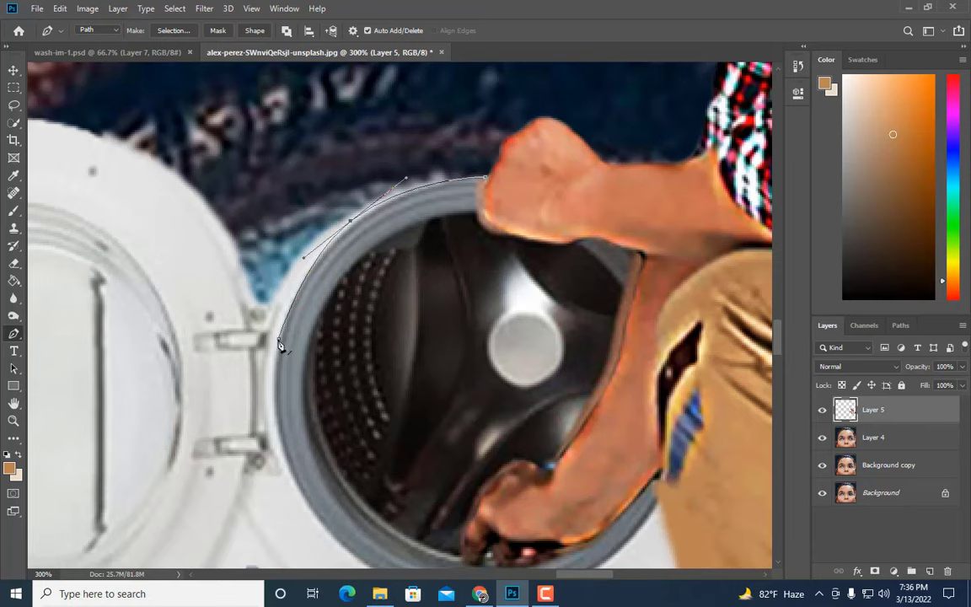
{"action": "left_click", "coordinate": [280, 346]}
{"action": "scroll", "coordinate": [295, 316], "scroll_direction": "down", "scroll_amount": 1}
{"action": "scroll", "coordinate": [278, 306], "scroll_direction": "down", "scroll_amount": 1}
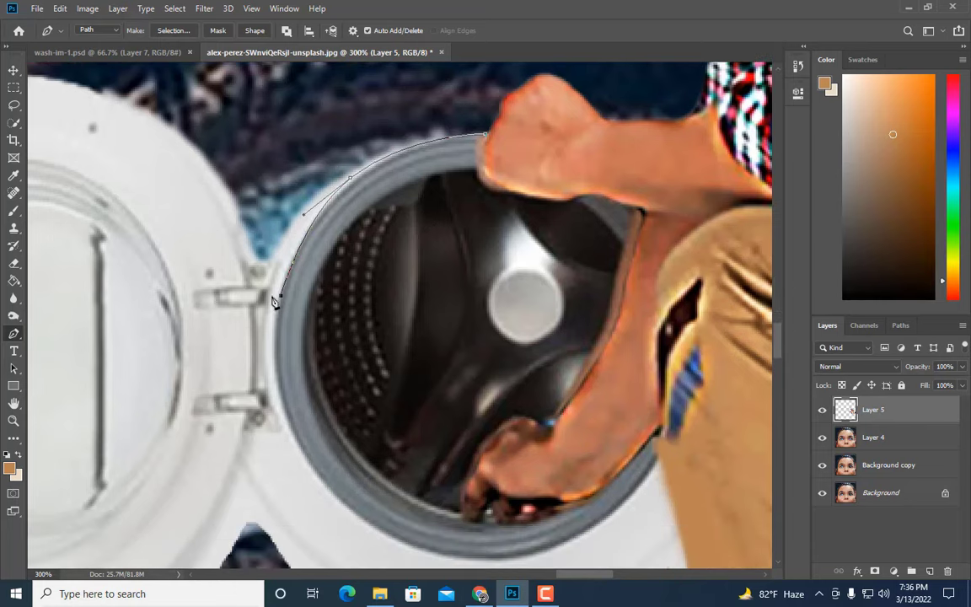
{"action": "left_click_drag", "start_coordinate": [268, 291], "coordinate": [299, 293]}
{"action": "key", "text": "ctrl+minus"}
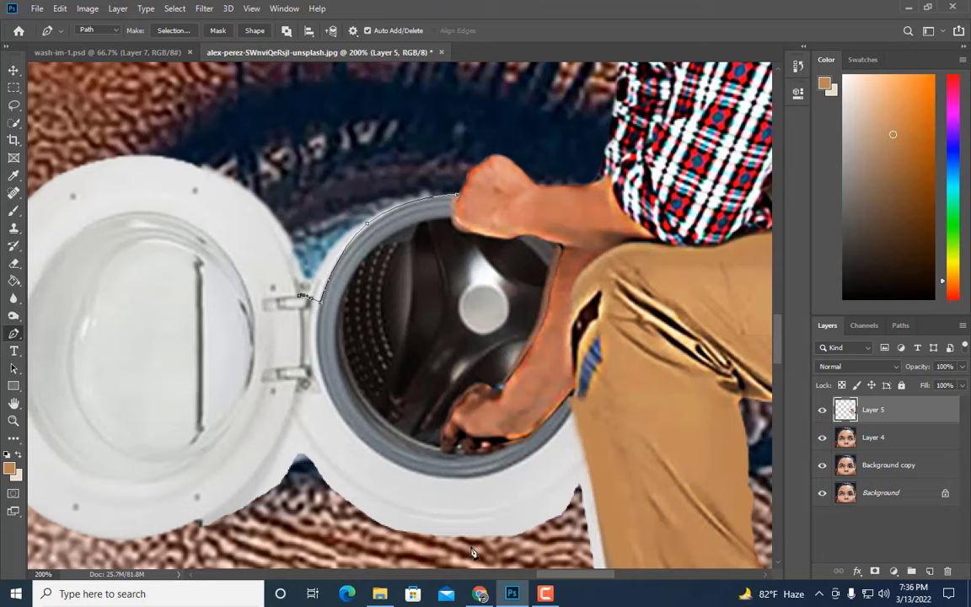
Continue the pen path over the door's top and down its left edge
{"action": "left_click_drag", "start_coordinate": [564, 577], "coordinate": [543, 576]}
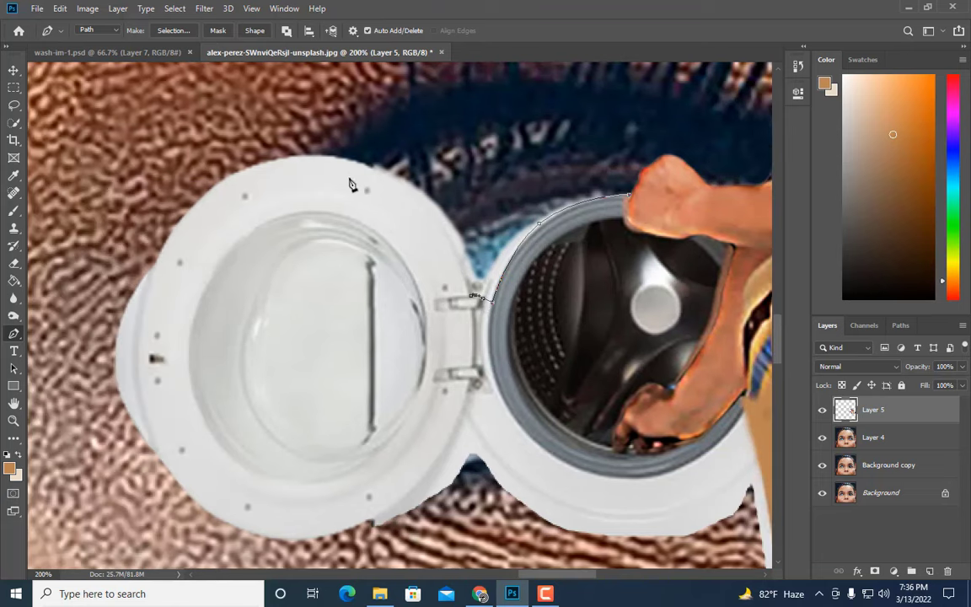
{"action": "left_click_drag", "start_coordinate": [342, 158], "coordinate": [395, 213]}
{"action": "left_click_drag", "start_coordinate": [336, 244], "coordinate": [308, 217]}
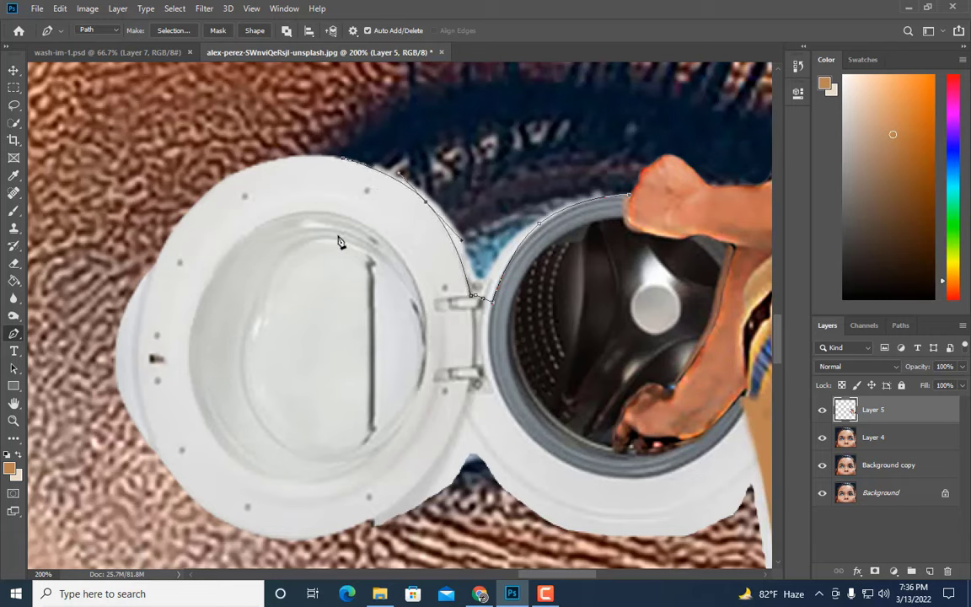
{"action": "left_click_drag", "start_coordinate": [180, 219], "coordinate": [214, 203]}
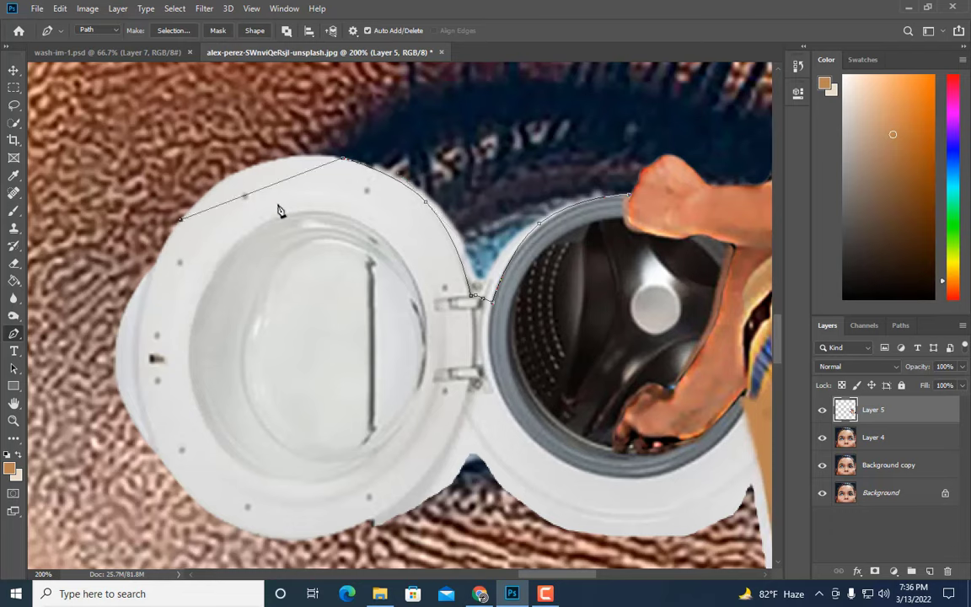
{"action": "mouse_move", "coordinate": [458, 195]}
{"action": "left_mouse_down"}
{"action": "mouse_move", "coordinate": [405, 192]}
{"action": "mouse_move", "coordinate": [349, 166]}
{"action": "left_mouse_up"}
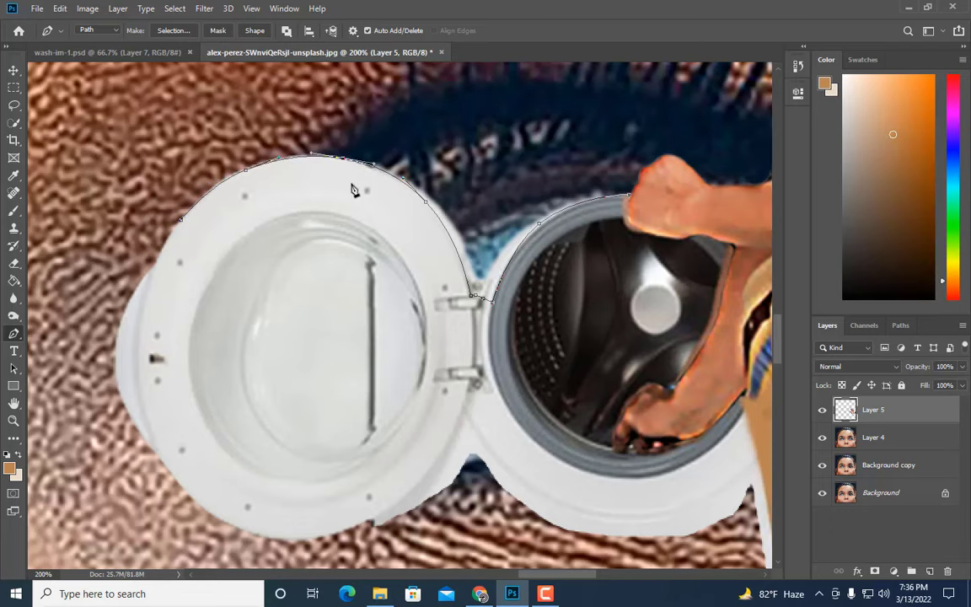
{"action": "scroll", "coordinate": [354, 190], "scroll_direction": "down", "scroll_amount": 2}
{"action": "left_click", "coordinate": [161, 394]}
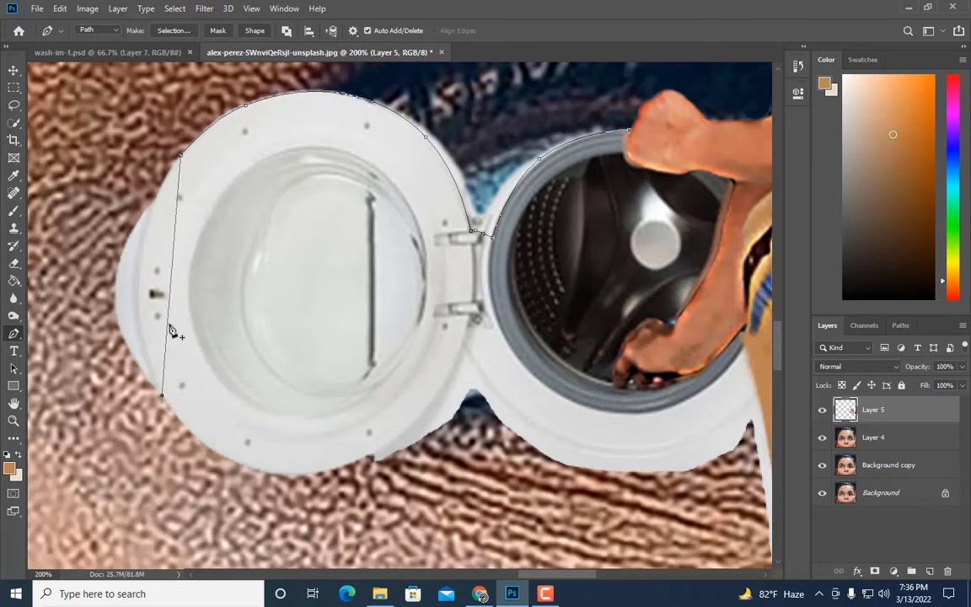
{"action": "left_click", "coordinate": [170, 279]}
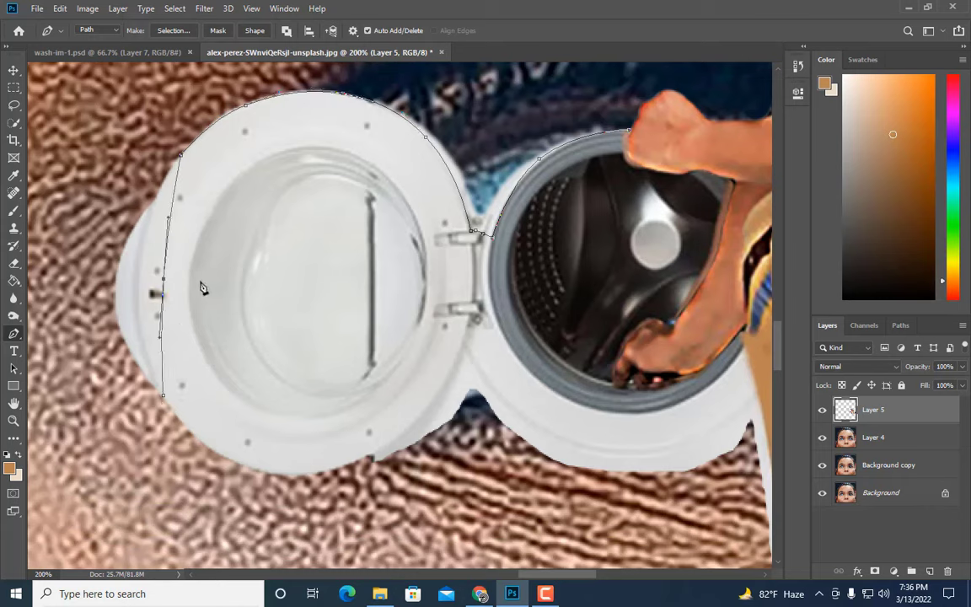
{"action": "key", "text": "Left"}
{"action": "key", "text": "Left"}
{"action": "key", "text": "Left"}
{"action": "key", "text": "Left"}
{"action": "key", "text": "Left"}
{"action": "key", "text": "Left"}
{"action": "key", "text": "Left"}
{"action": "key", "text": "Left"}
{"action": "key", "text": "Left"}
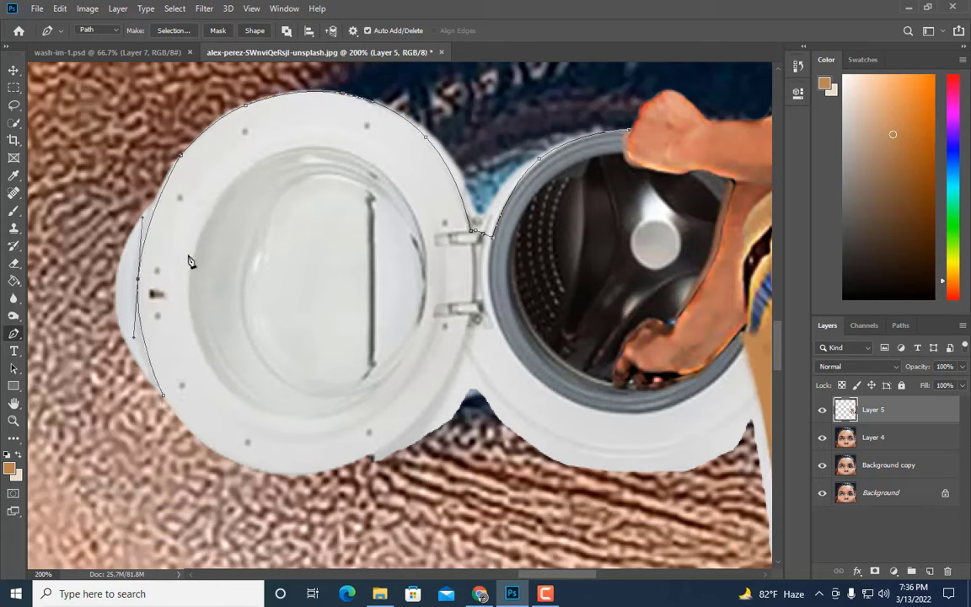
{"action": "left_click_drag", "start_coordinate": [143, 217], "coordinate": [145, 168]}
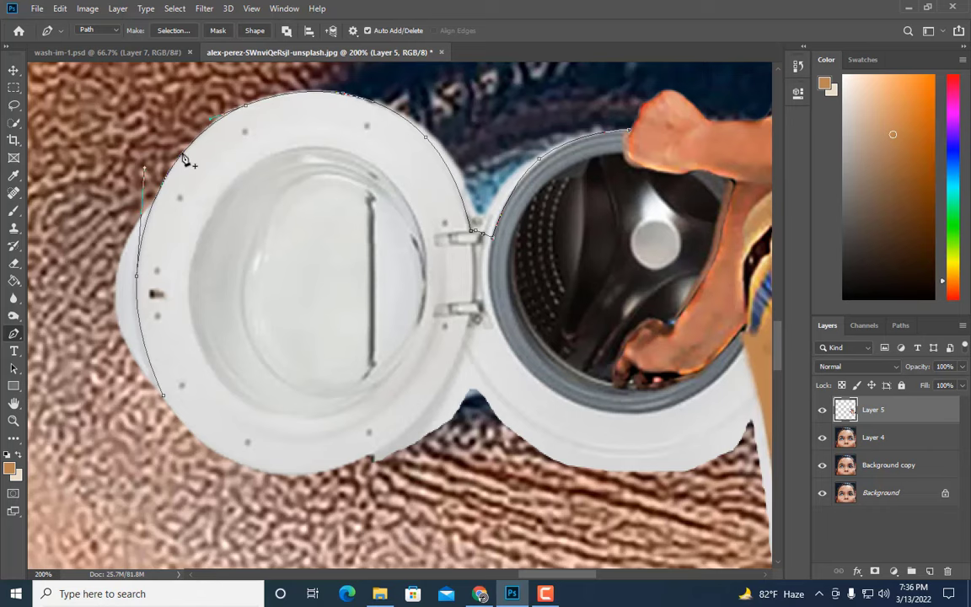
{"action": "scroll", "coordinate": [253, 354], "scroll_direction": "down", "scroll_amount": 1}
{"action": "scroll", "coordinate": [288, 447], "scroll_direction": "down", "scroll_amount": 2}
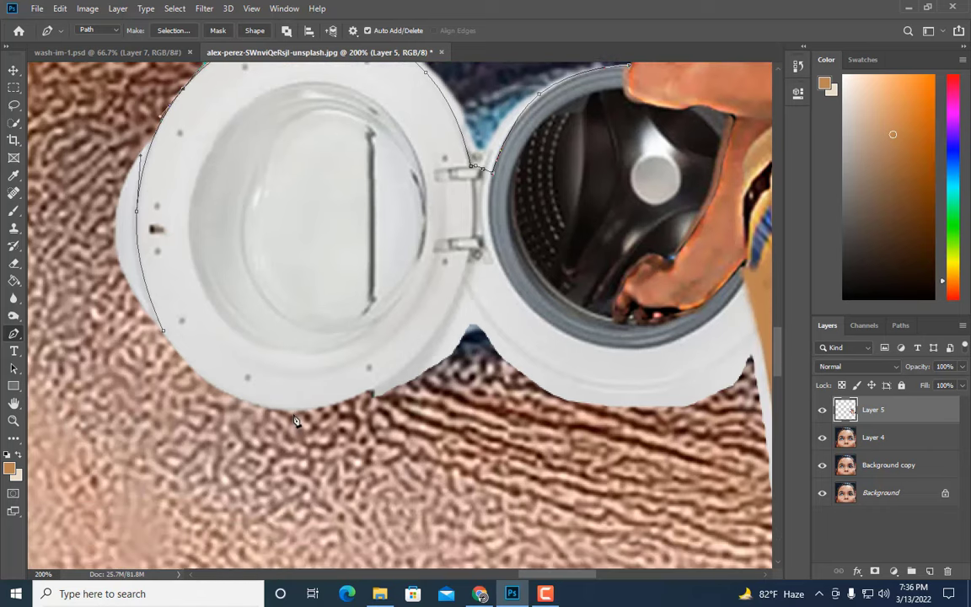
Extend the pen path along the door's bottom edge to the lower hinge
{"action": "left_click_drag", "start_coordinate": [295, 413], "coordinate": [215, 358]}
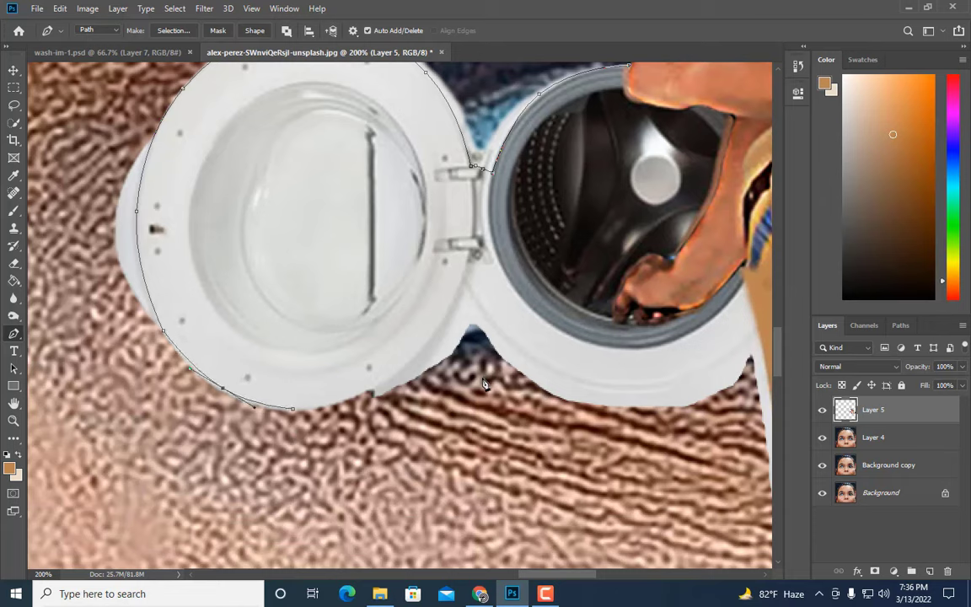
{"action": "left_click_drag", "start_coordinate": [166, 336], "coordinate": [180, 358]}
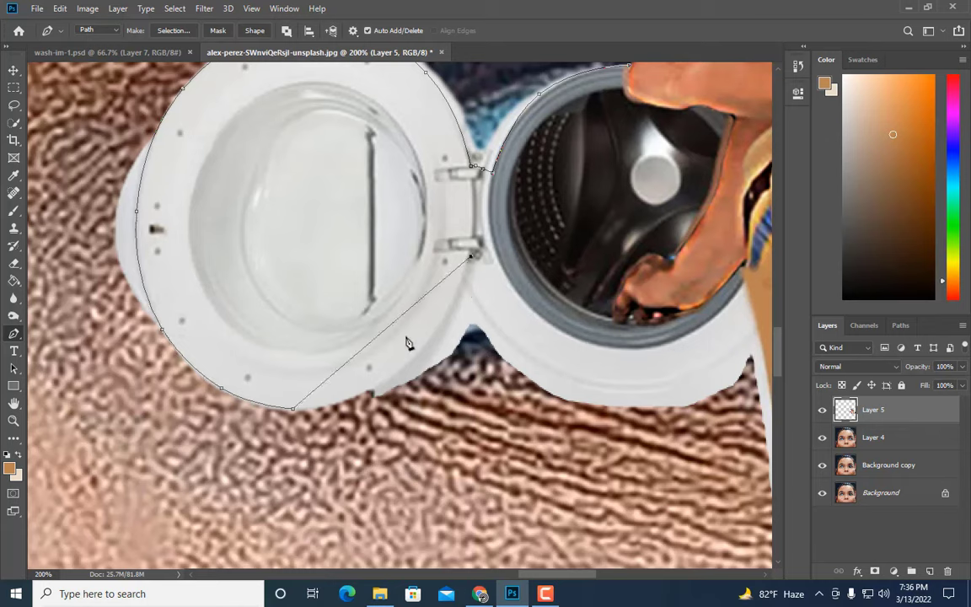
{"action": "left_click_drag", "start_coordinate": [391, 327], "coordinate": [432, 293]}
{"action": "left_click", "coordinate": [471, 256]}
{"action": "left_click_drag", "start_coordinate": [429, 369], "coordinate": [434, 371]}
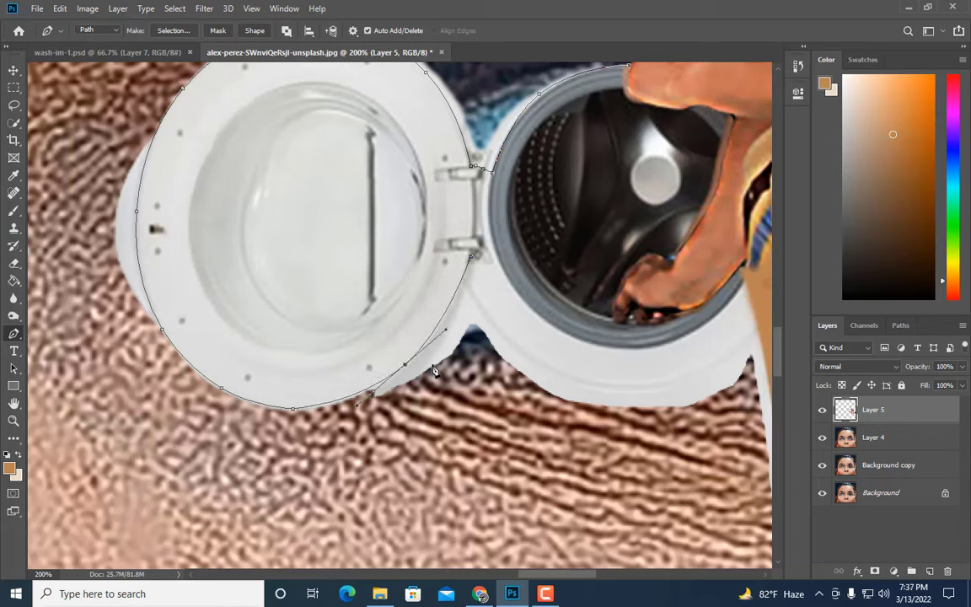
{"action": "left_click", "coordinate": [271, 403], "text": "ctrl"}
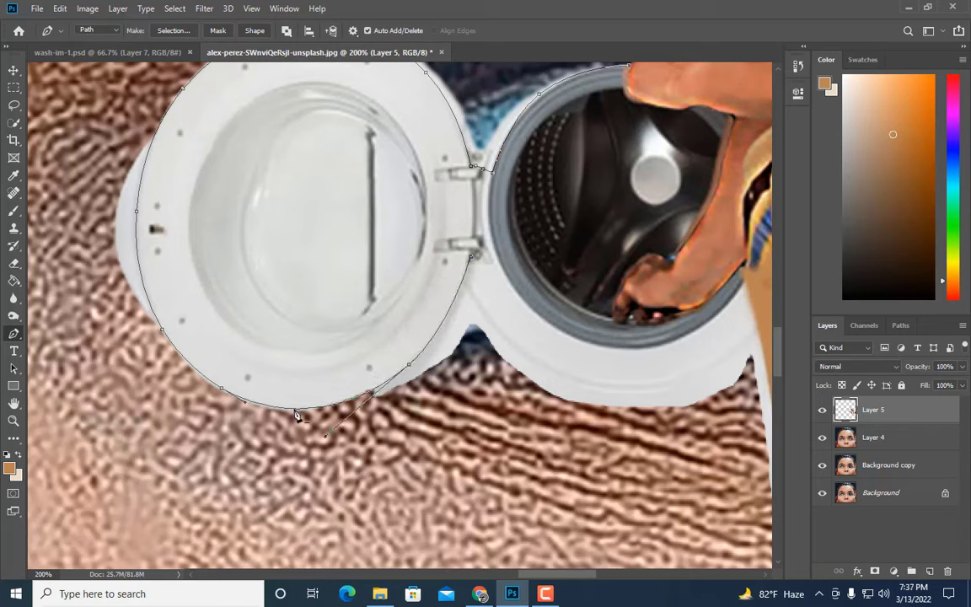
{"action": "left_click", "coordinate": [473, 252], "text": "ctrl"}
Continue the path around the drum's lower rim and down the trouser leg edge
{"action": "left_click", "coordinate": [494, 246]}
{"action": "left_click_drag", "start_coordinate": [682, 336], "coordinate": [733, 308]}
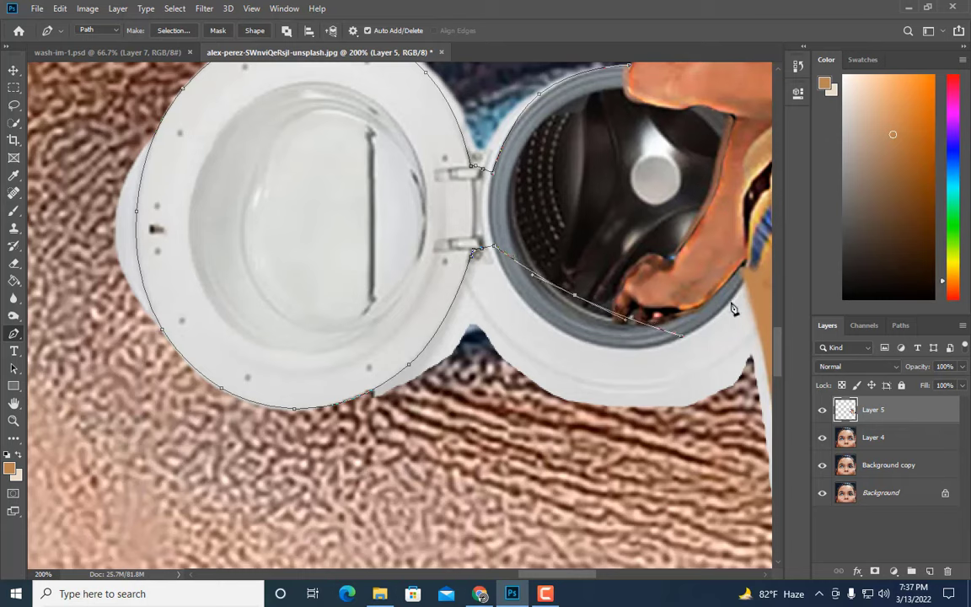
{"action": "left_click_drag", "start_coordinate": [733, 309], "coordinate": [731, 310]}
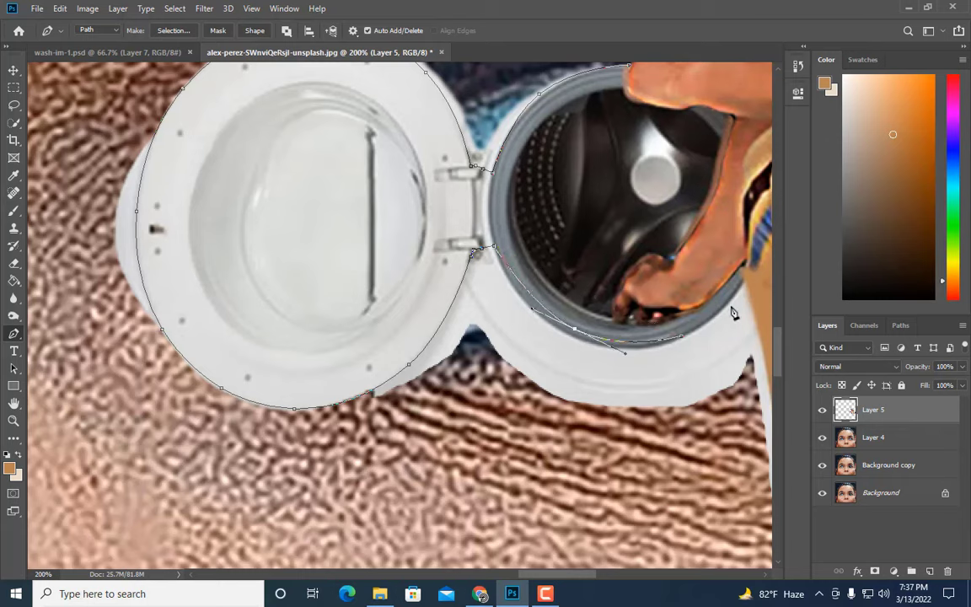
{"action": "left_click_drag", "start_coordinate": [649, 347], "coordinate": [650, 347]}
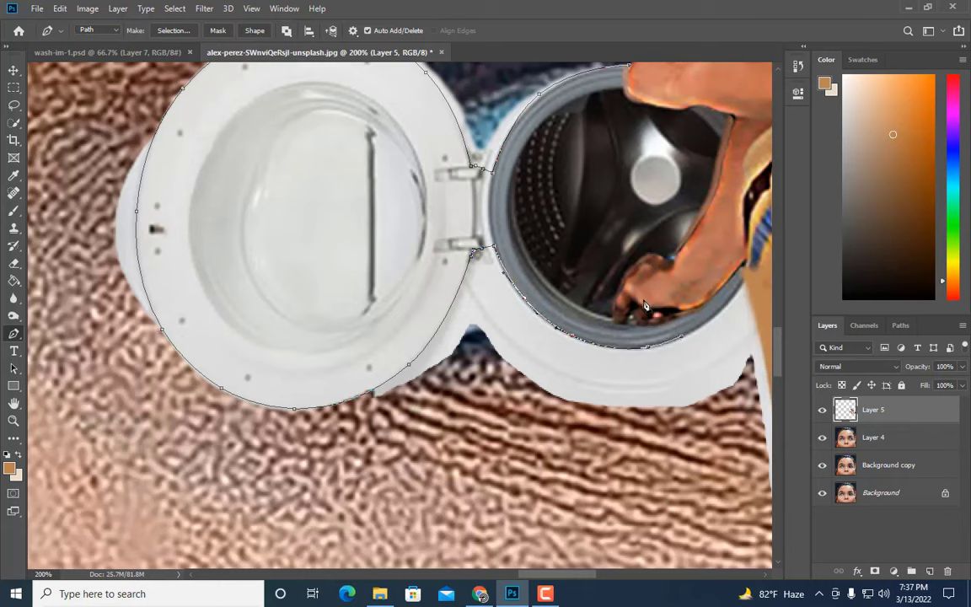
{"action": "left_click", "coordinate": [743, 281]}
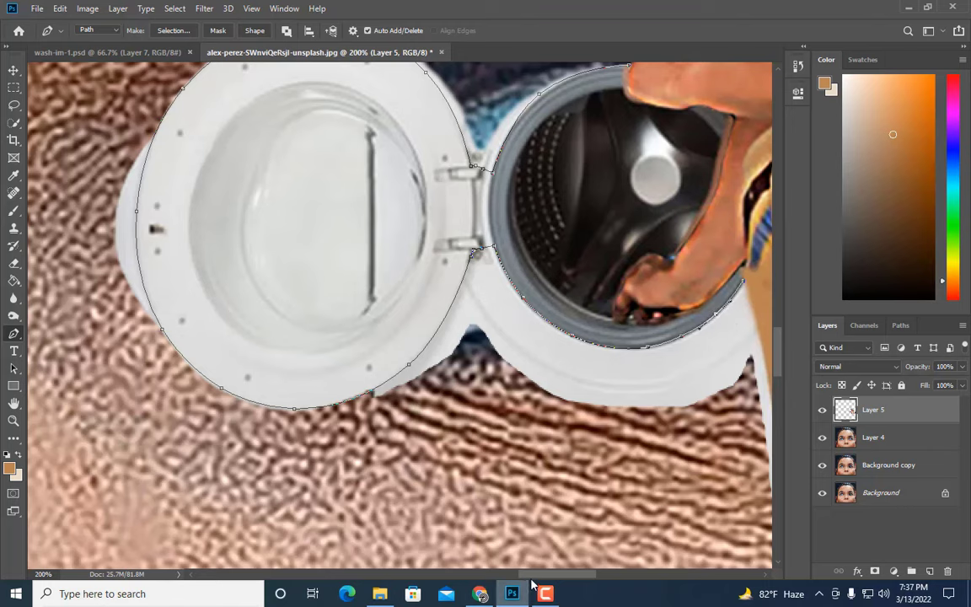
{"action": "left_click_drag", "start_coordinate": [548, 574], "coordinate": [582, 496]}
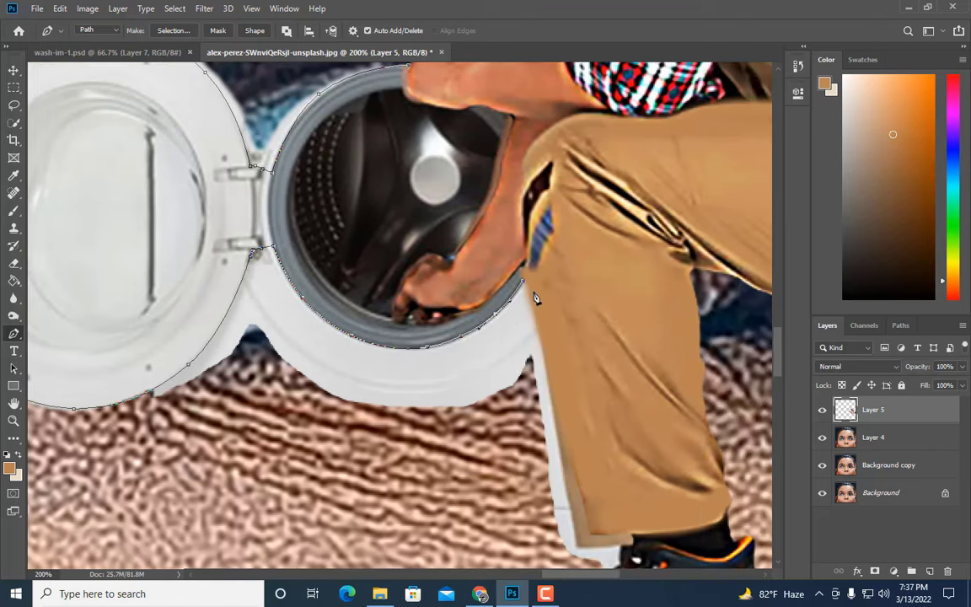
{"action": "scroll", "coordinate": [581, 353], "scroll_direction": "down", "scroll_amount": 2}
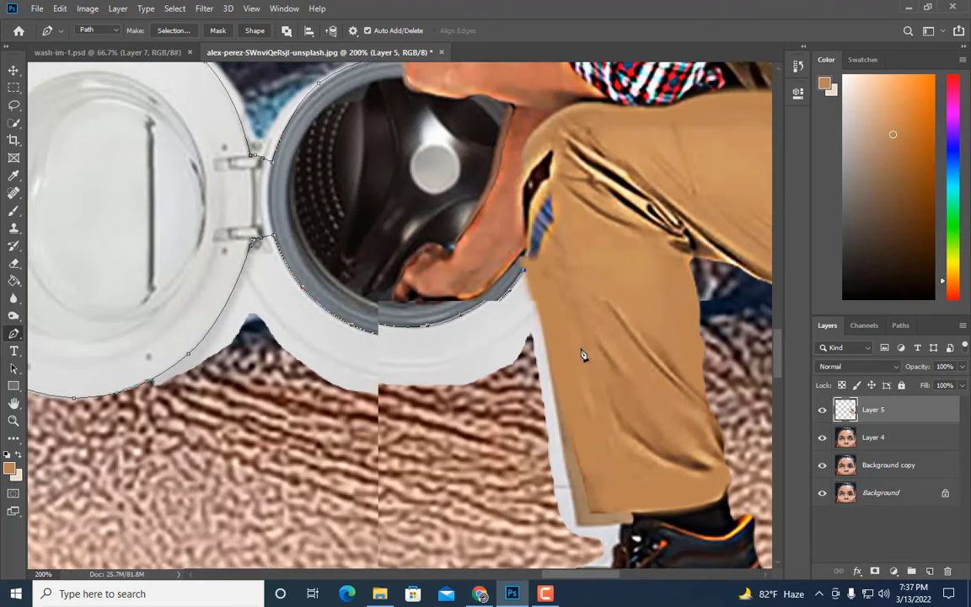
{"action": "scroll", "coordinate": [579, 514], "scroll_direction": "down", "scroll_amount": 1}
{"action": "left_click", "coordinate": [590, 478]}
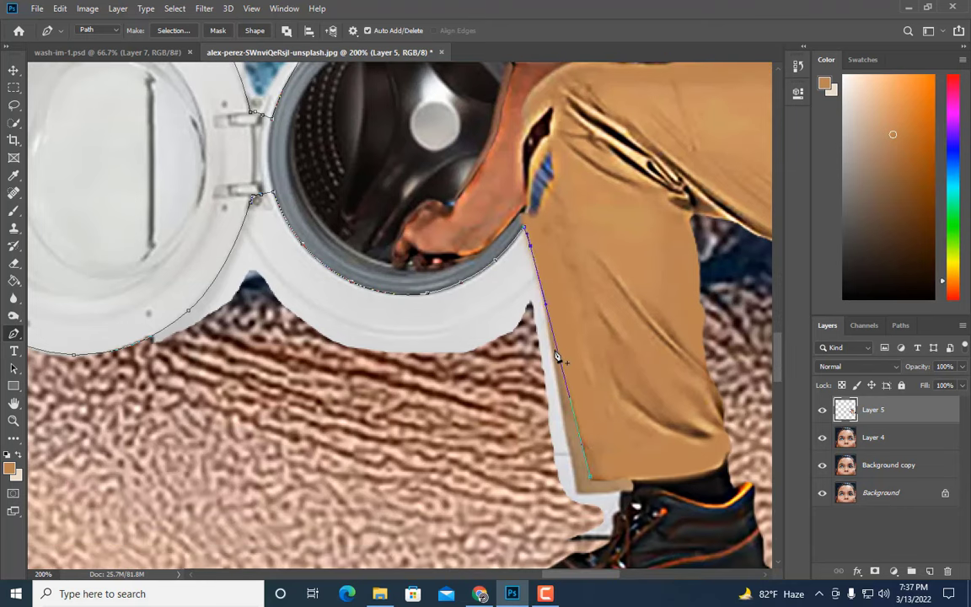
{"action": "scroll", "coordinate": [606, 421], "scroll_direction": "down", "scroll_amount": 2}
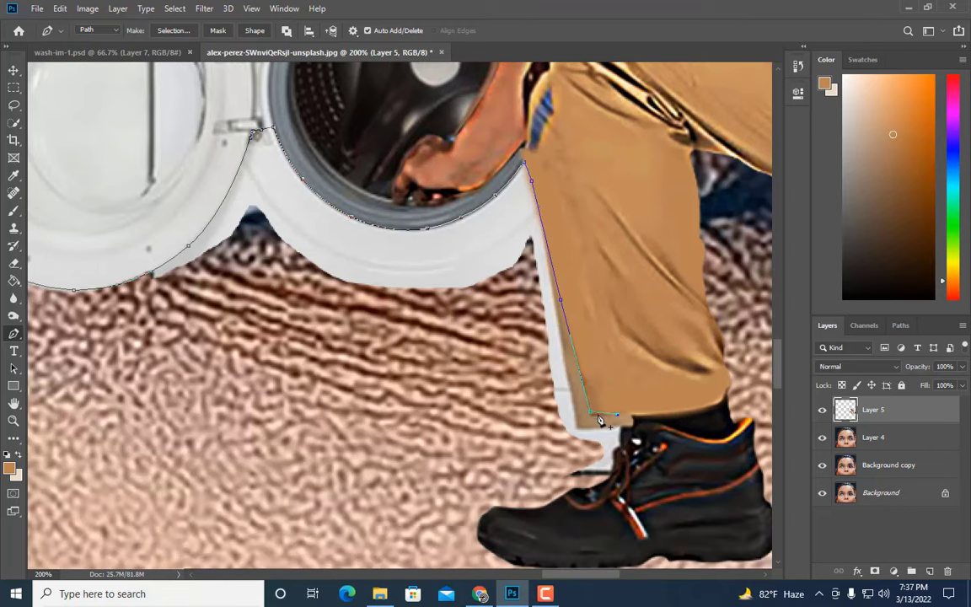
{"action": "scroll", "coordinate": [628, 417], "scroll_direction": "down", "scroll_amount": 2}
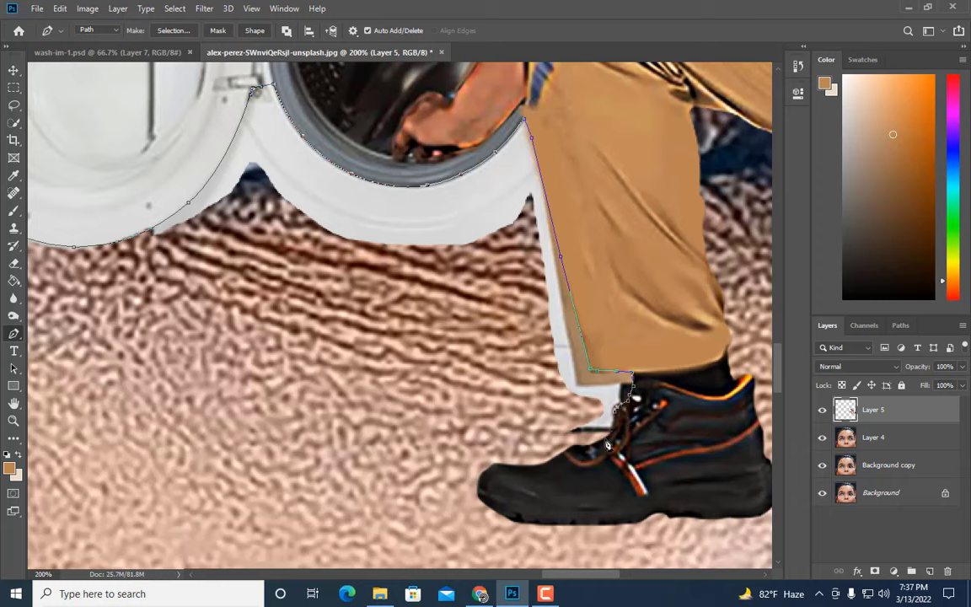
Trace a pen path around the washer body from the worker's shoe to his arm
{"action": "left_click", "coordinate": [607, 442]}
{"action": "left_click", "coordinate": [537, 424]}
{"action": "key", "text": "ctrl+minus"}
{"action": "left_click", "coordinate": [287, 367]}
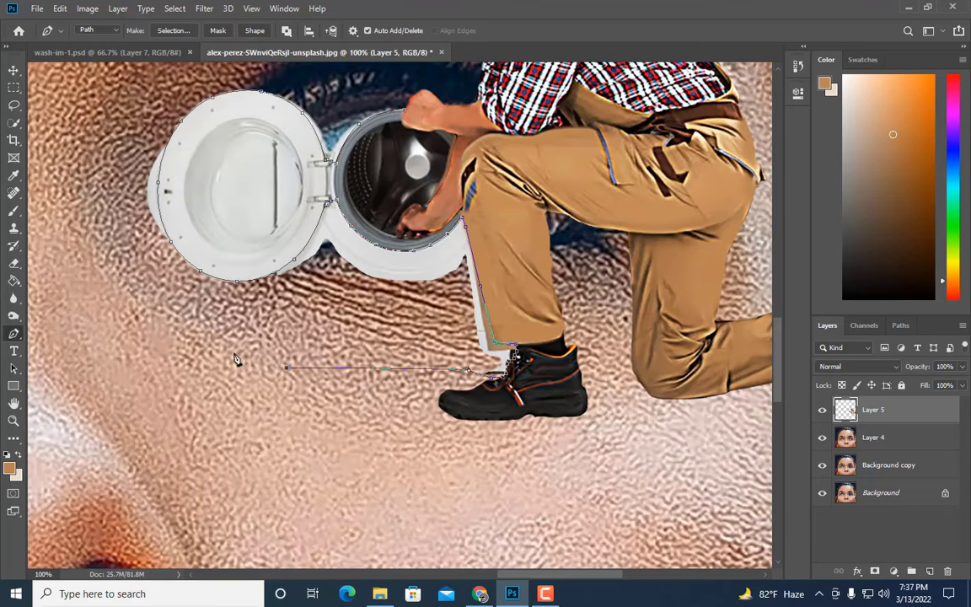
{"action": "left_click", "coordinate": [85, 301]}
{"action": "scroll", "coordinate": [112, 260], "scroll_direction": "up", "scroll_amount": 3}
{"action": "left_click", "coordinate": [105, 113]}
{"action": "left_click", "coordinate": [265, 83]}
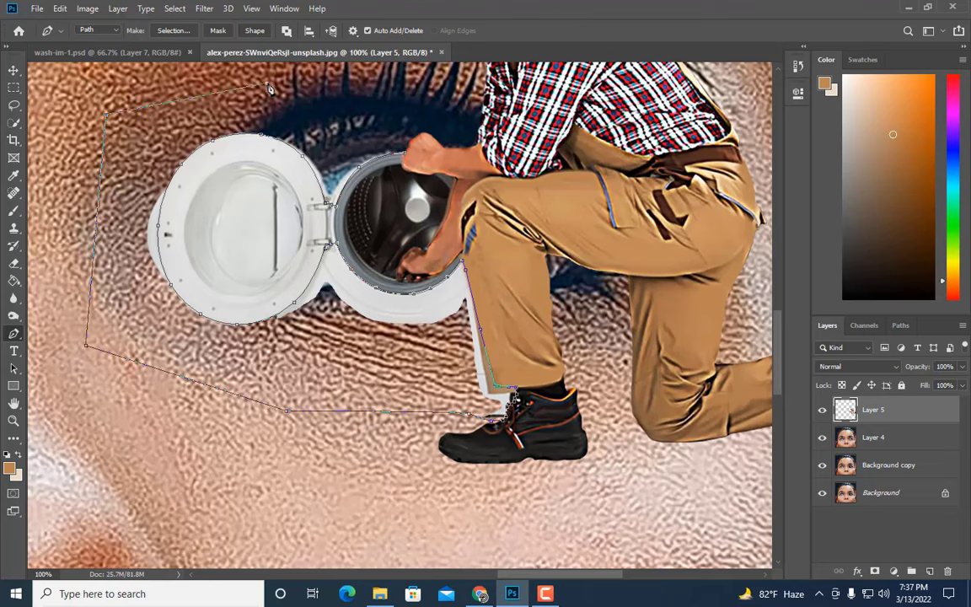
{"action": "left_click", "coordinate": [368, 94]}
{"action": "left_click", "coordinate": [397, 131]}
Turn the path into a selection, delete the white washer body, then deselect
{"action": "right_click", "coordinate": [350, 146]}
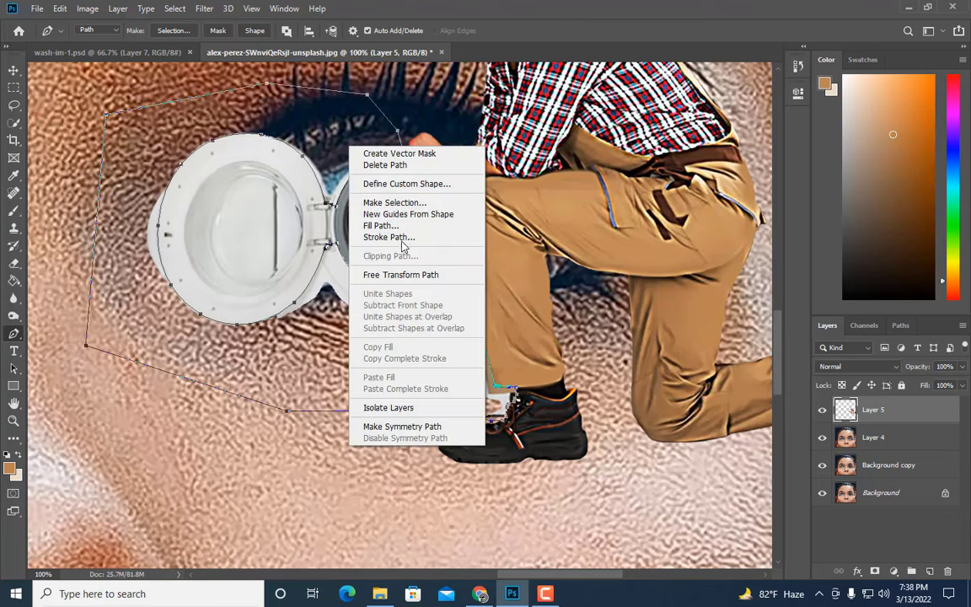
{"action": "left_click", "coordinate": [403, 206]}
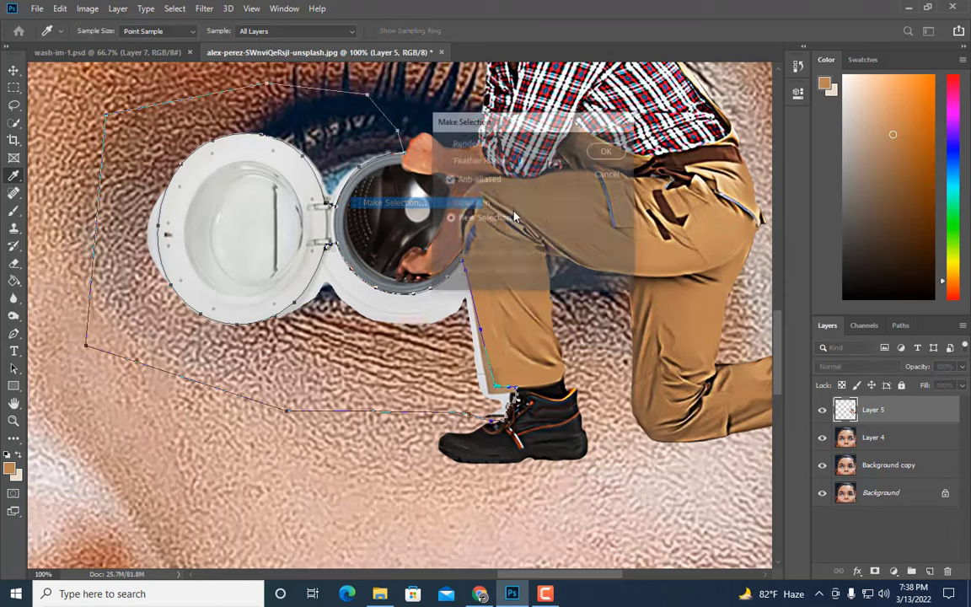
{"action": "left_click", "coordinate": [605, 152]}
{"action": "key", "text": "Delete"}
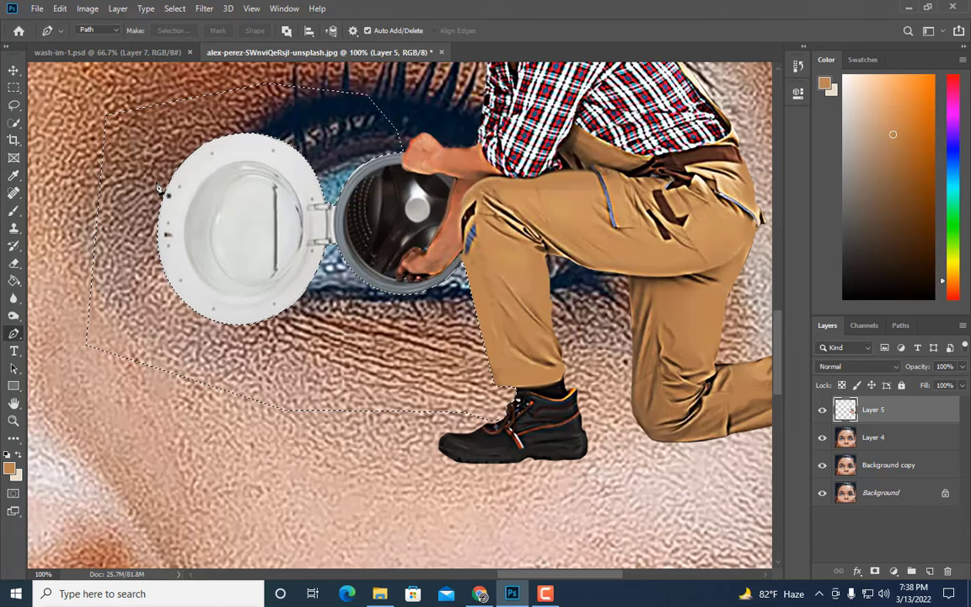
{"action": "left_click", "coordinate": [14, 87]}
{"action": "key", "text": "ctrl+d"}
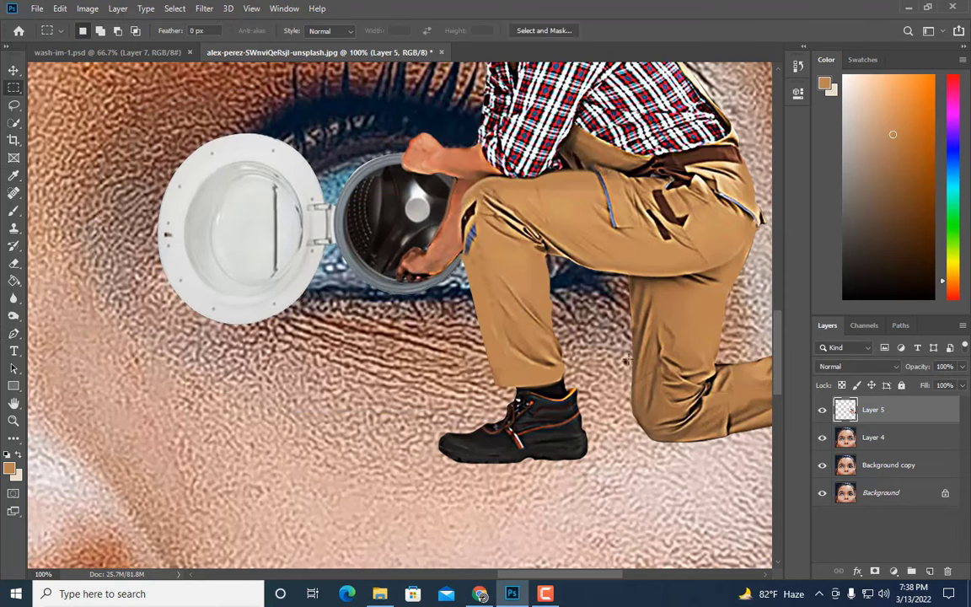
{"action": "key", "text": "ctrl+minus"}
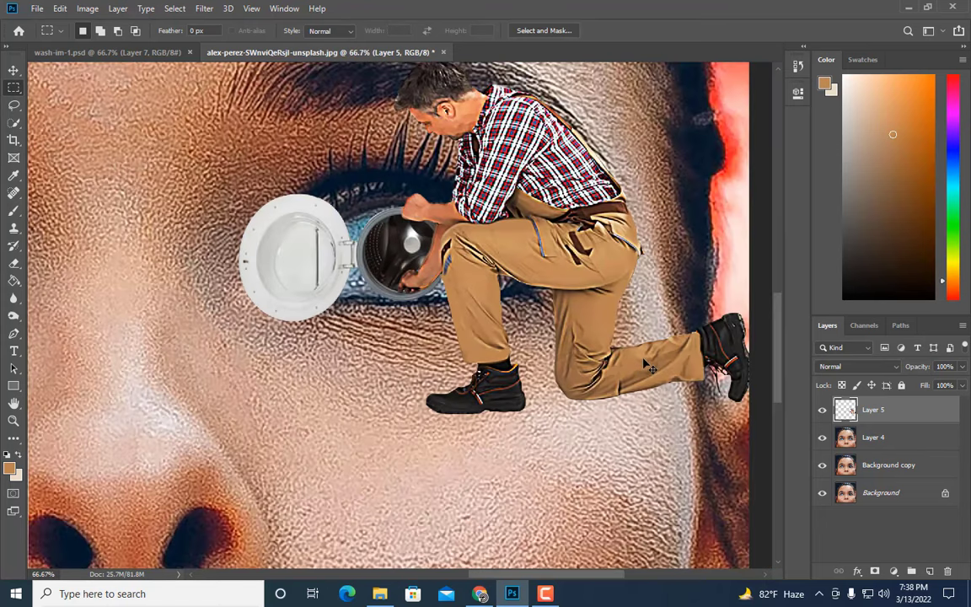
Compare Layer 5 on and off, then convert it to a smart object
{"action": "left_click", "coordinate": [823, 410]}
{"action": "left_click", "coordinate": [823, 411]}
{"action": "left_click", "coordinate": [823, 411]}
{"action": "left_click", "coordinate": [823, 411]}
{"action": "left_click", "coordinate": [822, 410]}
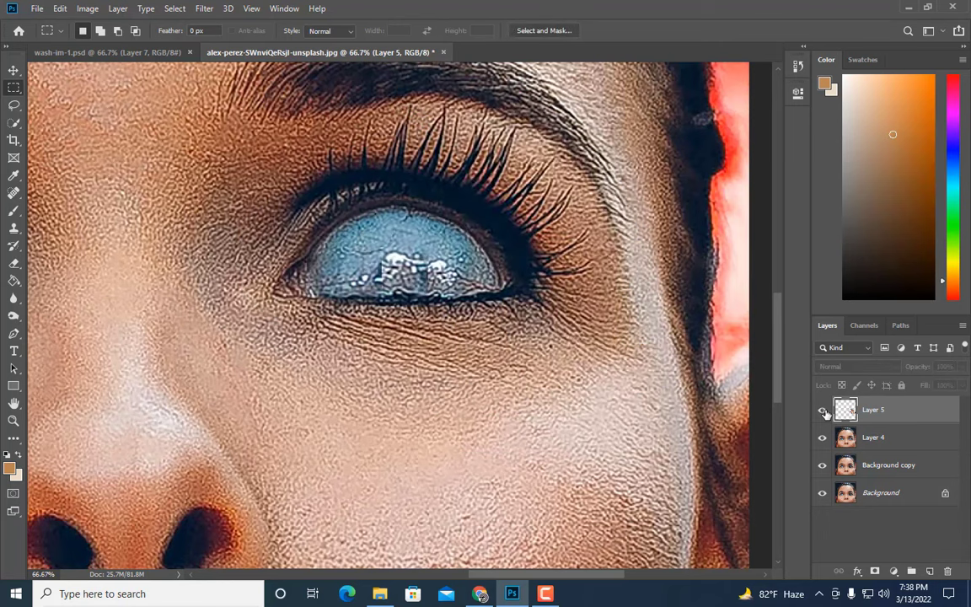
{"action": "left_click", "coordinate": [823, 411]}
{"action": "left_click", "coordinate": [823, 411]}
{"action": "left_click", "coordinate": [823, 410]}
{"action": "key", "text": "ctrl+minus"}
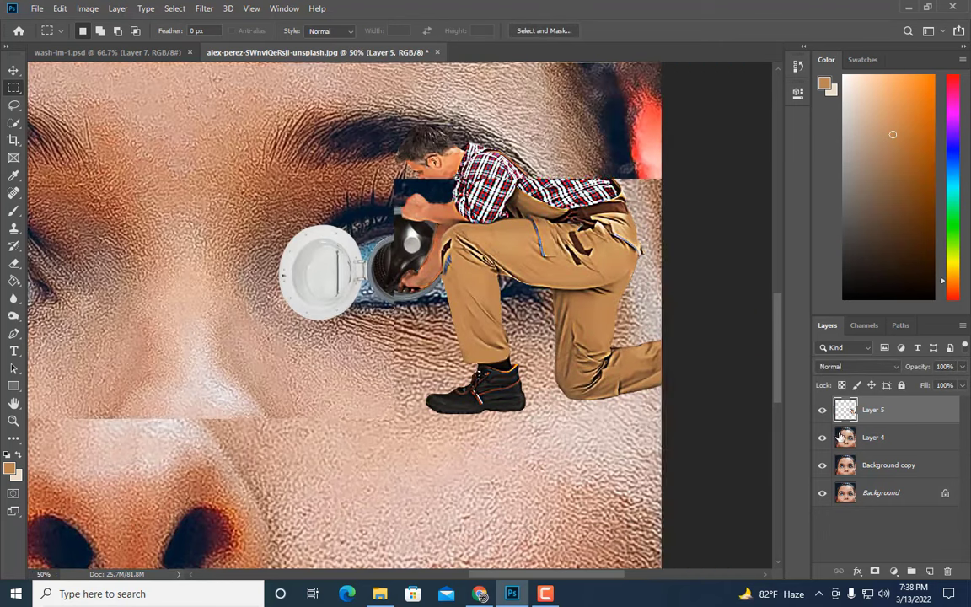
{"action": "right_click", "coordinate": [897, 416]}
{"action": "left_click", "coordinate": [801, 193]}
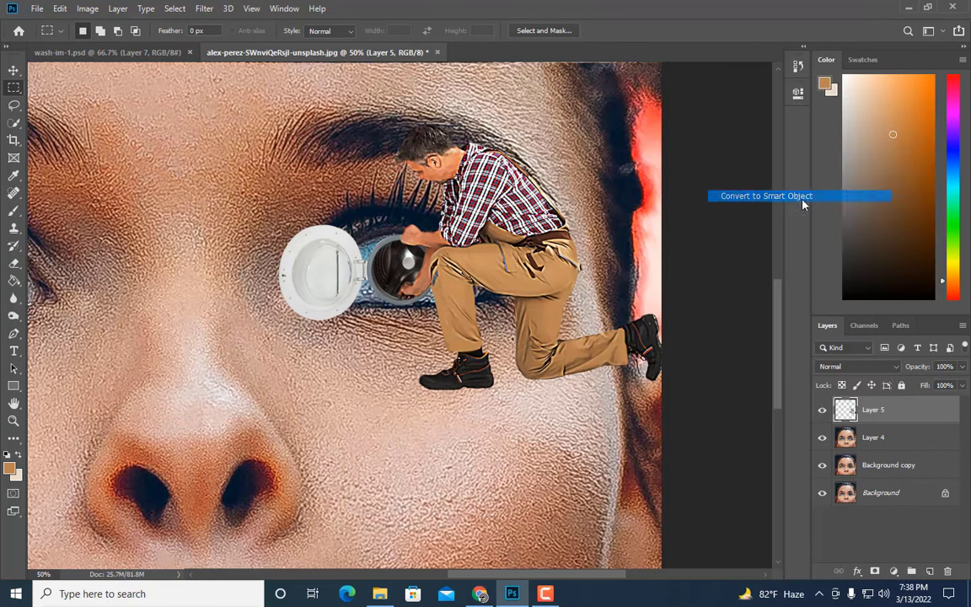
Scale the worker and washer to about 92% by 97%, nudged left over the eye
{"action": "key", "text": "ctrl+t"}
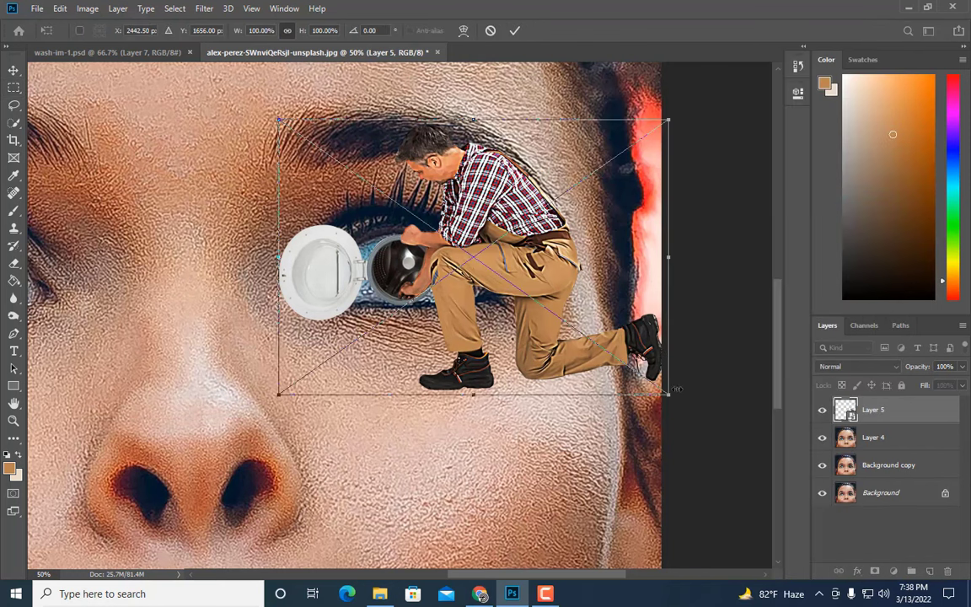
{"action": "left_click_drag", "start_coordinate": [666, 393], "coordinate": [662, 393]}
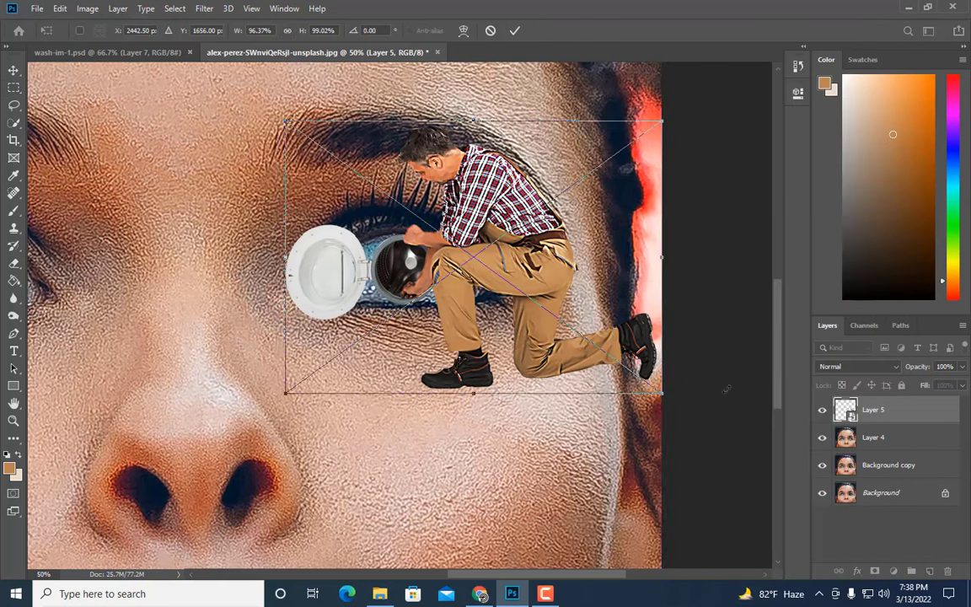
{"action": "key", "text": "Left"}
{"action": "key", "text": "Left"}
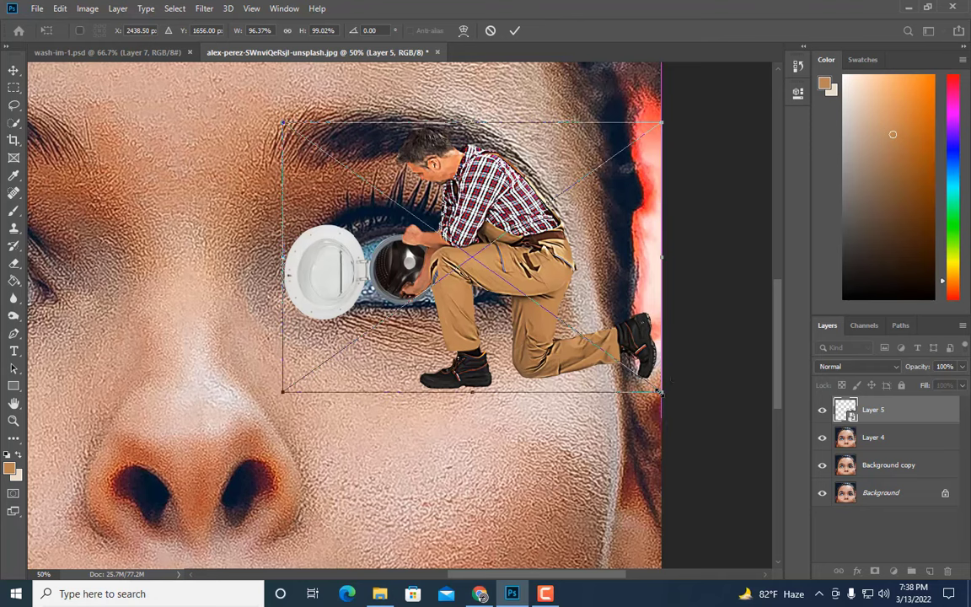
{"action": "left_click_drag", "start_coordinate": [661, 392], "coordinate": [654, 389]}
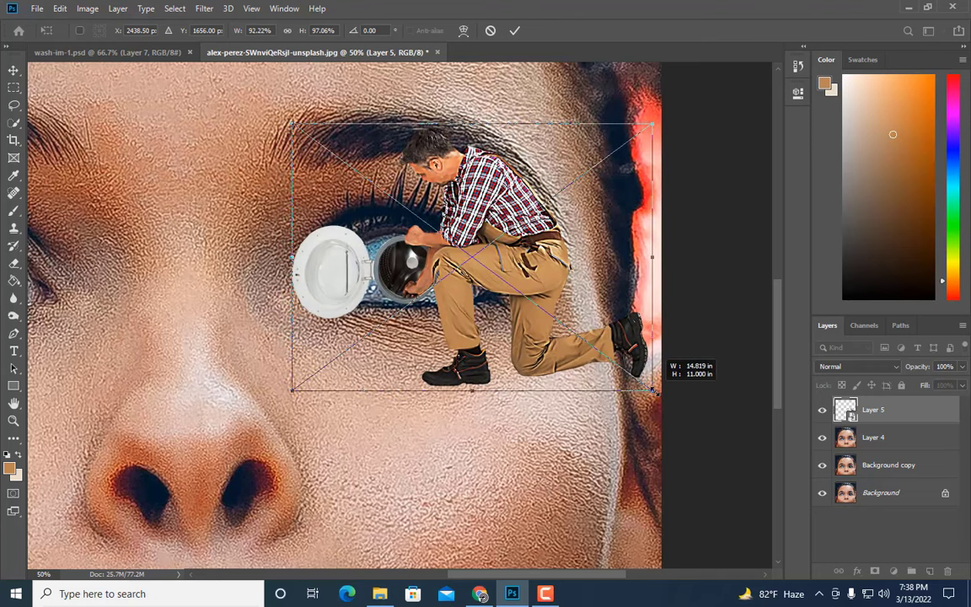
{"action": "key", "text": "Left"}
{"action": "key", "text": "Left"}
{"action": "key", "text": "Left"}
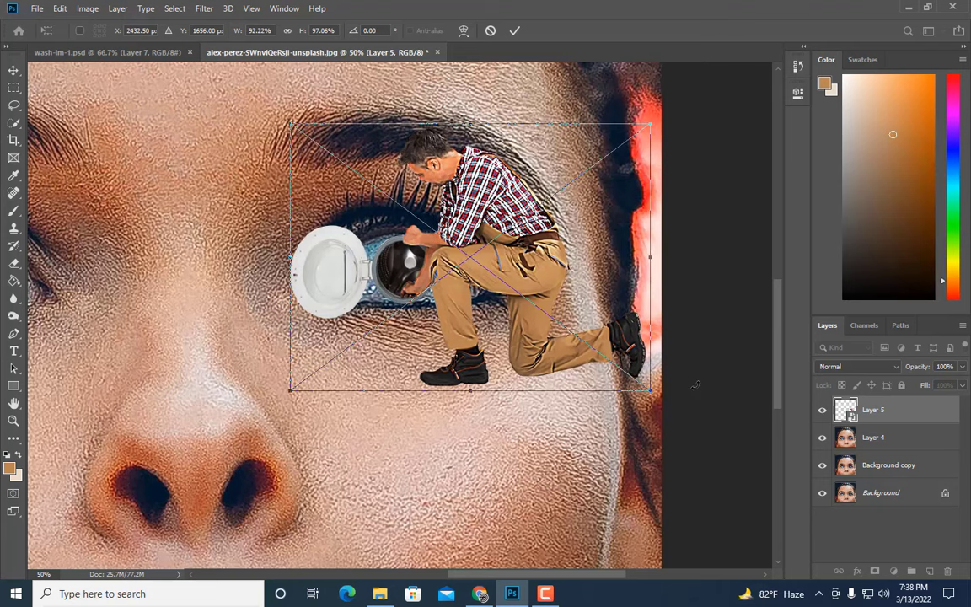
{"action": "key", "text": "Left"}
{"action": "key", "text": "Left"}
{"action": "key", "text": "Left"}
{"action": "key", "text": "Up"}
{"action": "key", "text": "Up"}
{"action": "key", "text": "Down"}
{"action": "key", "text": "Down"}
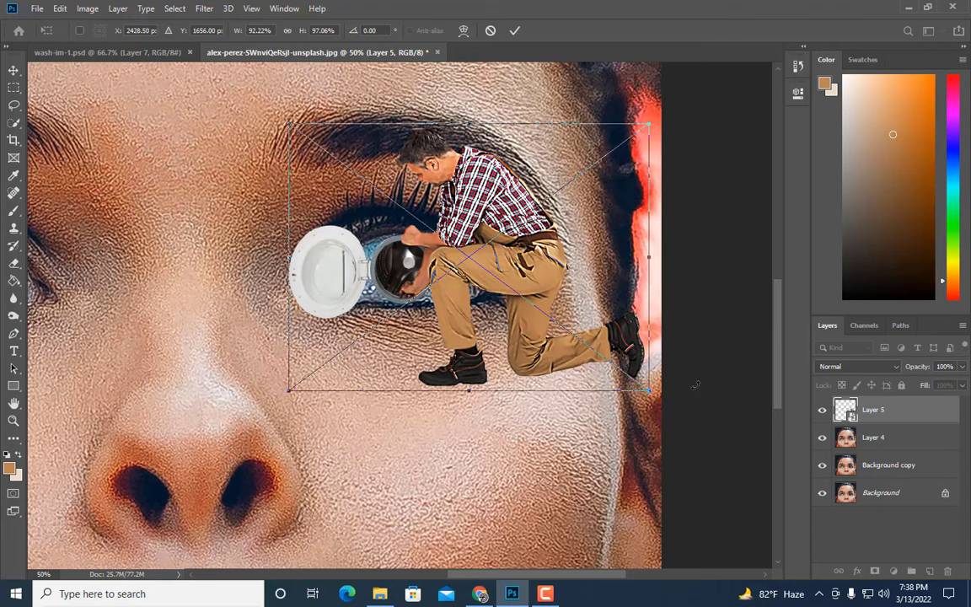
{"action": "key", "text": "Return"}
{"action": "key", "text": "ctrl+minus"}
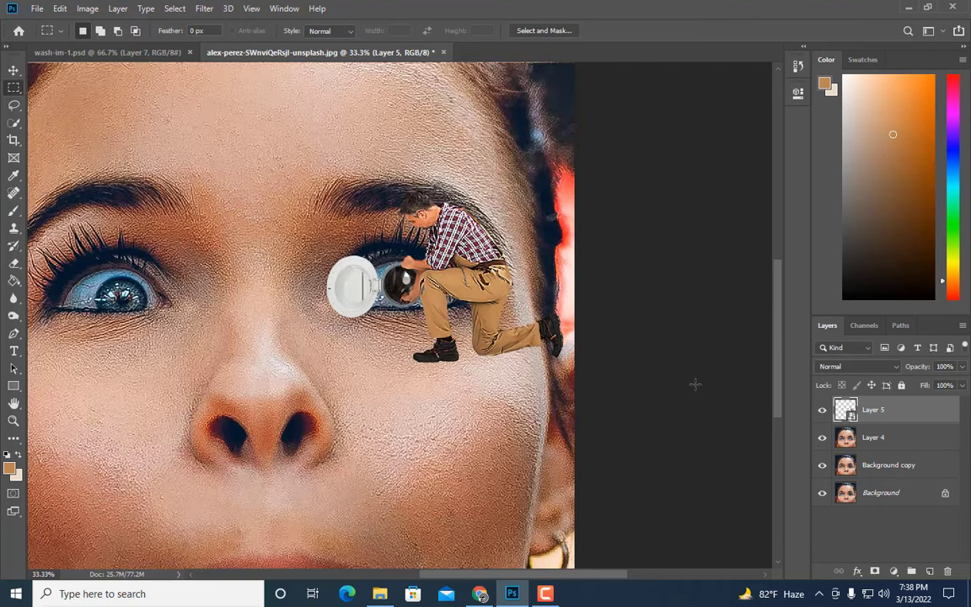
At 33.3% zoom, free-transform Layer 5 to about 102% by 106%, nudged two steps right
{"action": "key", "text": "ctrl+minus"}
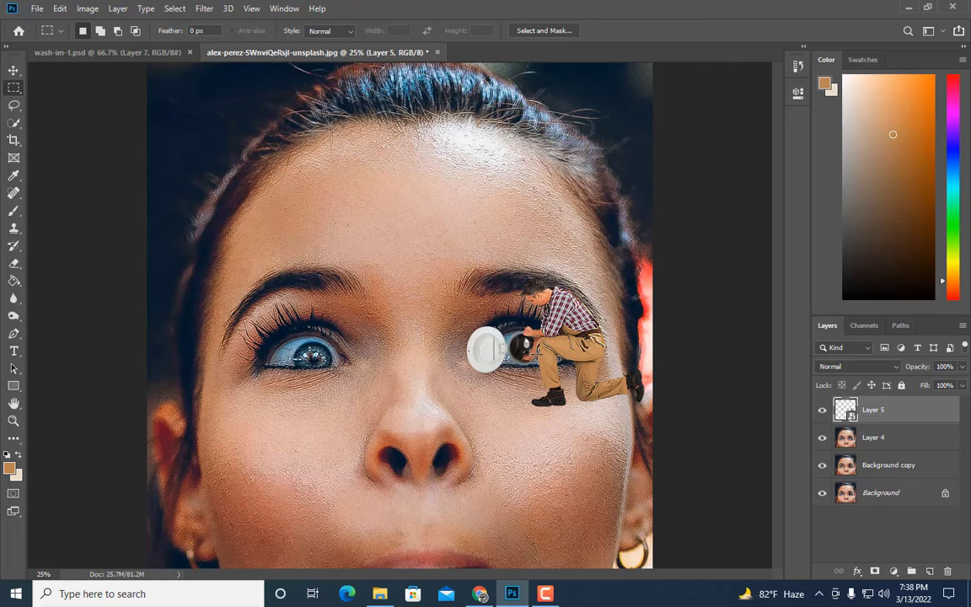
{"action": "key", "text": "ctrl+plus"}
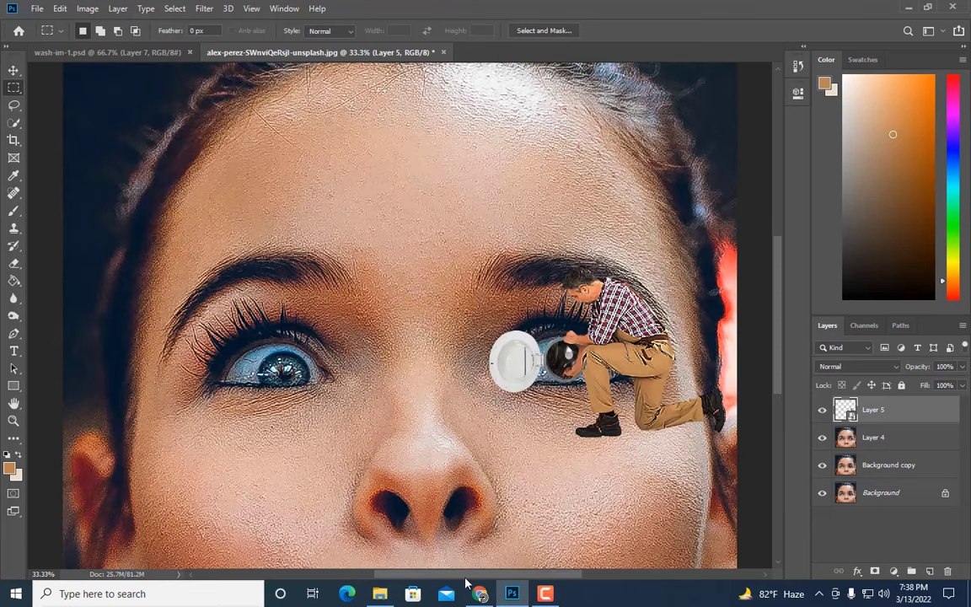
{"action": "left_click_drag", "start_coordinate": [464, 574], "coordinate": [511, 574]}
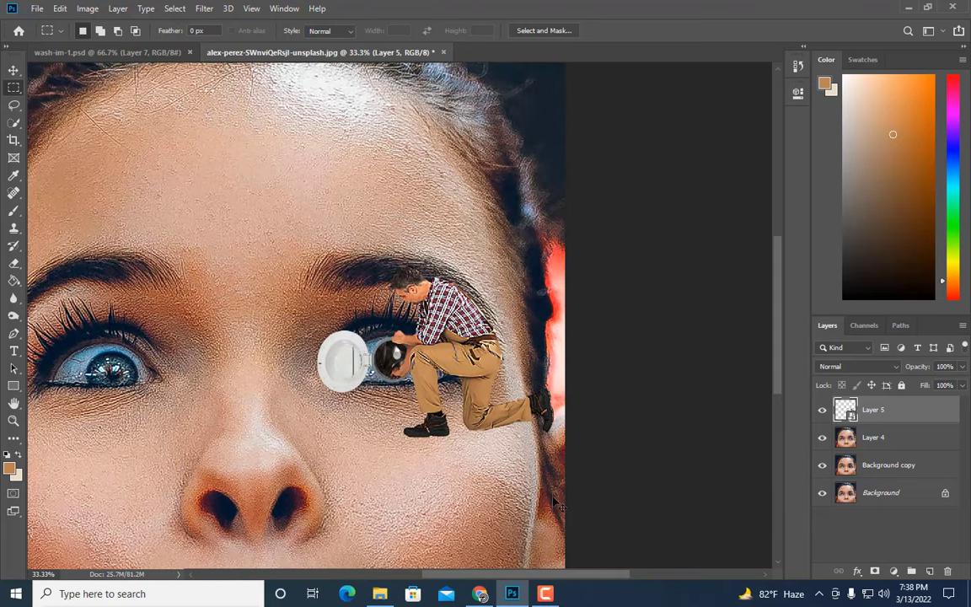
{"action": "key", "text": "ctrl+t"}
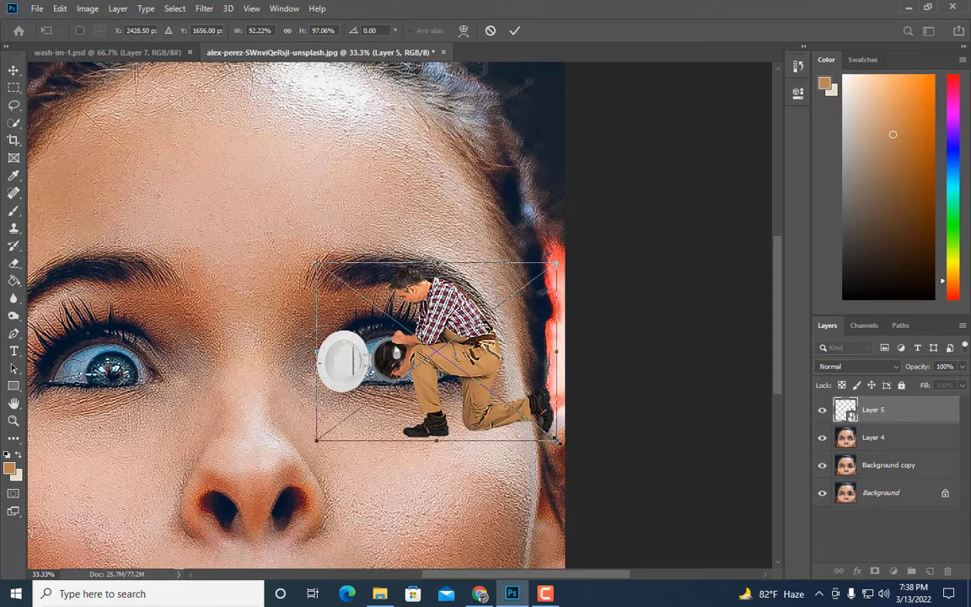
{"action": "left_click_drag", "start_coordinate": [556, 440], "coordinate": [564, 444]}
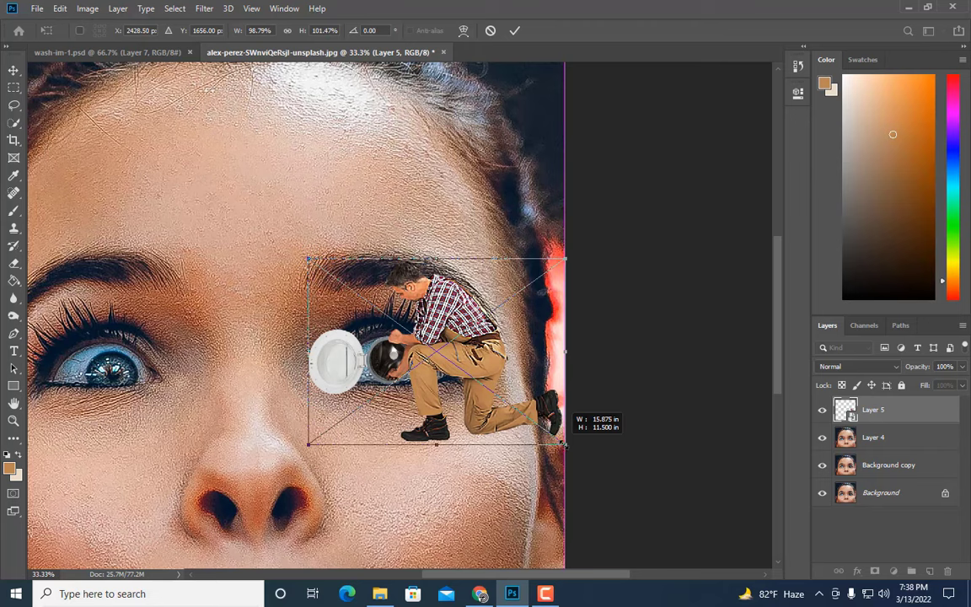
{"action": "left_click_drag", "start_coordinate": [564, 445], "coordinate": [574, 450]}
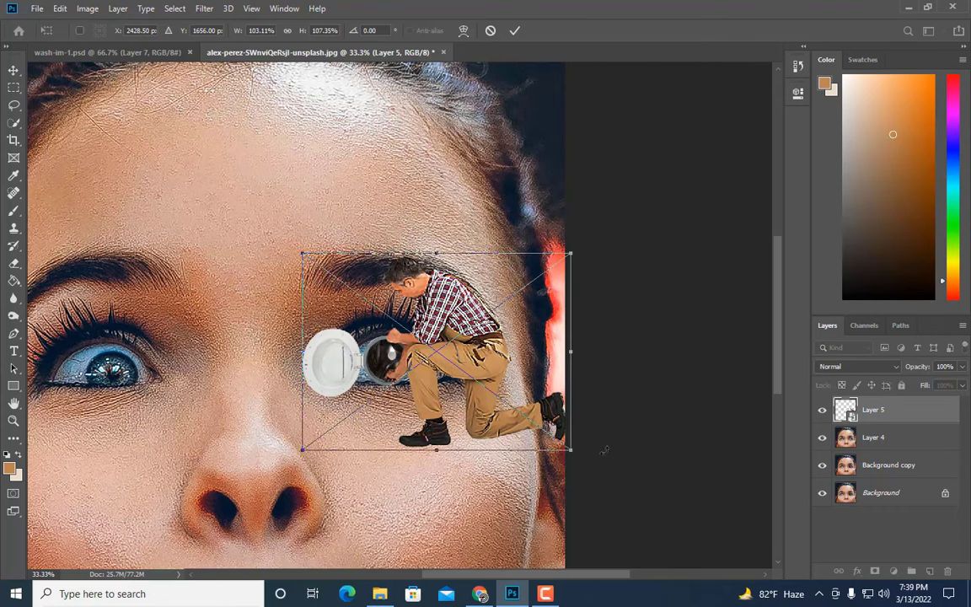
{"action": "key", "text": "Right"}
{"action": "key", "text": "Right"}
{"action": "key", "text": "Right"}
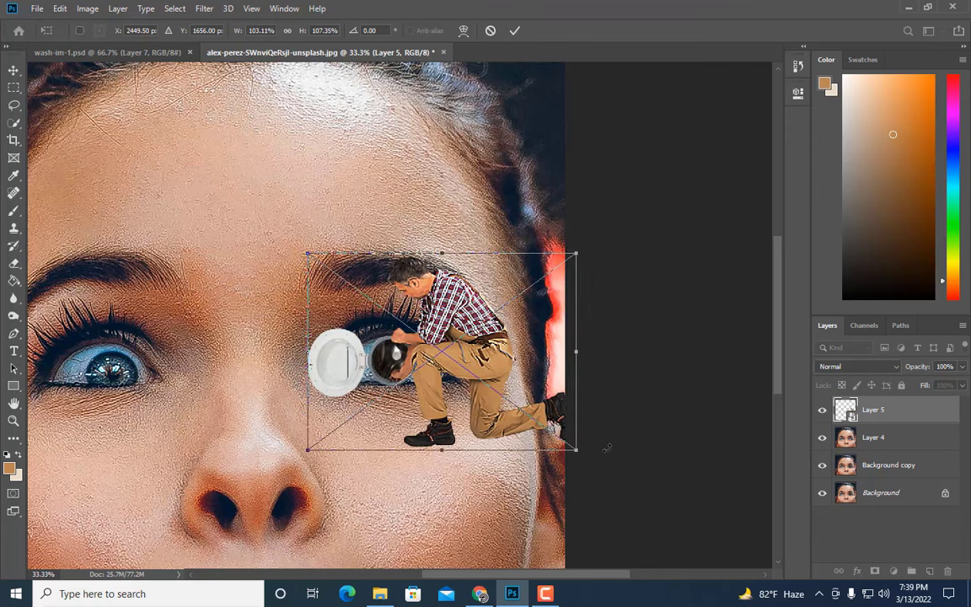
{"action": "key", "text": "Right"}
{"action": "key", "text": "Right"}
{"action": "key", "text": "Right"}
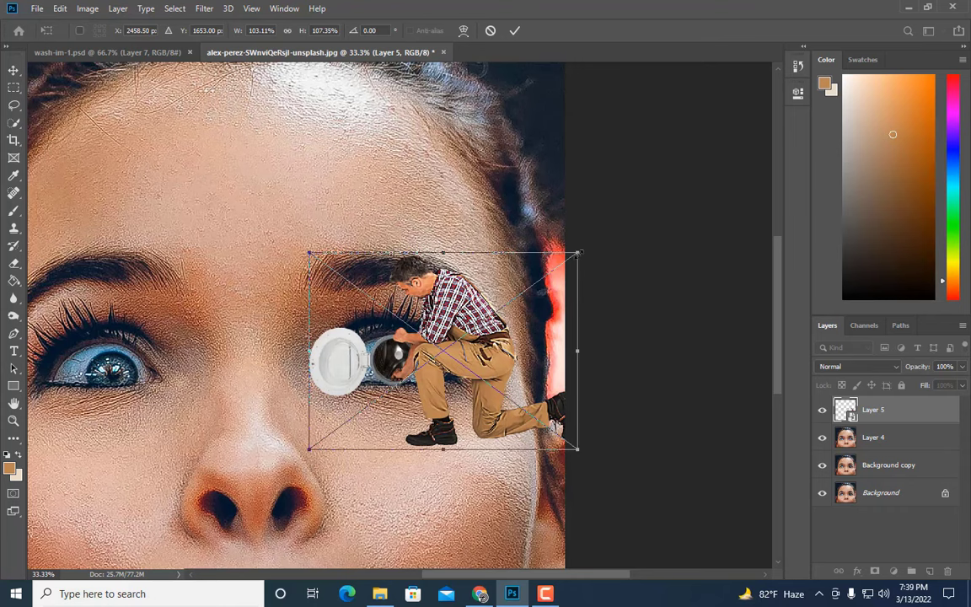
{"action": "left_click_drag", "start_coordinate": [579, 251], "coordinate": [577, 254]}
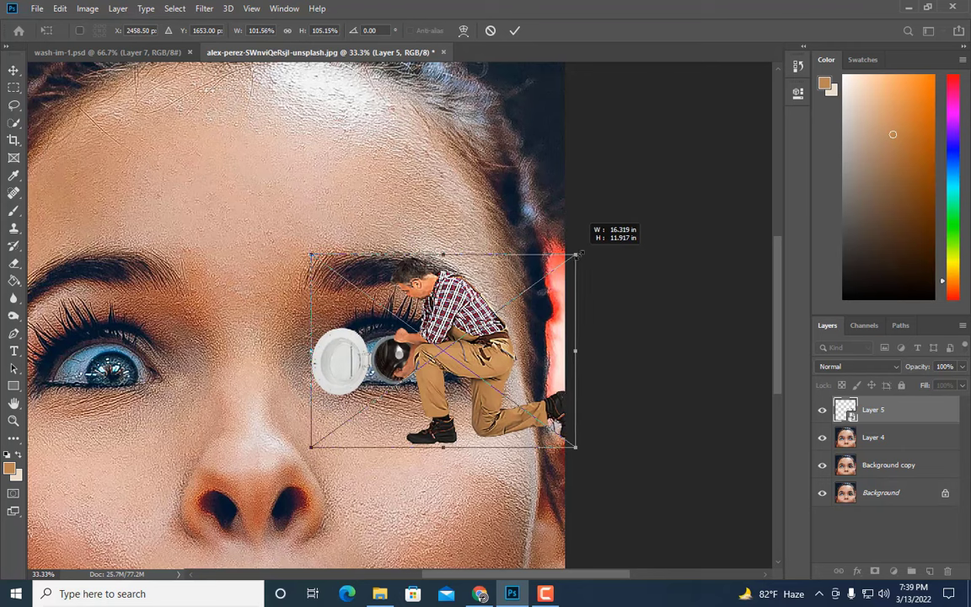
{"action": "left_click_drag", "start_coordinate": [579, 252], "coordinate": [582, 253]}
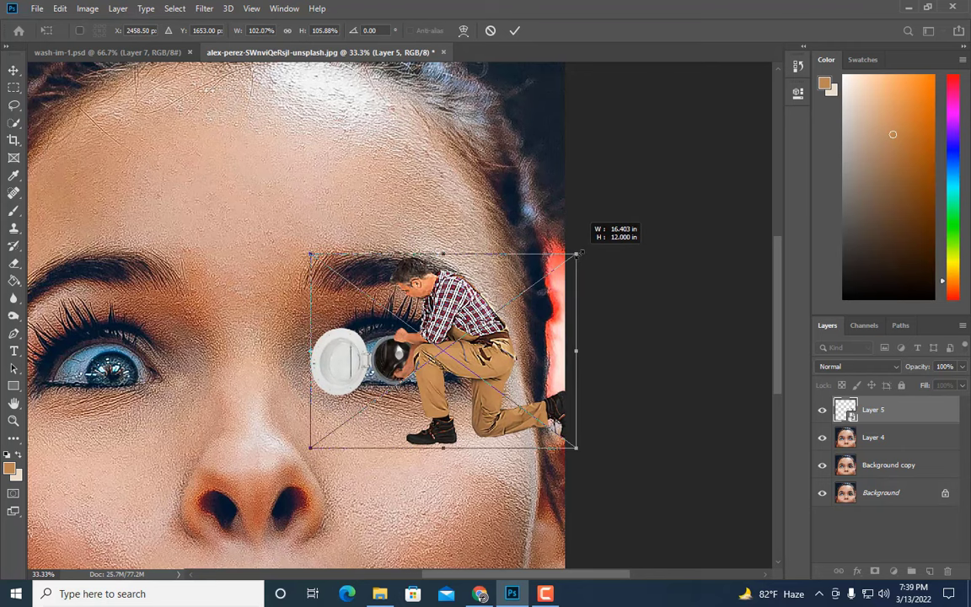
Commit the transform and rasterize Layer 5
{"action": "key", "text": "Return"}
{"action": "key", "text": "m"}
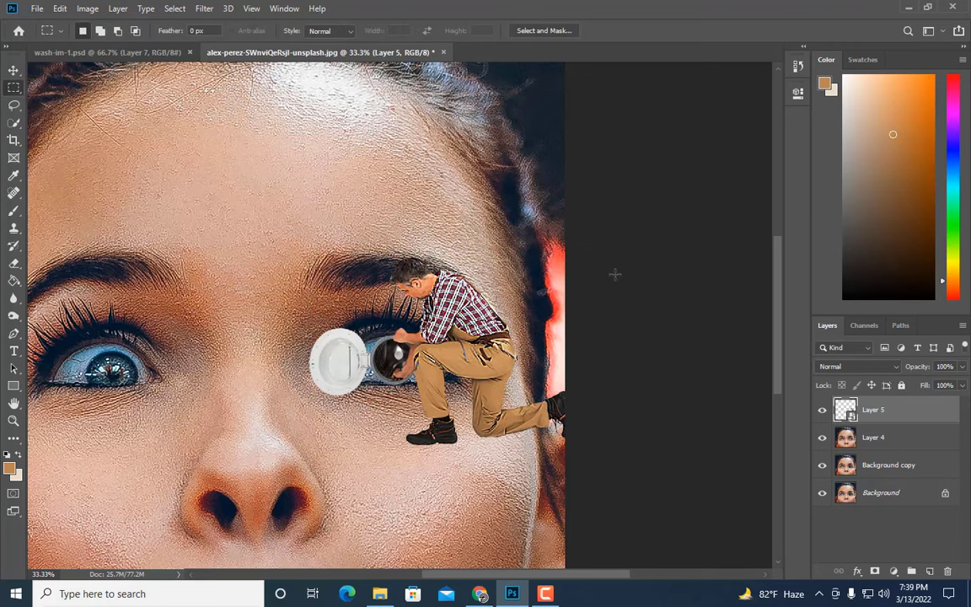
{"action": "key", "text": "ctrl+plus"}
{"action": "key", "text": "ctrl+minus"}
{"action": "key", "text": "ctrl+plus"}
{"action": "right_click", "coordinate": [896, 411]}
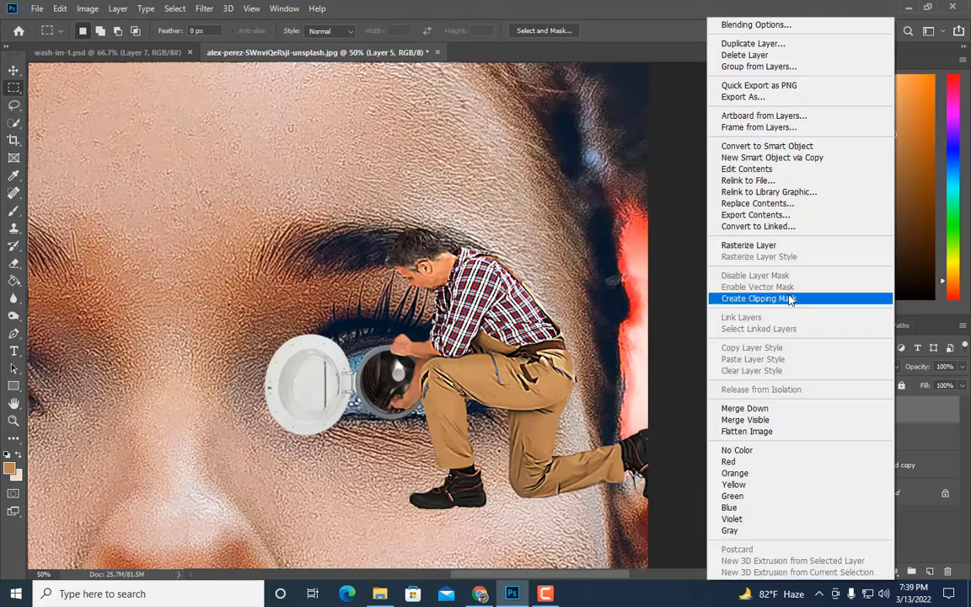
{"action": "left_click", "coordinate": [688, 229]}
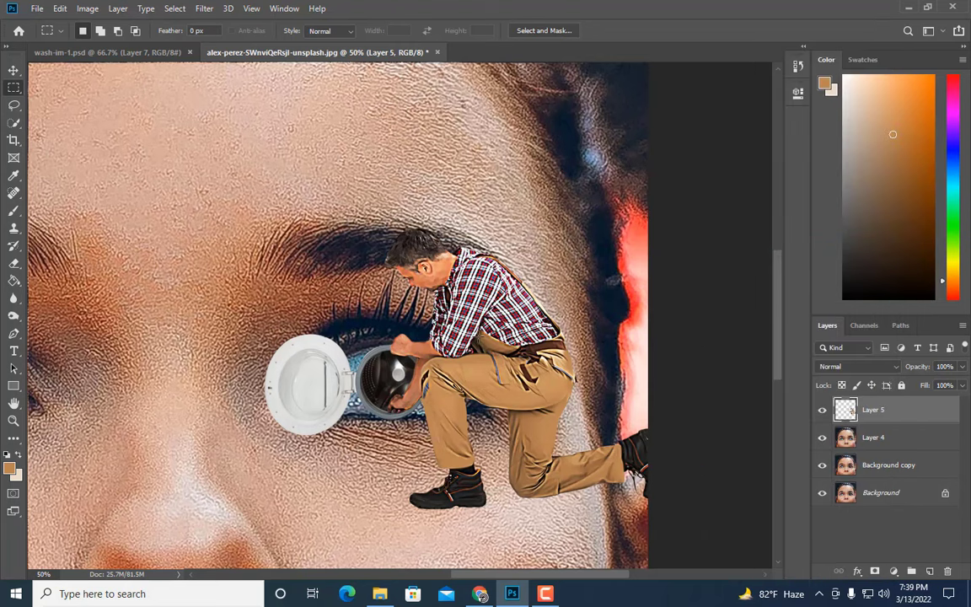
Marquee the left iris, hide Layers 5 and 4, and make Background copy active
{"action": "key", "text": "ctrl+minus"}
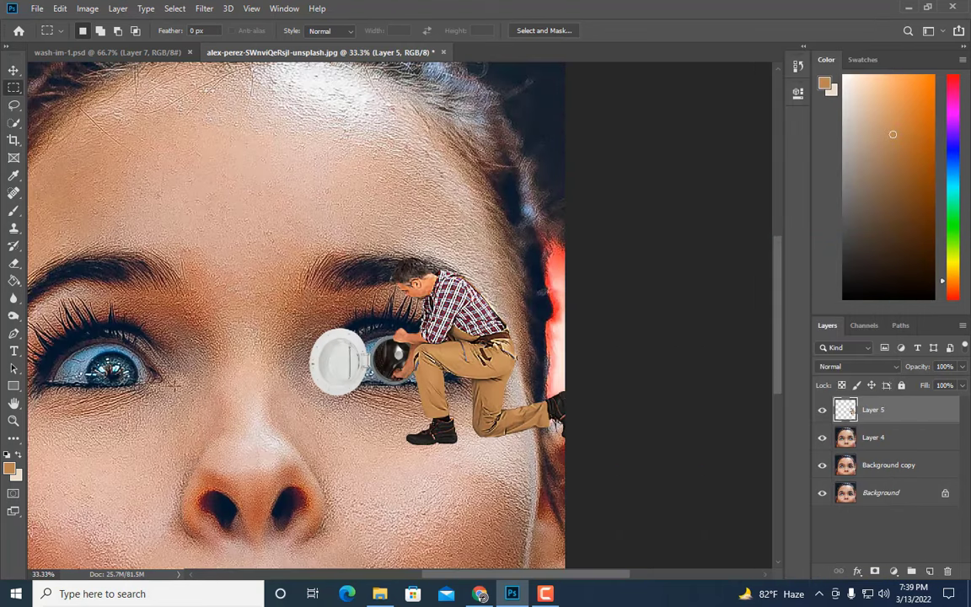
{"action": "left_click_drag", "start_coordinate": [81, 325], "coordinate": [118, 354]}
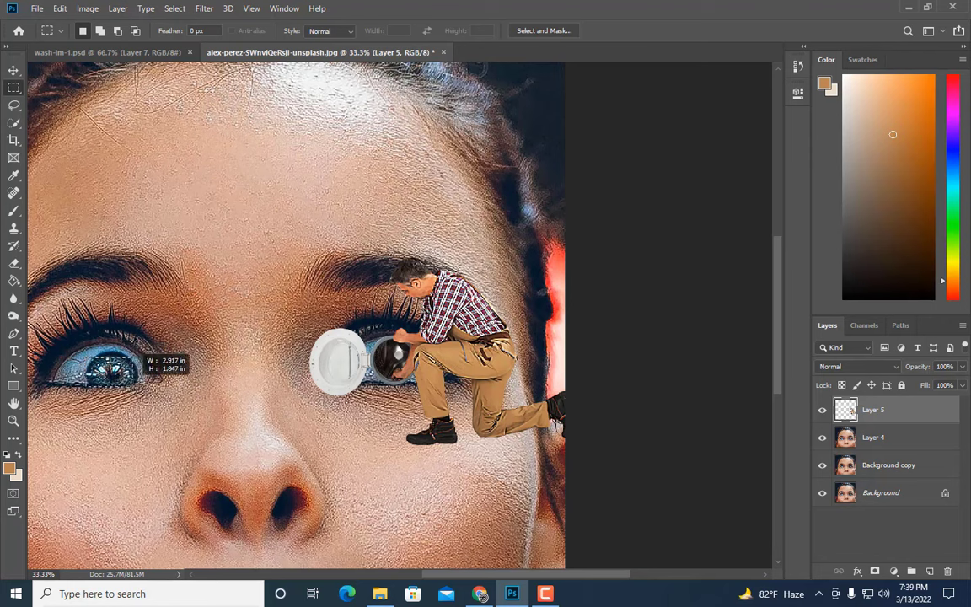
{"action": "left_click", "coordinate": [822, 409]}
{"action": "left_click", "coordinate": [822, 438]}
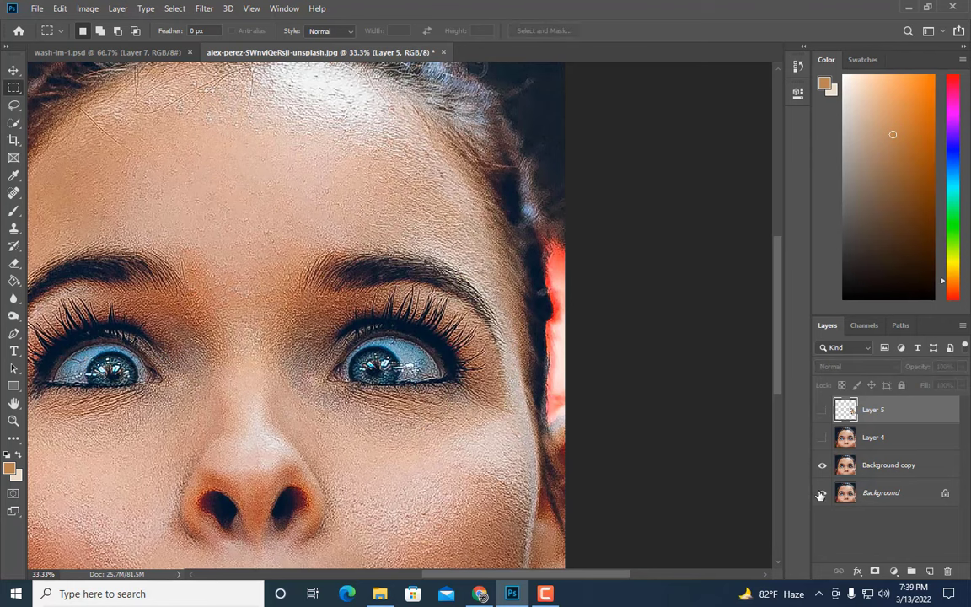
{"action": "left_click", "coordinate": [882, 469]}
Copy the right eye's iris to a new top Layer 6 and show Layers 4 and 5 again
{"action": "left_click_drag", "start_coordinate": [350, 346], "coordinate": [395, 364]}
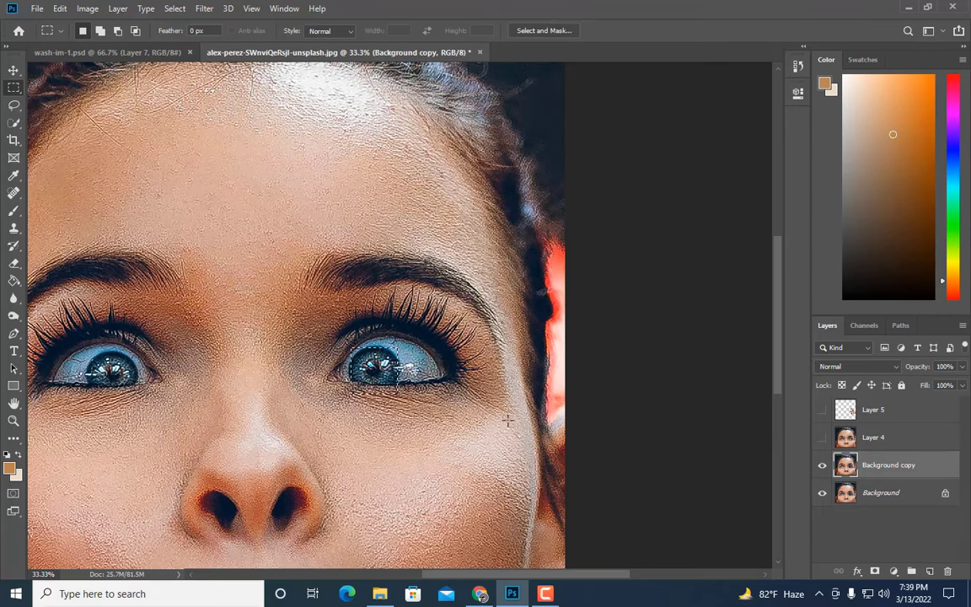
{"action": "key", "text": "ctrl+j"}
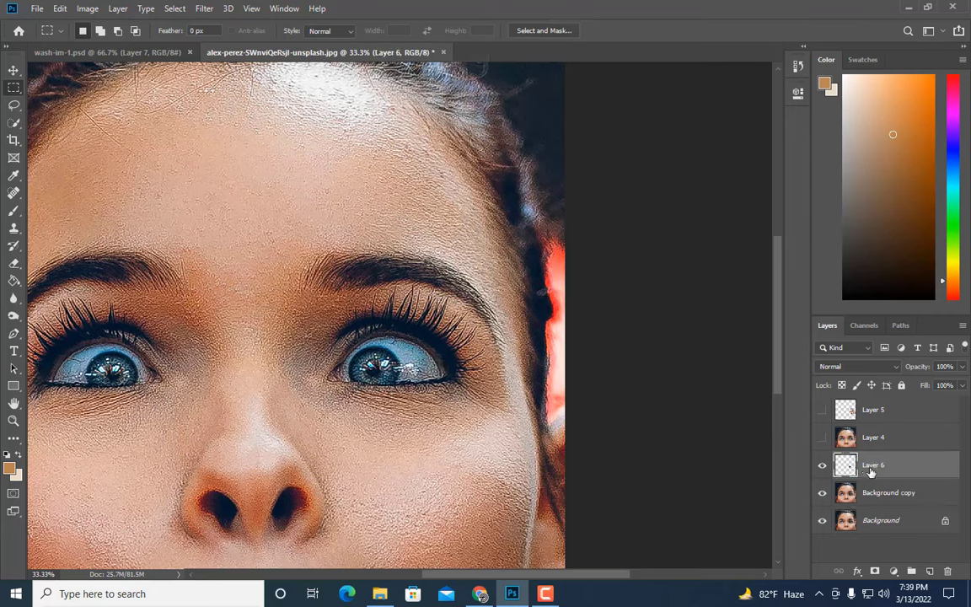
{"action": "left_click_drag", "start_coordinate": [846, 464], "coordinate": [863, 405]}
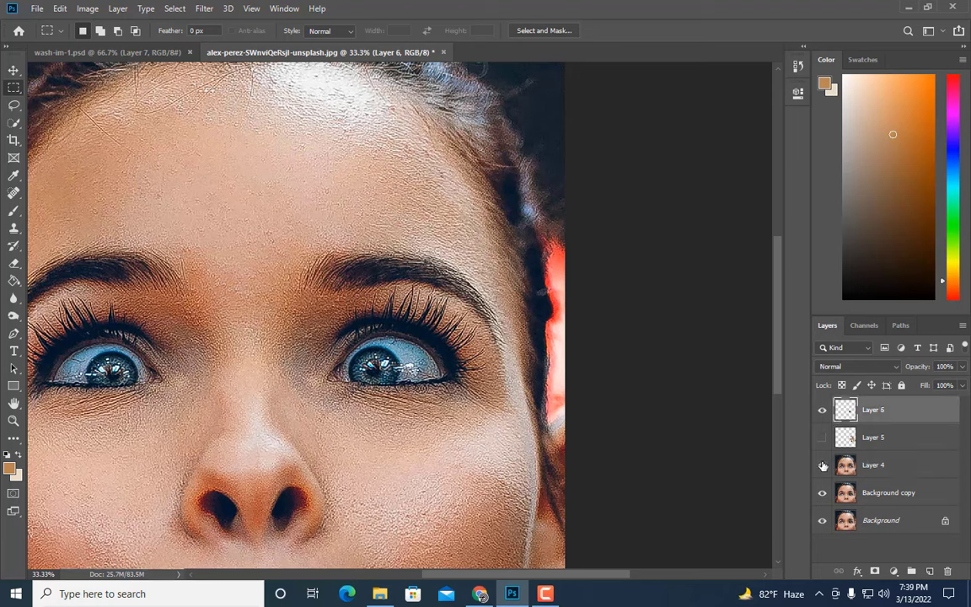
{"action": "left_click", "coordinate": [822, 465]}
{"action": "left_click", "coordinate": [822, 437]}
Convert Layer 6 to a smart object, fit the iris into the washer drum, then rasterize it
{"action": "right_click", "coordinate": [876, 414]}
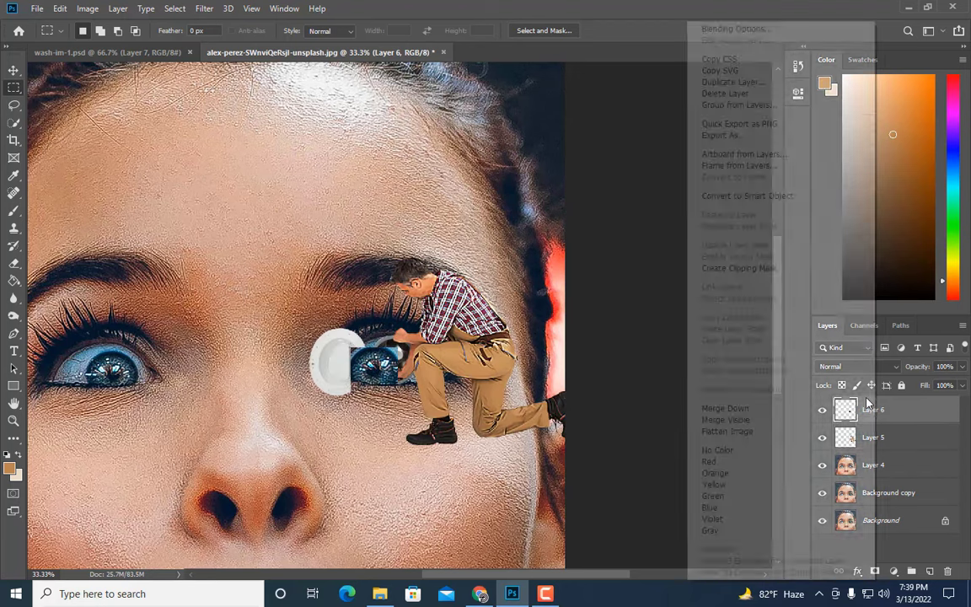
{"action": "left_click", "coordinate": [768, 196]}
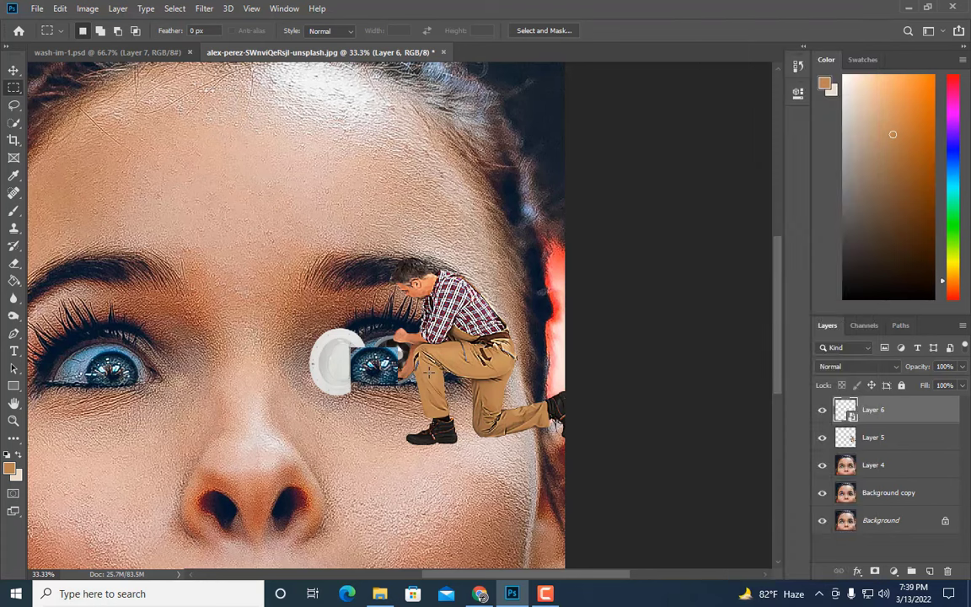
{"action": "key", "text": "ctrl+t"}
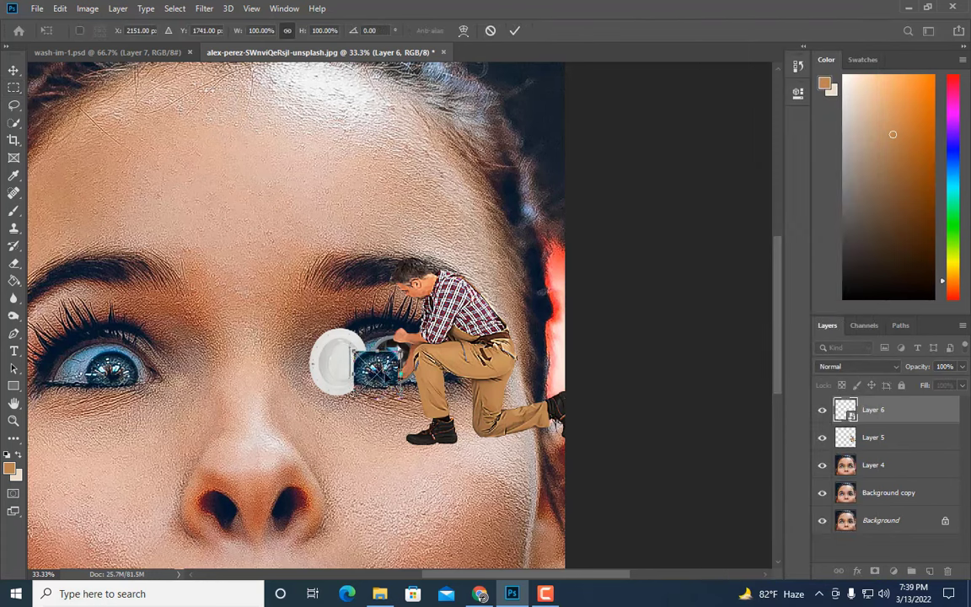
{"action": "mouse_move", "coordinate": [353, 344]}
{"action": "left_mouse_down"}
{"action": "mouse_move", "coordinate": [409, 335]}
{"action": "mouse_move", "coordinate": [394, 371]}
{"action": "left_mouse_up"}
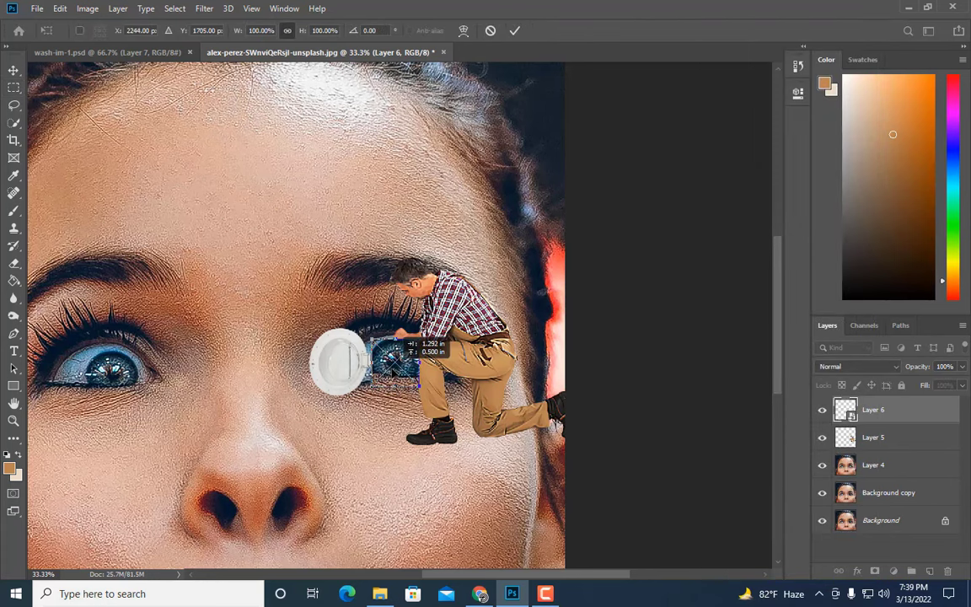
{"action": "key", "text": "Return"}
{"action": "right_click", "coordinate": [886, 410]}
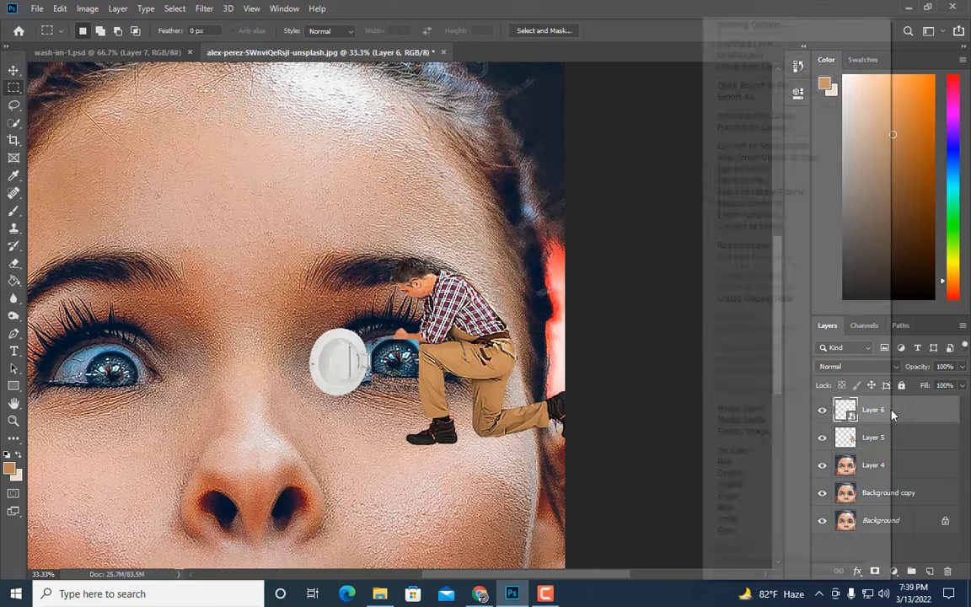
{"action": "left_click", "coordinate": [744, 245]}
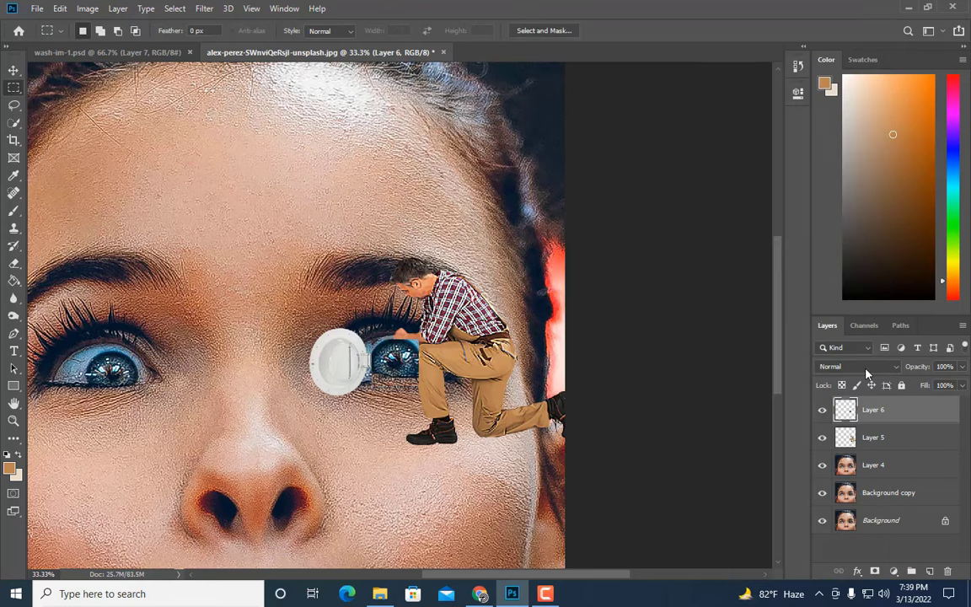
Cycle Layer 6 through blend modes from Darker Color and Lighten to Overlay and Difference
{"action": "left_click", "coordinate": [866, 369]}
{"action": "left_click", "coordinate": [834, 268]}
{"action": "key", "text": "Down"}
{"action": "key", "text": "Down"}
{"action": "key", "text": "Down"}
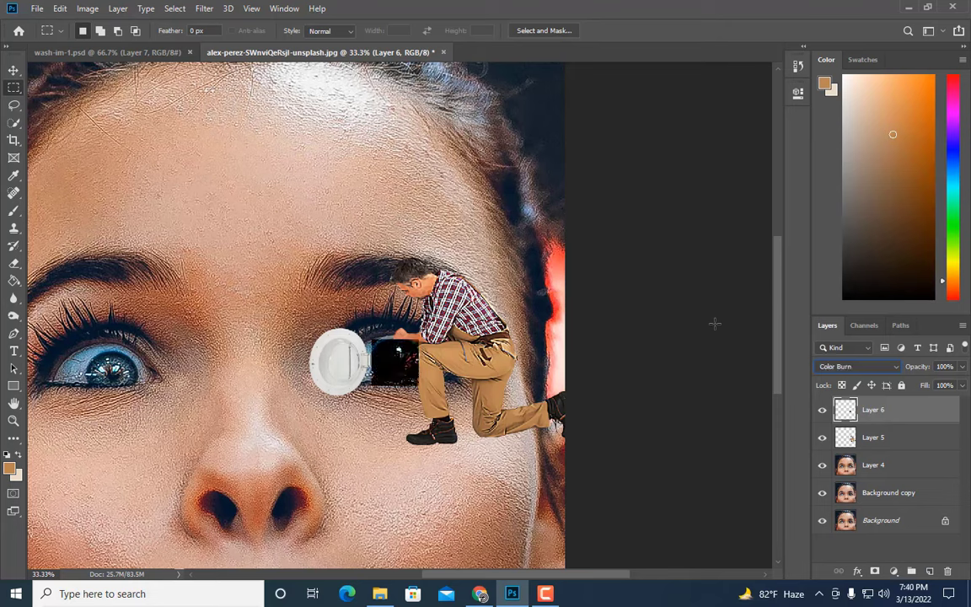
{"action": "key", "text": "Down"}
{"action": "key", "text": "Down"}
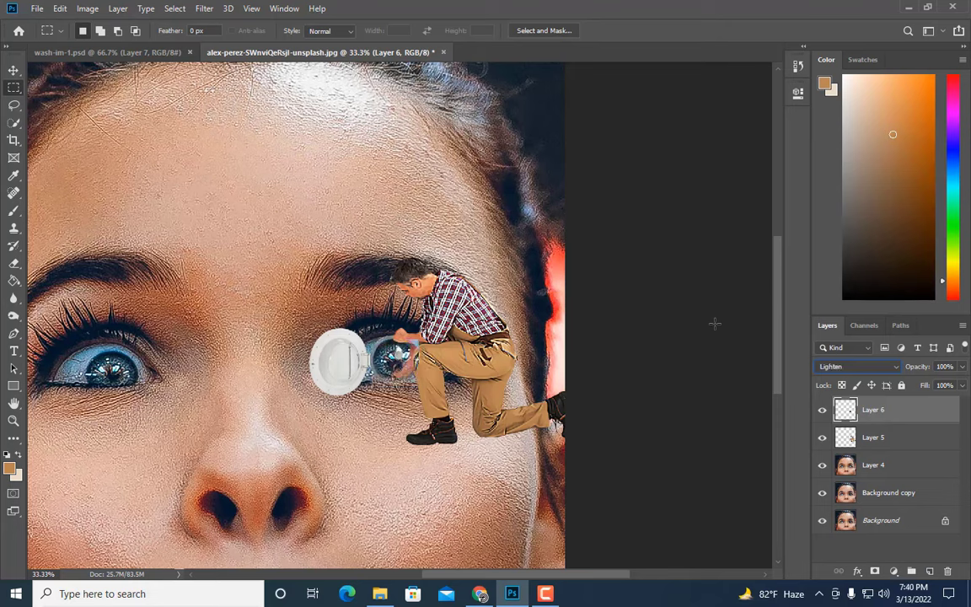
{"action": "key", "text": "Down"}
{"action": "key", "text": "Down"}
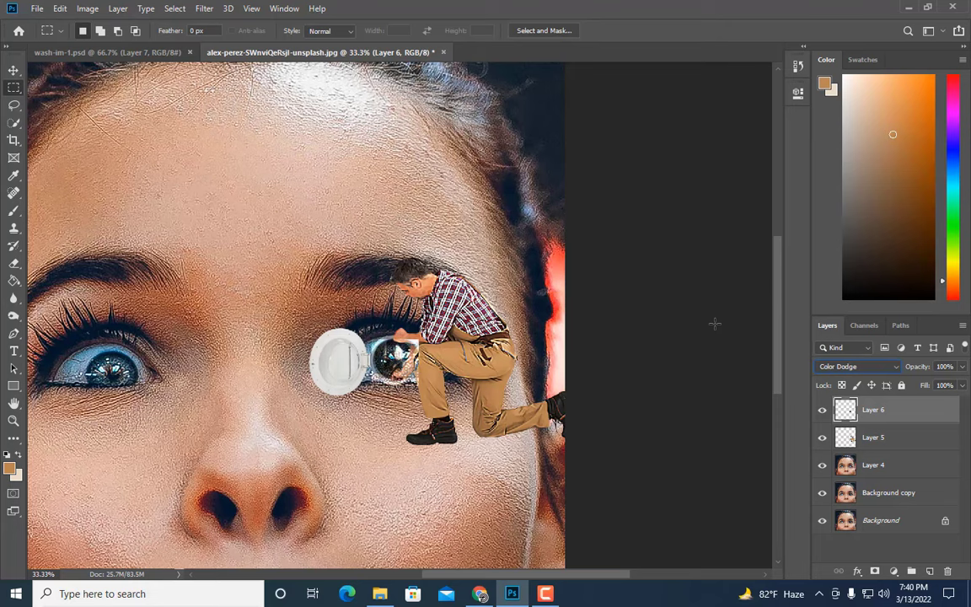
{"action": "key", "text": "Down"}
{"action": "key", "text": "Down"}
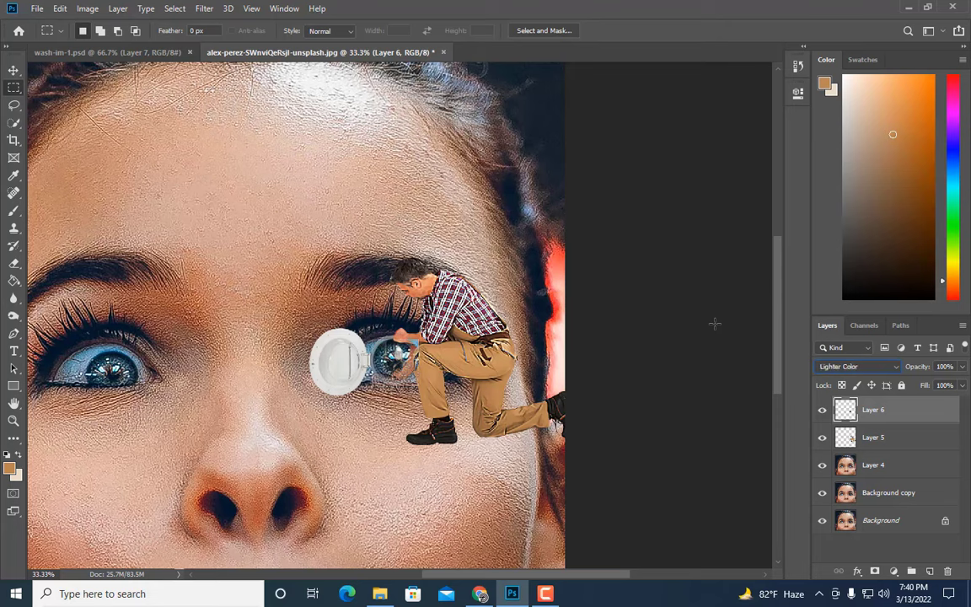
{"action": "key", "text": "Down"}
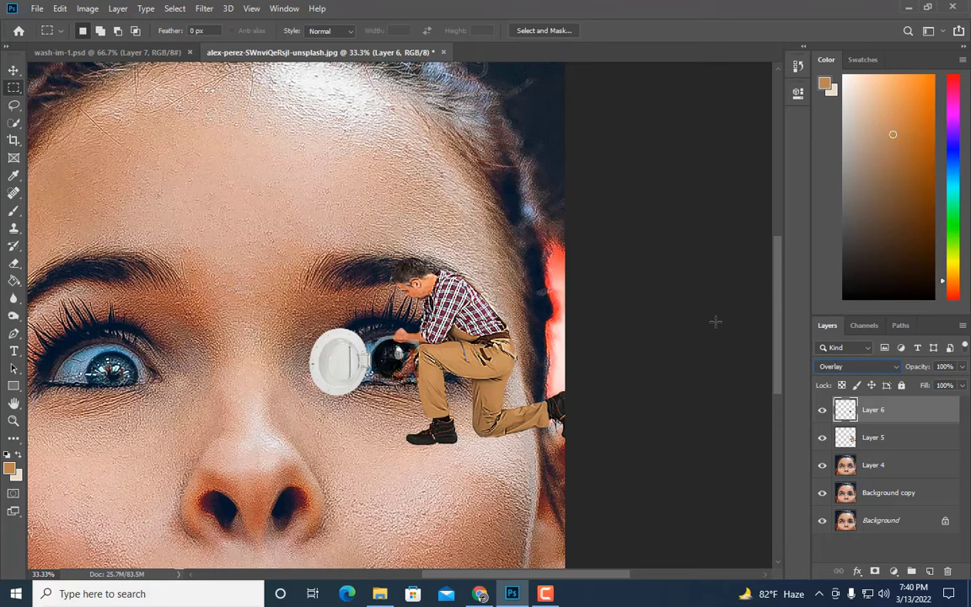
{"action": "key", "text": "Down"}
{"action": "key", "text": "Down"}
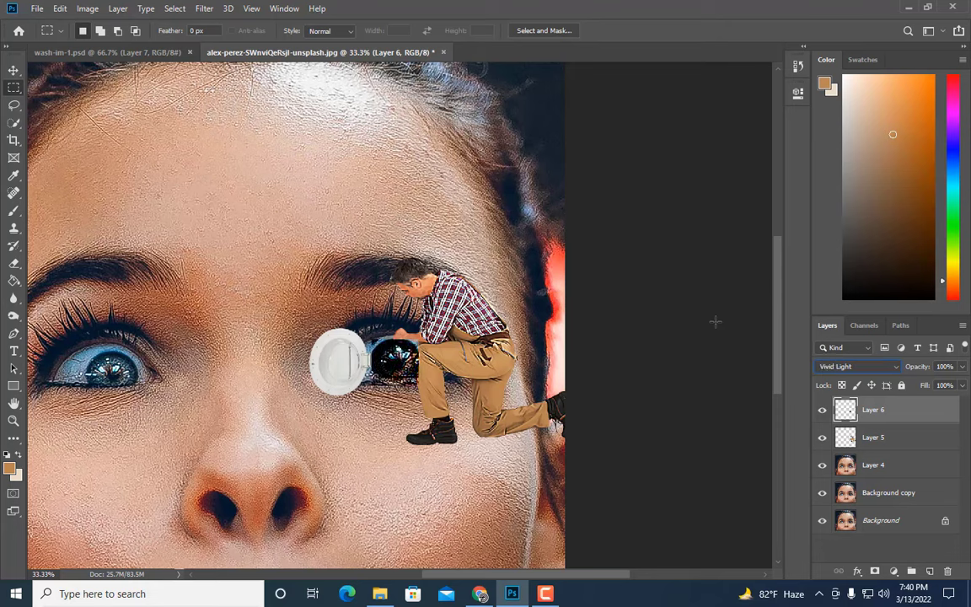
{"action": "key", "text": "Down"}
{"action": "key", "text": "Down"}
{"action": "key", "text": "Down"}
{"action": "key", "text": "Down"}
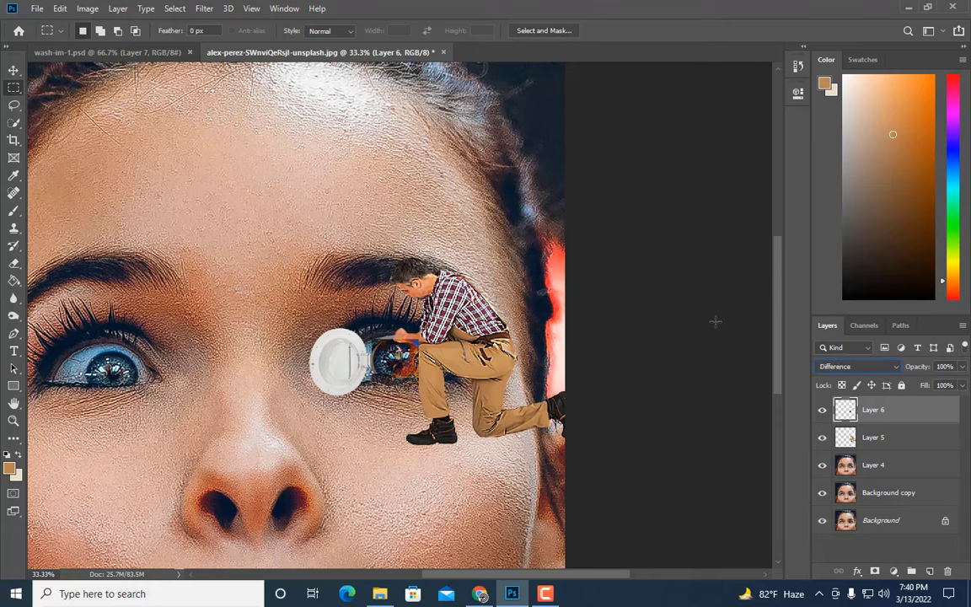
{"action": "key", "text": "Down"}
{"action": "key", "text": "Down"}
After trying Dissolve at 60%, settle Layer 6 on Normal blending at 32% opacity
{"action": "left_click", "coordinate": [854, 365]}
{"action": "left_click", "coordinate": [835, 264]}
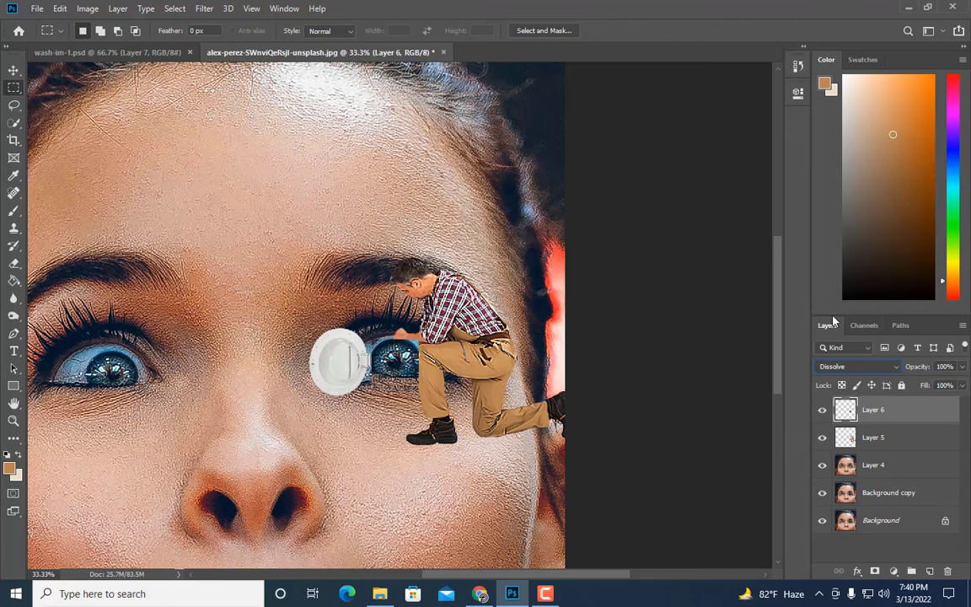
{"action": "left_click", "coordinate": [962, 386]}
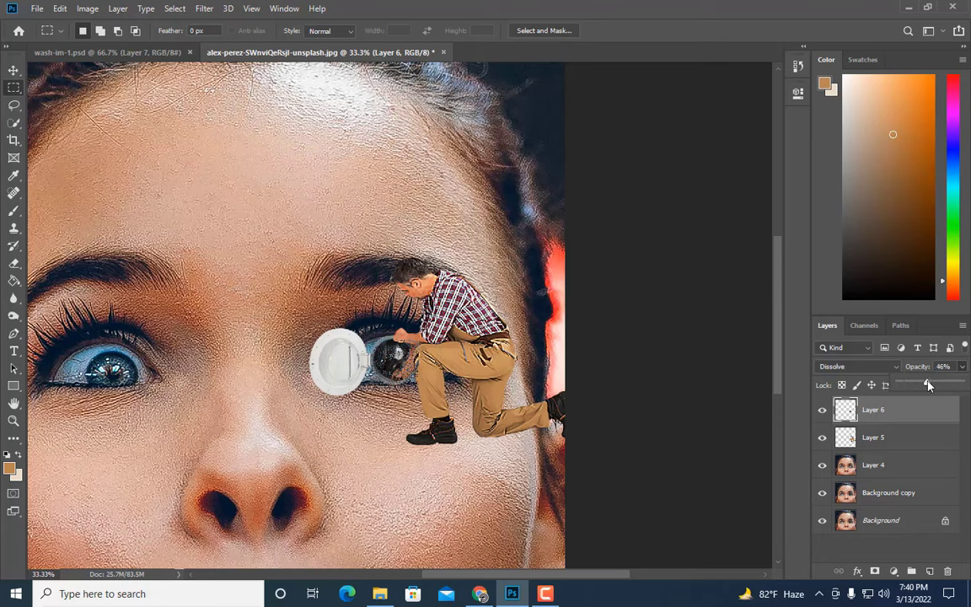
{"action": "left_click_drag", "start_coordinate": [928, 386], "coordinate": [938, 385]}
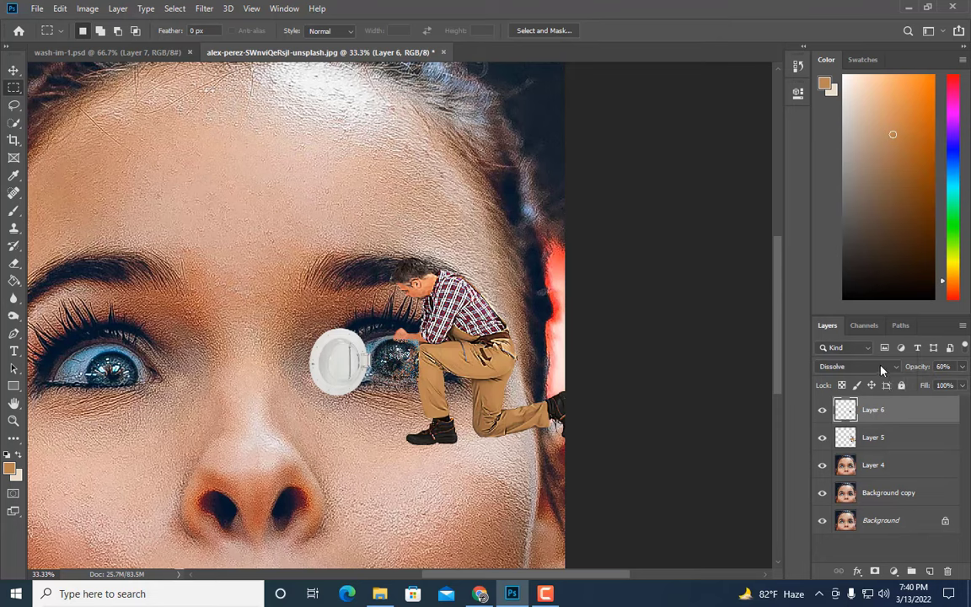
{"action": "left_click", "coordinate": [881, 369]}
{"action": "left_click", "coordinate": [830, 255]}
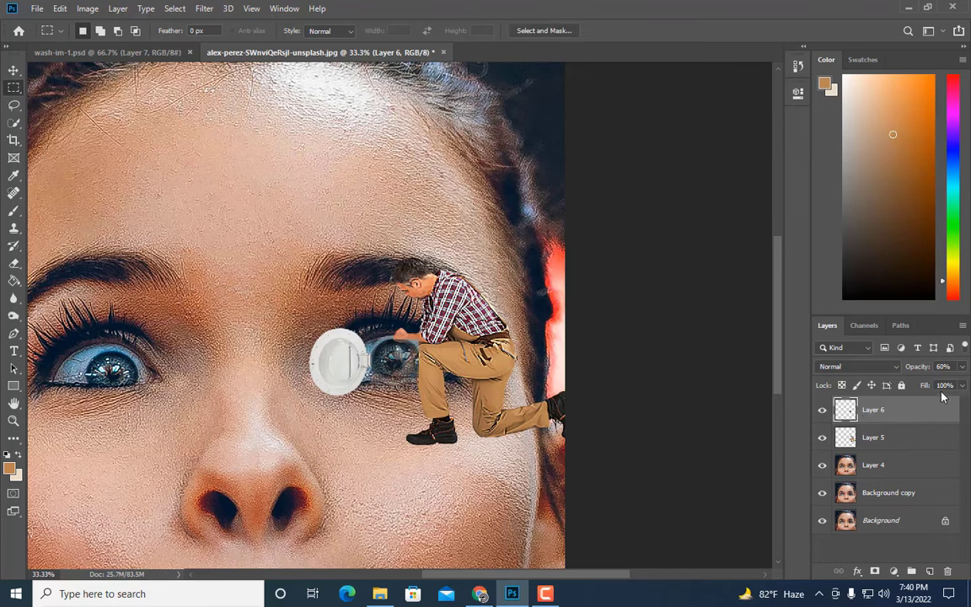
{"action": "left_click_drag", "start_coordinate": [963, 366], "coordinate": [920, 385]}
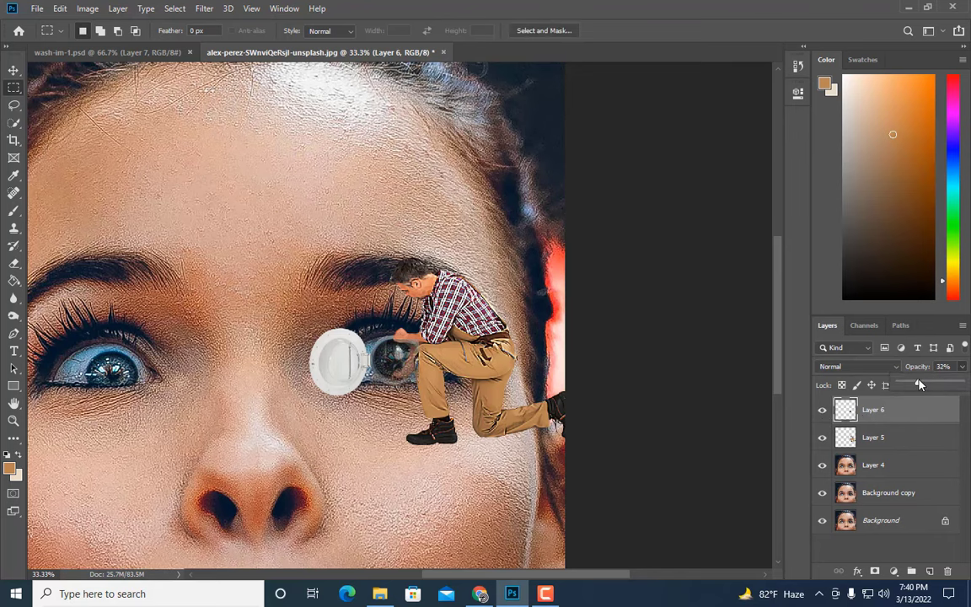
Add a layer mask to Layer 6 and invert it to black
{"action": "key", "text": "ctrl+plus"}
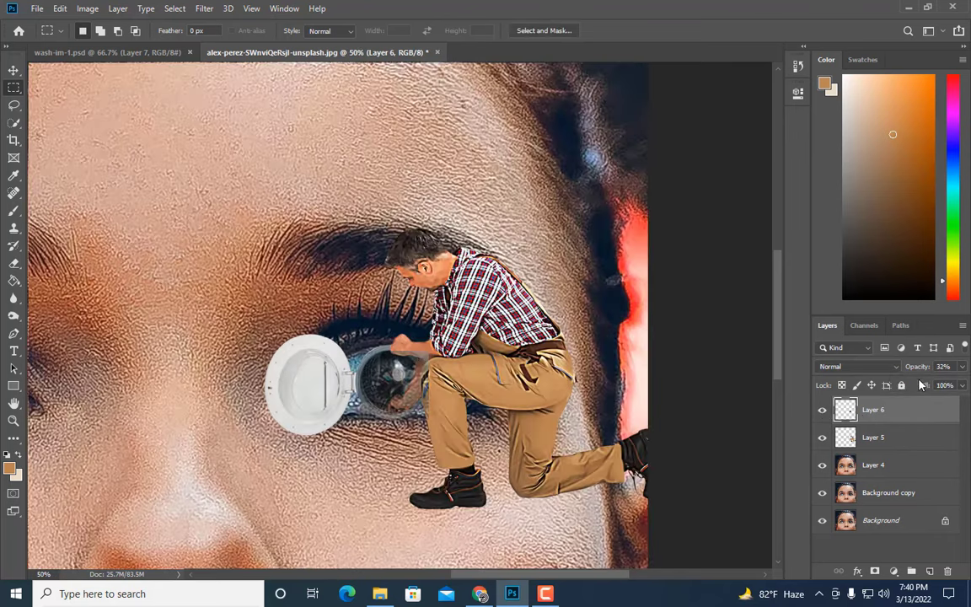
{"action": "left_click", "coordinate": [874, 573]}
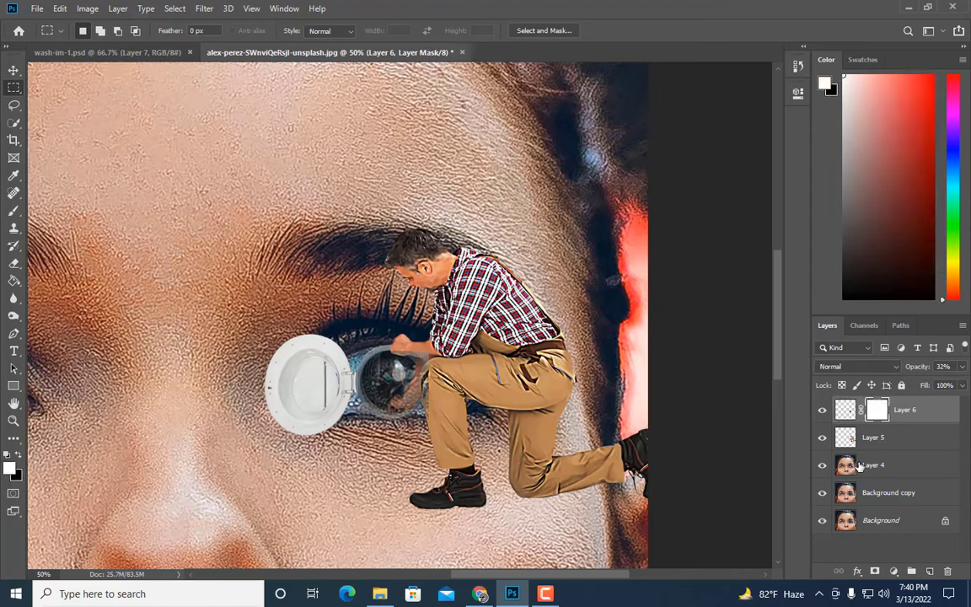
{"action": "key", "text": "ctrl+i"}
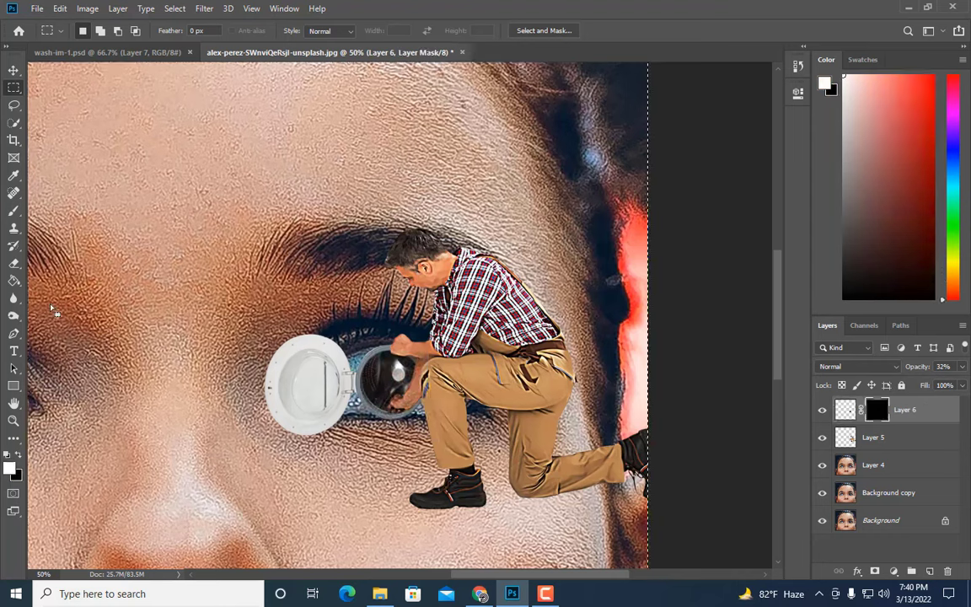
{"action": "left_click", "coordinate": [14, 210]}
Resize the mask brush from 90 down to 35 for work inside the drum
{"action": "key", "text": "bracketright"}
{"action": "key", "text": "bracketright"}
{"action": "key", "text": "bracketright"}
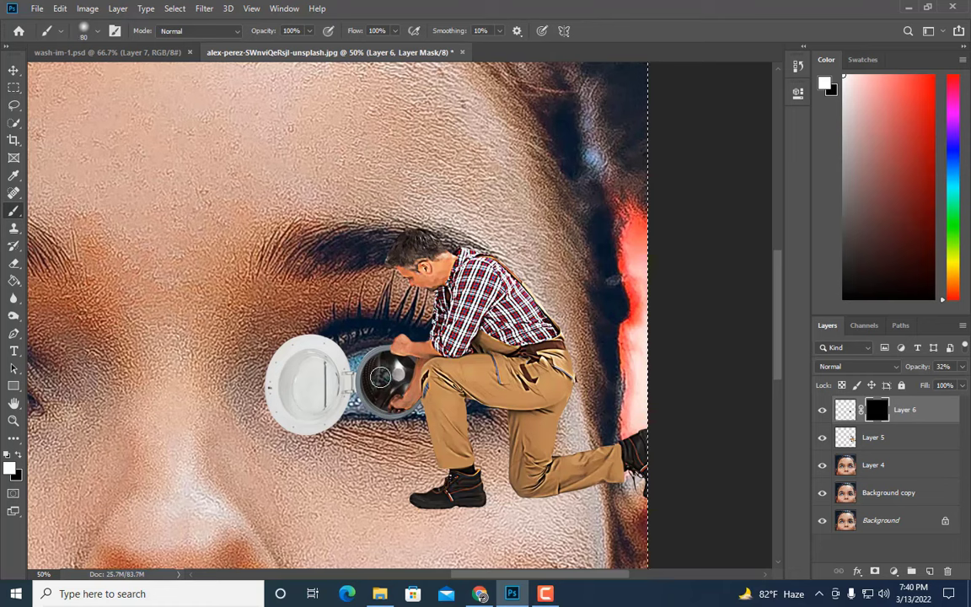
{"action": "key", "text": "bracketleft"}
{"action": "key", "text": "bracketleft"}
{"action": "key", "text": "bracketleft"}
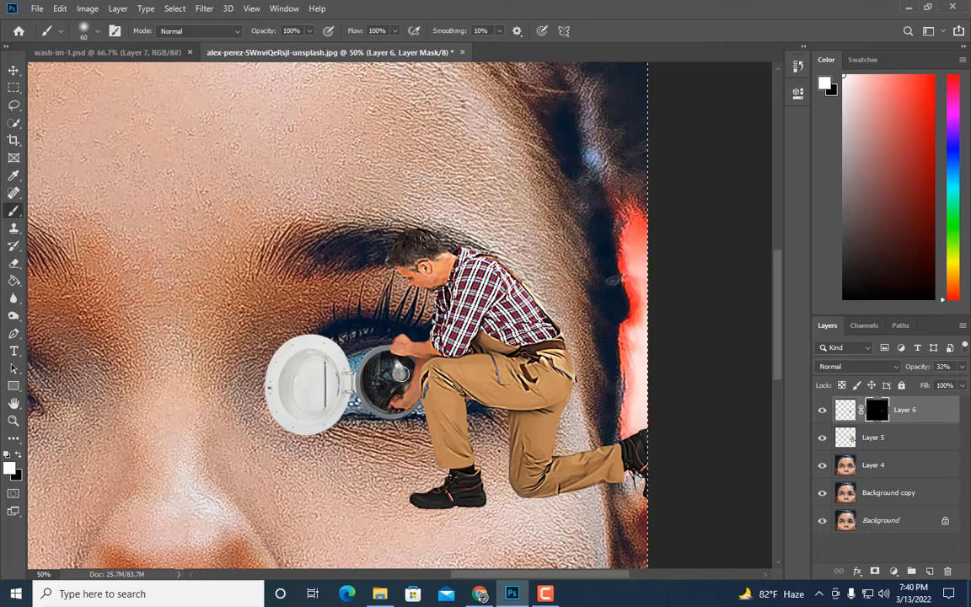
{"action": "key", "text": "bracketleft"}
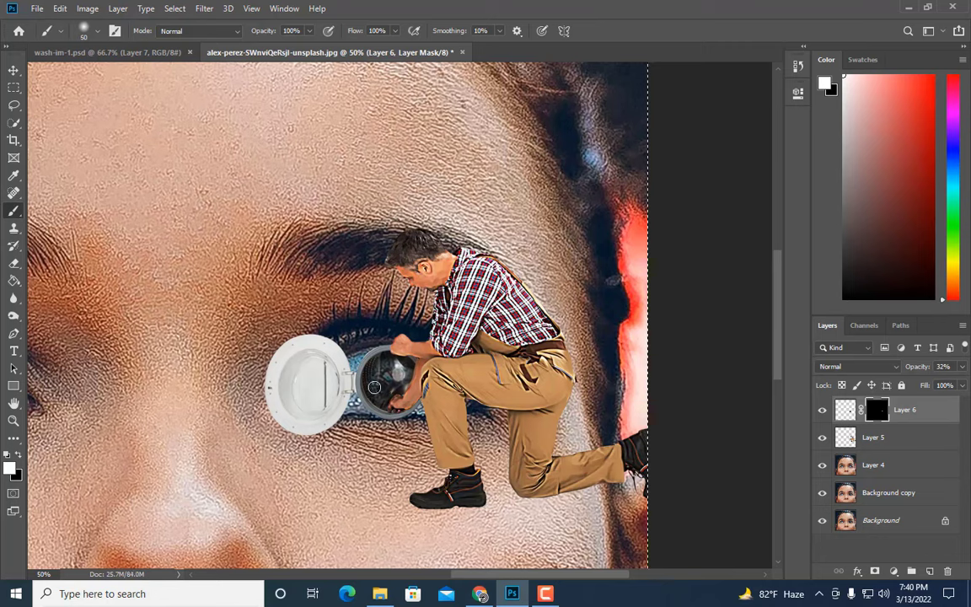
{"action": "key", "text": "bracketleft"}
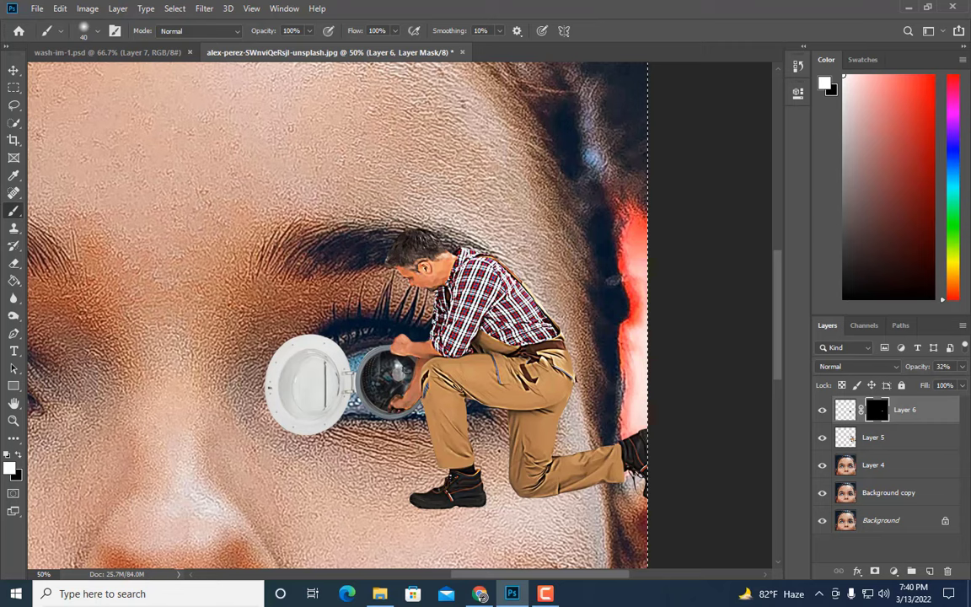
{"action": "key", "text": "bracketleft"}
{"action": "key", "text": "ctrl+minus"}
{"action": "key", "text": "ctrl+minus"}
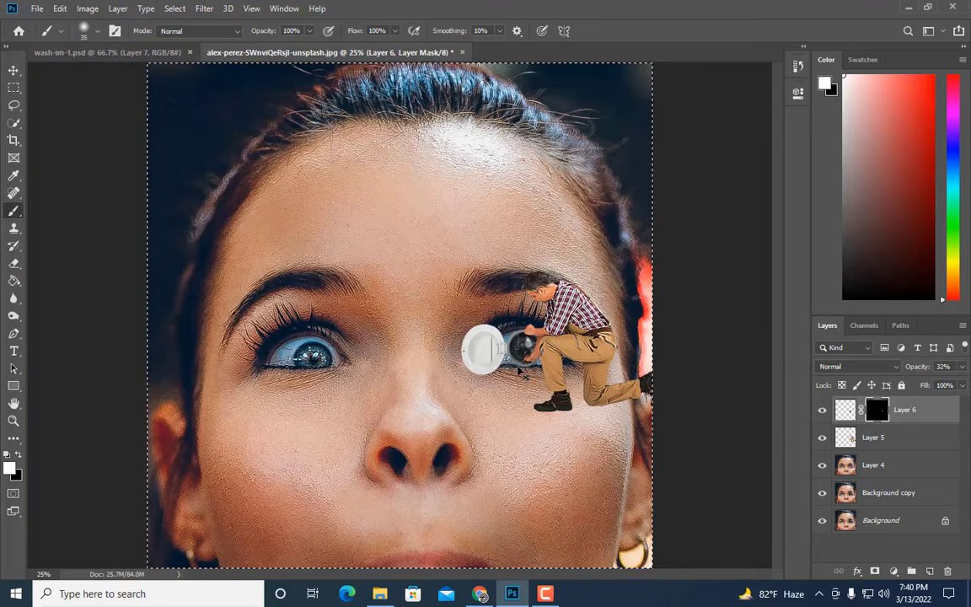
{"action": "key", "text": "ctrl+plus"}
{"action": "left_click_drag", "start_coordinate": [422, 573], "coordinate": [466, 574]}
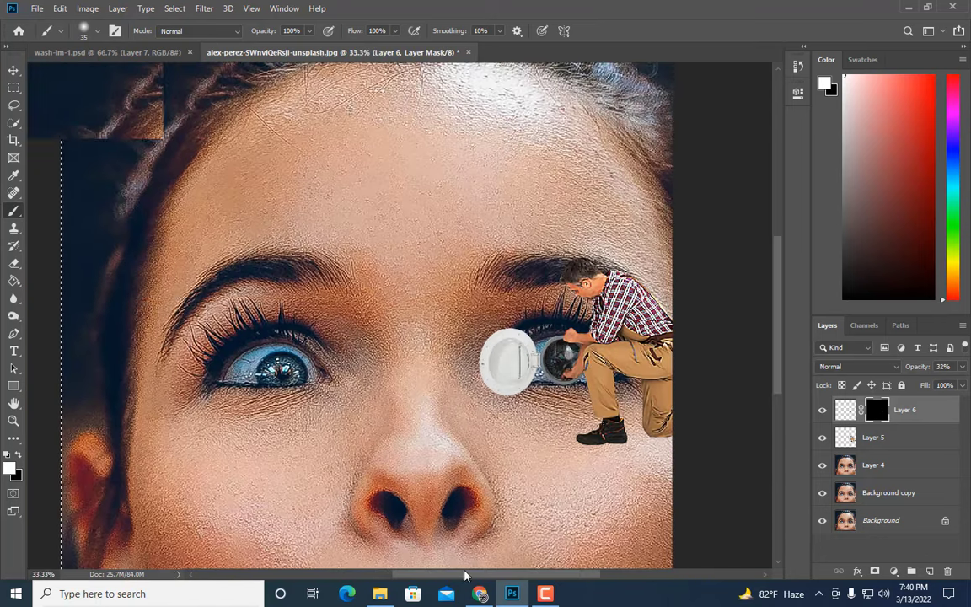
Merge Layers 5 and 6, deselect, and duplicate the result as Layer 6 copy
{"action": "left_click", "coordinate": [876, 438], "text": "shift"}
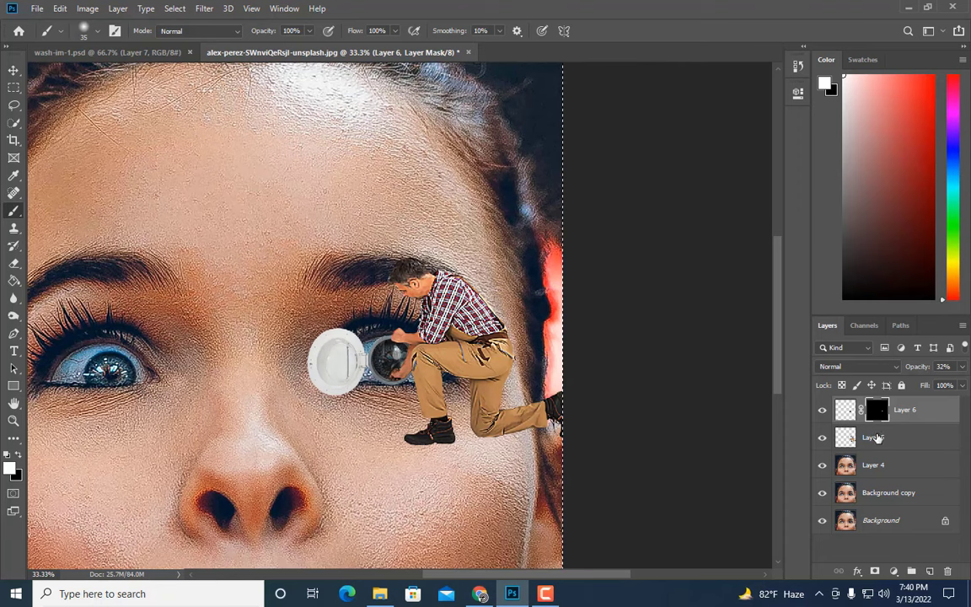
{"action": "right_click", "coordinate": [875, 437]}
{"action": "left_click", "coordinate": [746, 410]}
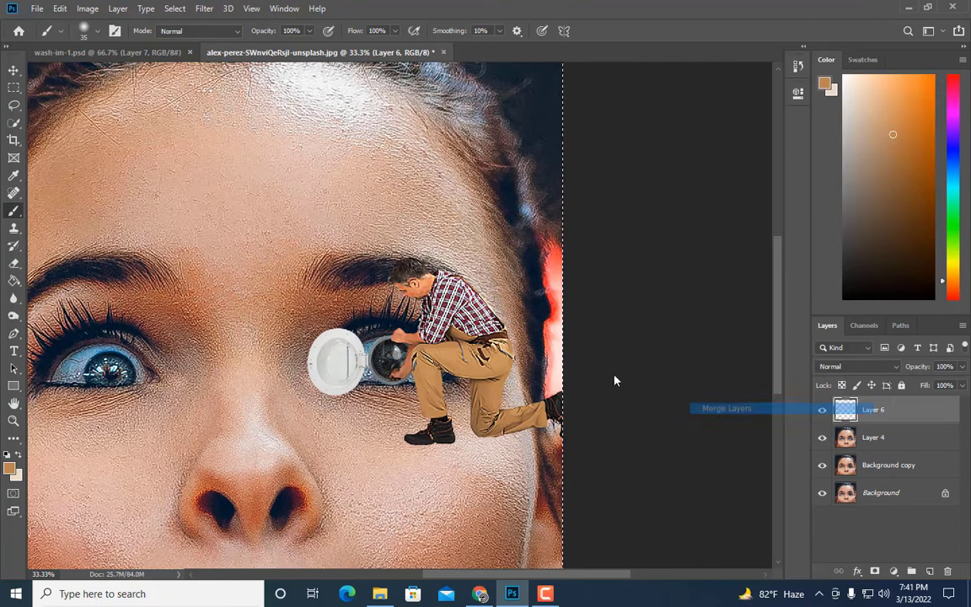
{"action": "left_click", "coordinate": [14, 87]}
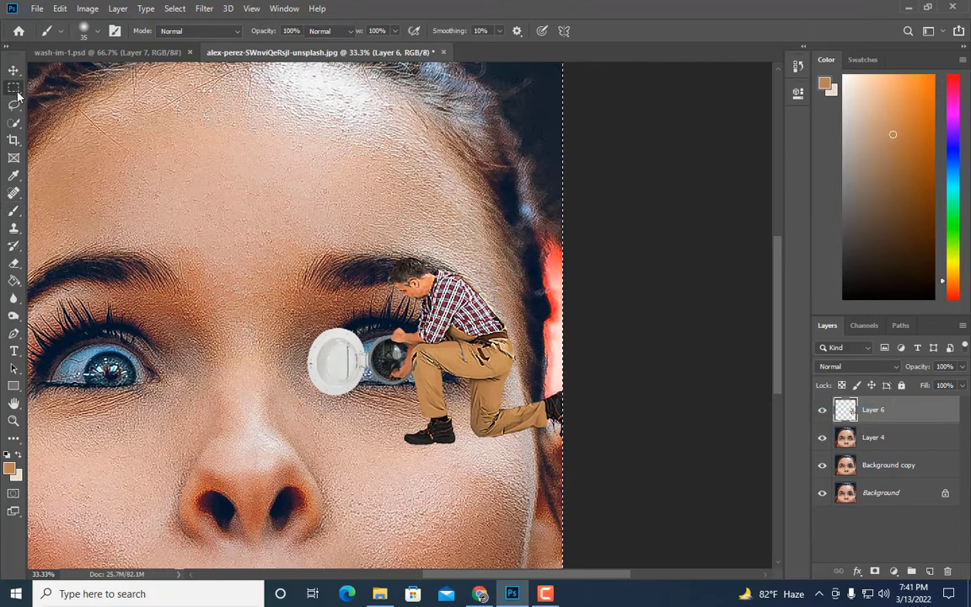
{"action": "left_click", "coordinate": [419, 179]}
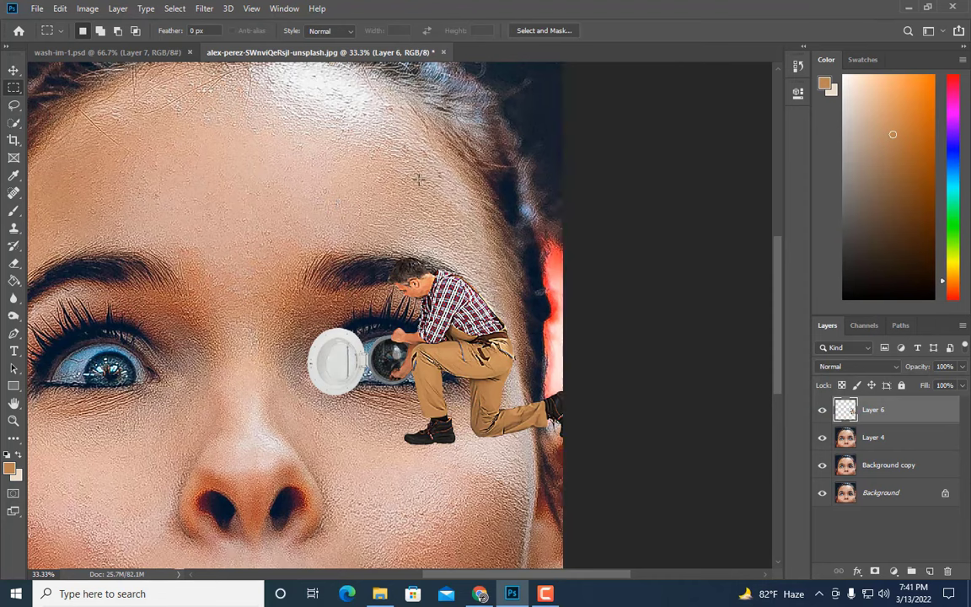
{"action": "key", "text": "ctrl+j"}
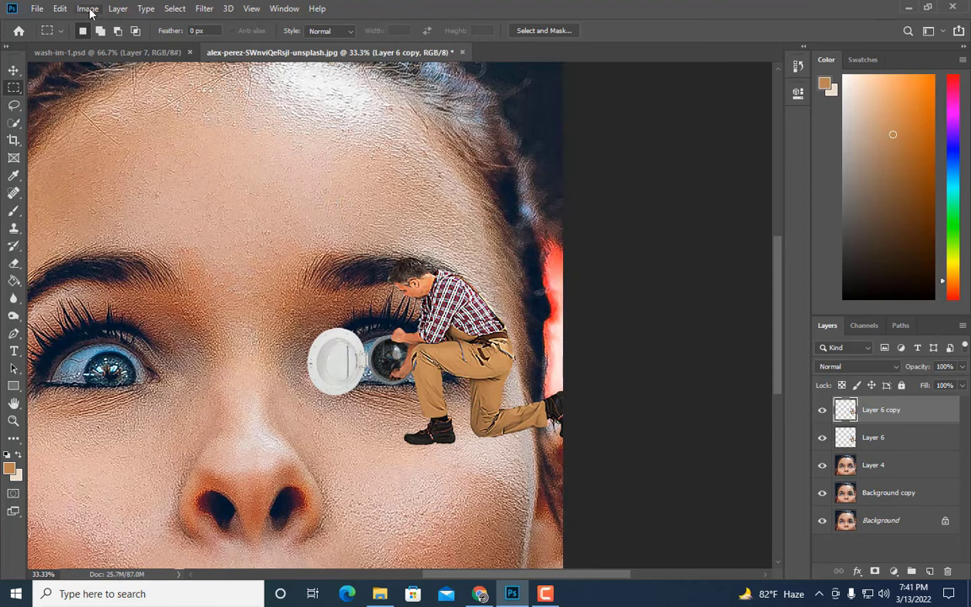
Darken Layer 6 copy with Curves: midtone point near 130/93, highlight near 194/177
{"action": "left_click", "coordinate": [88, 8]}
{"action": "left_click", "coordinate": [265, 76]}
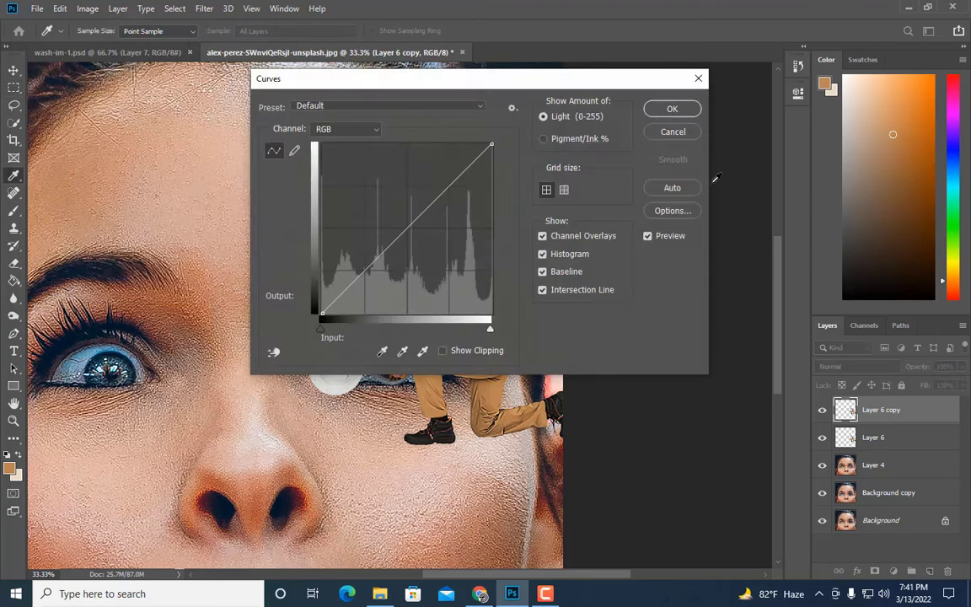
{"action": "left_click_drag", "start_coordinate": [605, 84], "coordinate": [970, 51]}
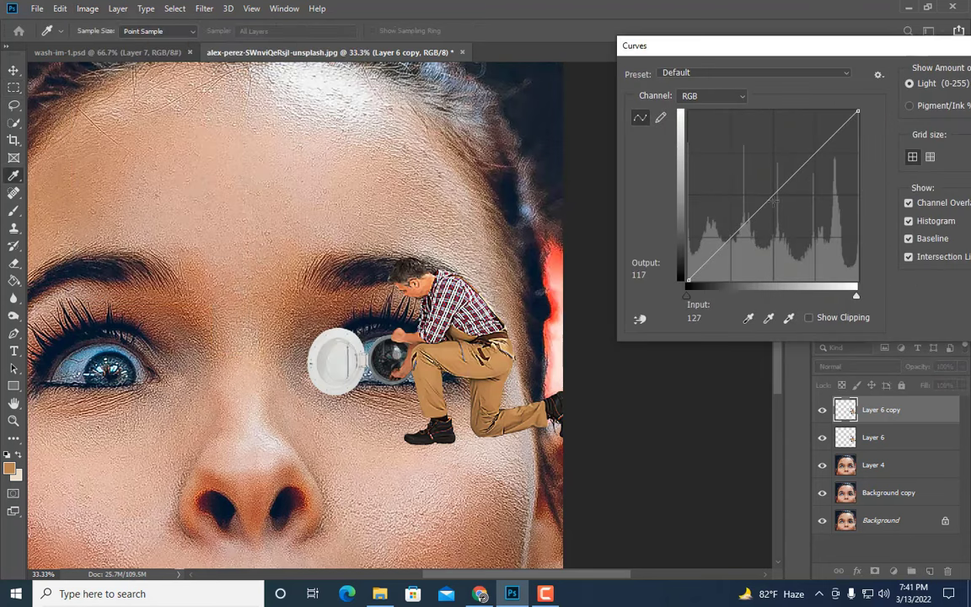
{"action": "left_click_drag", "start_coordinate": [771, 196], "coordinate": [776, 228]}
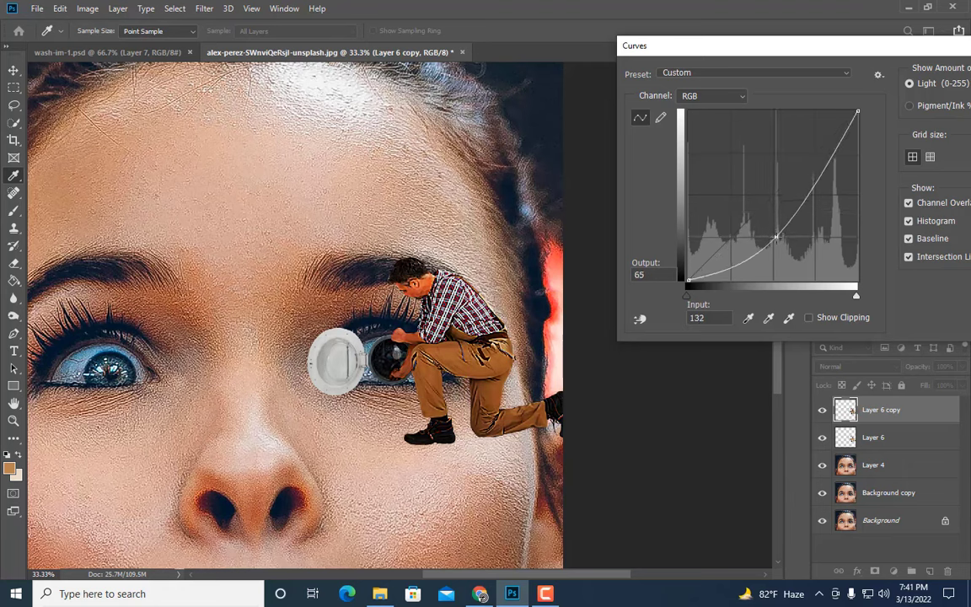
{"action": "left_click_drag", "start_coordinate": [776, 228], "coordinate": [777, 227]}
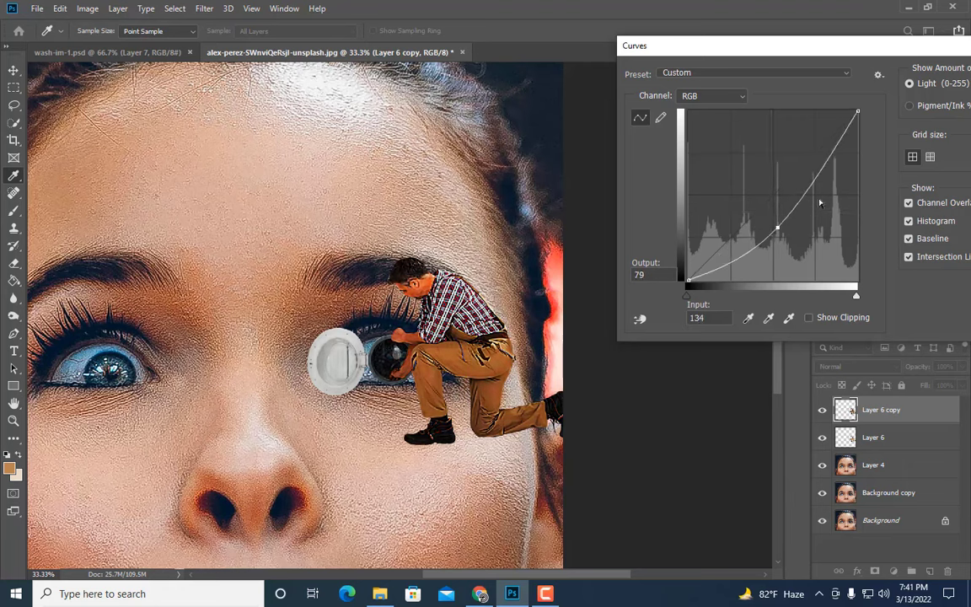
{"action": "left_click_drag", "start_coordinate": [825, 166], "coordinate": [821, 163]}
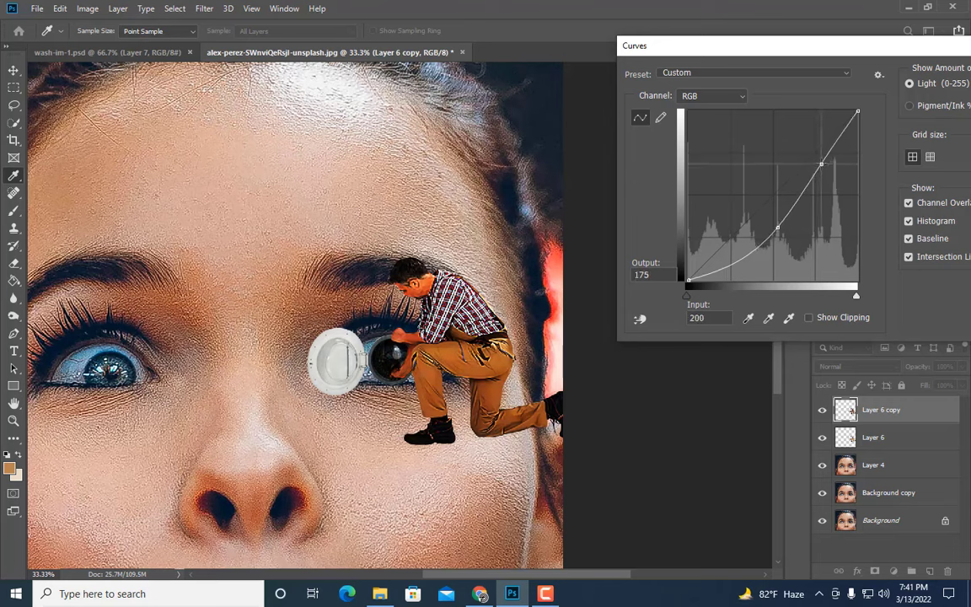
{"action": "left_click_drag", "start_coordinate": [779, 227], "coordinate": [775, 218]}
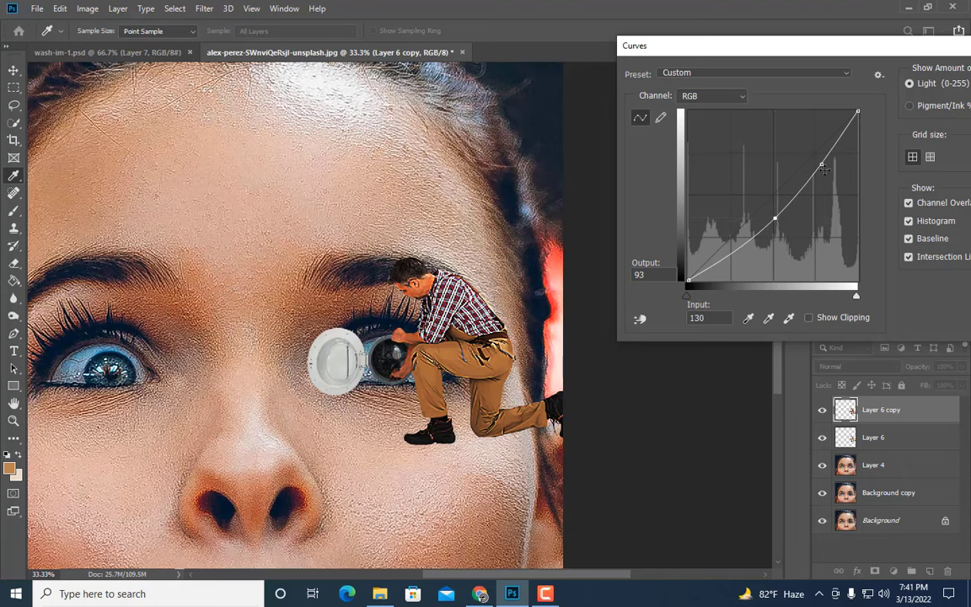
{"action": "left_click_drag", "start_coordinate": [821, 163], "coordinate": [815, 161]}
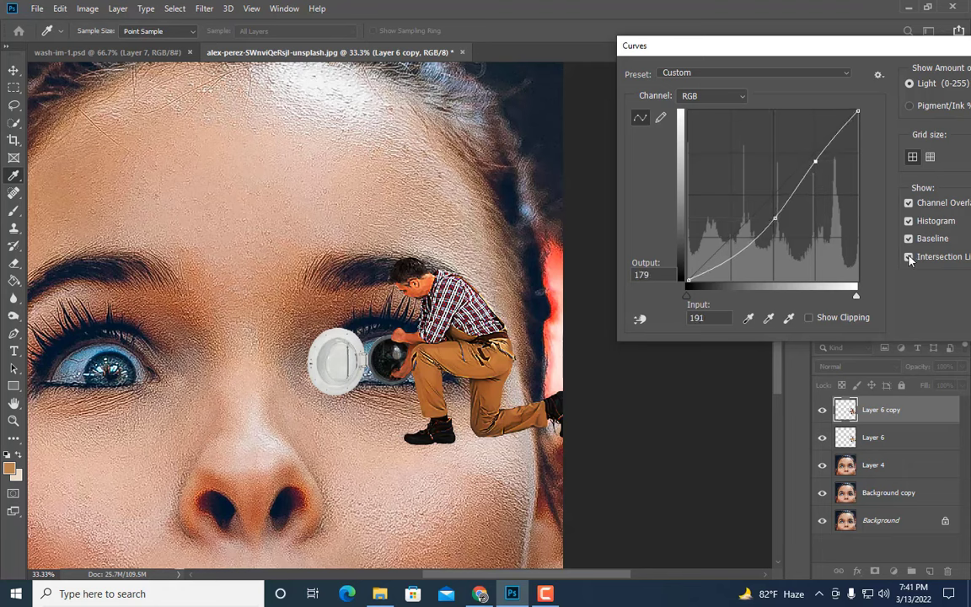
{"action": "left_click_drag", "start_coordinate": [885, 48], "coordinate": [767, 34]}
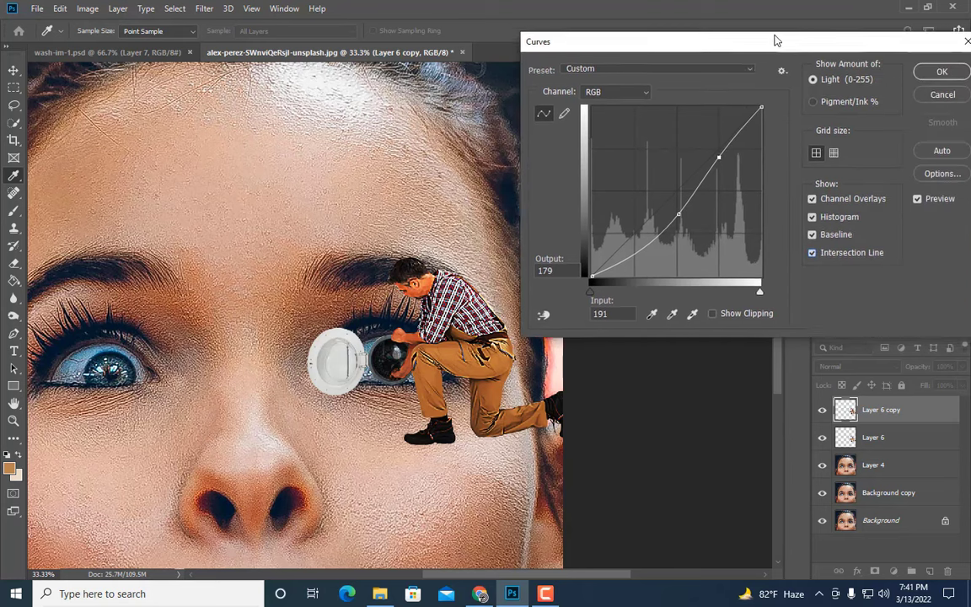
Compare the Curves preview on and off, then apply the adjustment
{"action": "left_click", "coordinate": [897, 191]}
{"action": "left_click", "coordinate": [897, 191]}
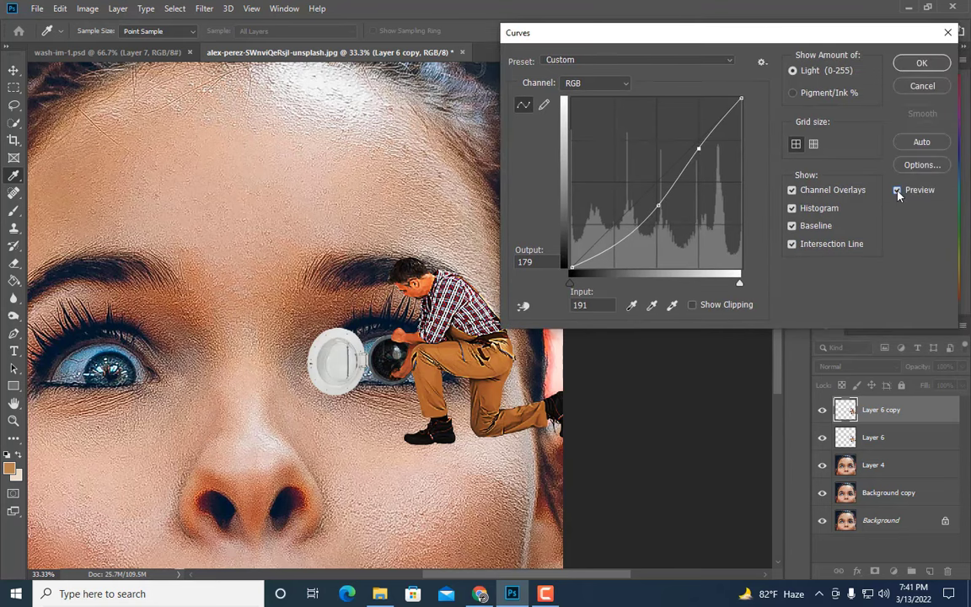
{"action": "left_click", "coordinate": [897, 190]}
{"action": "left_click", "coordinate": [897, 190]}
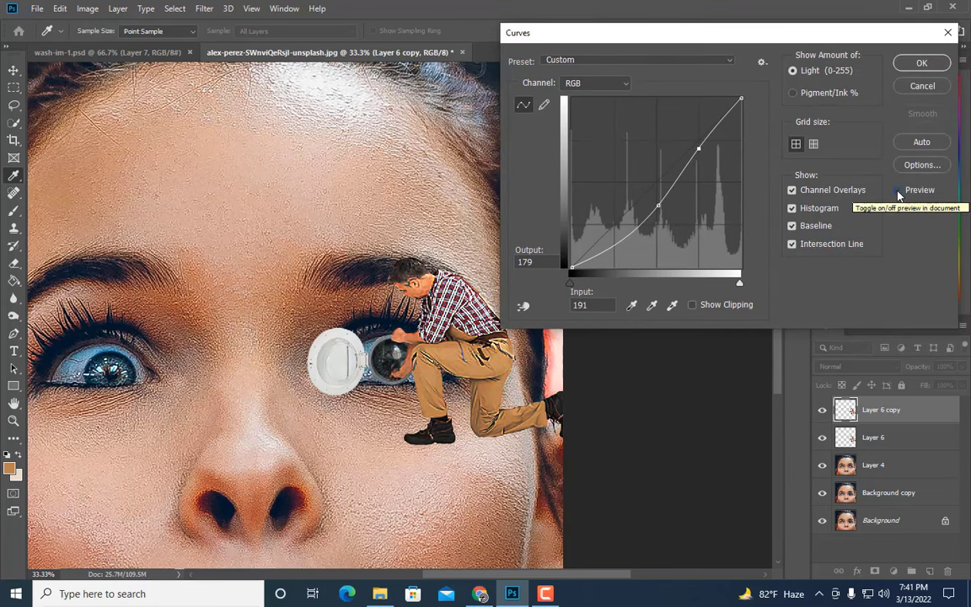
{"action": "left_click", "coordinate": [897, 191]}
{"action": "left_click", "coordinate": [898, 191]}
{"action": "left_click", "coordinate": [897, 191]}
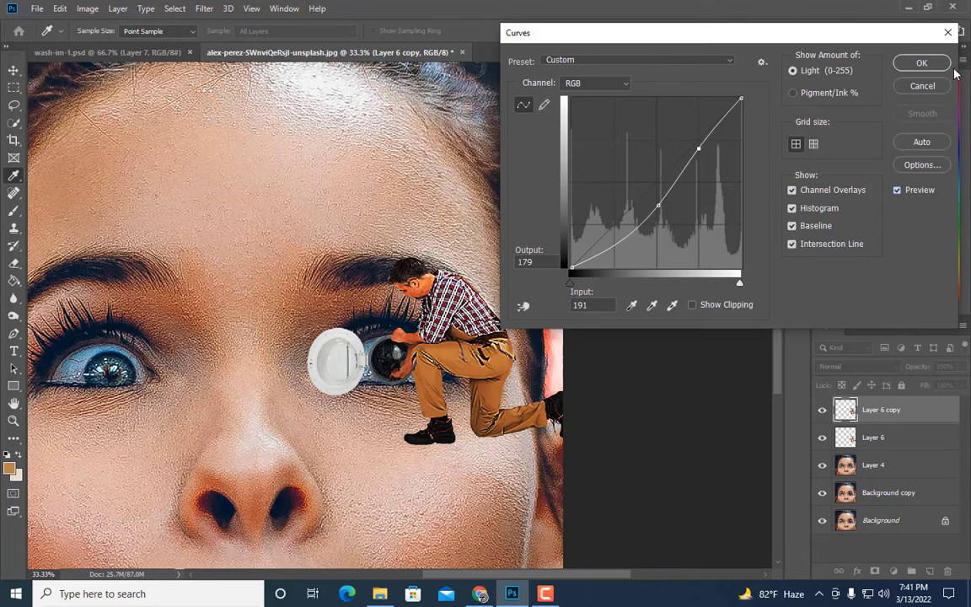
{"action": "left_click", "coordinate": [922, 62]}
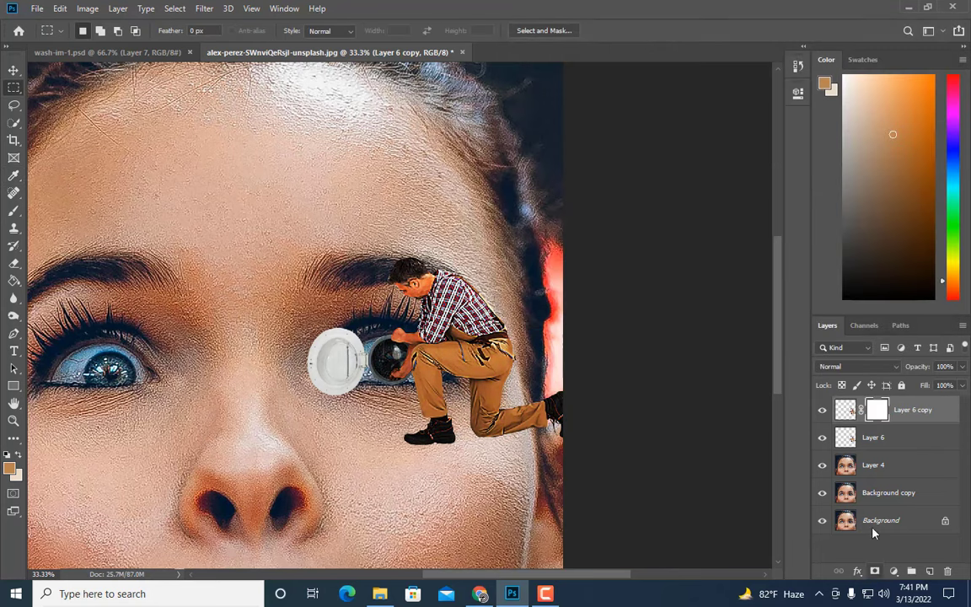
Invert Layer 6 copy's mask to black and paint the darkening back inside the drum
{"action": "left_click", "coordinate": [877, 411]}
{"action": "key", "text": "ctrl+i"}
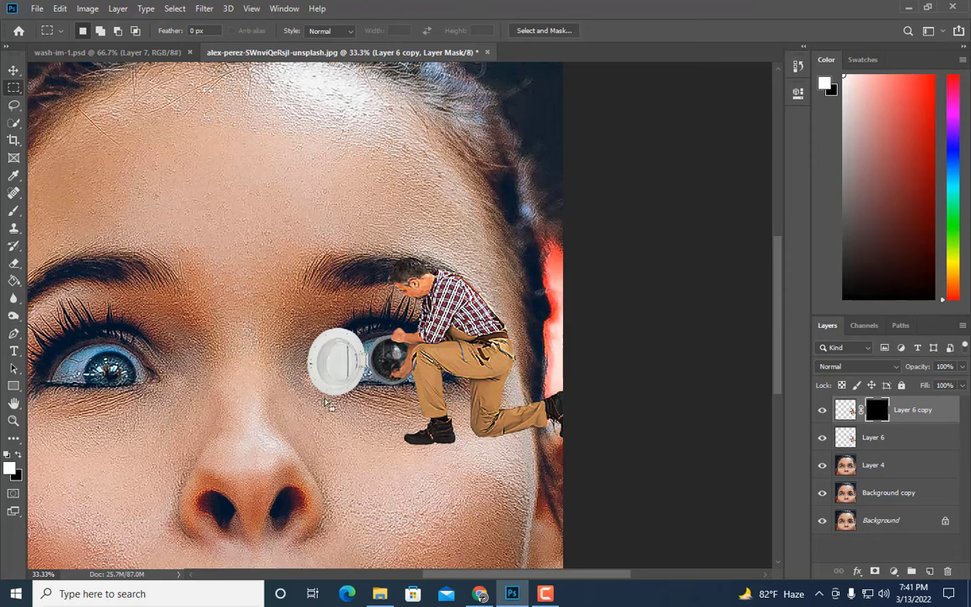
{"action": "key", "text": "b"}
{"action": "scroll", "coordinate": [383, 351], "scroll_direction": "up", "scroll_amount": 1}
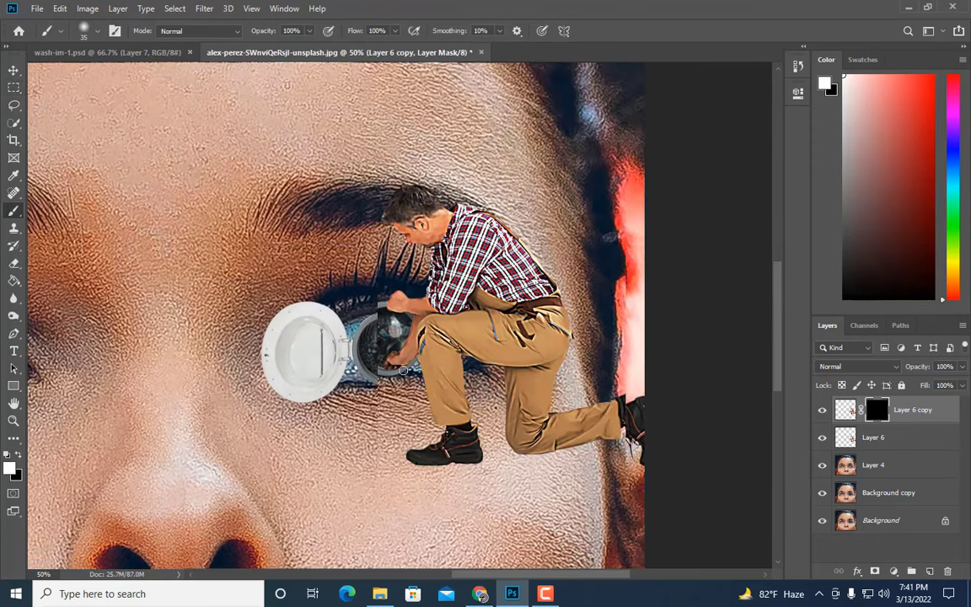
{"action": "key", "text": "bracketright"}
{"action": "key", "text": "bracketright"}
{"action": "key", "text": "bracketright"}
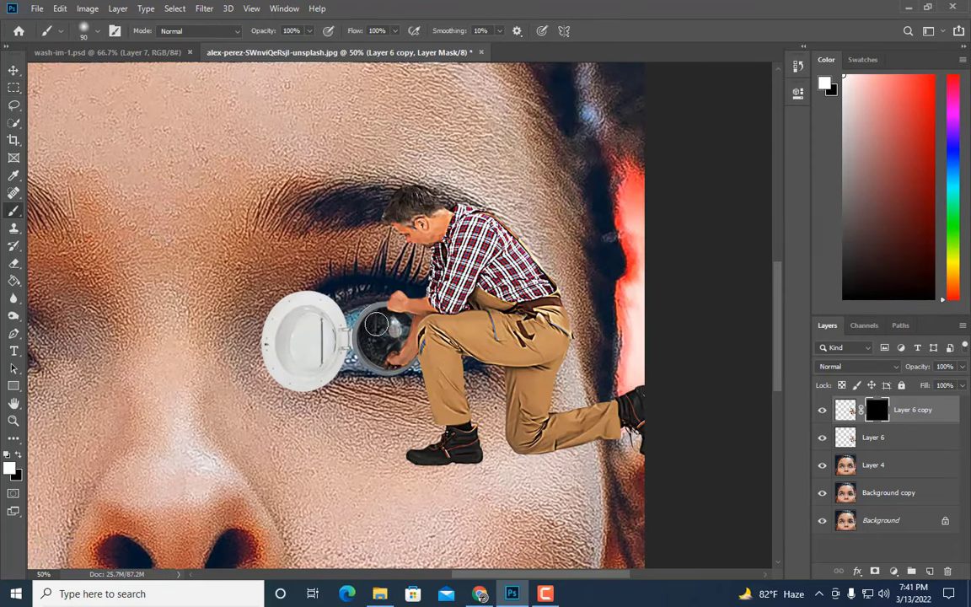
{"action": "left_click_drag", "start_coordinate": [388, 321], "coordinate": [394, 339]}
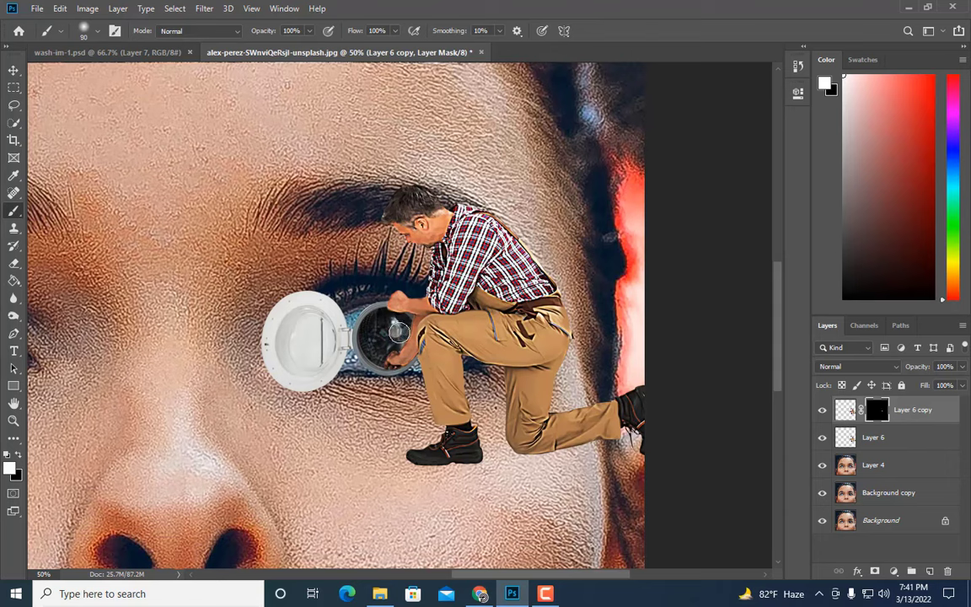
{"action": "key", "text": "bracketleft"}
{"action": "key", "text": "bracketleft"}
{"action": "key", "text": "bracketleft"}
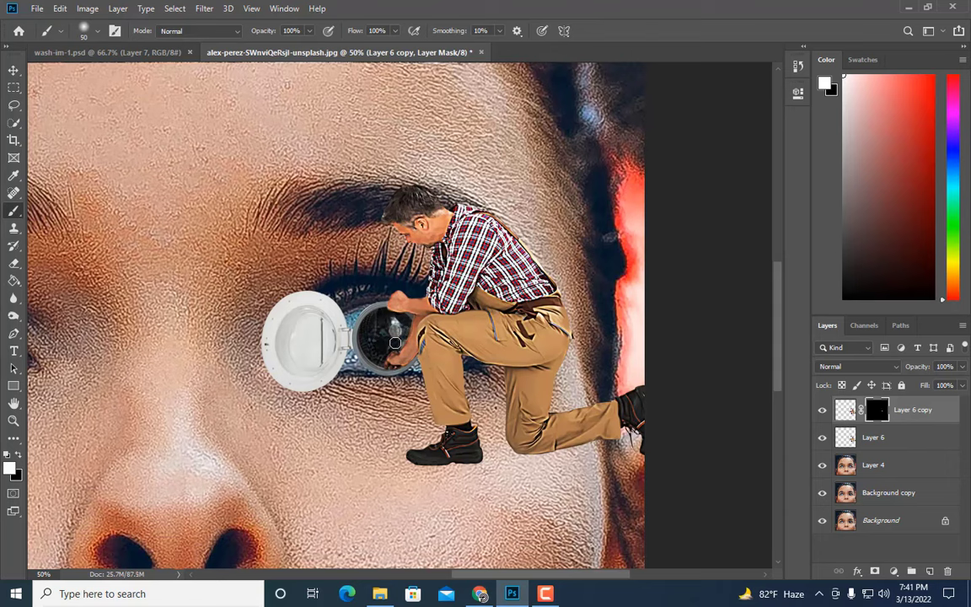
{"action": "key", "text": "bracketleft"}
{"action": "key", "text": "bracketleft"}
{"action": "key", "text": "ctrl+minus"}
{"action": "key", "text": "ctrl+minus"}
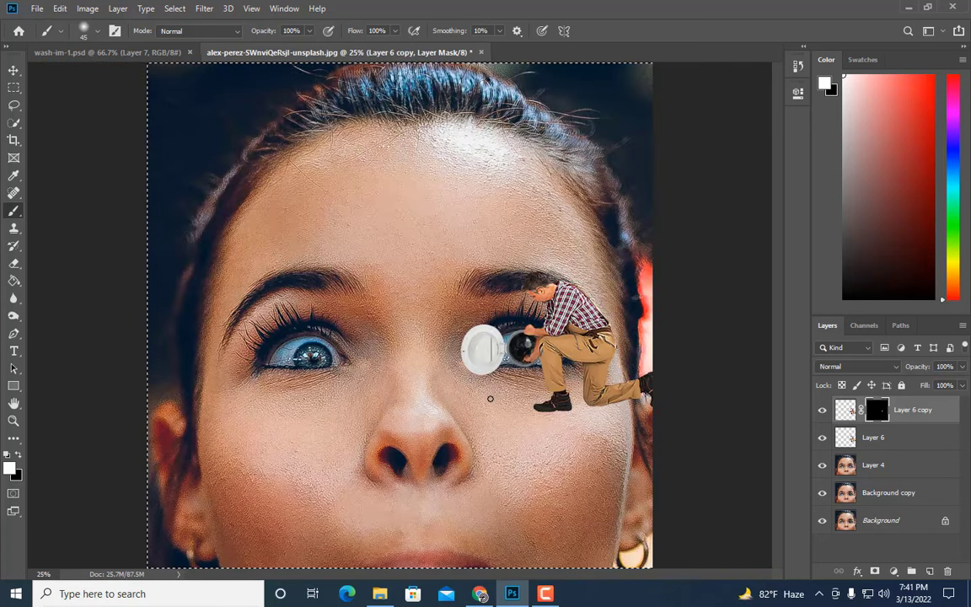
{"action": "key", "text": "ctrl+minus"}
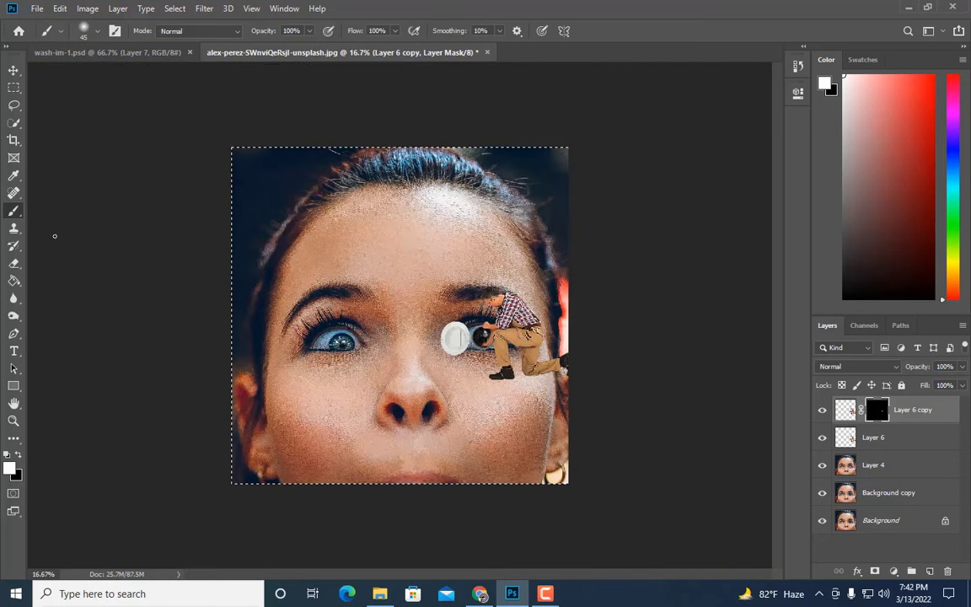
Clear the selection and zoom in on the eye and worker
{"action": "left_click", "coordinate": [14, 88]}
{"action": "left_click", "coordinate": [150, 221]}
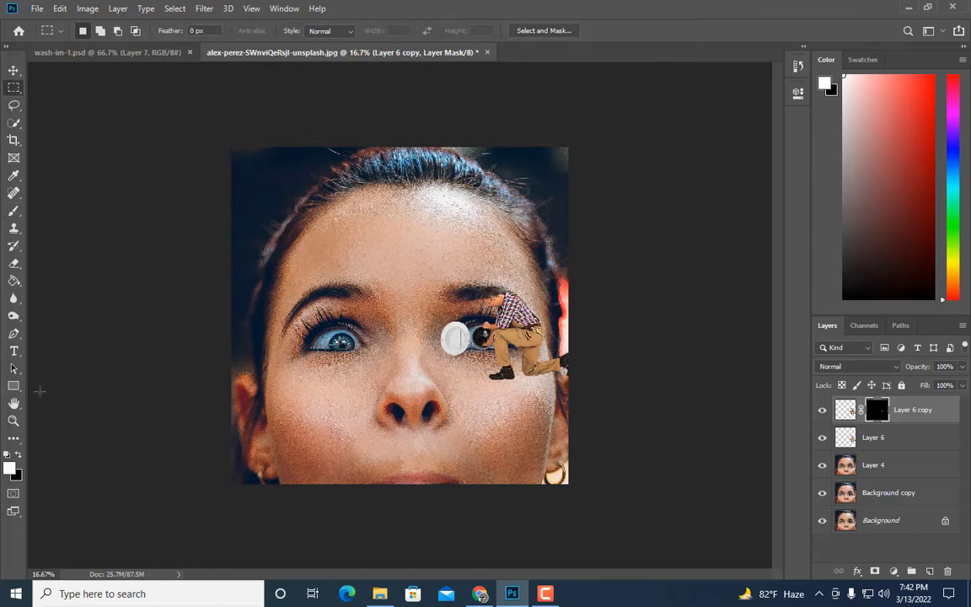
{"action": "key", "text": "z"}
{"action": "left_click", "coordinate": [626, 361]}
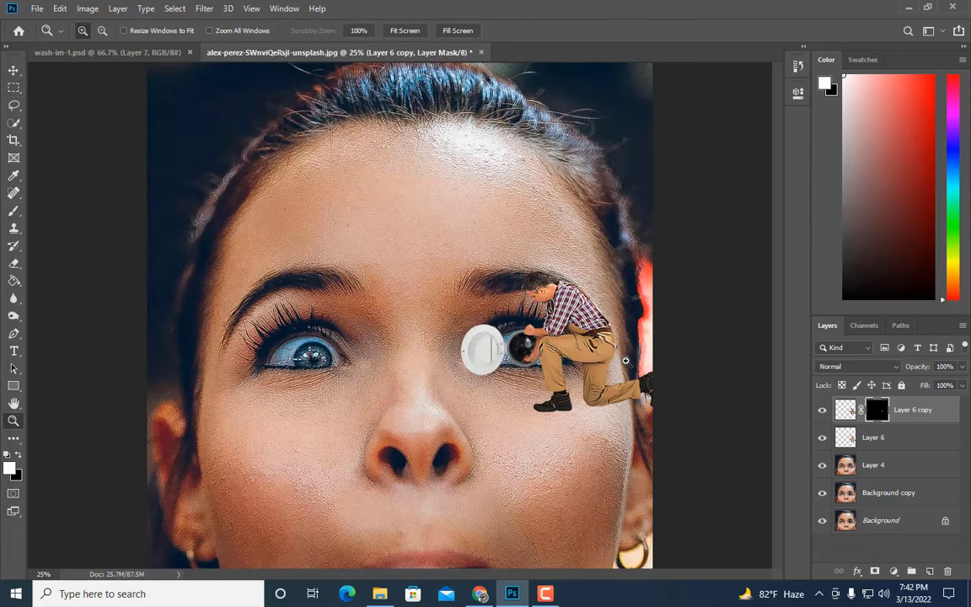
{"action": "left_click", "coordinate": [626, 361]}
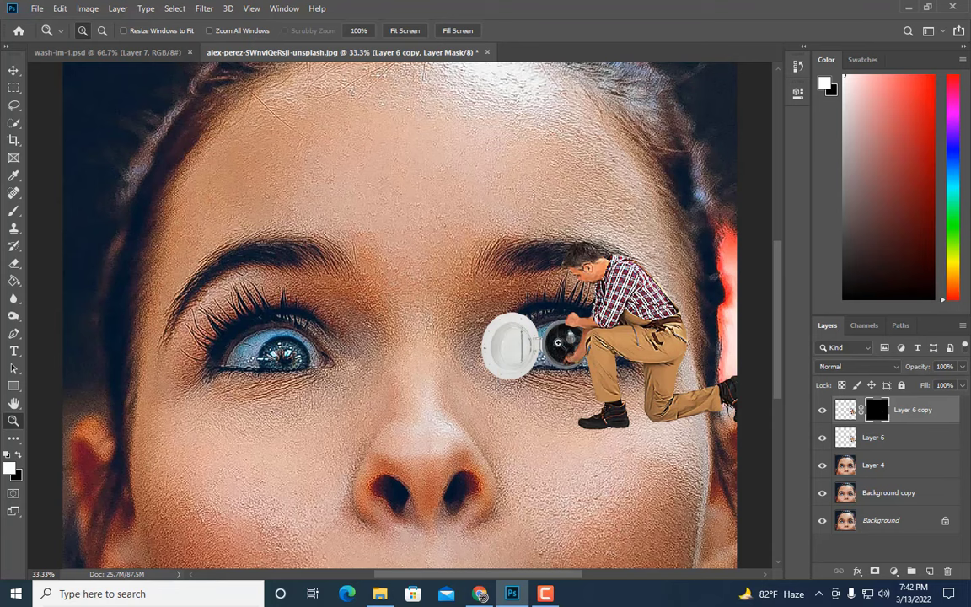
Merge the worker layers and duplicate the result as Layer 6 copy 2
{"action": "right_click", "coordinate": [883, 440]}
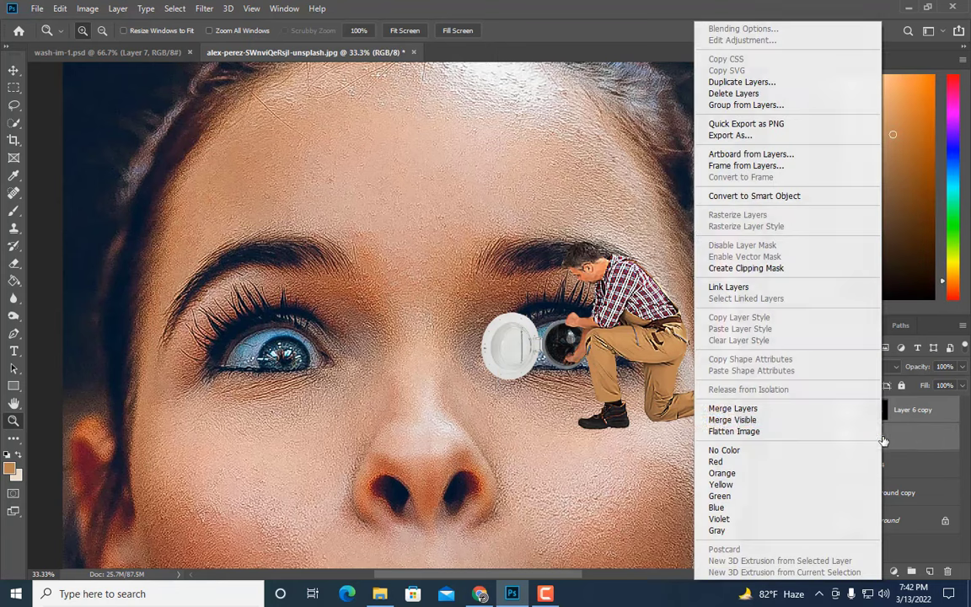
{"action": "left_click", "coordinate": [733, 406]}
{"action": "key", "text": "ctrl+j"}
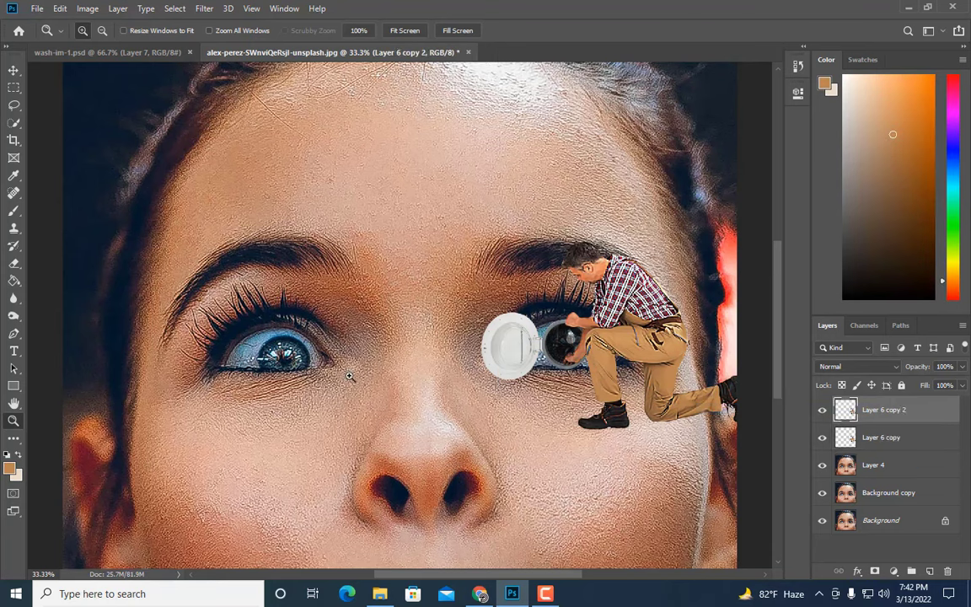
Colour-balance the copy: midtones toward Blue (−32/0/+16), highlights toward Cyan (−13/0/+5)
{"action": "left_click", "coordinate": [87, 8]}
{"action": "mouse_move", "coordinate": [108, 44]}
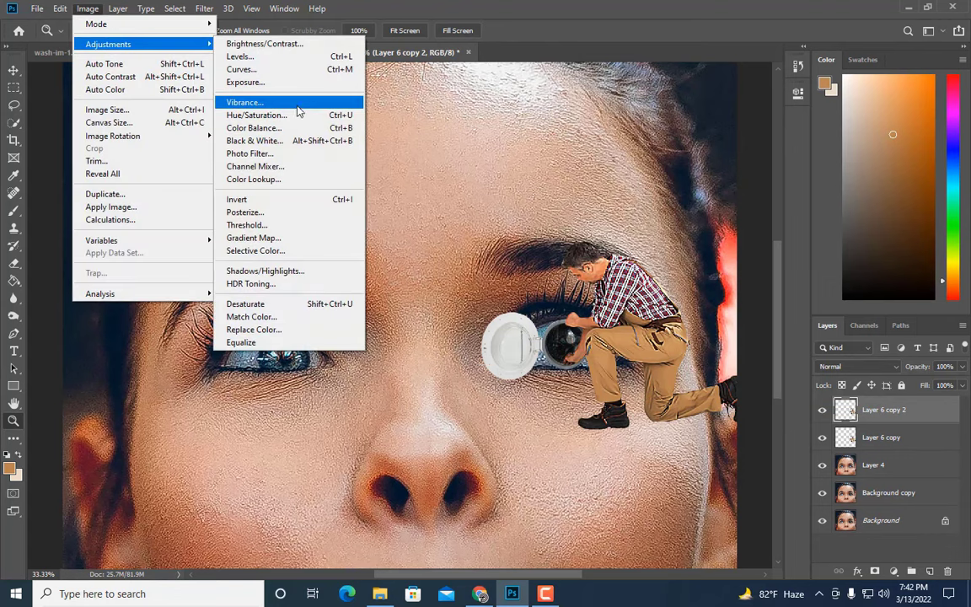
{"action": "left_click", "coordinate": [270, 132]}
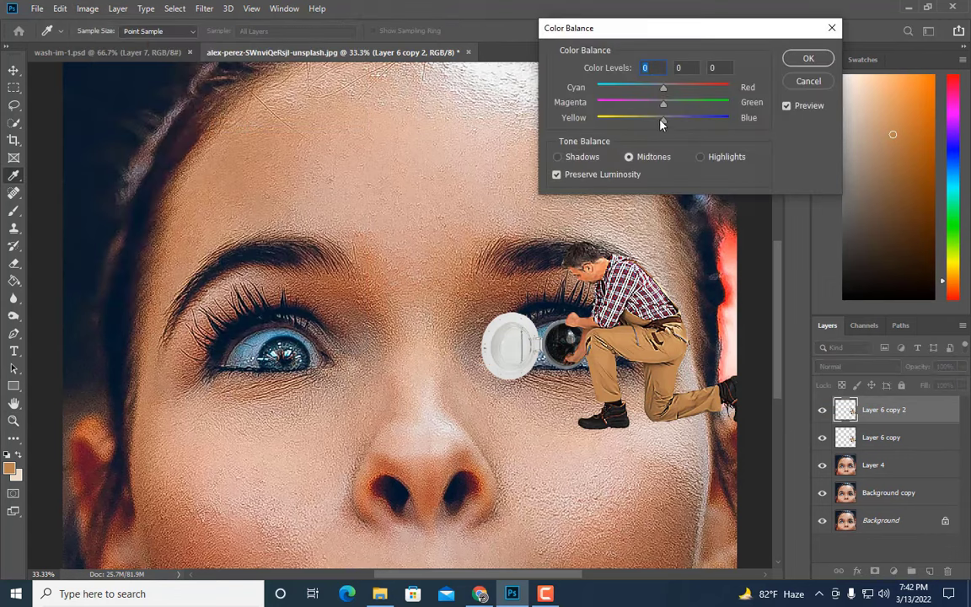
{"action": "left_click_drag", "start_coordinate": [662, 124], "coordinate": [673, 124]}
{"action": "left_click", "coordinate": [700, 157]}
{"action": "left_click_drag", "start_coordinate": [664, 89], "coordinate": [667, 119]}
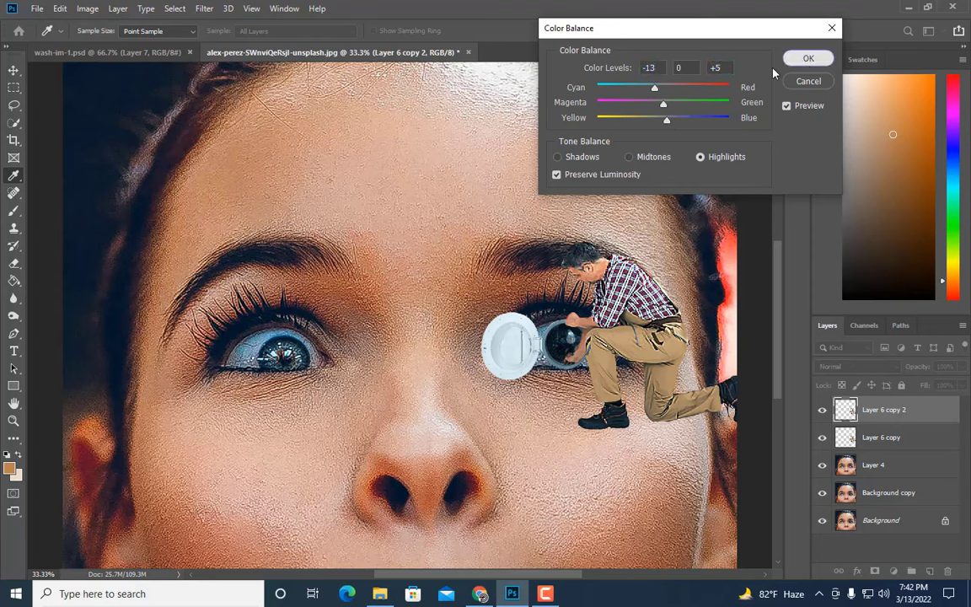
{"action": "left_click", "coordinate": [808, 58]}
{"action": "key", "text": "z"}
{"action": "left_click", "coordinate": [89, 8]}
{"action": "mouse_move", "coordinate": [108, 44]}
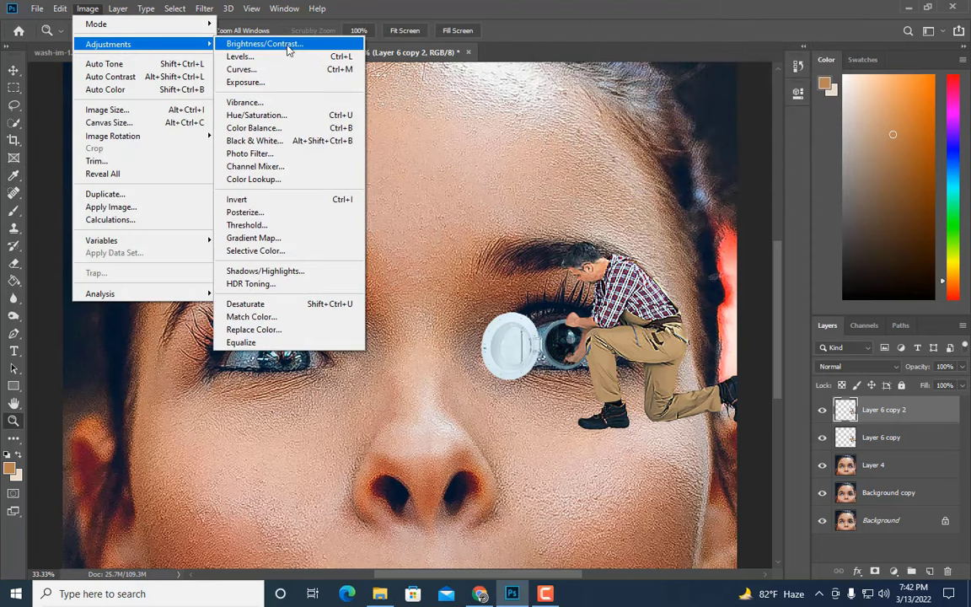
Apply Brightness/Contrast to Layer 6 copy 2 with Brightness 24 and Contrast 14
{"action": "left_click", "coordinate": [325, 42]}
{"action": "left_click", "coordinate": [697, 60]}
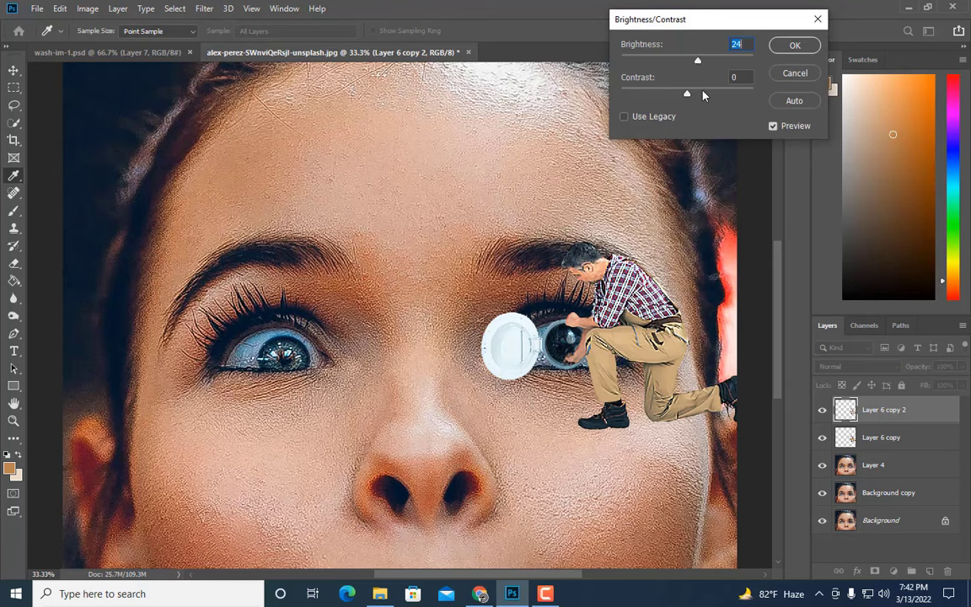
{"action": "left_click", "coordinate": [696, 94]}
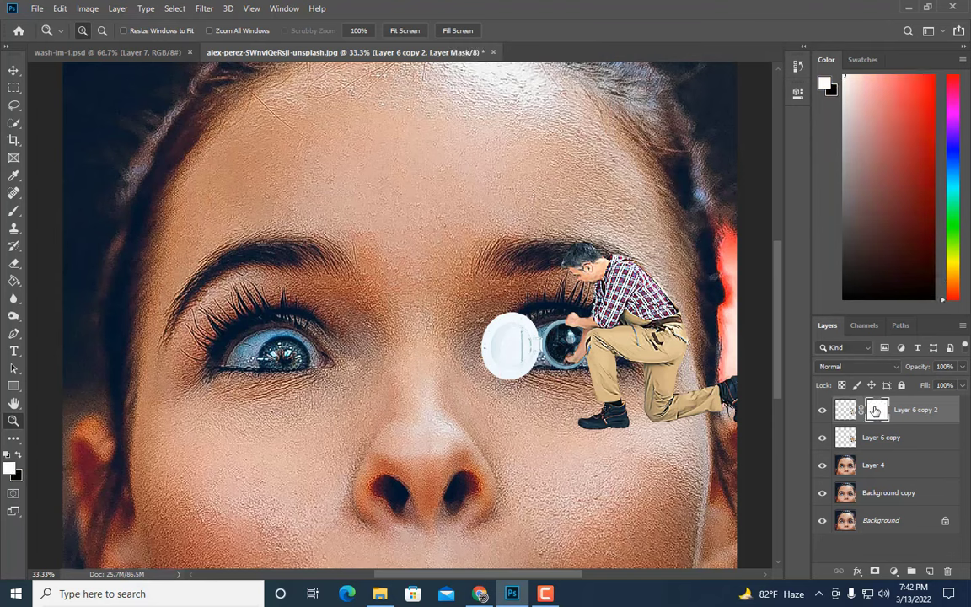
Invert the copy's layer mask to black and set up a white brush at size 70
{"action": "left_click", "coordinate": [877, 411], "text": "ctrl"}
{"action": "key", "text": "ctrl+i"}
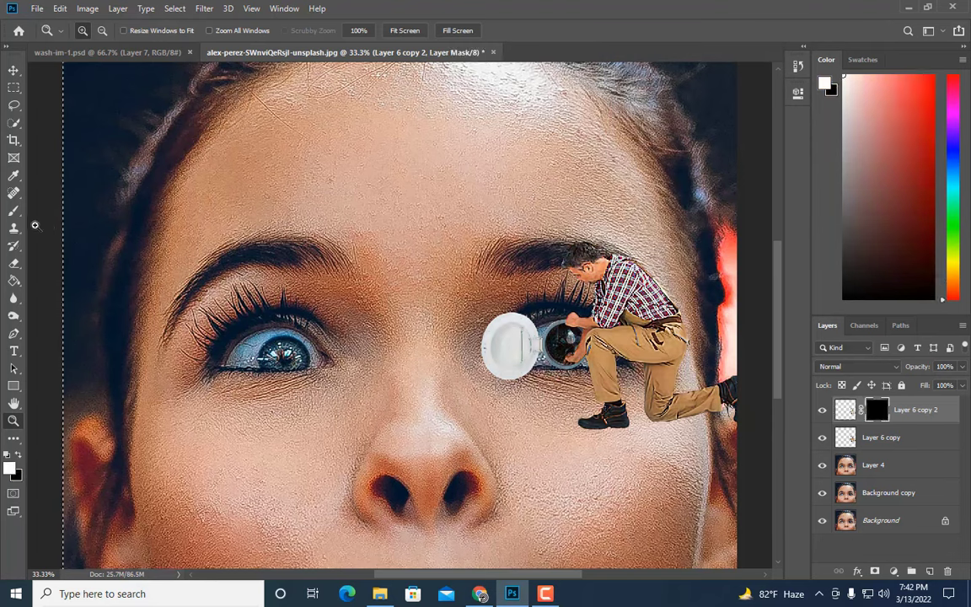
{"action": "left_click", "coordinate": [14, 210]}
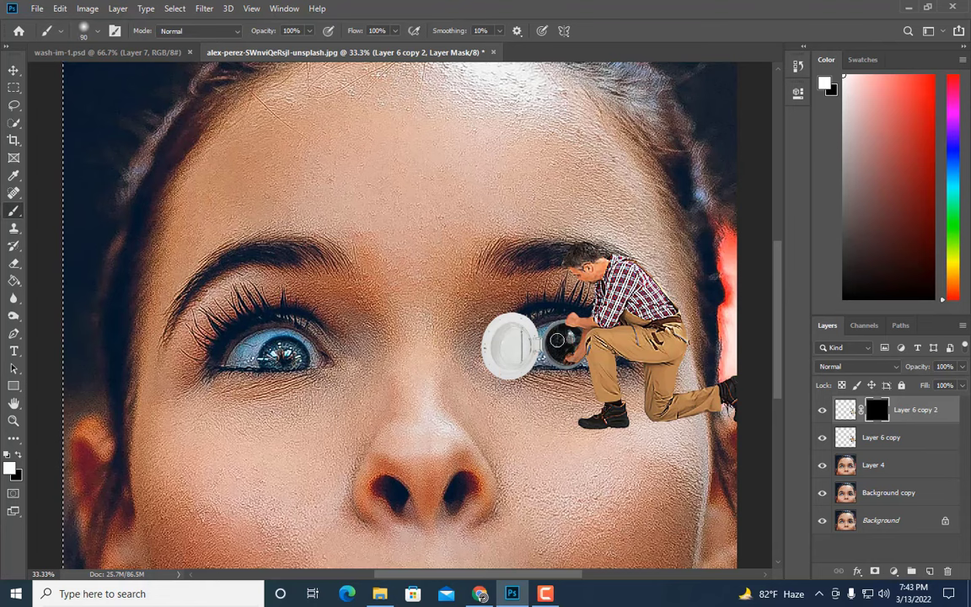
{"action": "key", "text": "bracketright"}
{"action": "key", "text": "bracketright"}
{"action": "key", "text": "bracketright"}
{"action": "key", "text": "bracketleft"}
{"action": "key", "text": "bracketleft"}
{"action": "key", "text": "bracketleft"}
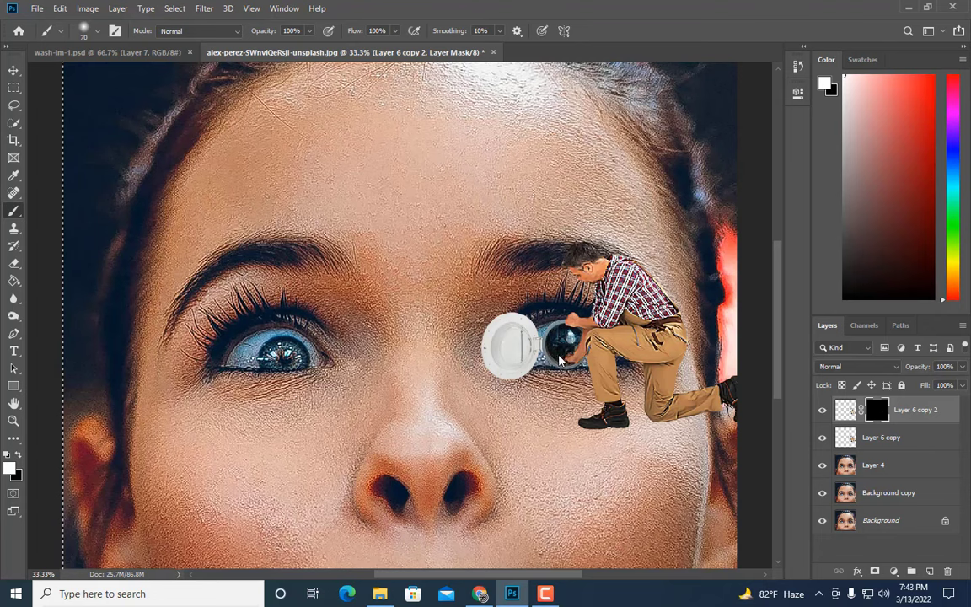
Paint the brightened copy back inside the washer drum at sizes 70–80, toggling it to compare
{"action": "left_click_drag", "start_coordinate": [560, 360], "coordinate": [556, 334]}
{"action": "key", "text": "bracketleft"}
{"action": "key", "text": "bracketleft"}
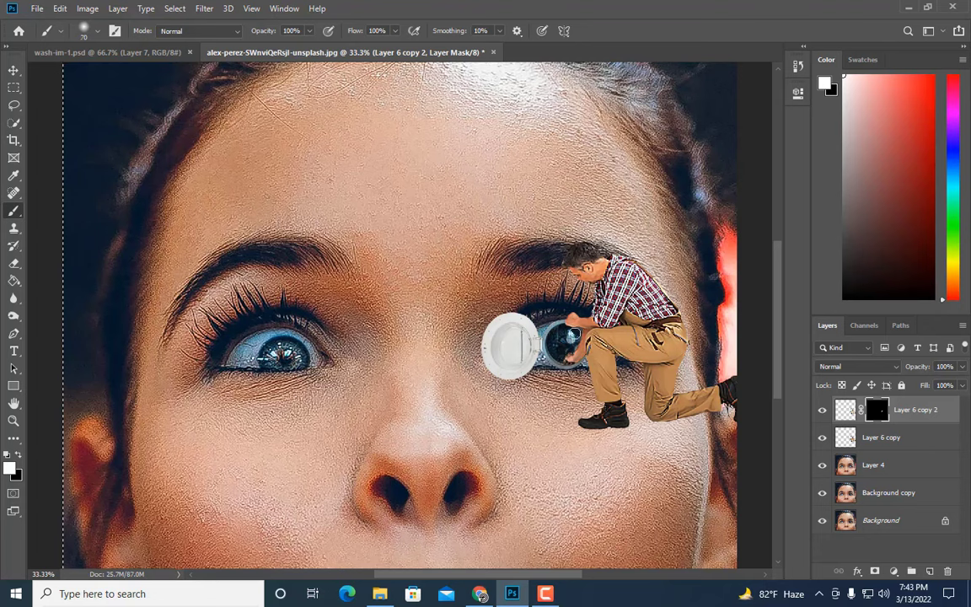
{"action": "key", "text": "bracketright"}
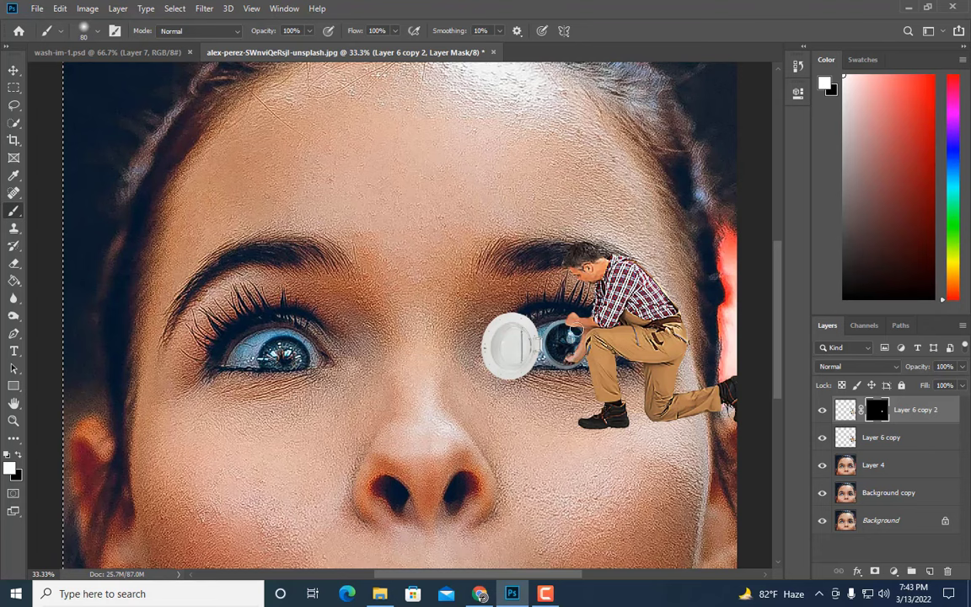
{"action": "mouse_move", "coordinate": [573, 329]}
{"action": "left_mouse_down"}
{"action": "mouse_move", "coordinate": [563, 355]}
{"action": "mouse_move", "coordinate": [570, 332]}
{"action": "left_mouse_up"}
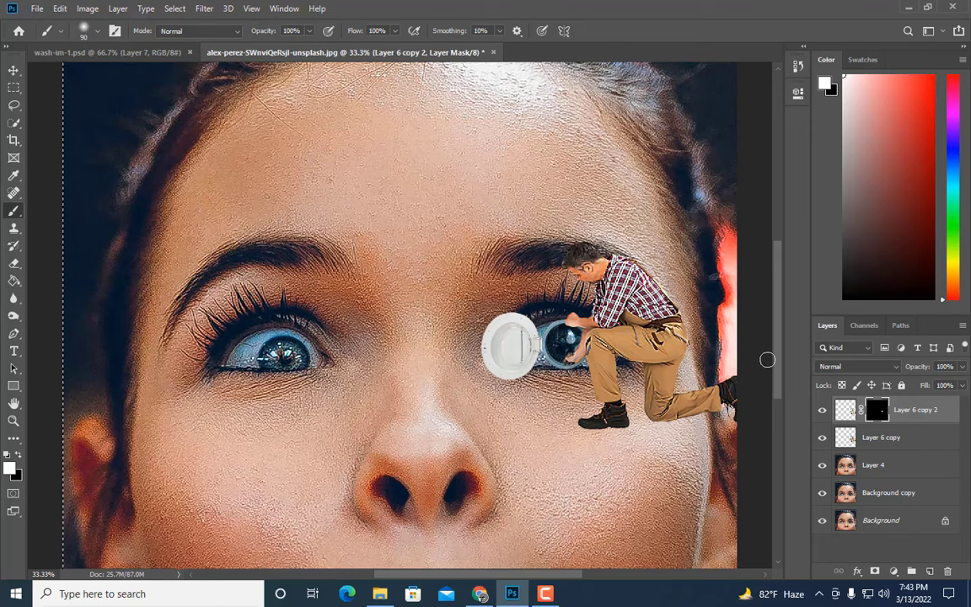
{"action": "left_click", "coordinate": [822, 410]}
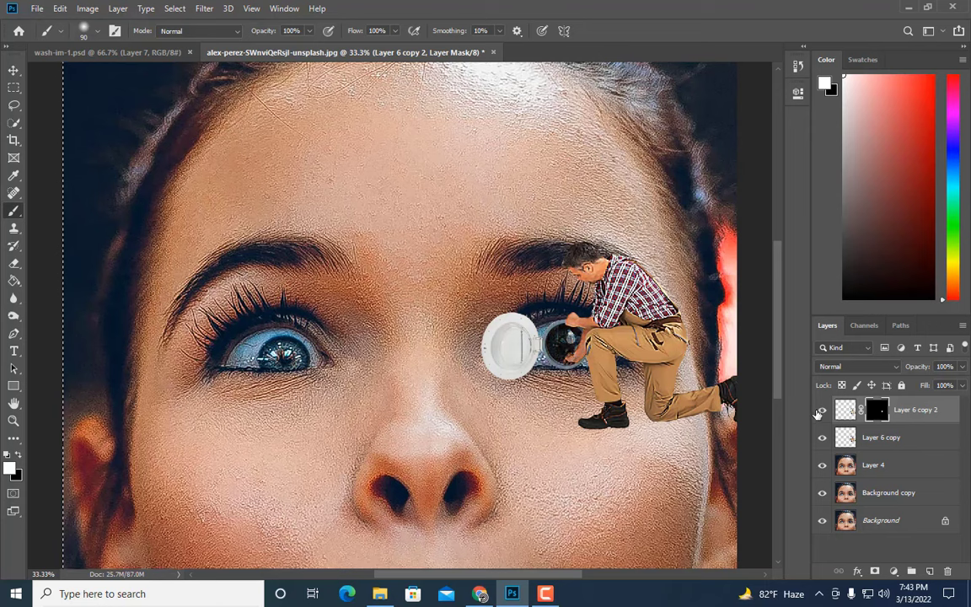
{"action": "left_click", "coordinate": [822, 411]}
{"action": "left_click", "coordinate": [822, 410]}
{"action": "left_click", "coordinate": [823, 411]}
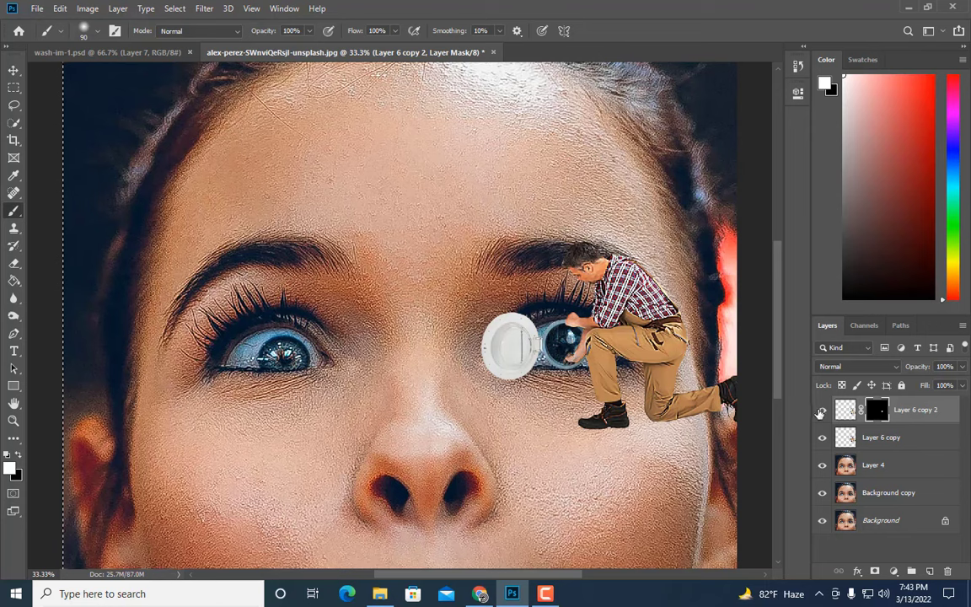
{"action": "key", "text": "ctrl+minus"}
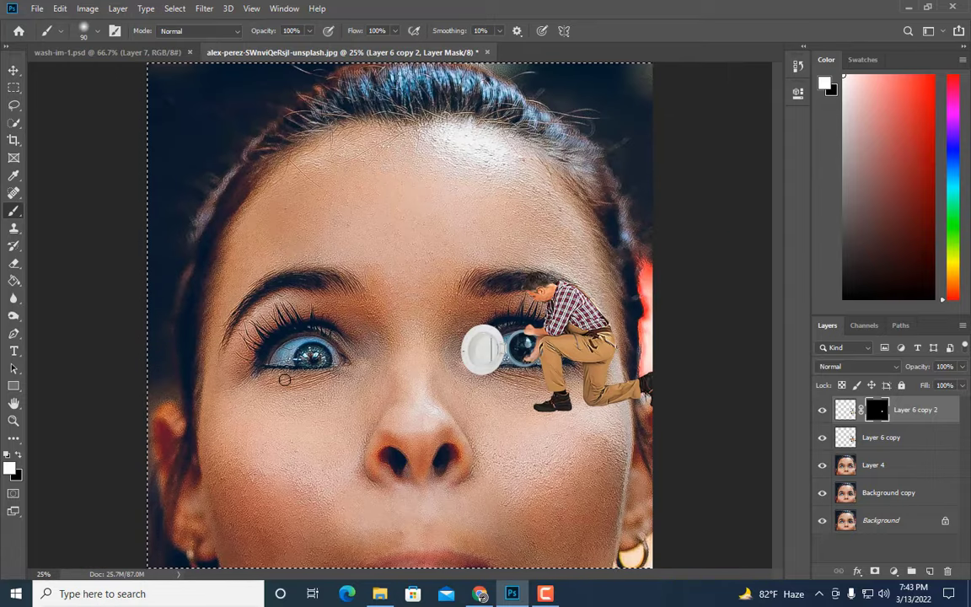
Zoom in on the eye and worker and set the Eraser to 30% opacity, size 45
{"action": "left_click", "coordinate": [13, 420]}
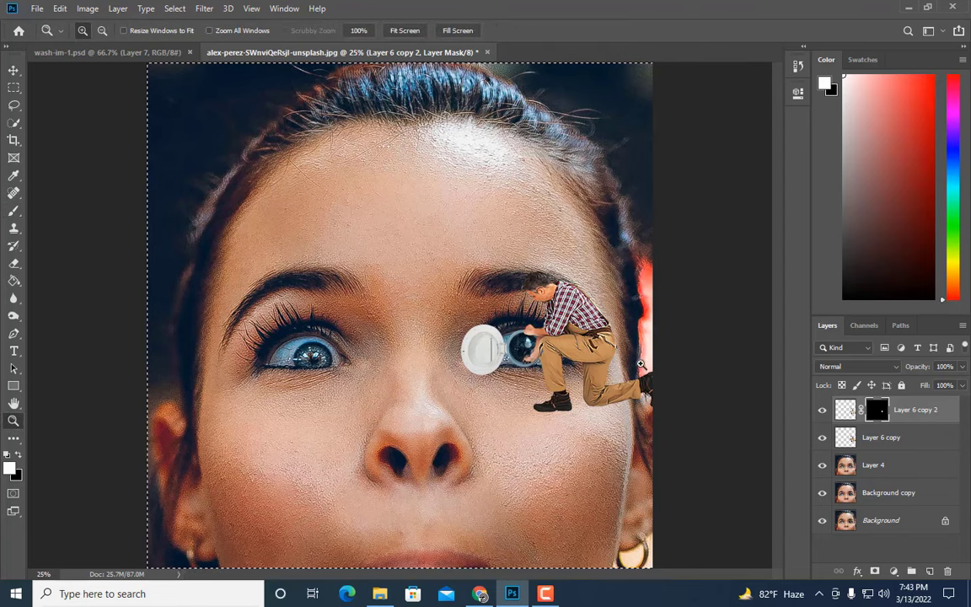
{"action": "left_click", "coordinate": [638, 353]}
{"action": "left_click_drag", "start_coordinate": [373, 147], "coordinate": [737, 498]}
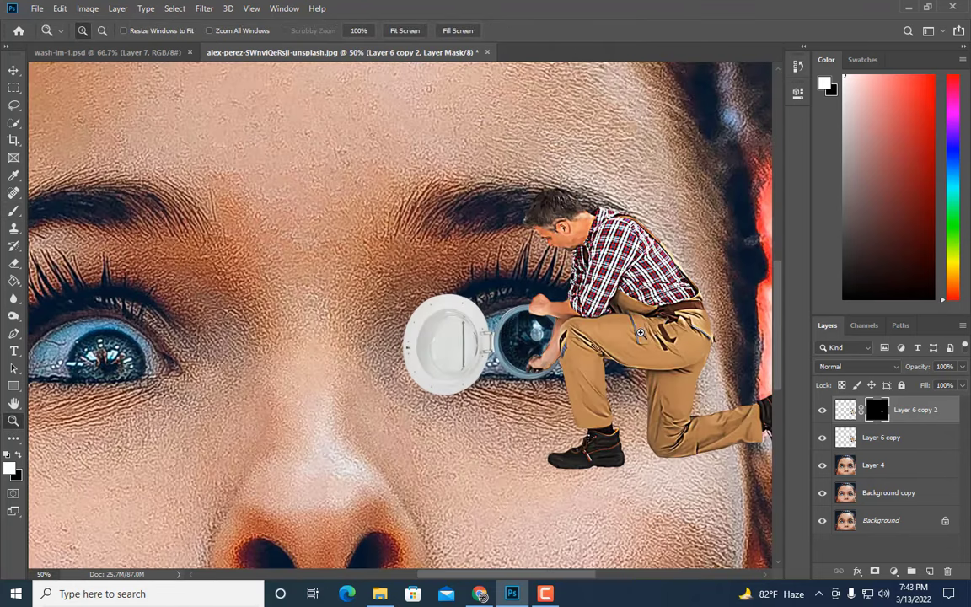
{"action": "left_click", "coordinate": [14, 217]}
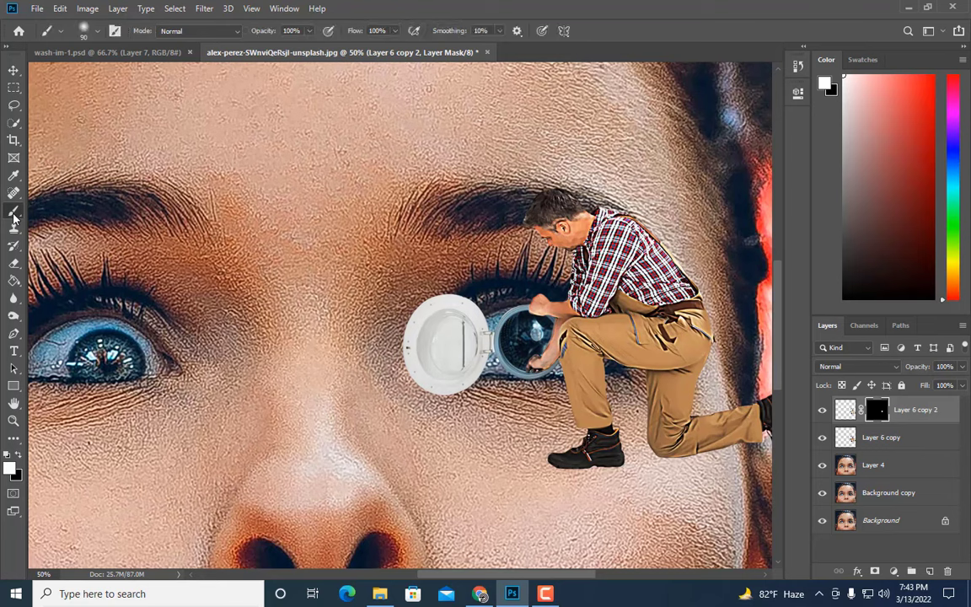
{"action": "left_click", "coordinate": [13, 264]}
{"action": "left_click", "coordinate": [254, 31]}
{"action": "left_click_drag", "start_coordinate": [245, 44], "coordinate": [210, 46]}
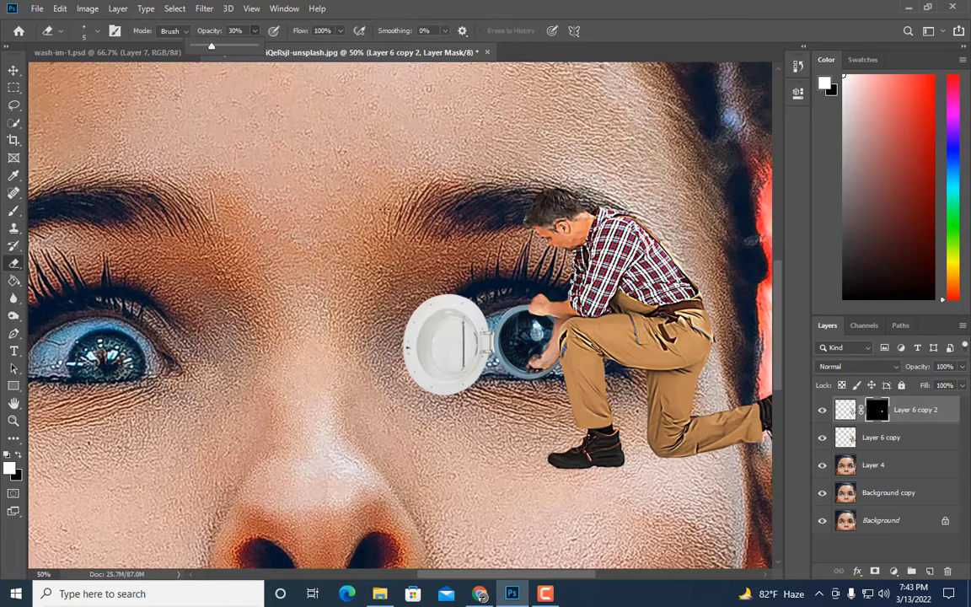
{"action": "key", "text": "ctrl+plus"}
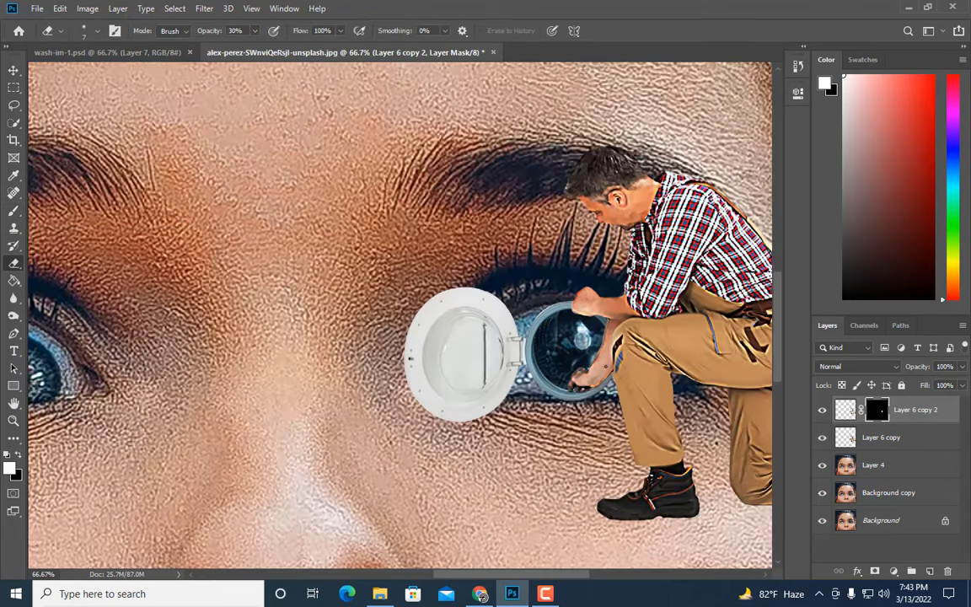
{"action": "key", "text": "bracketright"}
{"action": "key", "text": "bracketright"}
{"action": "key", "text": "bracketright"}
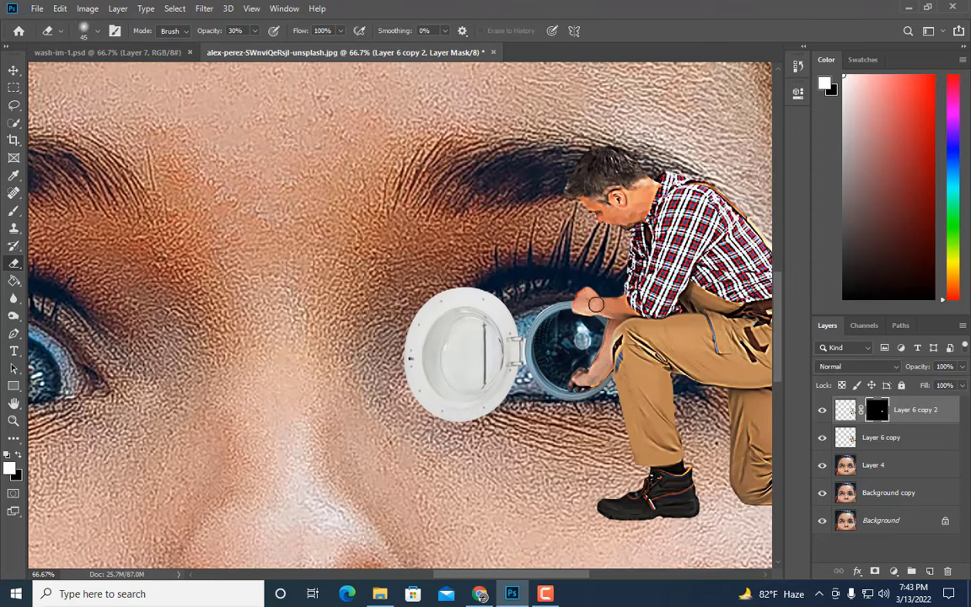
Zoom out to review the whole composite with the workman kneeling at the eye
{"action": "key", "text": "ctrl+minus"}
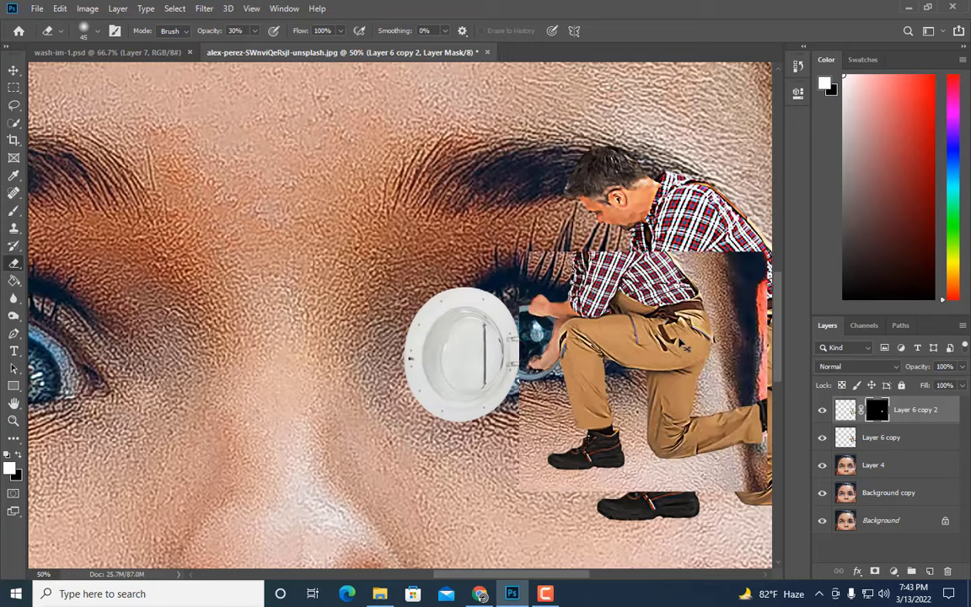
{"action": "key", "text": "ctrl+minus"}
{"action": "key", "text": "ctrl+minus"}
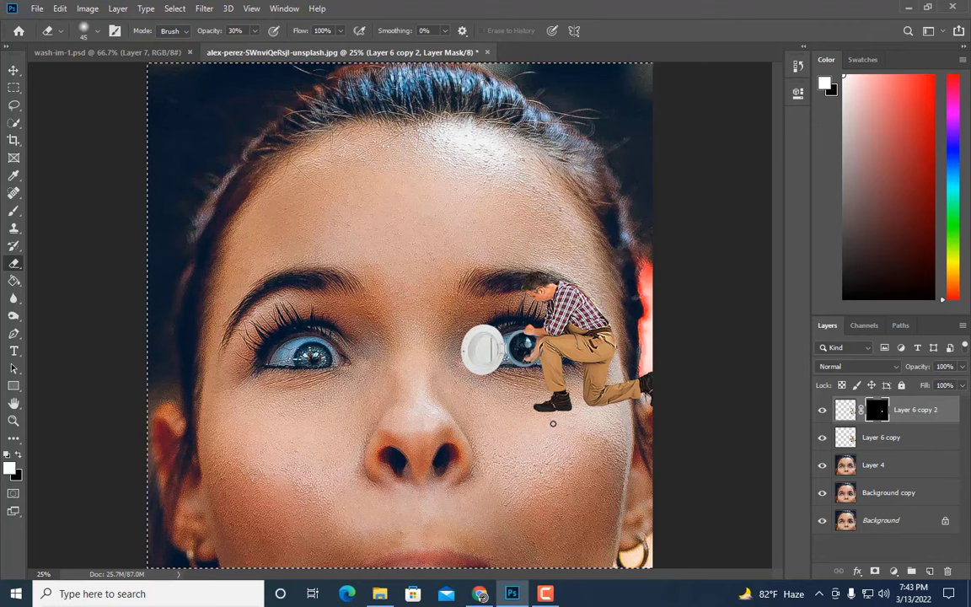
{"action": "key", "text": "ctrl+minus"}
{"action": "key", "text": "ctrl+plus"}
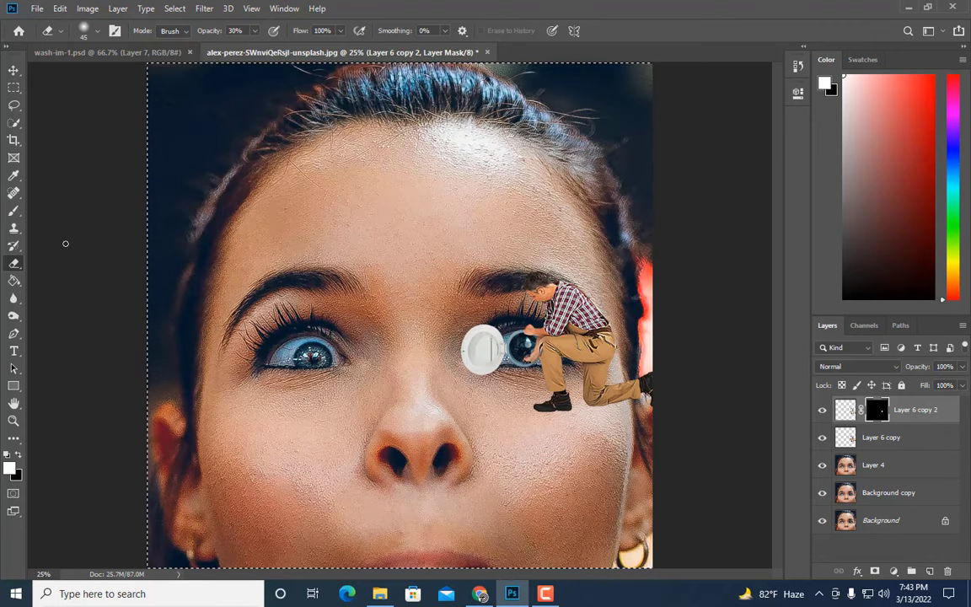
{"action": "left_click", "coordinate": [13, 87]}
Merge Layer 6 copy with Layer 6 copy 2 into one workman layer
{"action": "key", "text": "ctrl+d"}
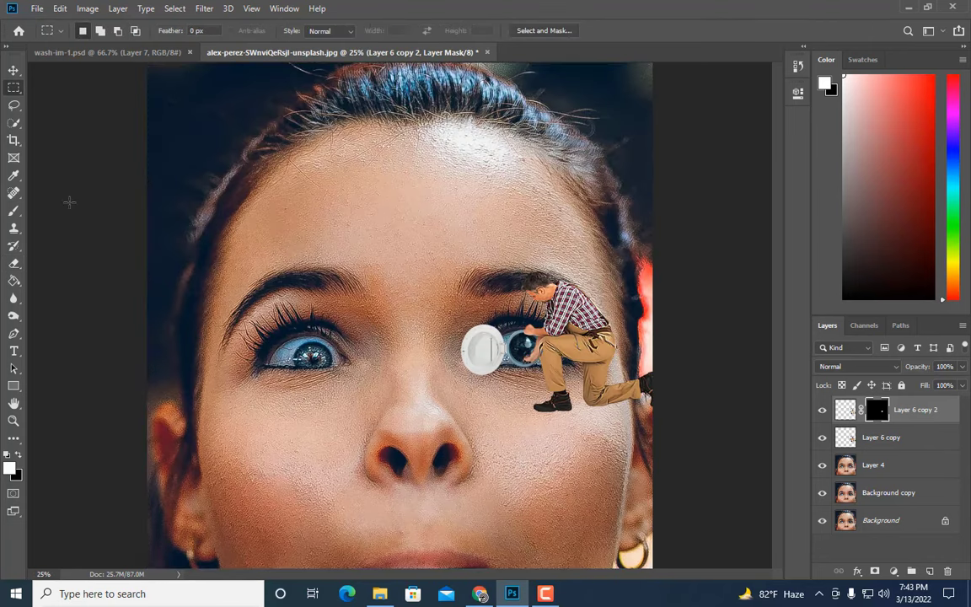
{"action": "left_click_drag", "start_coordinate": [442, 319], "coordinate": [506, 406]}
{"action": "key", "text": "ctrl+d"}
{"action": "right_click", "coordinate": [894, 434]}
{"action": "left_click", "coordinate": [737, 406]}
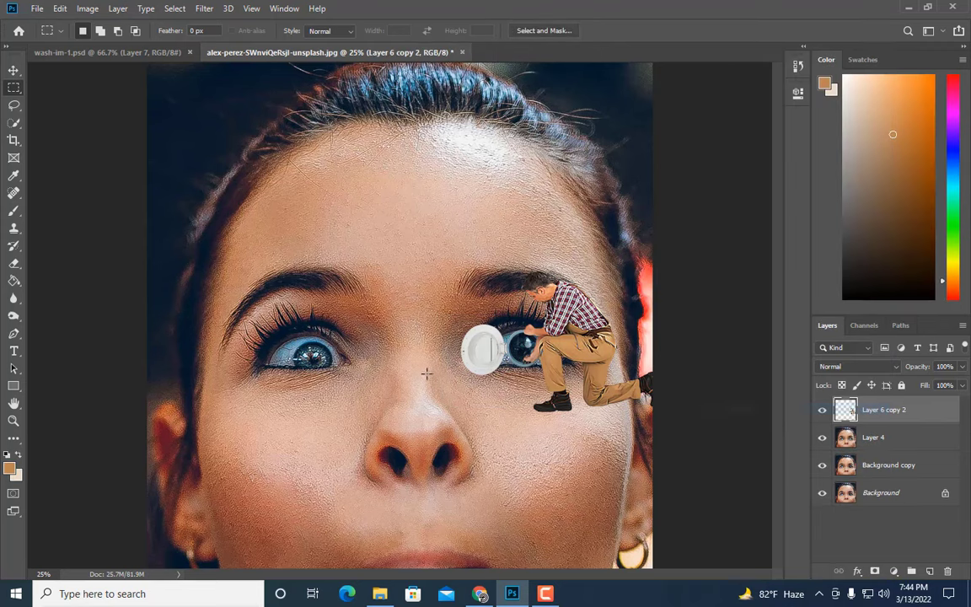
Delete the white washing-machine door beside the eye and clear the selection
{"action": "left_click_drag", "start_coordinate": [407, 281], "coordinate": [506, 420]}
{"action": "key", "text": "Delete"}
{"action": "key", "text": "ctrl+d"}
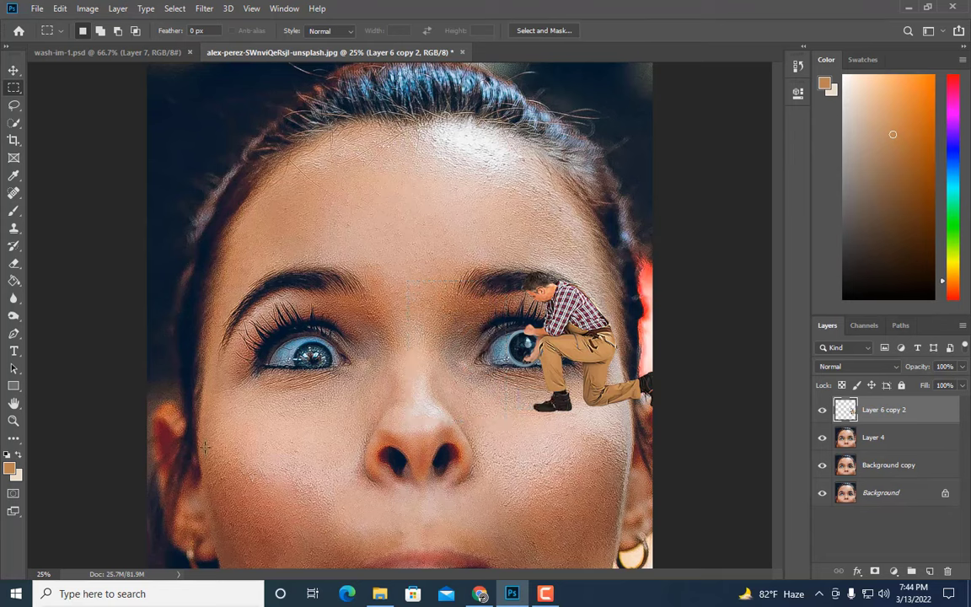
{"action": "key", "text": "ctrl+plus"}
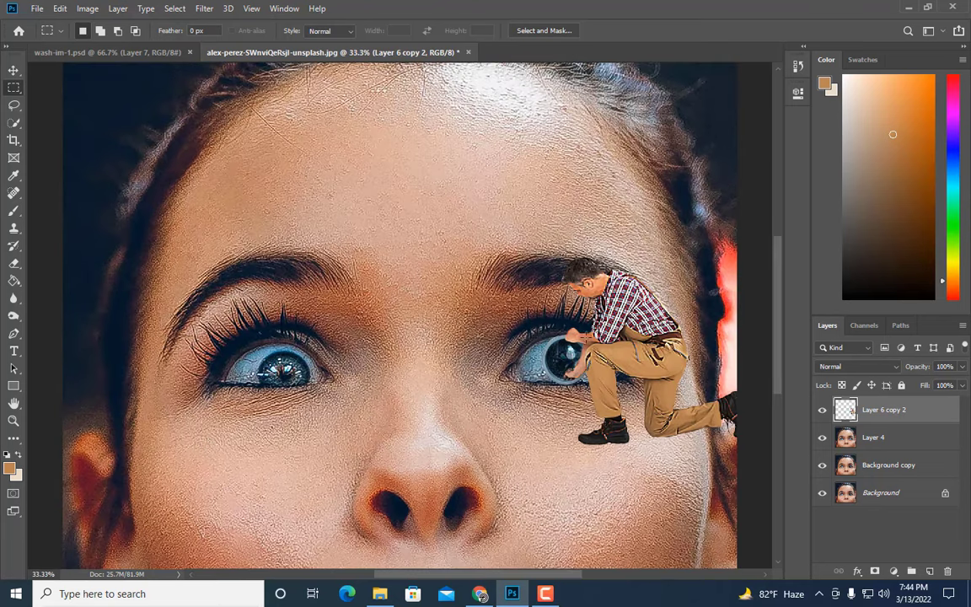
Select the area around the right-hand eye and washer drum
{"action": "mouse_move", "coordinate": [492, 286]}
{"action": "left_mouse_down"}
{"action": "mouse_move", "coordinate": [597, 324]}
{"action": "mouse_move", "coordinate": [591, 337]}
{"action": "left_mouse_up"}
{"action": "key", "text": "shift"}
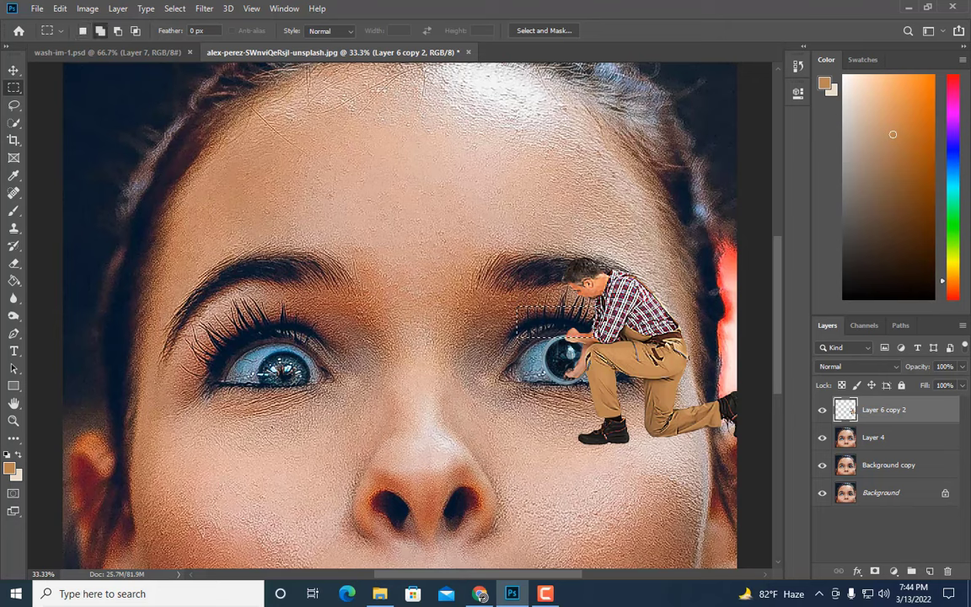
{"action": "left_click_drag", "start_coordinate": [501, 332], "coordinate": [600, 386]}
Copy the selection from Layer 4 onto Layer 5 and place it at the top of the stack
{"action": "key", "text": "ctrl+j"}
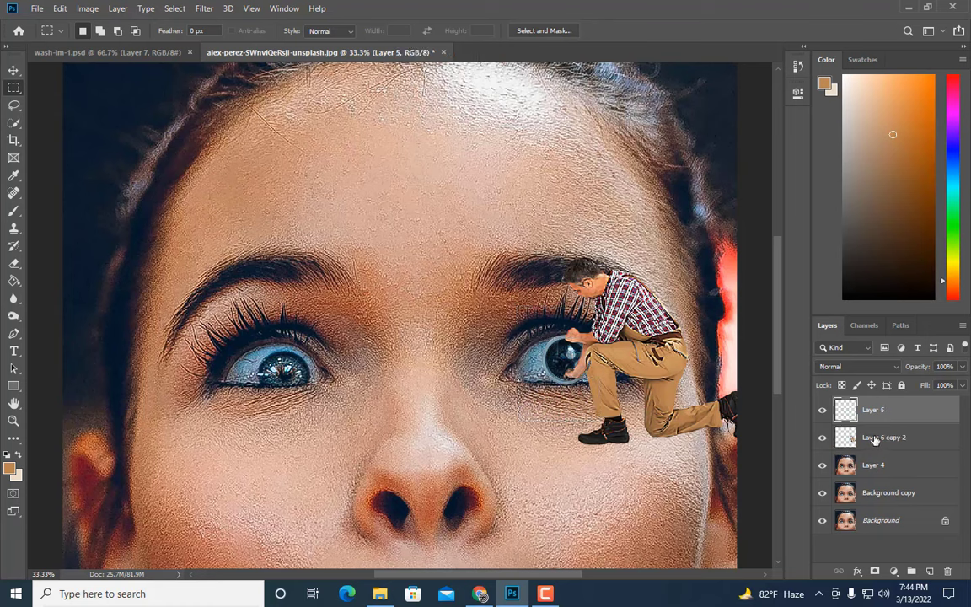
{"action": "left_click_drag", "start_coordinate": [874, 439], "coordinate": [805, 401]}
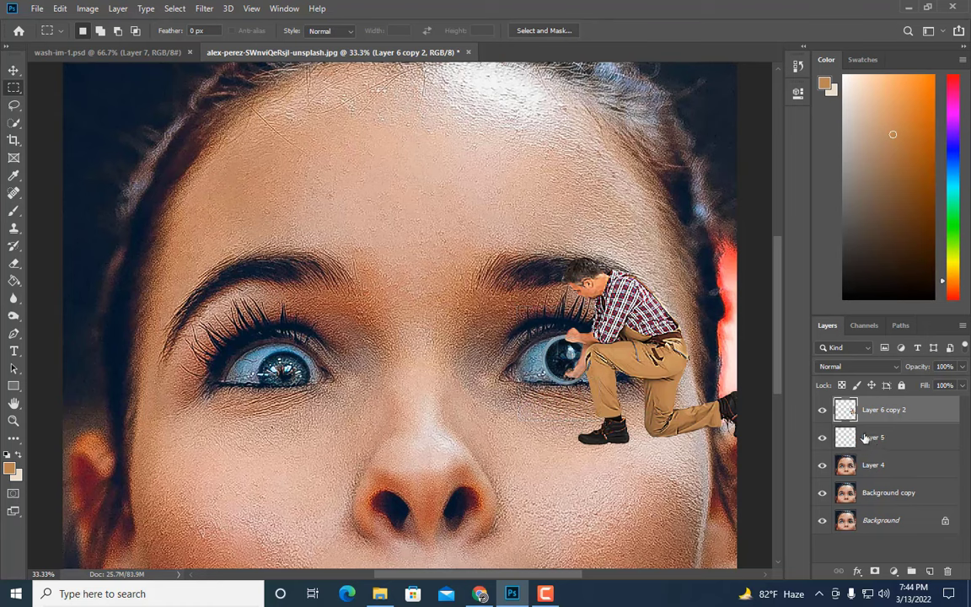
{"action": "key", "text": "ctrl+z"}
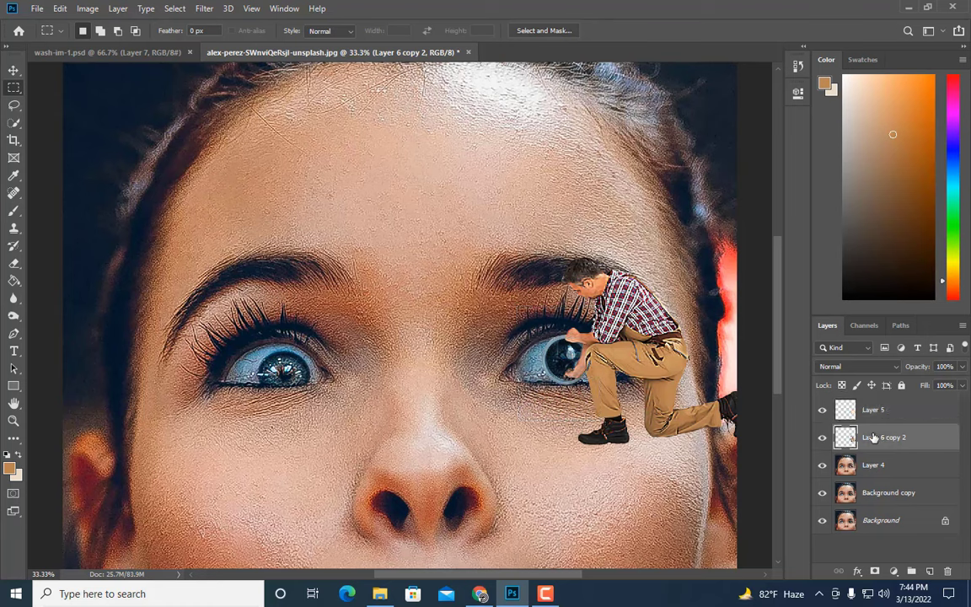
{"action": "key", "text": "ctrl+z"}
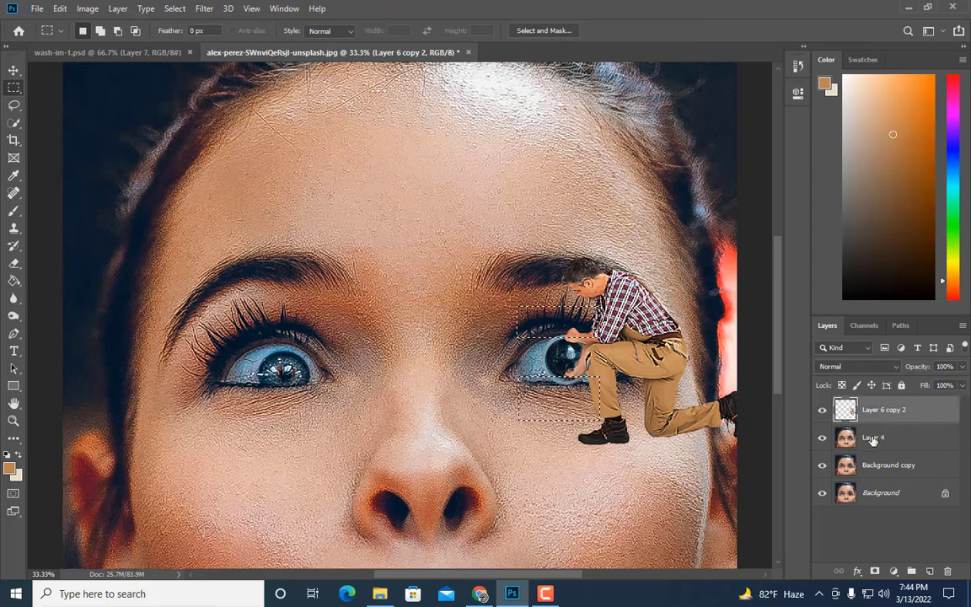
{"action": "left_click", "coordinate": [874, 440]}
{"action": "key", "text": "ctrl+d"}
{"action": "key", "text": "ctrl+shift+alt+n"}
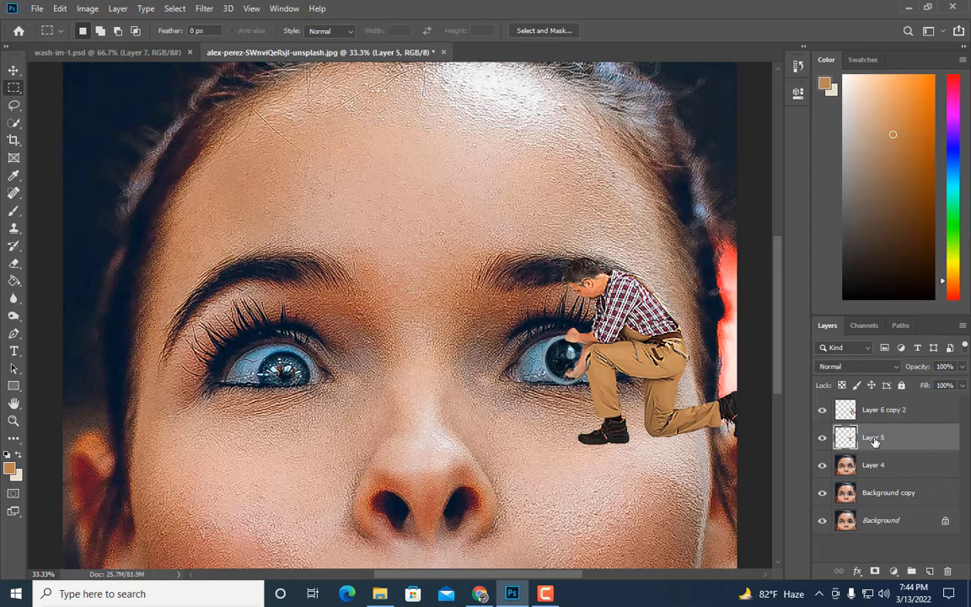
{"action": "left_click_drag", "start_coordinate": [874, 440], "coordinate": [869, 405]}
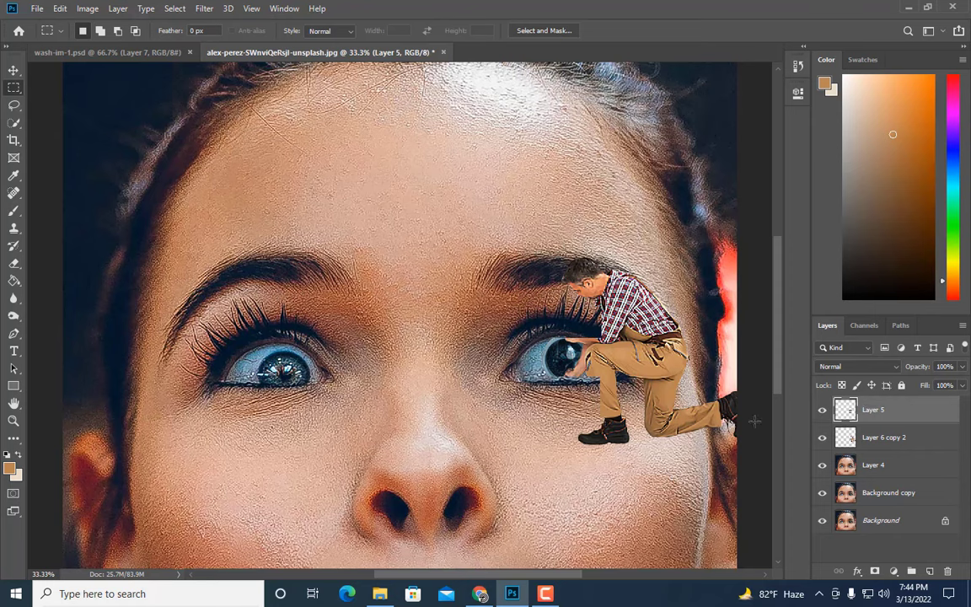
Zoom to 50% and set the Eraser to 100% opacity
{"action": "key", "text": "ctrl+plus"}
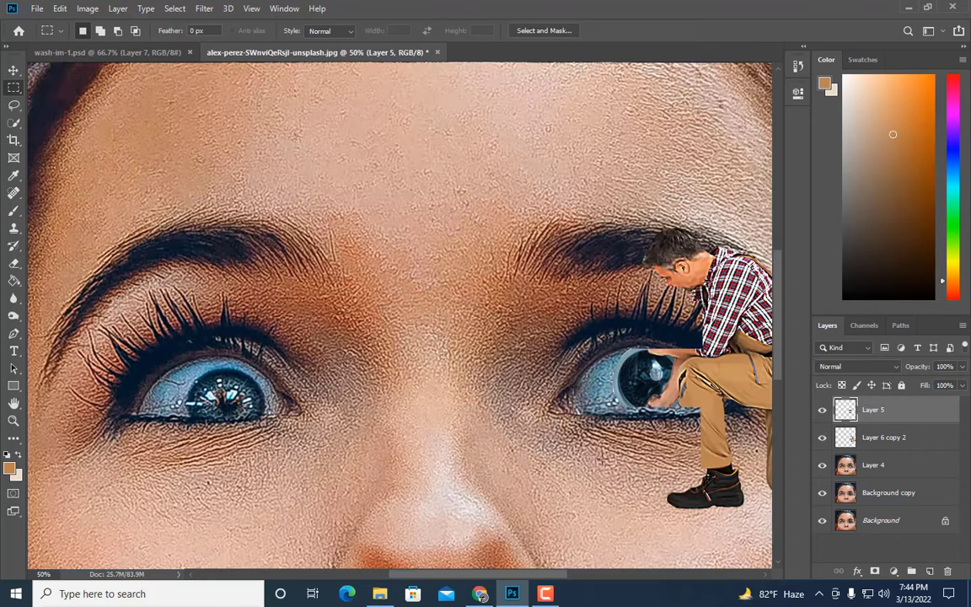
{"action": "left_click_drag", "start_coordinate": [450, 578], "coordinate": [494, 578]}
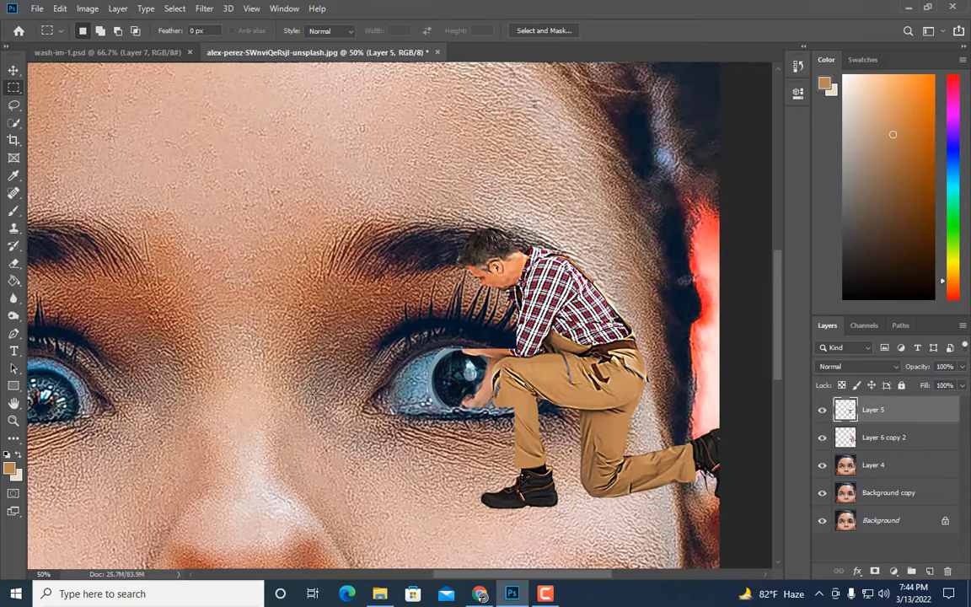
{"action": "left_click", "coordinate": [13, 263]}
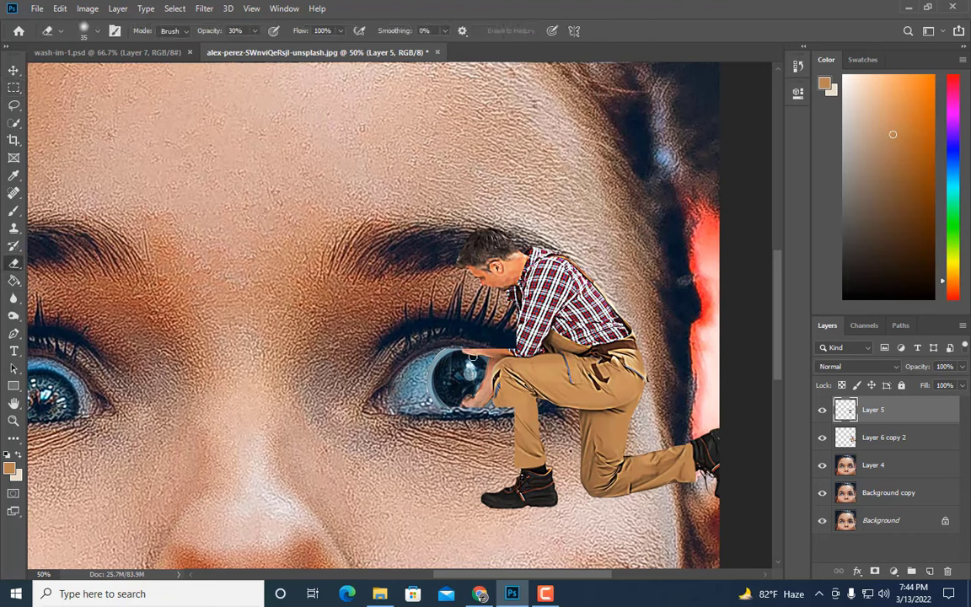
{"action": "left_click", "coordinate": [255, 31]}
{"action": "left_click_drag", "start_coordinate": [247, 46], "coordinate": [297, 47]}
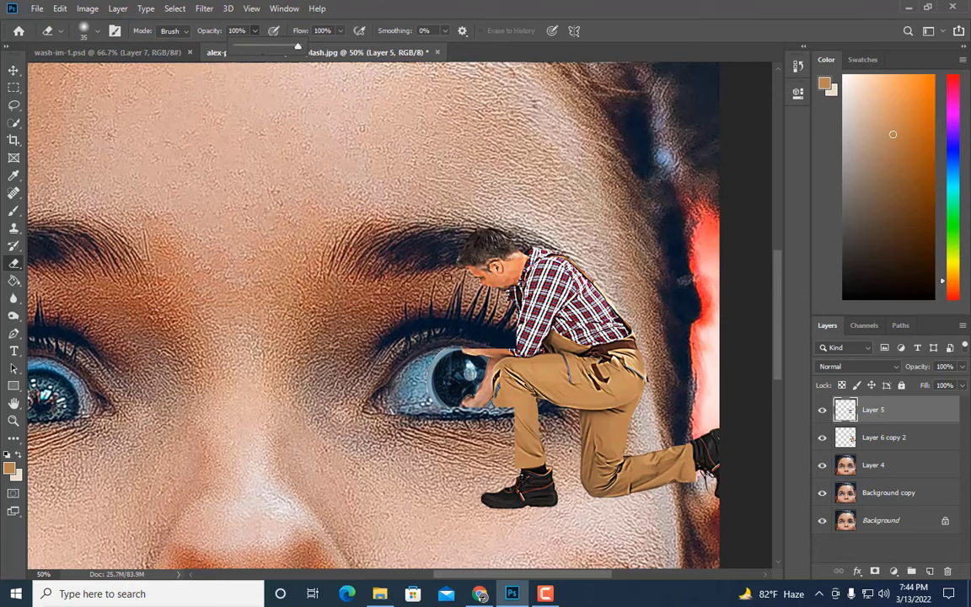
{"action": "left_click", "coordinate": [452, 350]}
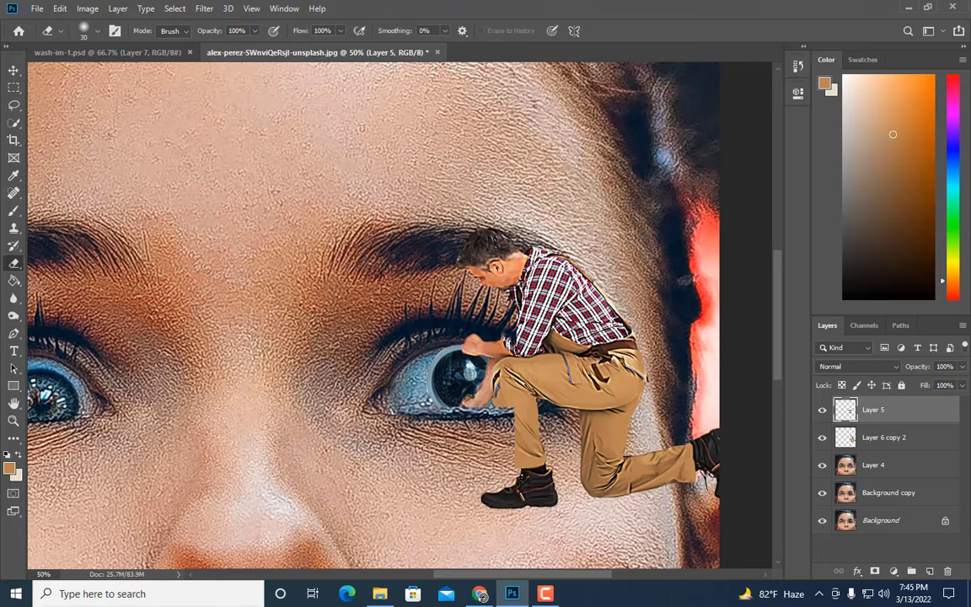
Erase Layer 5 over the workman's hands with a 60–80 eraser, toggling it to compare
{"action": "key", "text": "ctrl+minus"}
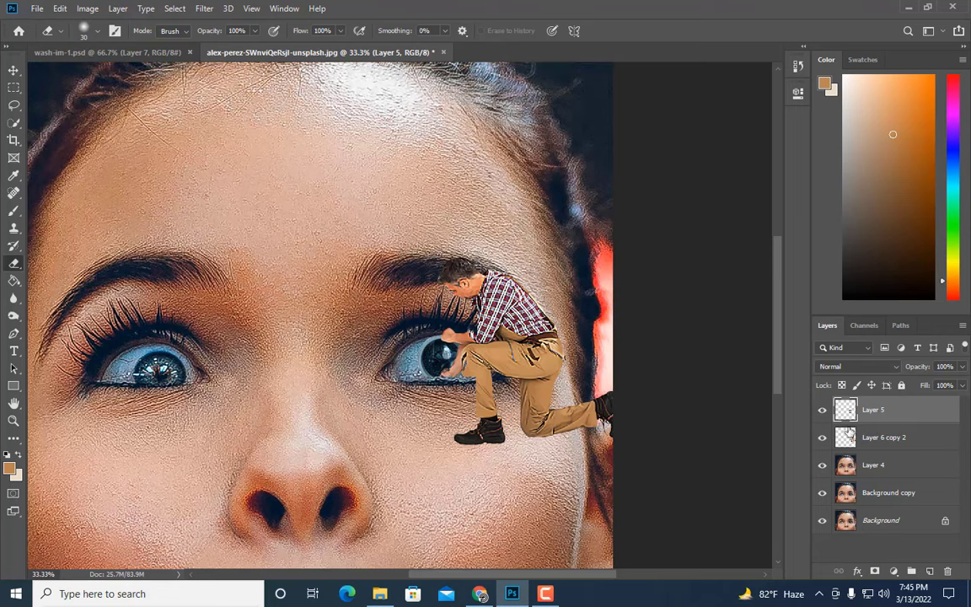
{"action": "key", "text": "ctrl+plus"}
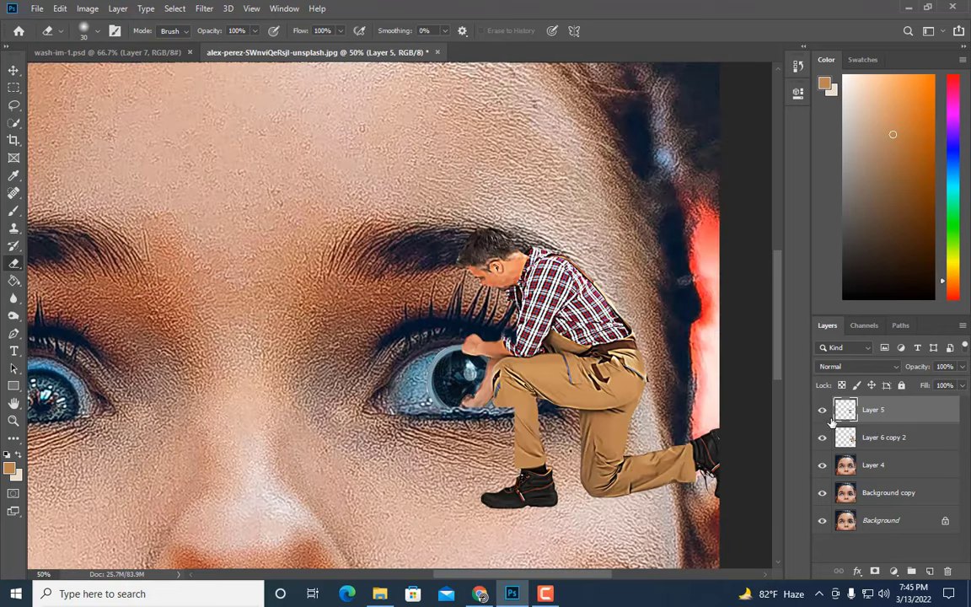
{"action": "scroll", "coordinate": [498, 343], "scroll_direction": "down", "scroll_amount": 2}
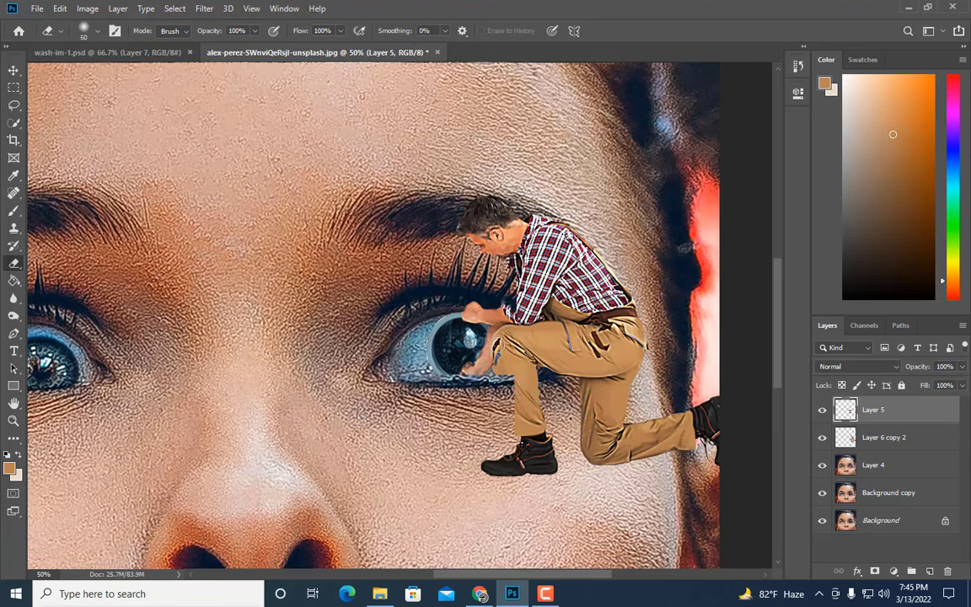
{"action": "key", "text": "bracketright"}
{"action": "key", "text": "bracketright"}
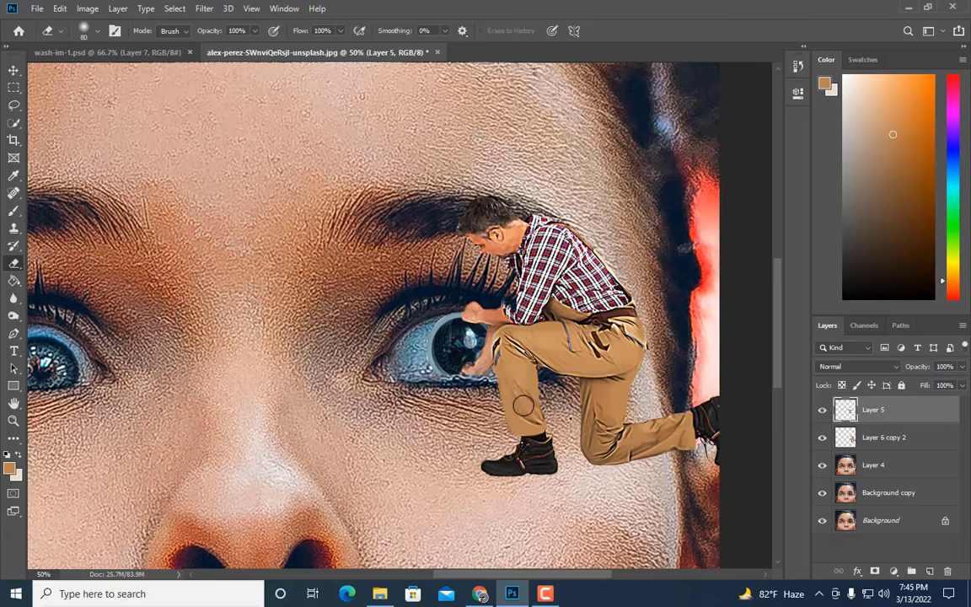
{"action": "key", "text": "bracketleft"}
{"action": "key", "text": "bracketleft"}
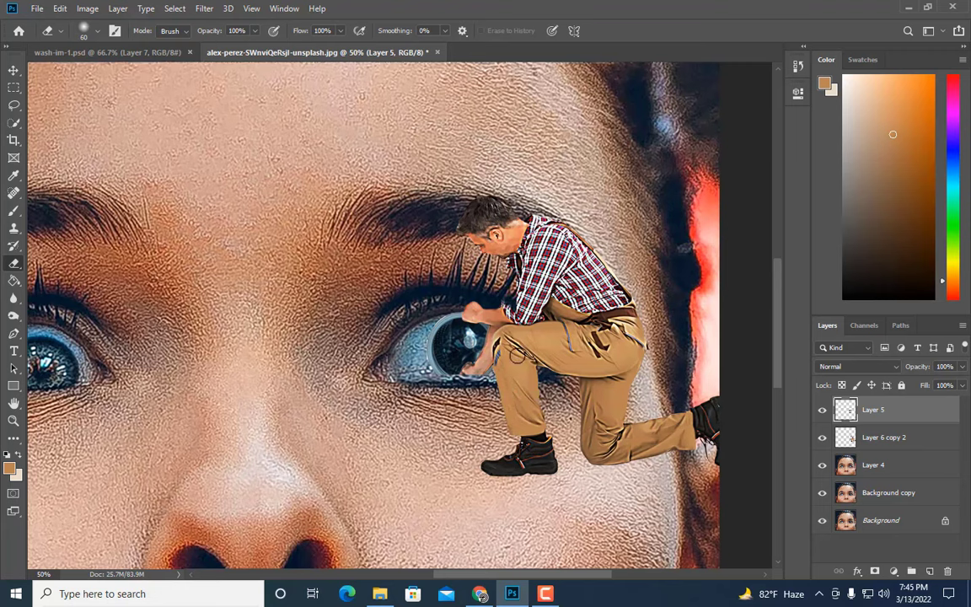
{"action": "key", "text": "bracketright"}
{"action": "key", "text": "bracketright"}
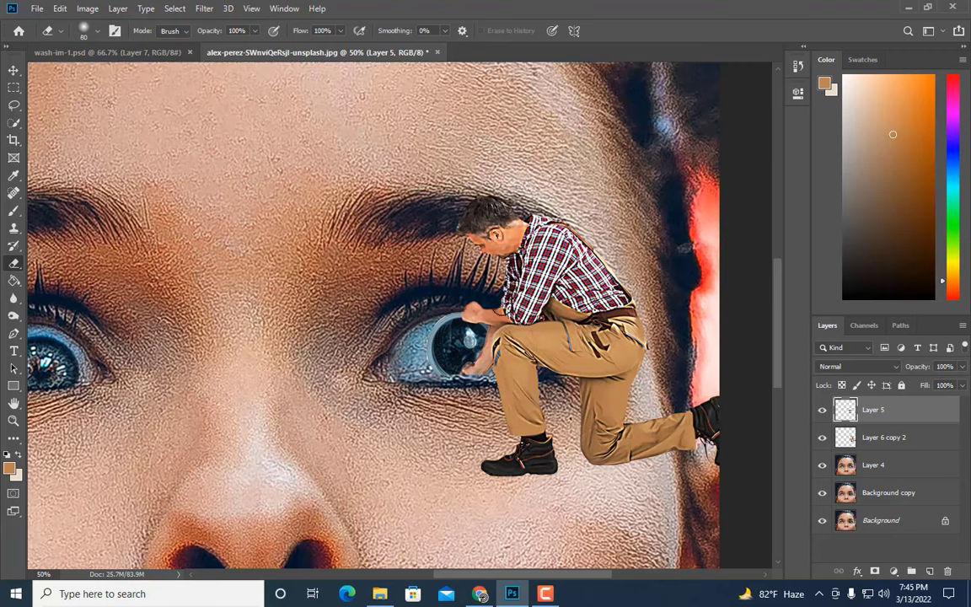
{"action": "left_click", "coordinate": [822, 411]}
{"action": "left_click", "coordinate": [822, 411]}
Zoom out to 33.3% and select Layer 4 beneath the workman layers
{"action": "key", "text": "ctrl+minus"}
{"action": "left_click", "coordinate": [877, 437]}
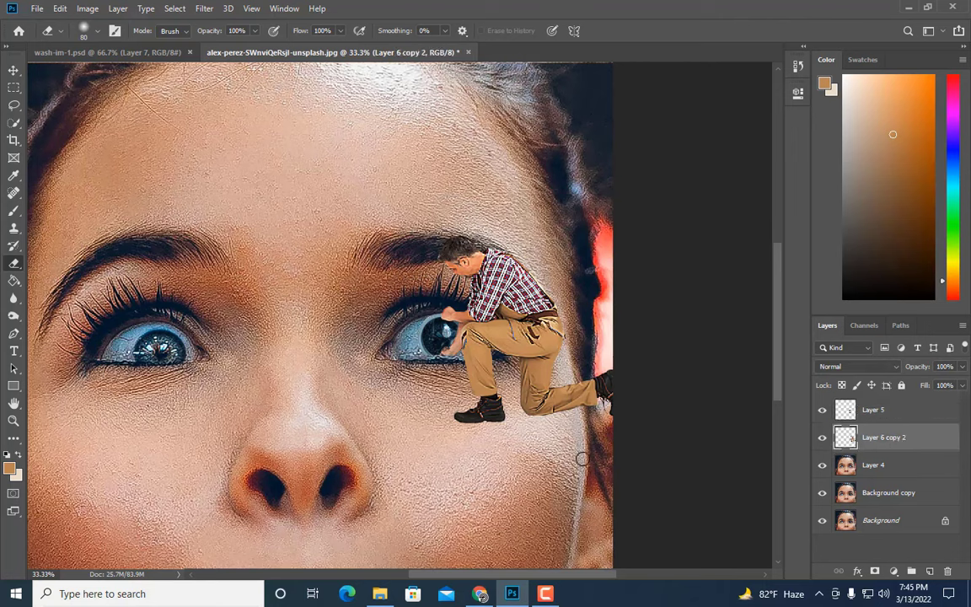
{"action": "left_click", "coordinate": [881, 468]}
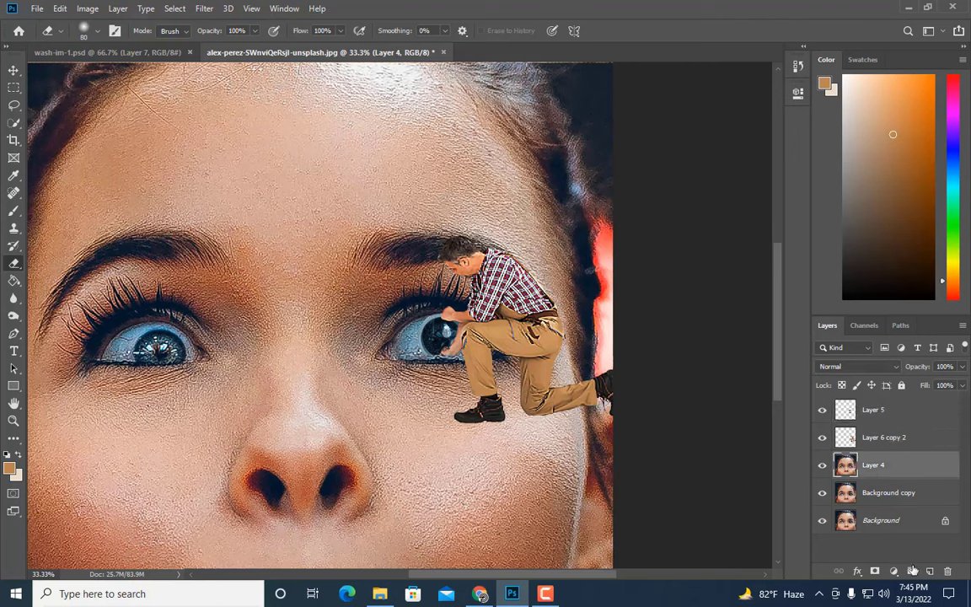
Add a new layer above Layer 4 and choose a dark grey foreground colour for shadows
{"action": "left_click", "coordinate": [930, 572]}
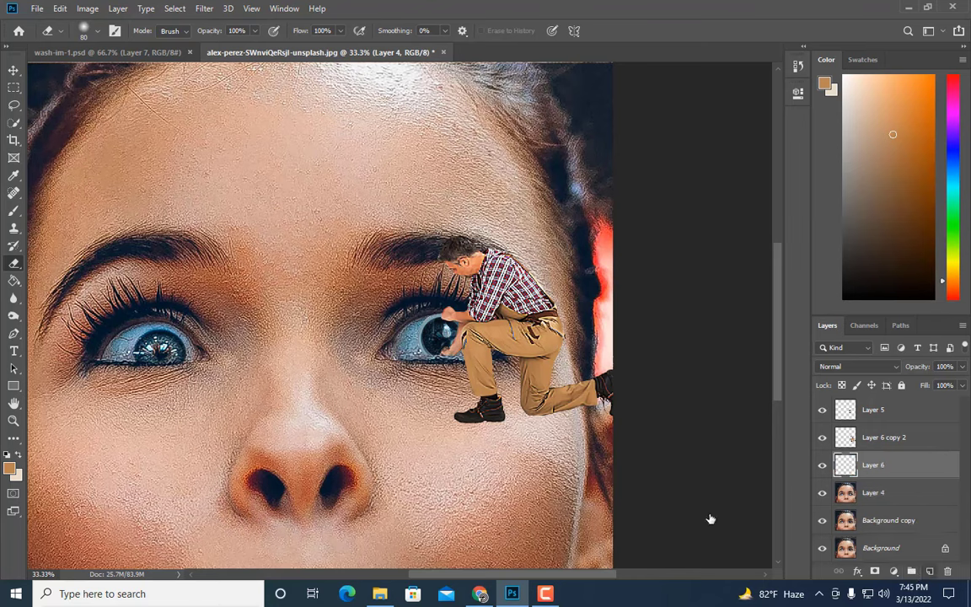
{"action": "left_click", "coordinate": [13, 211]}
{"action": "left_click", "coordinate": [10, 468]}
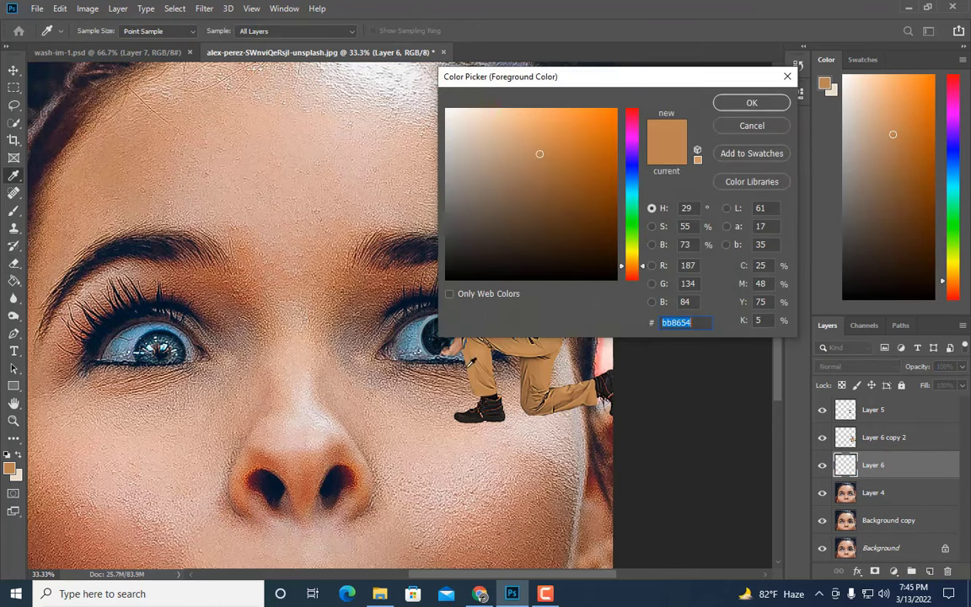
{"action": "left_click_drag", "start_coordinate": [637, 266], "coordinate": [636, 280]}
{"action": "left_click", "coordinate": [449, 239]}
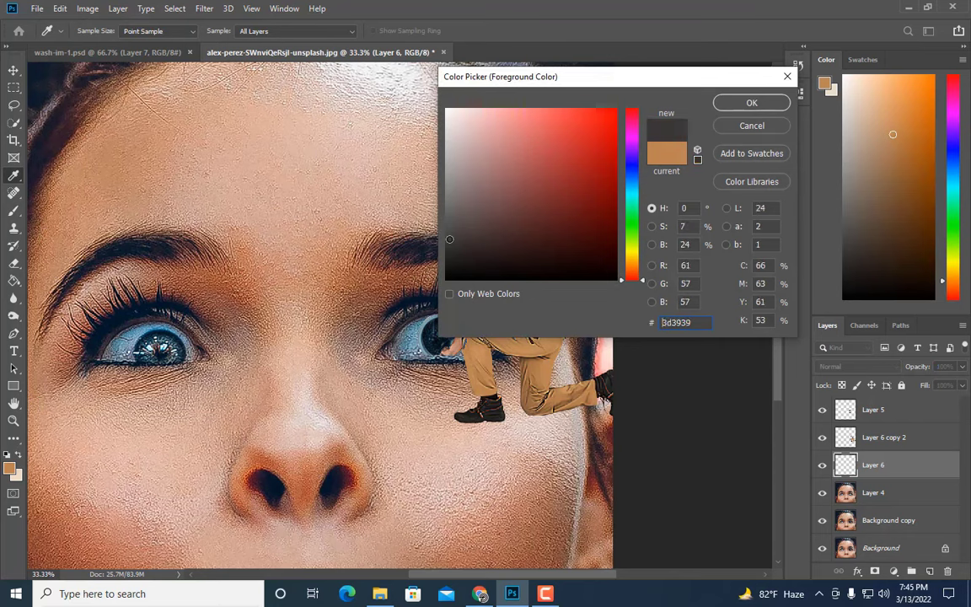
{"action": "left_click_drag", "start_coordinate": [446, 242], "coordinate": [444, 250]}
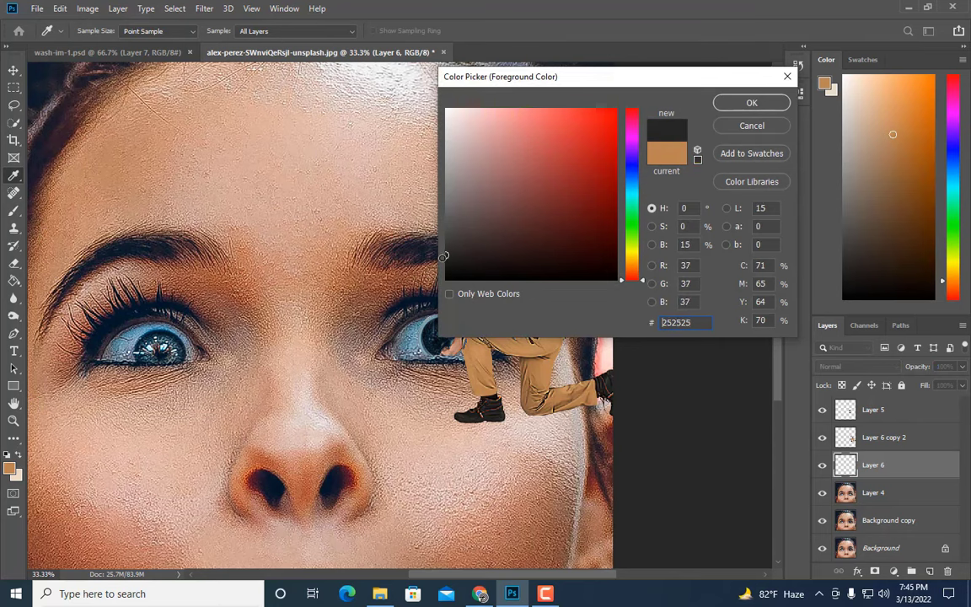
{"action": "left_click", "coordinate": [752, 103]}
Paint soft dark shadow strokes on the cheek under the shoe and knee, brush up to 80
{"action": "scroll", "coordinate": [506, 379], "scroll_direction": "down", "scroll_amount": 1}
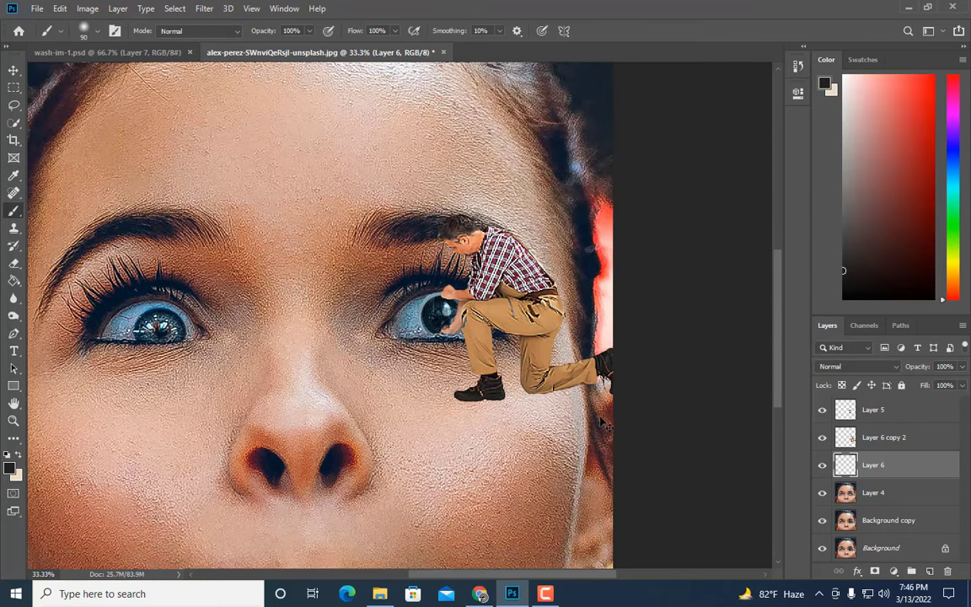
{"action": "key", "text": "ctrl+plus"}
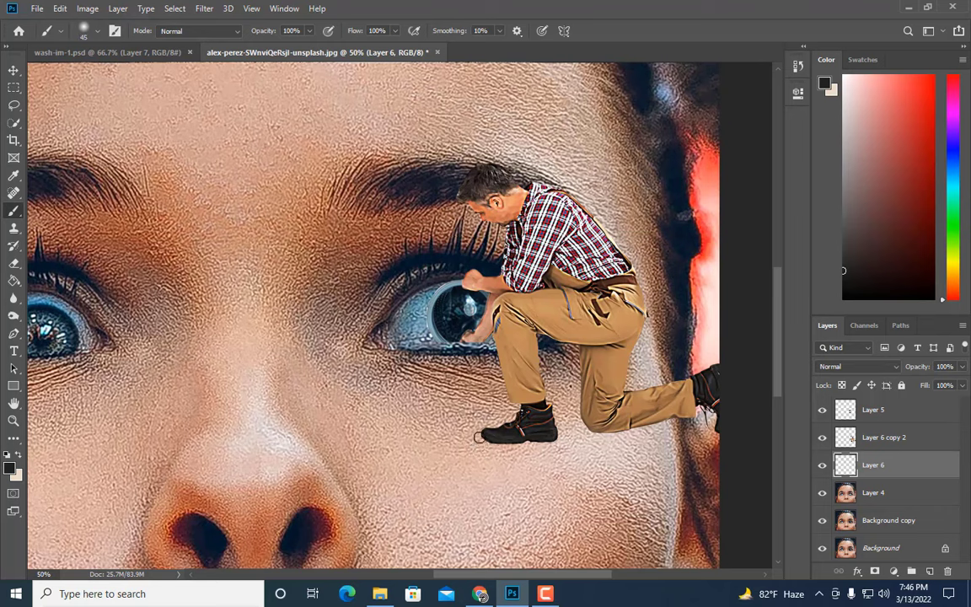
{"action": "left_click_drag", "start_coordinate": [516, 446], "coordinate": [557, 442]}
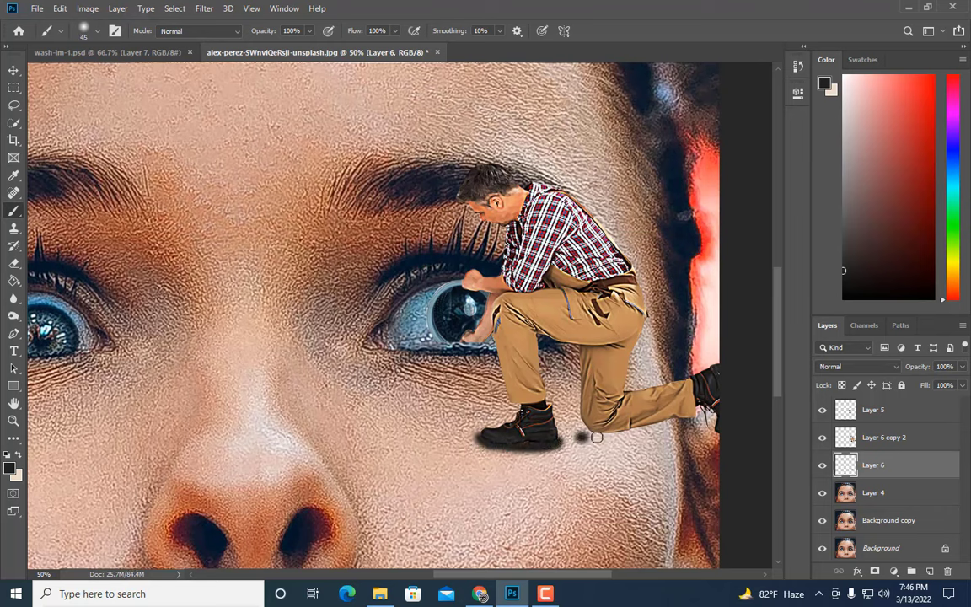
{"action": "left_click_drag", "start_coordinate": [597, 438], "coordinate": [671, 438]}
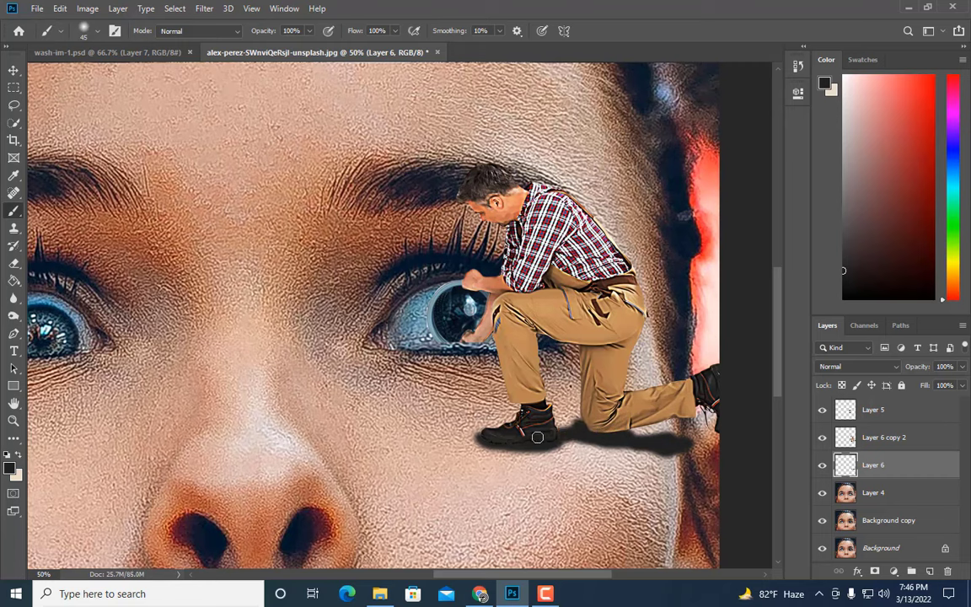
{"action": "key", "text": "bracketright"}
{"action": "key", "text": "bracketright"}
{"action": "left_click_drag", "start_coordinate": [568, 413], "coordinate": [575, 408]}
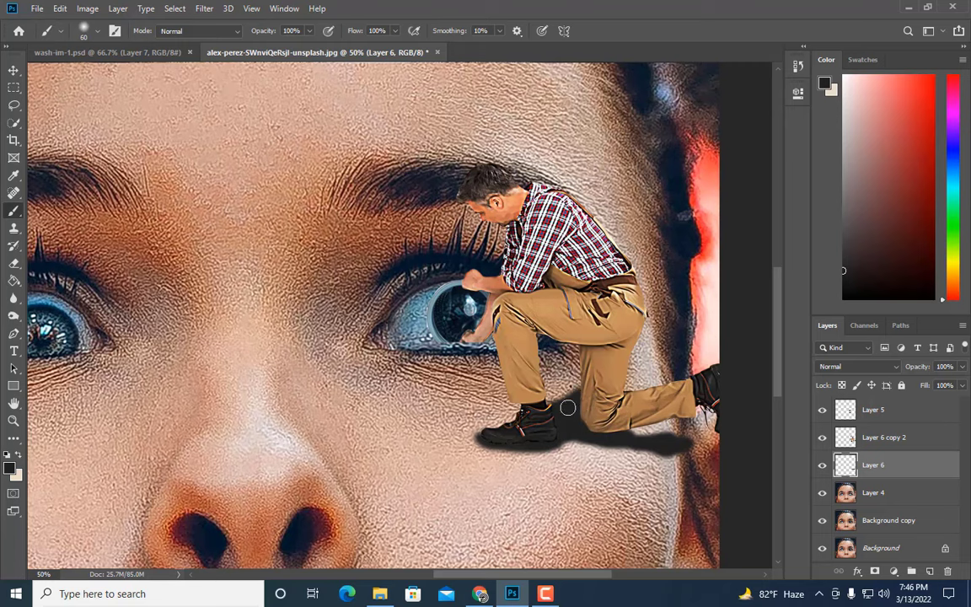
{"action": "key", "text": "bracketright"}
{"action": "left_click", "coordinate": [582, 460]}
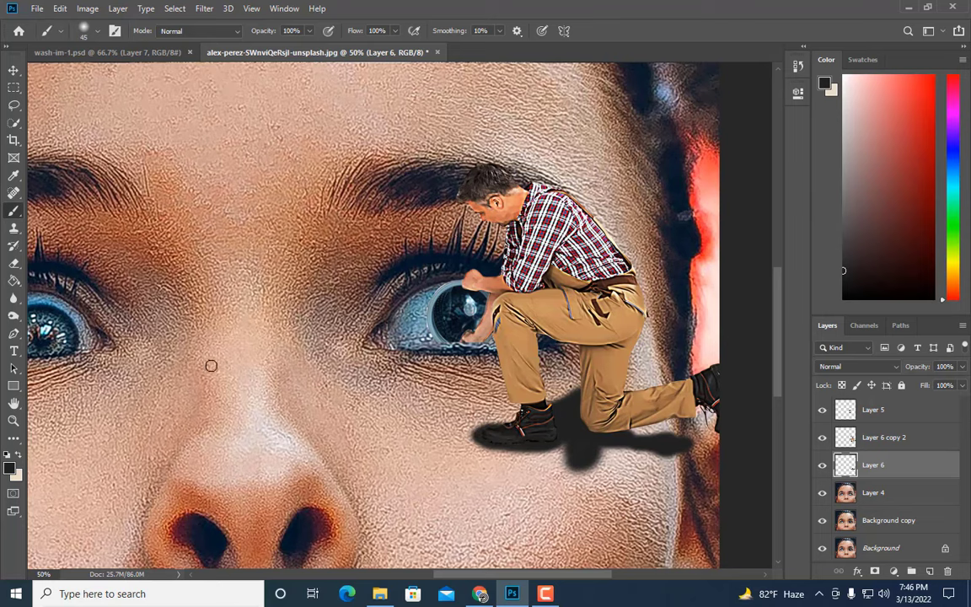
{"action": "scroll", "coordinate": [211, 365], "scroll_direction": "down", "scroll_amount": 4}
Erase the shadow blob below the knee with a 150–250 eraser
{"action": "key", "text": "e"}
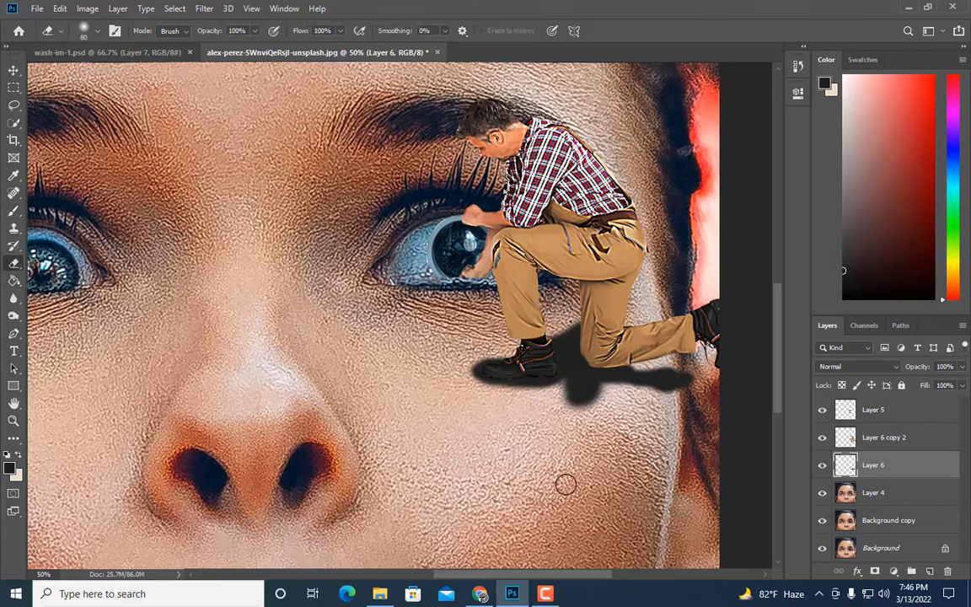
{"action": "key", "text": "bracketright"}
{"action": "key", "text": "bracketright"}
{"action": "key", "text": "bracketright"}
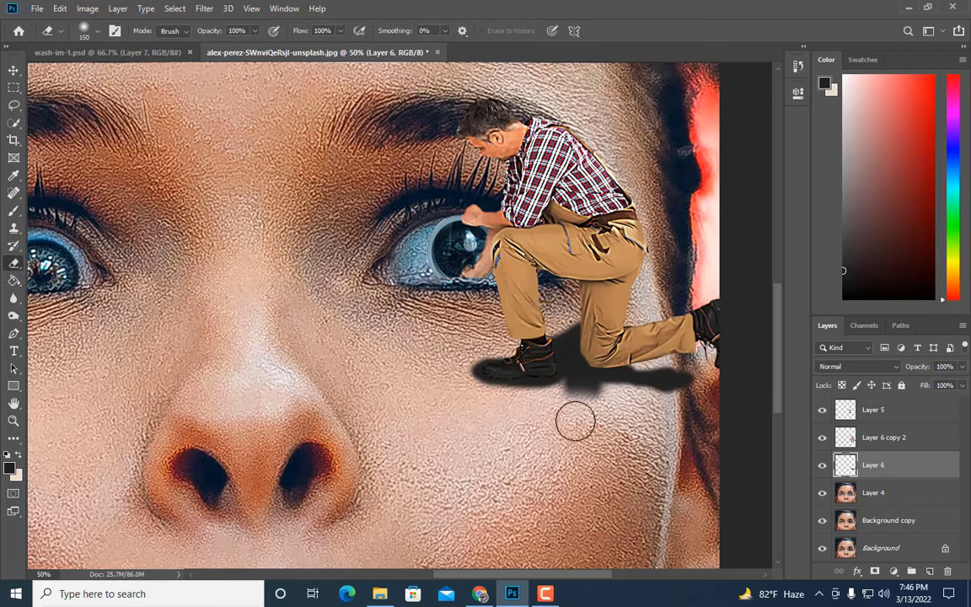
{"action": "left_click_drag", "start_coordinate": [574, 419], "coordinate": [623, 378]}
{"action": "key", "text": "bracketright"}
{"action": "key", "text": "bracketright"}
{"action": "key", "text": "bracketright"}
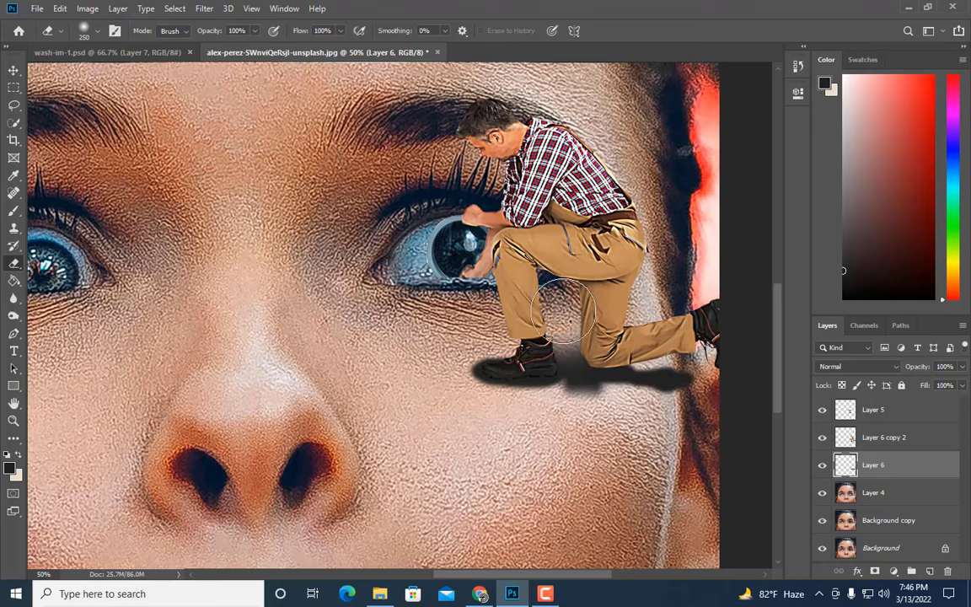
{"action": "key", "text": "bracketleft"}
{"action": "key", "text": "bracketleft"}
{"action": "key", "text": "bracketleft"}
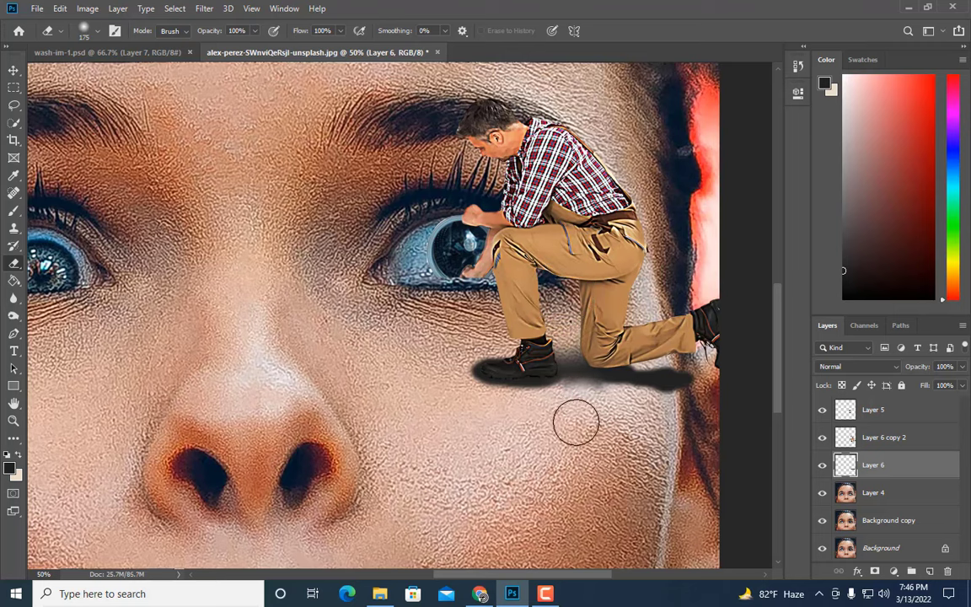
{"action": "key", "text": "bracketright"}
{"action": "key", "text": "bracketleft"}
{"action": "key", "text": "bracketleft"}
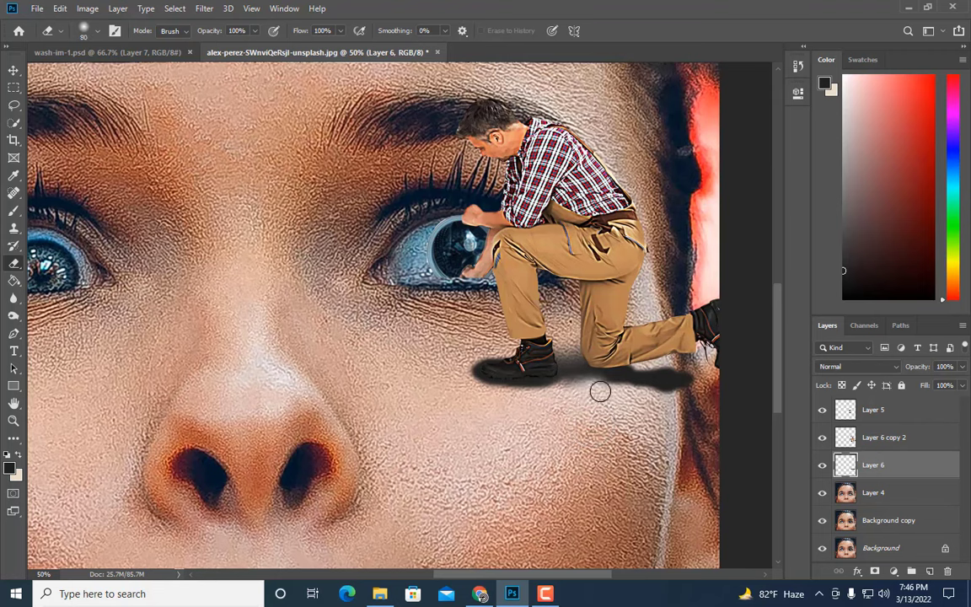
{"action": "key", "text": "bracketleft"}
{"action": "key", "text": "bracketleft"}
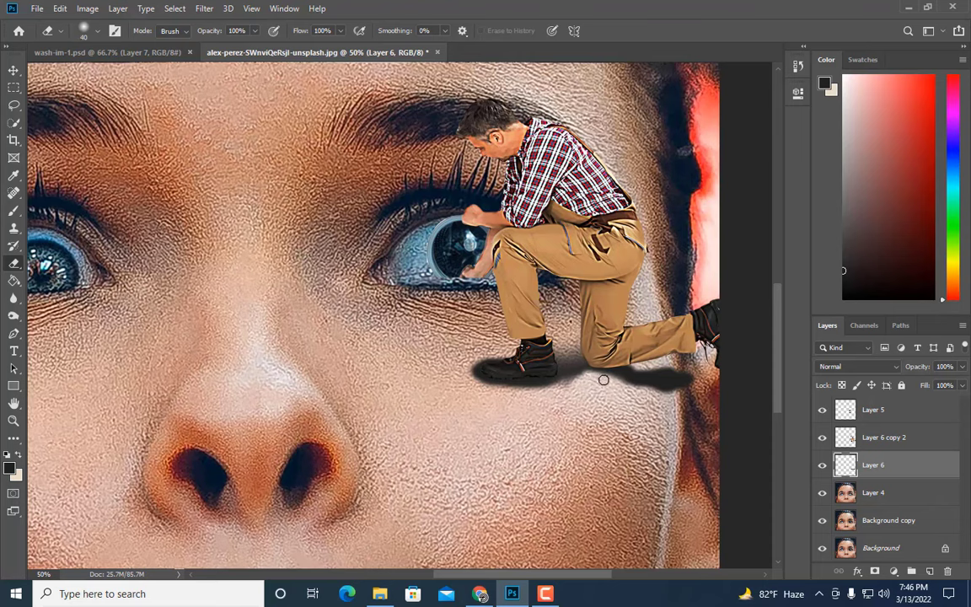
Trim the lower and right edges of the leg's shadow at eraser sizes 50–250
{"action": "key", "text": "ctrl+plus"}
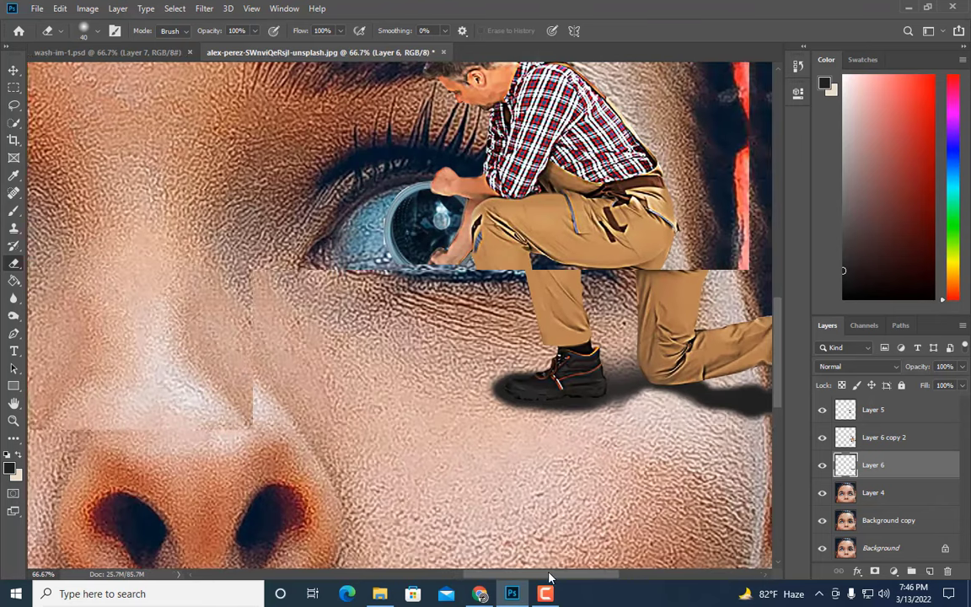
{"action": "left_click_drag", "start_coordinate": [549, 578], "coordinate": [587, 577]}
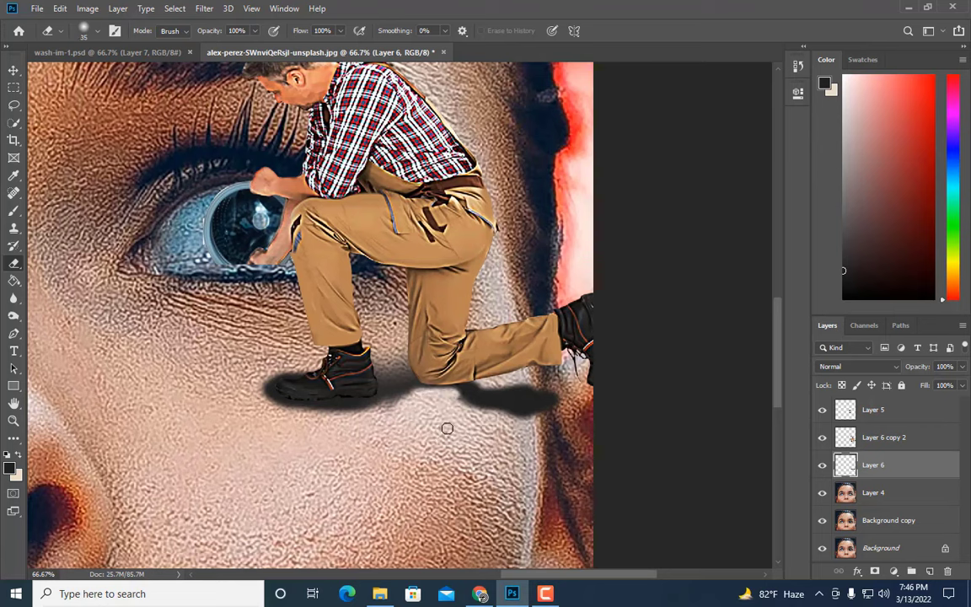
{"action": "left_click_drag", "start_coordinate": [474, 413], "coordinate": [450, 419]}
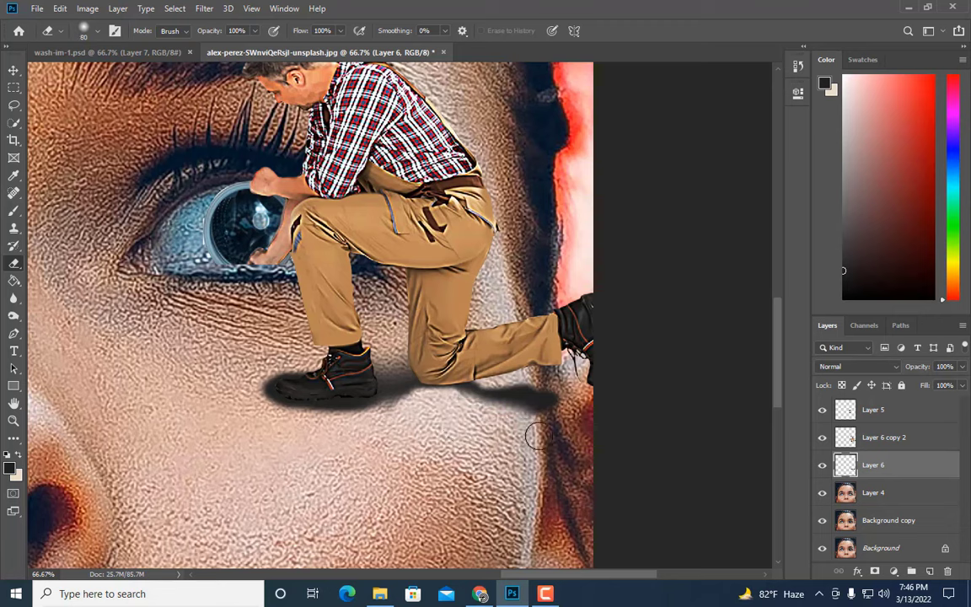
{"action": "key", "text": "bracketright"}
{"action": "key", "text": "bracketright"}
{"action": "key", "text": "bracketright"}
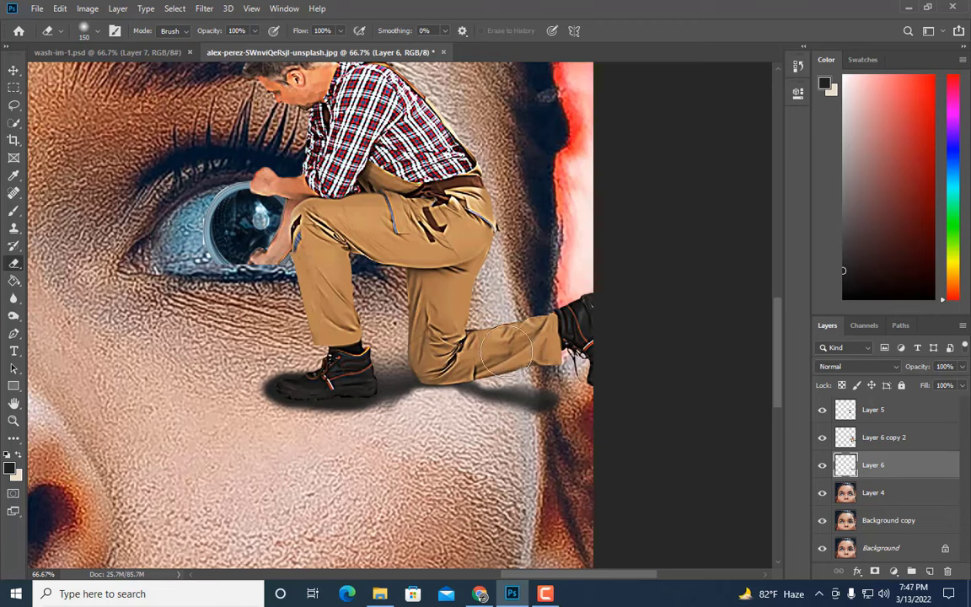
{"action": "left_click_drag", "start_coordinate": [585, 368], "coordinate": [529, 356]}
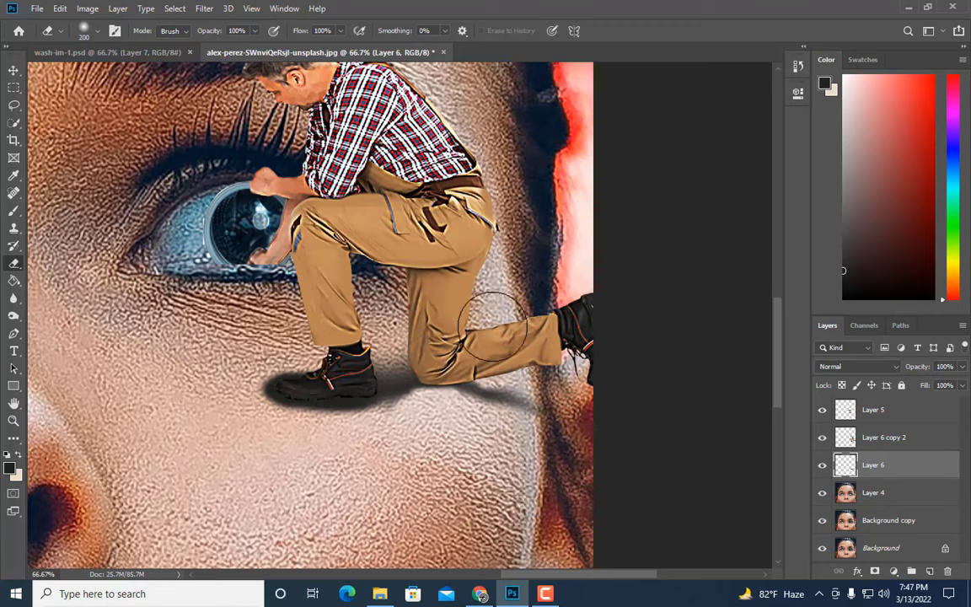
{"action": "key", "text": "bracketright"}
{"action": "key", "text": "bracketright"}
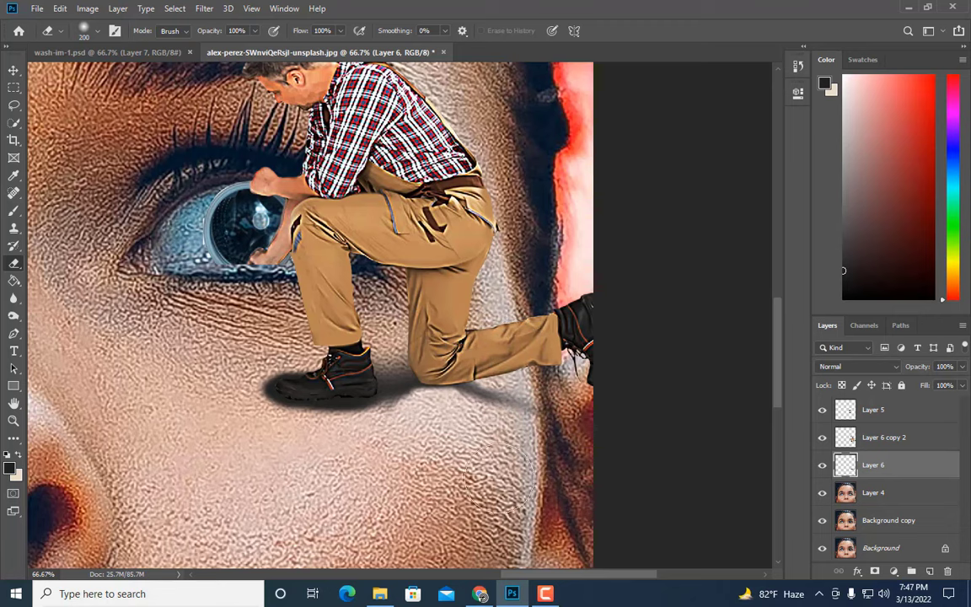
{"action": "key", "text": "bracketleft"}
{"action": "key", "text": "bracketright"}
{"action": "key", "text": "bracketright"}
{"action": "key", "text": "bracketright"}
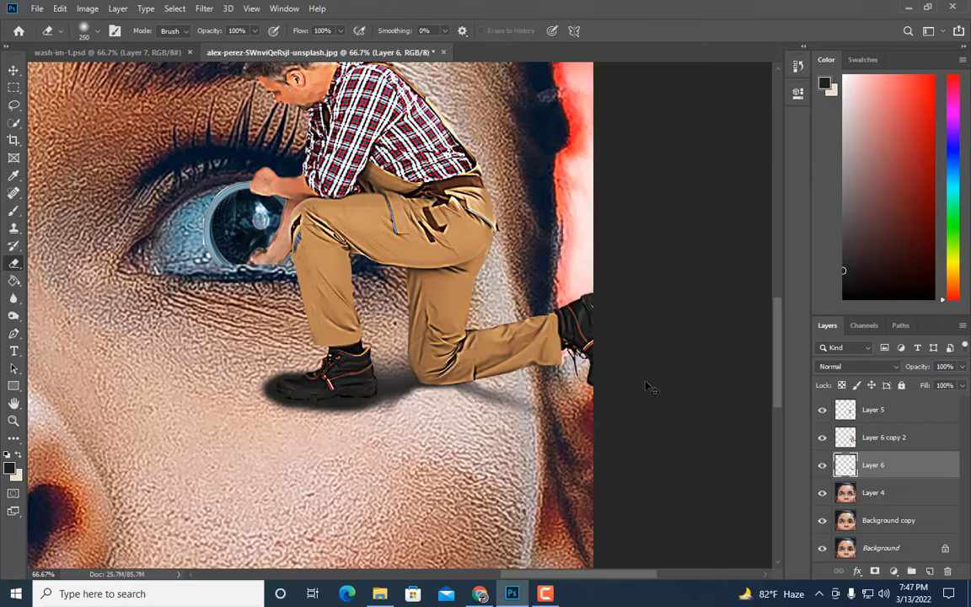
{"action": "key", "text": "ctrl+minus"}
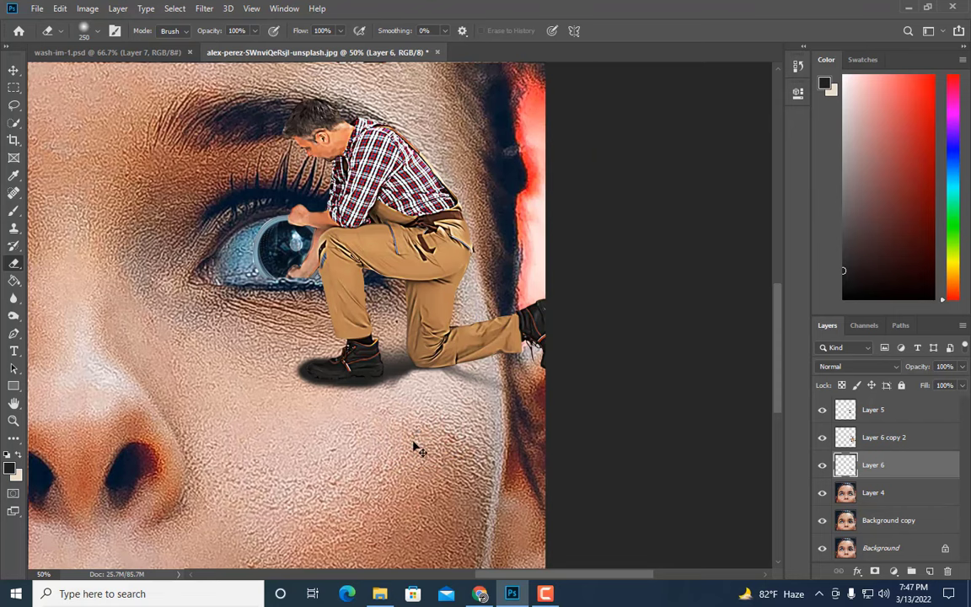
{"action": "key", "text": "ctrl+plus"}
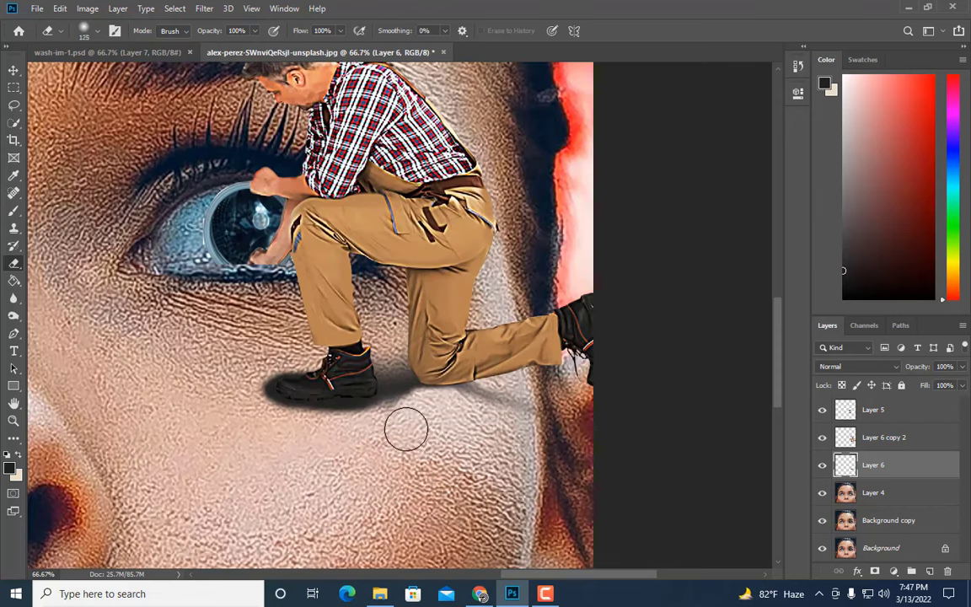
{"action": "key", "text": "bracketleft"}
{"action": "key", "text": "bracketleft"}
{"action": "key", "text": "bracketleft"}
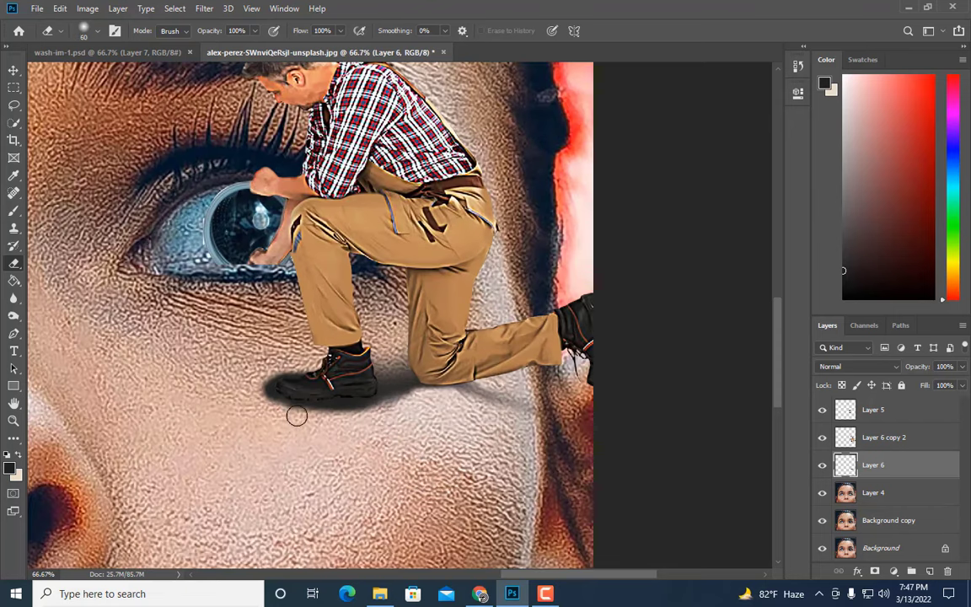
{"action": "key", "text": "bracketleft"}
{"action": "key", "text": "ctrl+plus"}
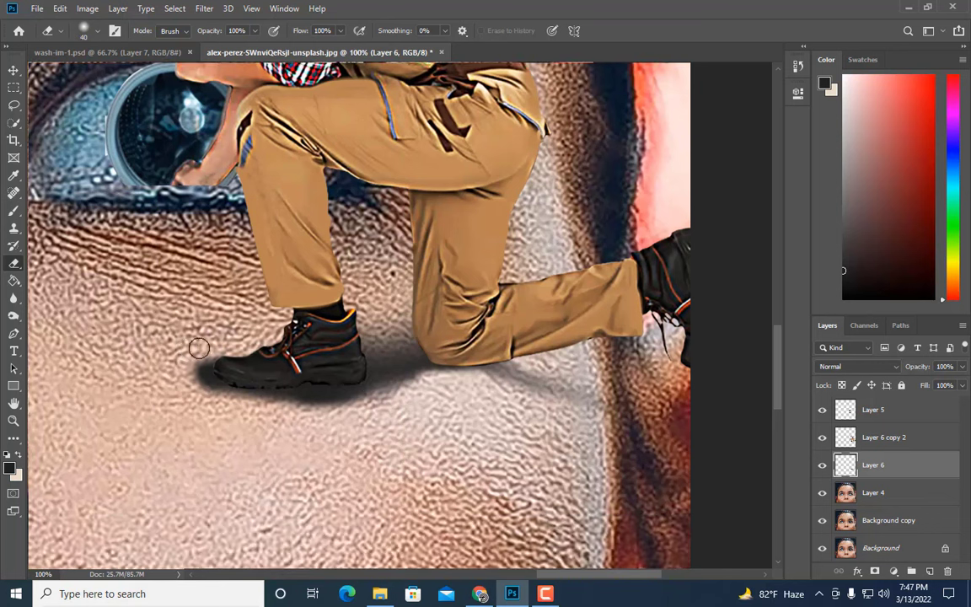
Keep trimming the shadow near the boot with eraser sizes from 40 to 250
{"action": "key", "text": "bracketleft"}
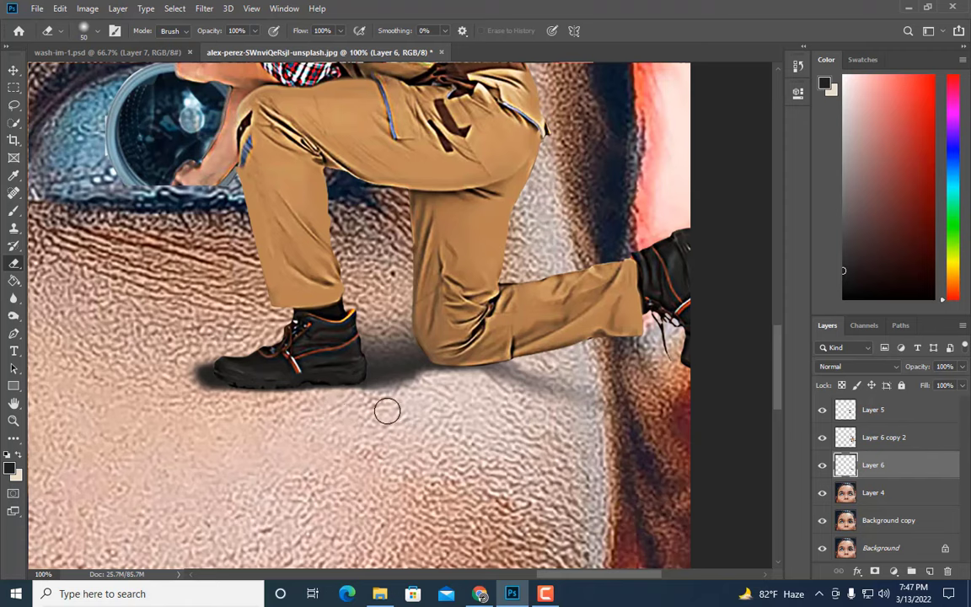
{"action": "key", "text": "bracketright"}
{"action": "key", "text": "bracketright"}
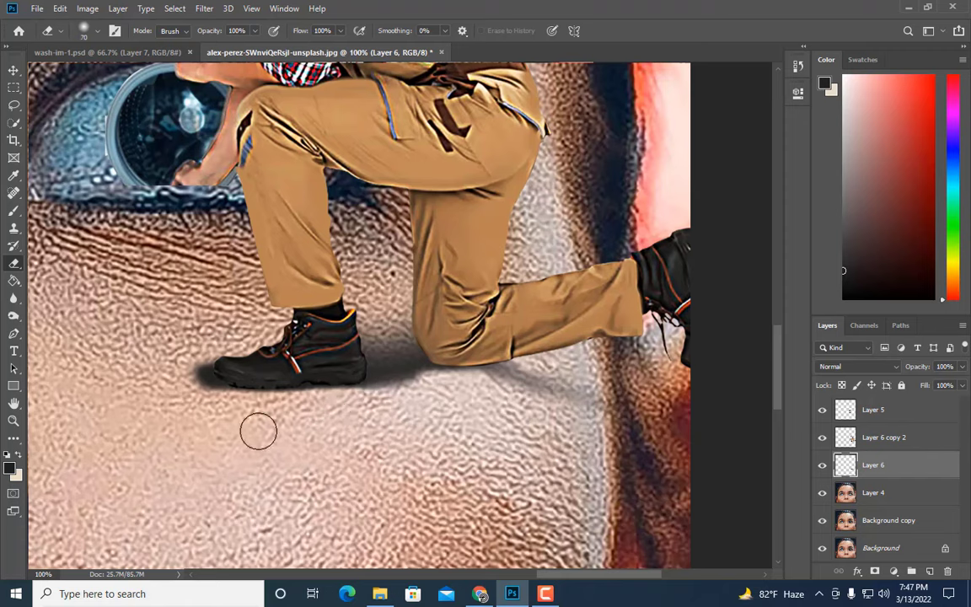
{"action": "key", "text": "bracketright"}
{"action": "key", "text": "bracketright"}
{"action": "key", "text": "bracketright"}
{"action": "key", "text": "bracketright"}
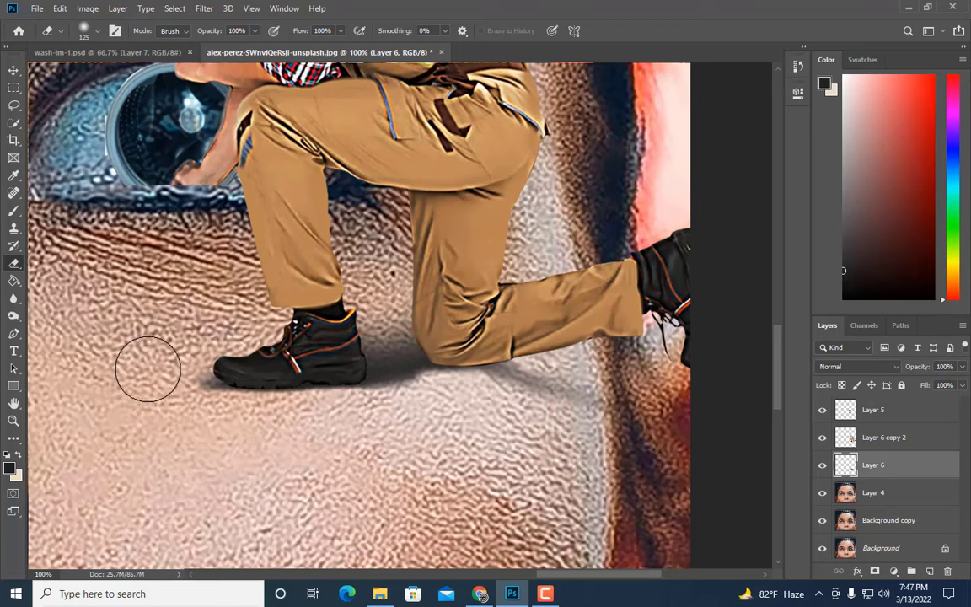
{"action": "key", "text": "bracketleft"}
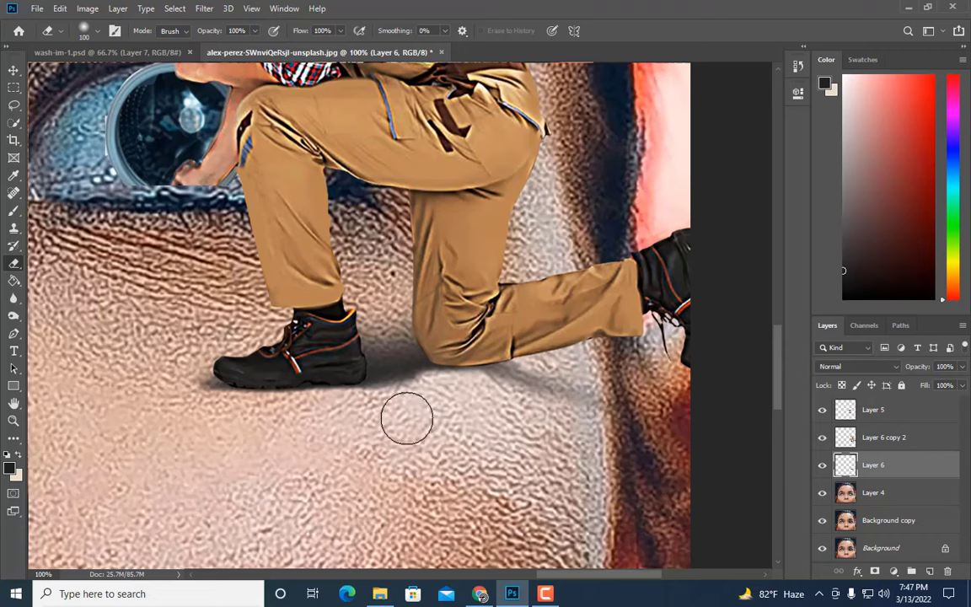
{"action": "key", "text": "bracketright"}
{"action": "key", "text": "bracketright"}
{"action": "key", "text": "bracketright"}
{"action": "key", "text": "bracketright"}
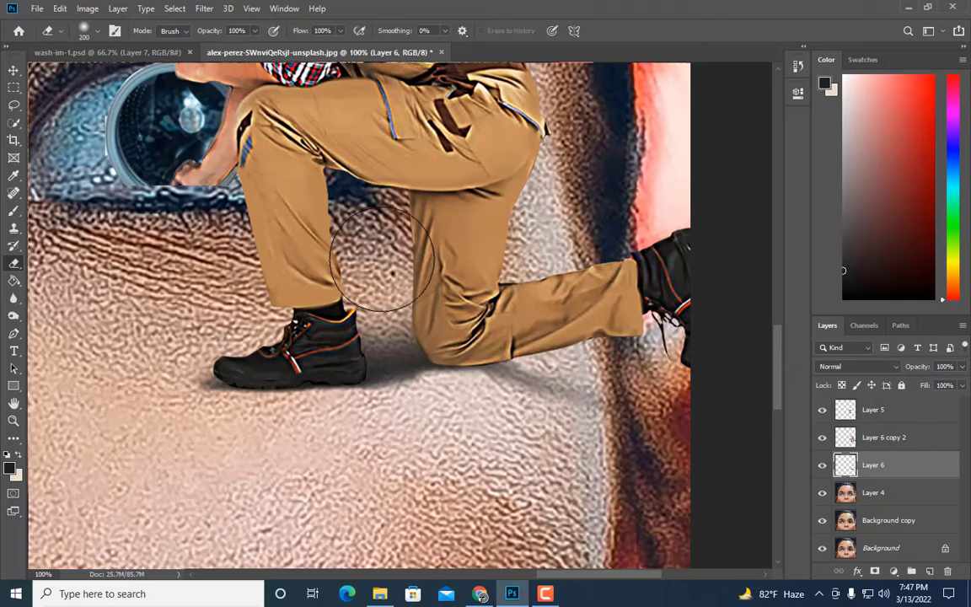
{"action": "key", "text": "bracketright"}
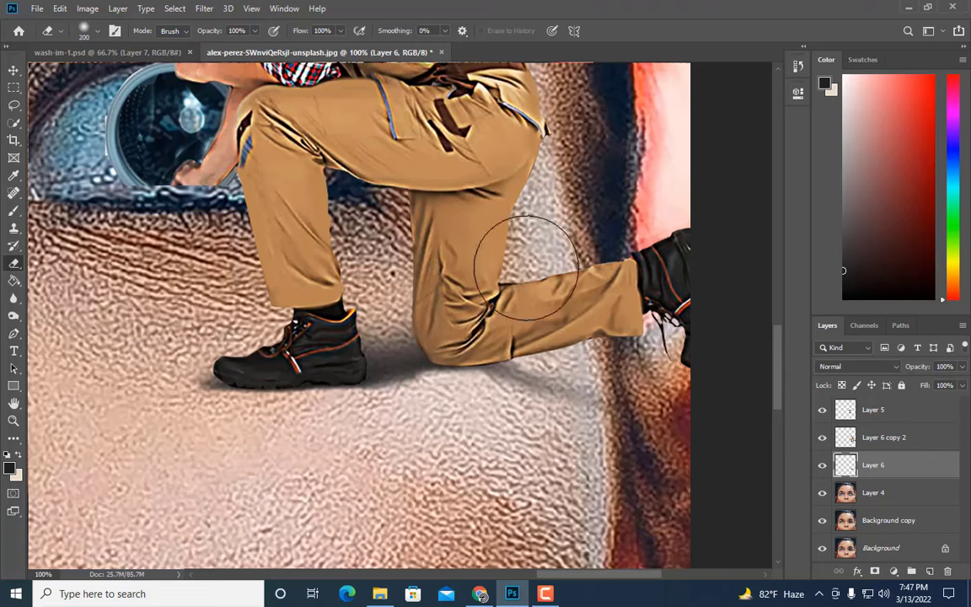
{"action": "key", "text": "bracketleft"}
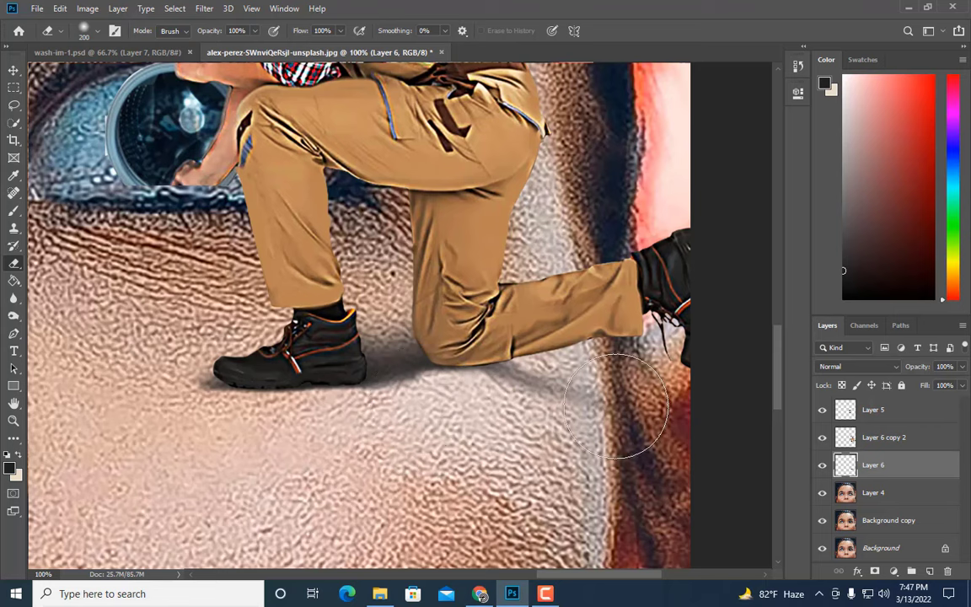
Duplicate the shadow as Layer 6 copy and soften it around the boot and knee
{"action": "key", "text": "ctrl+j"}
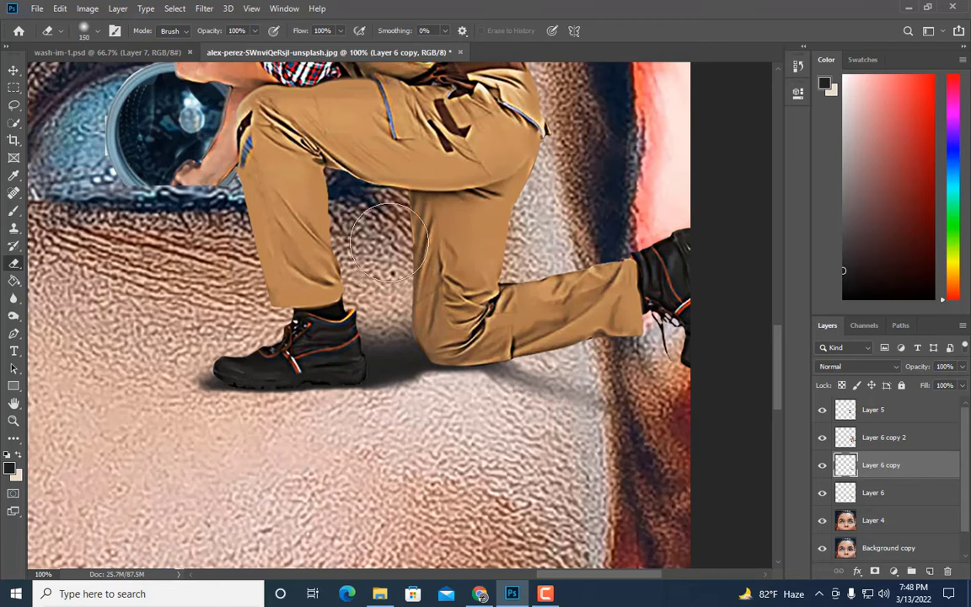
{"action": "key", "text": "bracketleft"}
{"action": "key", "text": "bracketleft"}
{"action": "key", "text": "bracketleft"}
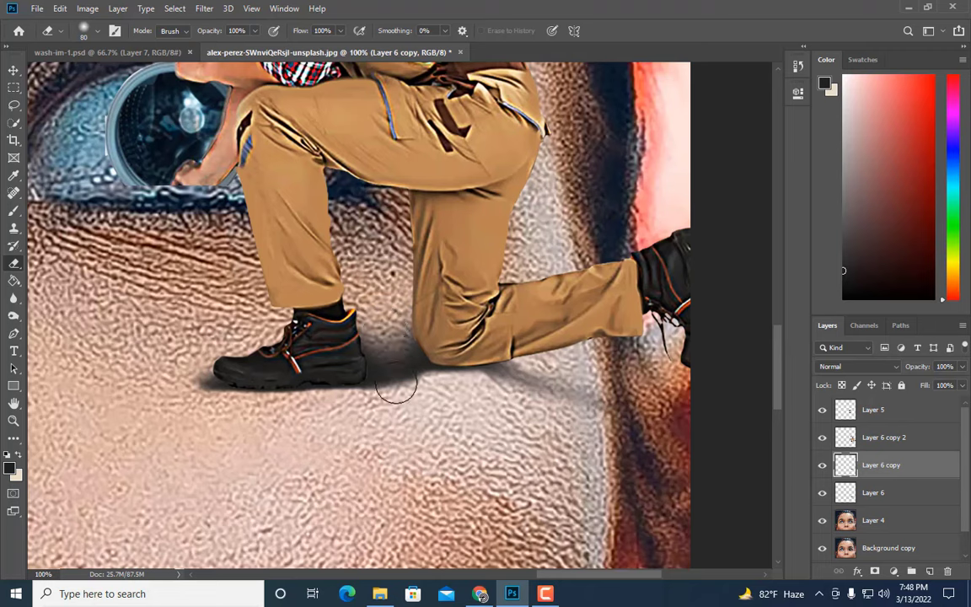
{"action": "key", "text": "bracketleft"}
{"action": "key", "text": "bracketleft"}
{"action": "key", "text": "bracketleft"}
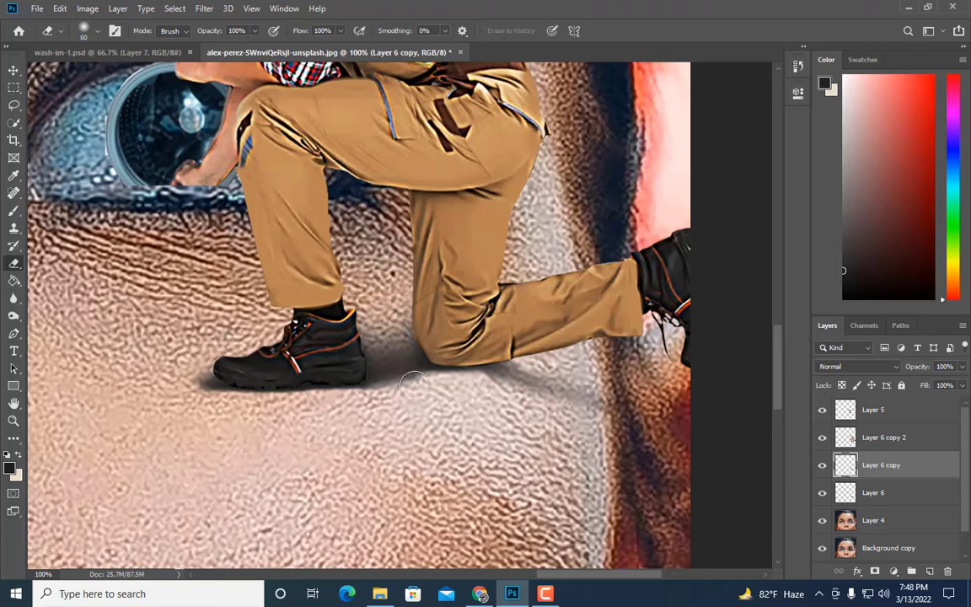
{"action": "key", "text": "bracketright"}
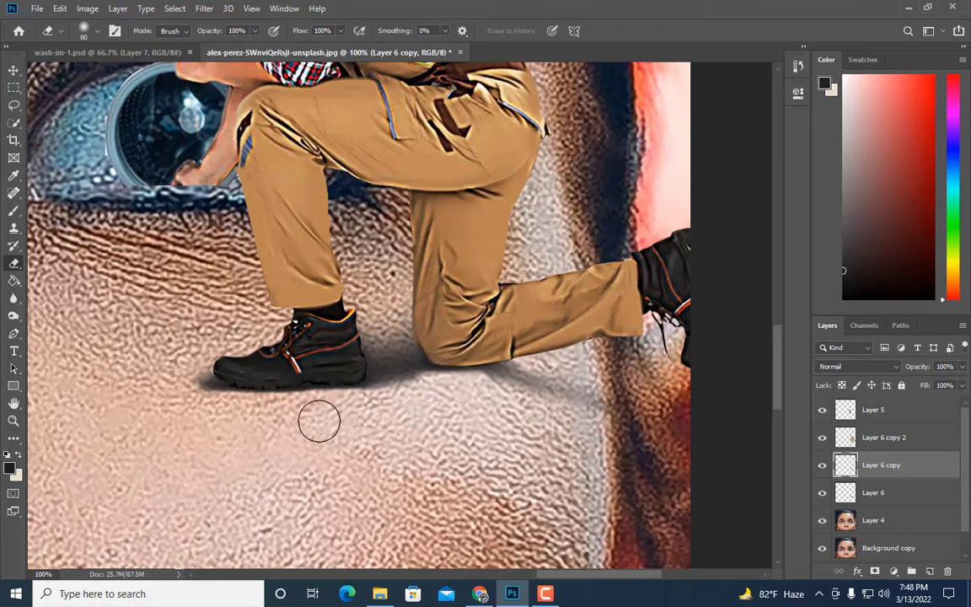
{"action": "key", "text": "bracketright"}
{"action": "key", "text": "bracketright"}
{"action": "key", "text": "bracketright"}
{"action": "left_click_drag", "start_coordinate": [190, 336], "coordinate": [436, 390]}
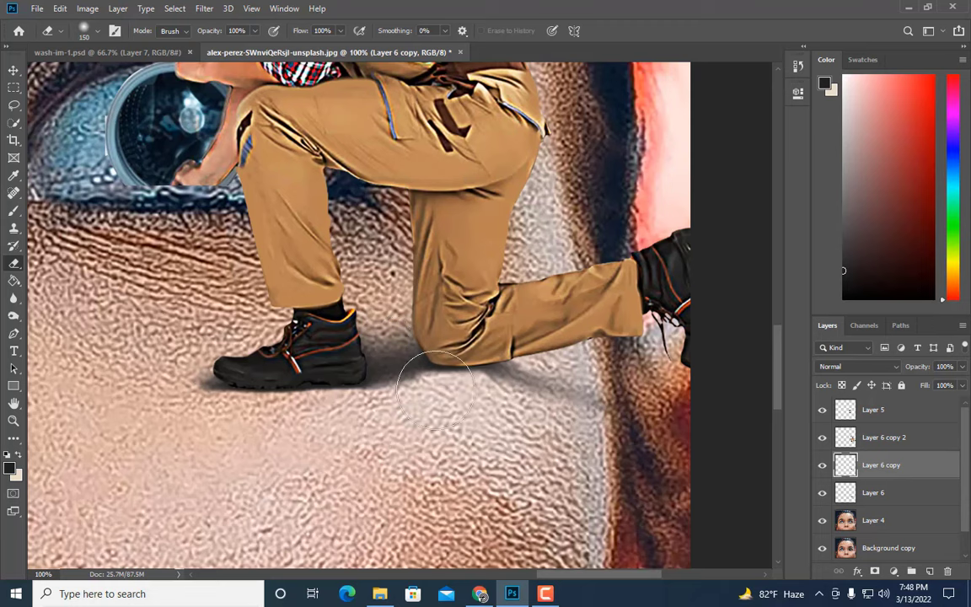
Compare the doubled shadow on and off, then lighten part of it under the knee
{"action": "left_click", "coordinate": [822, 466]}
{"action": "left_click", "coordinate": [822, 466]}
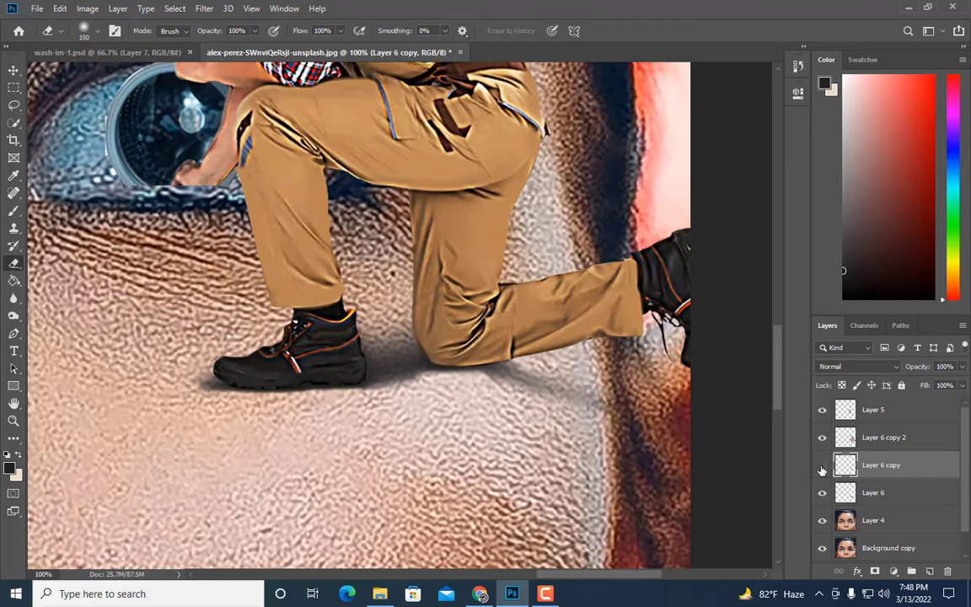
{"action": "left_click", "coordinate": [822, 467]}
{"action": "left_click", "coordinate": [822, 466]}
{"action": "key", "text": "ctrl+minus"}
{"action": "key", "text": "ctrl+minus"}
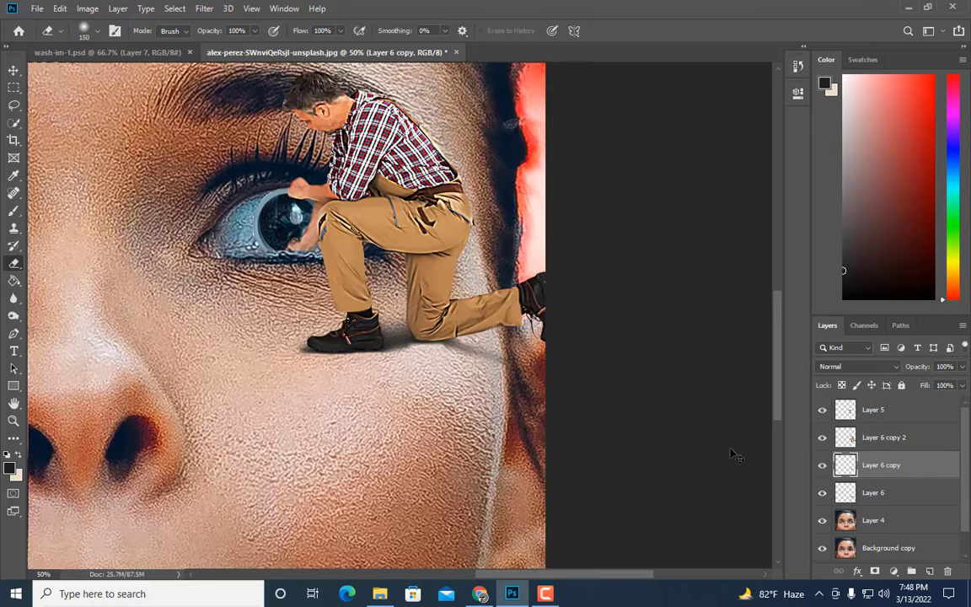
{"action": "key", "text": "ctrl+plus"}
{"action": "key", "text": "ctrl+minus"}
{"action": "key", "text": "ctrl+minus"}
{"action": "key", "text": "ctrl+plus"}
{"action": "key", "text": "ctrl+plus"}
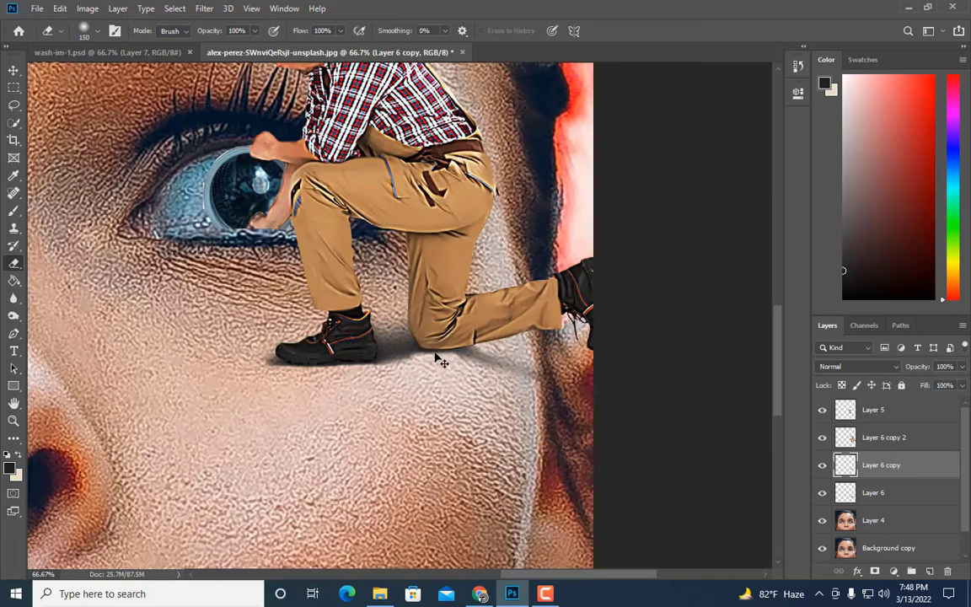
{"action": "left_click", "coordinate": [455, 378]}
Add a new layer and paint a large soft black shadow under the workman's knee
{"action": "left_click", "coordinate": [930, 574]}
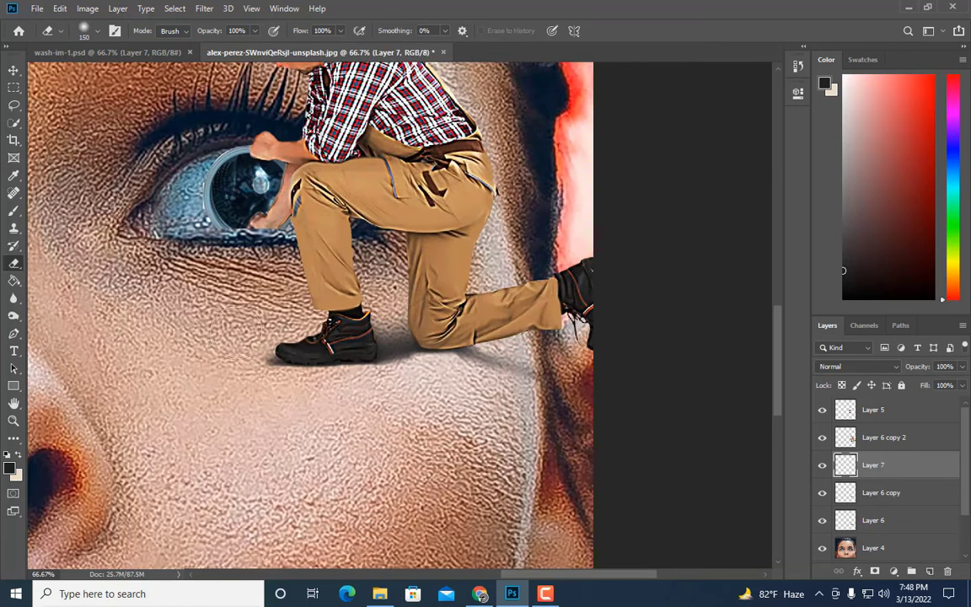
{"action": "left_click", "coordinate": [13, 210]}
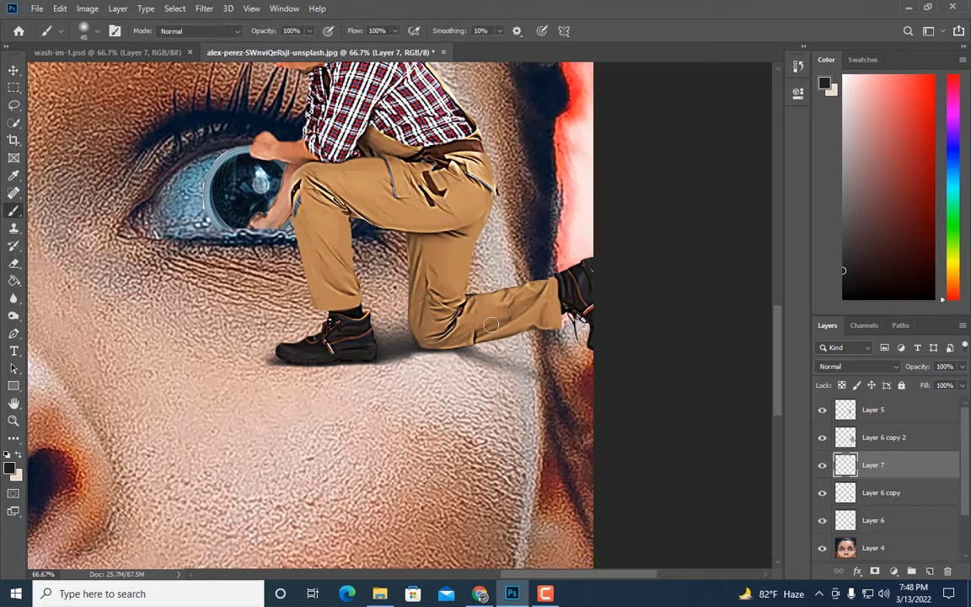
{"action": "key", "text": "bracketleft"}
{"action": "key", "text": "bracketleft"}
{"action": "key", "text": "bracketleft"}
{"action": "left_click", "coordinate": [447, 334]}
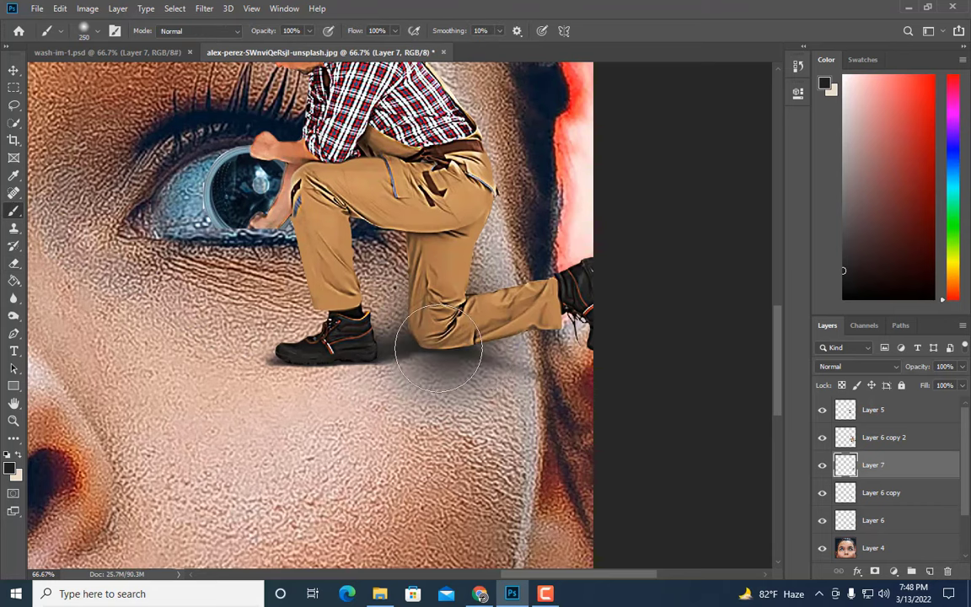
{"action": "mouse_move", "coordinate": [447, 334]}
{"action": "left_mouse_down"}
{"action": "mouse_move", "coordinate": [405, 341]}
{"action": "mouse_move", "coordinate": [472, 338]}
{"action": "left_mouse_up"}
With a 250 px brush, paint the broad cast shadow under the boot across the cheek
{"action": "key", "text": "bracketleft"}
{"action": "key", "text": "bracketleft"}
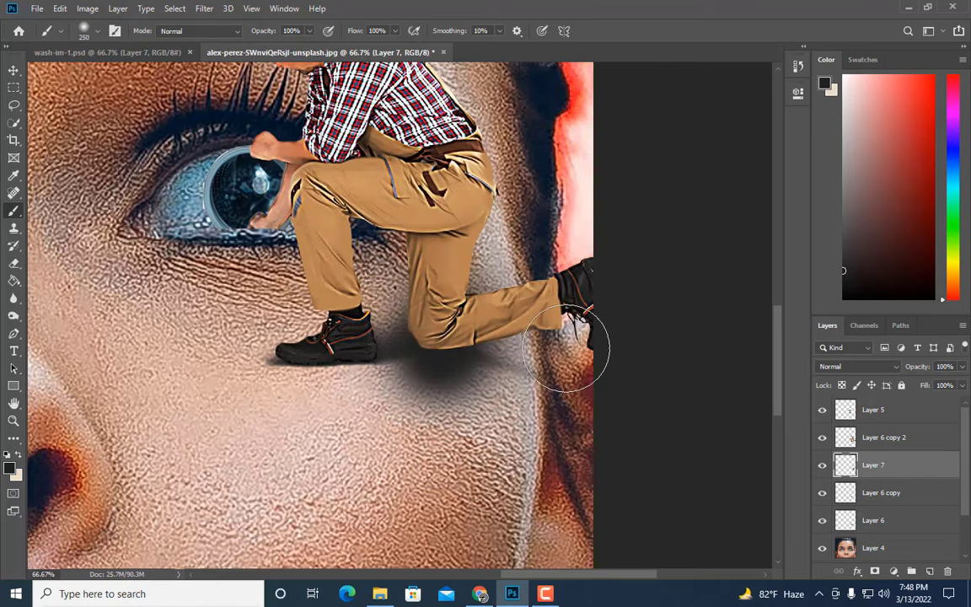
{"action": "left_click_drag", "start_coordinate": [405, 346], "coordinate": [278, 384]}
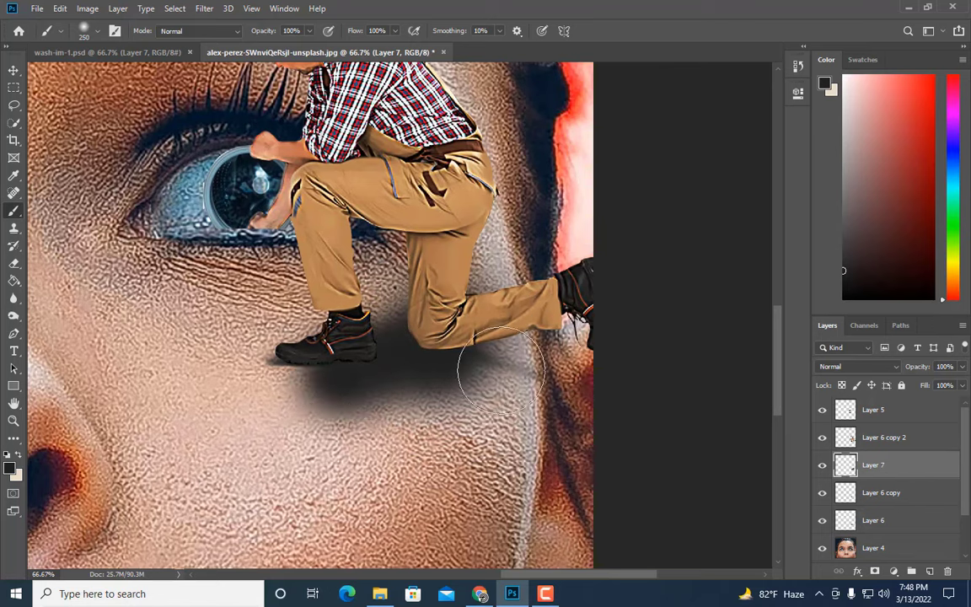
{"action": "left_click_drag", "start_coordinate": [455, 369], "coordinate": [383, 381]}
{"action": "mouse_move", "coordinate": [304, 363]}
{"action": "left_mouse_down"}
{"action": "mouse_move", "coordinate": [464, 395]}
{"action": "mouse_move", "coordinate": [485, 371]}
{"action": "left_mouse_up"}
{"action": "mouse_move", "coordinate": [396, 394]}
{"action": "left_mouse_down"}
{"action": "mouse_move", "coordinate": [326, 396]}
{"action": "mouse_move", "coordinate": [300, 379]}
{"action": "left_mouse_up"}
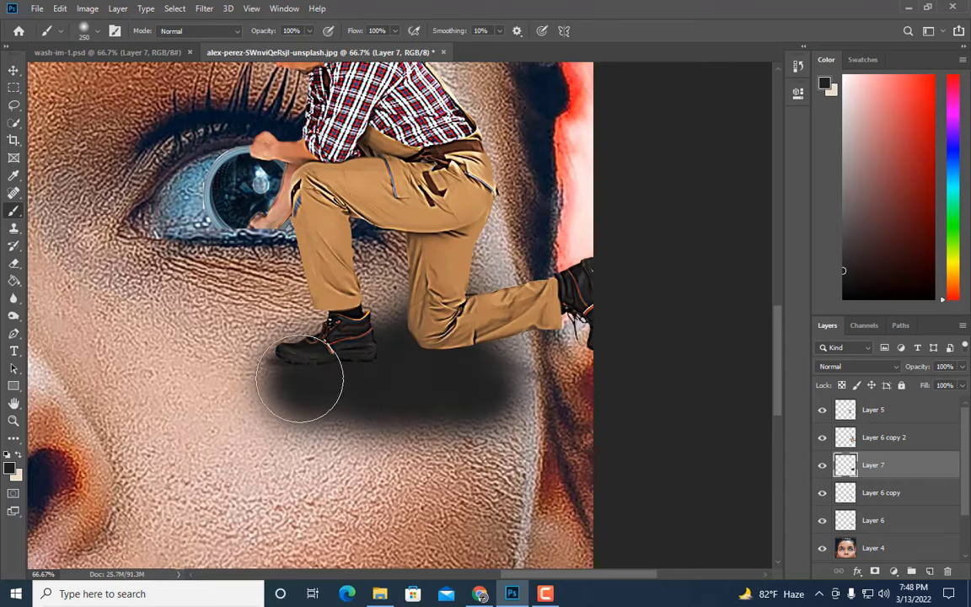
Fade the shadow layer to about 16% opacity and toggle it to compare
{"action": "left_click", "coordinate": [962, 367]}
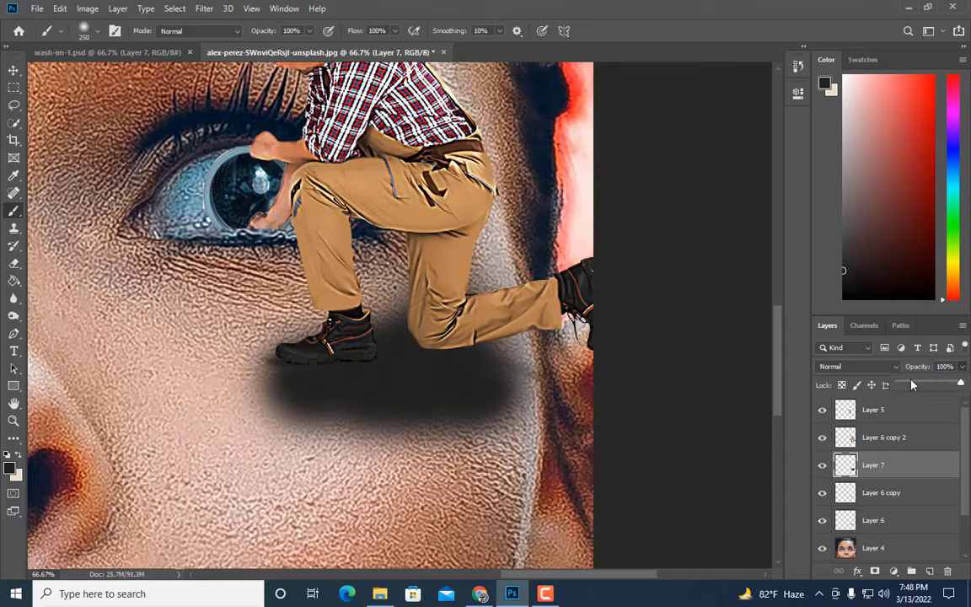
{"action": "left_click_drag", "start_coordinate": [912, 385], "coordinate": [910, 386]}
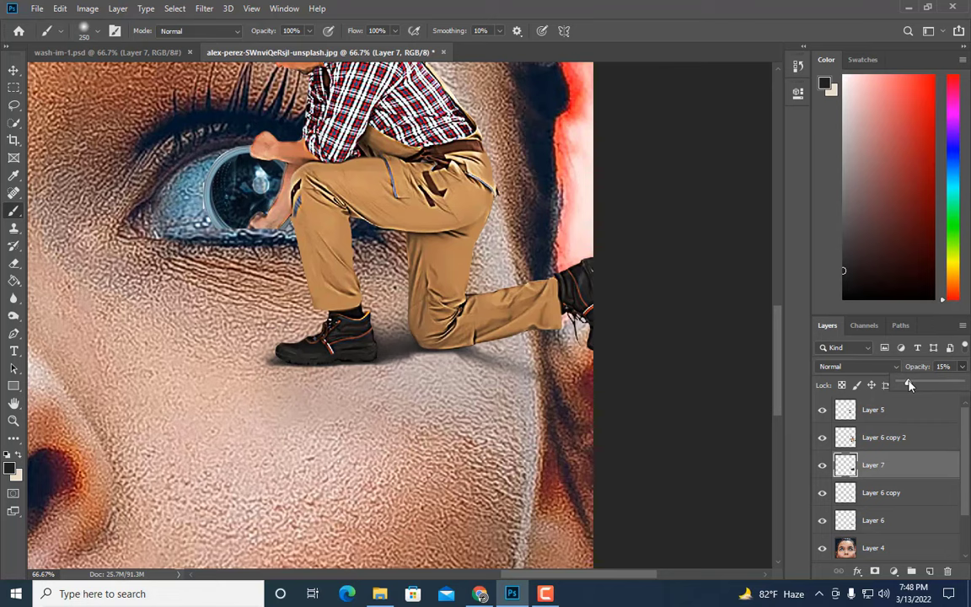
{"action": "left_click", "coordinate": [823, 465]}
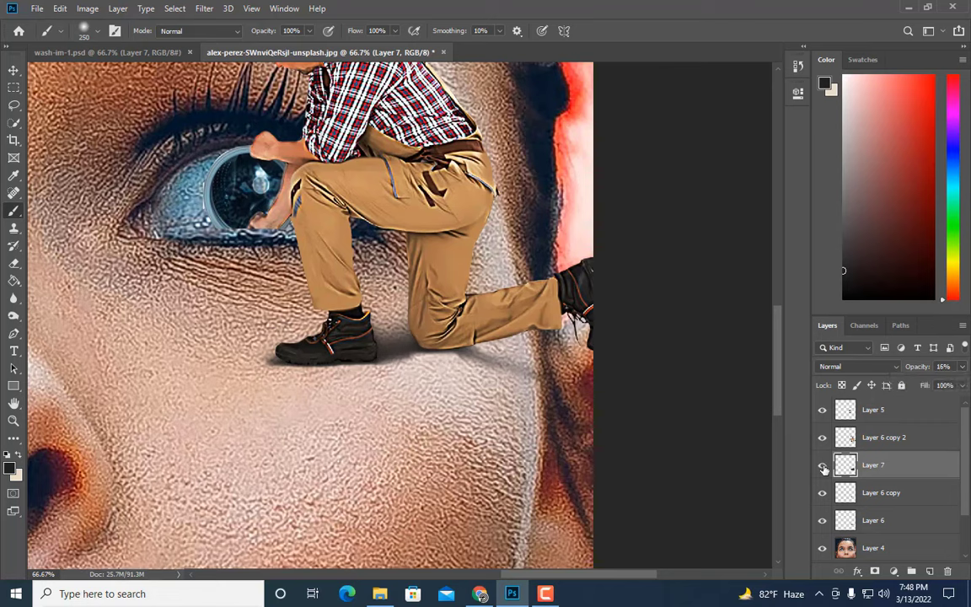
{"action": "left_click", "coordinate": [823, 466]}
{"action": "left_click", "coordinate": [824, 466]}
{"action": "left_click", "coordinate": [823, 466]}
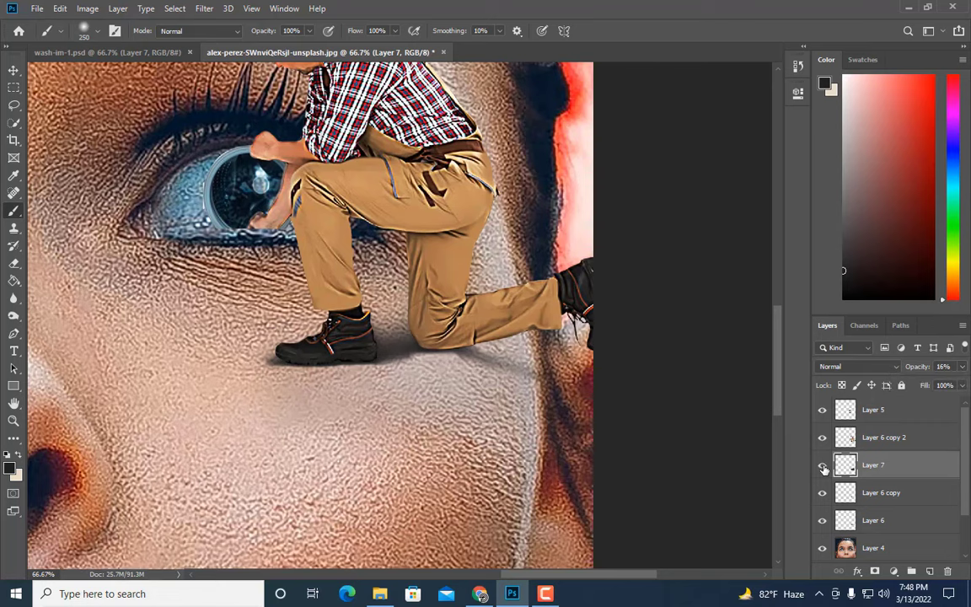
Zoom out to compare the face with and without the soft shadow, then add Layer 8 above
{"action": "key", "text": "ctrl+minus"}
{"action": "key", "text": "ctrl+minus"}
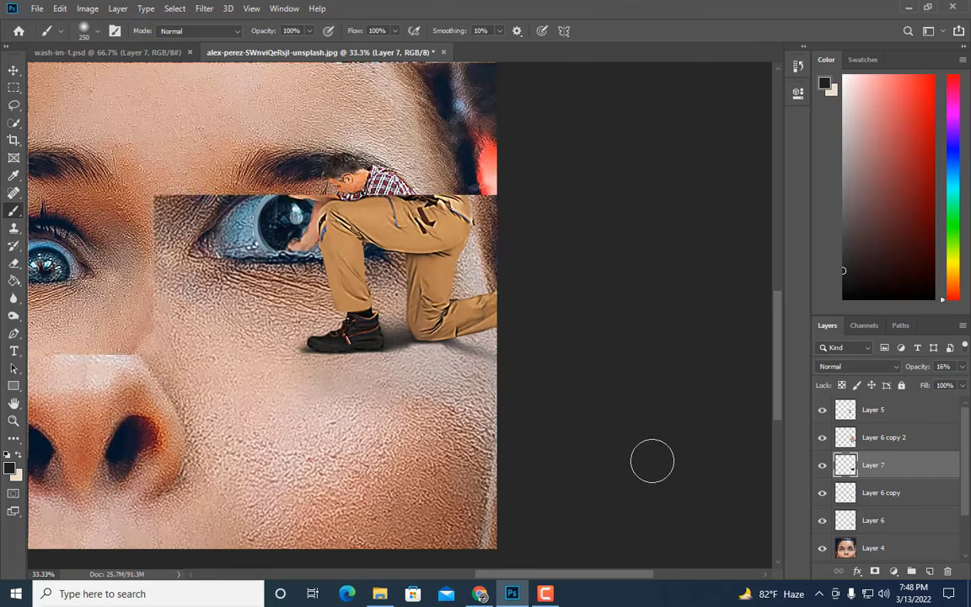
{"action": "left_click", "coordinate": [824, 467]}
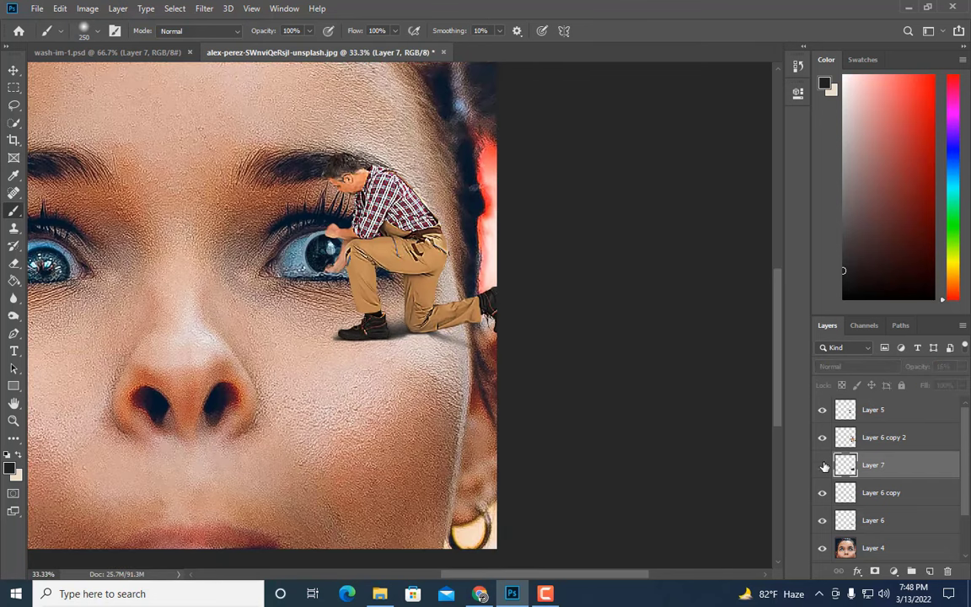
{"action": "left_click", "coordinate": [824, 466]}
{"action": "left_click", "coordinate": [824, 467]}
{"action": "left_click", "coordinate": [824, 467]}
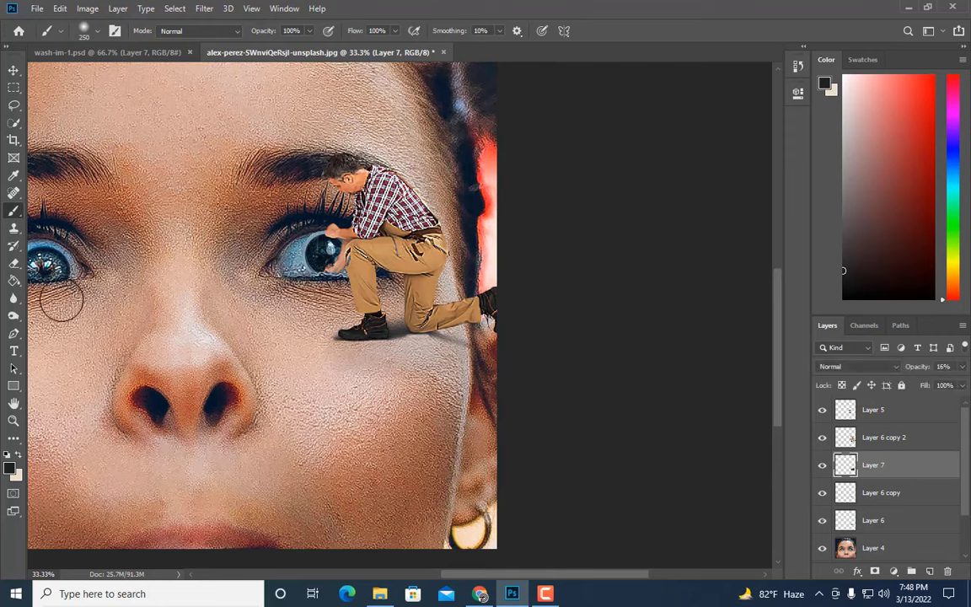
{"action": "left_click", "coordinate": [14, 263]}
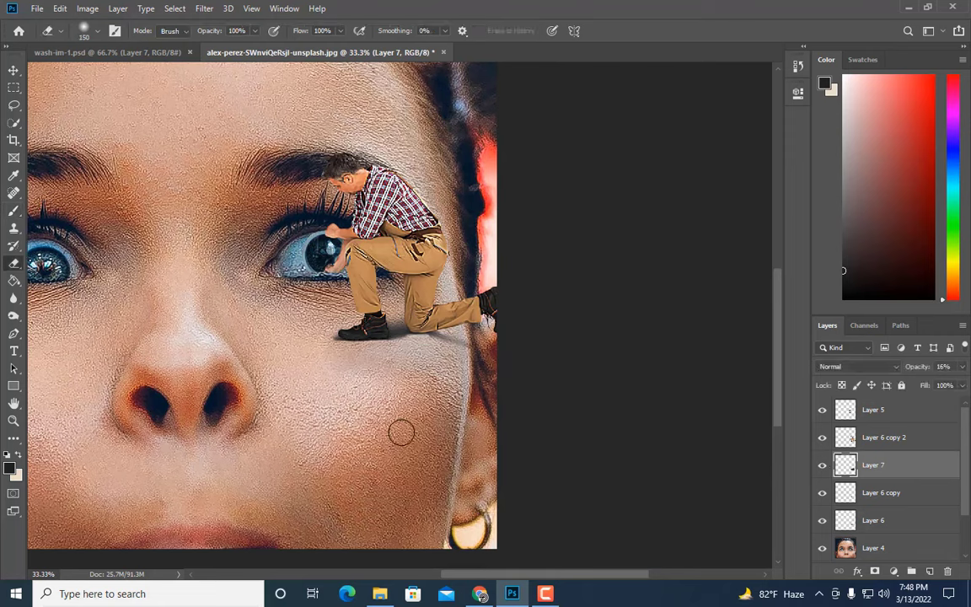
{"action": "key", "text": "bracketright"}
{"action": "key", "text": "bracketright"}
{"action": "key", "text": "bracketright"}
{"action": "key", "text": "bracketright"}
{"action": "key", "text": "bracketright"}
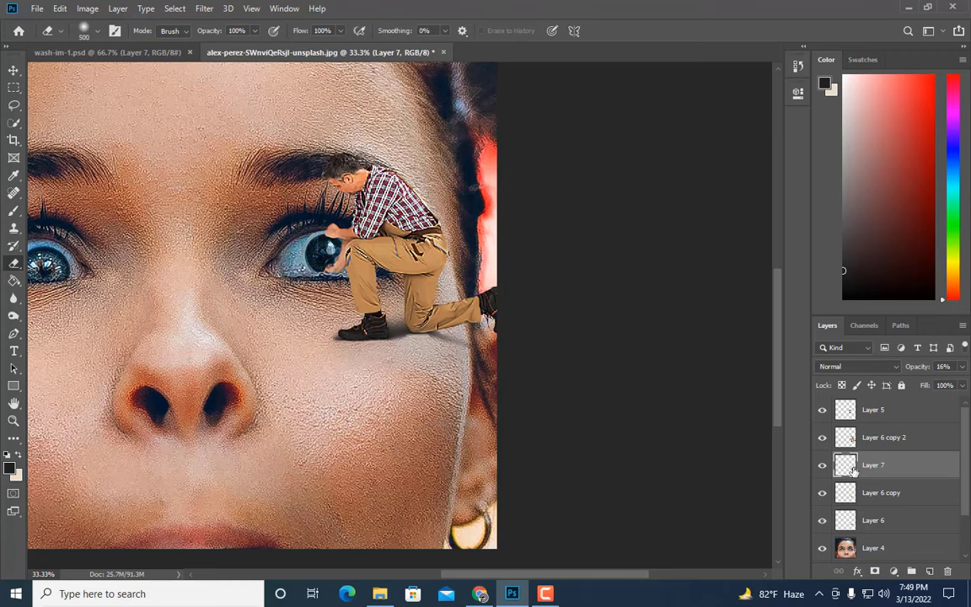
{"action": "left_click", "coordinate": [926, 570]}
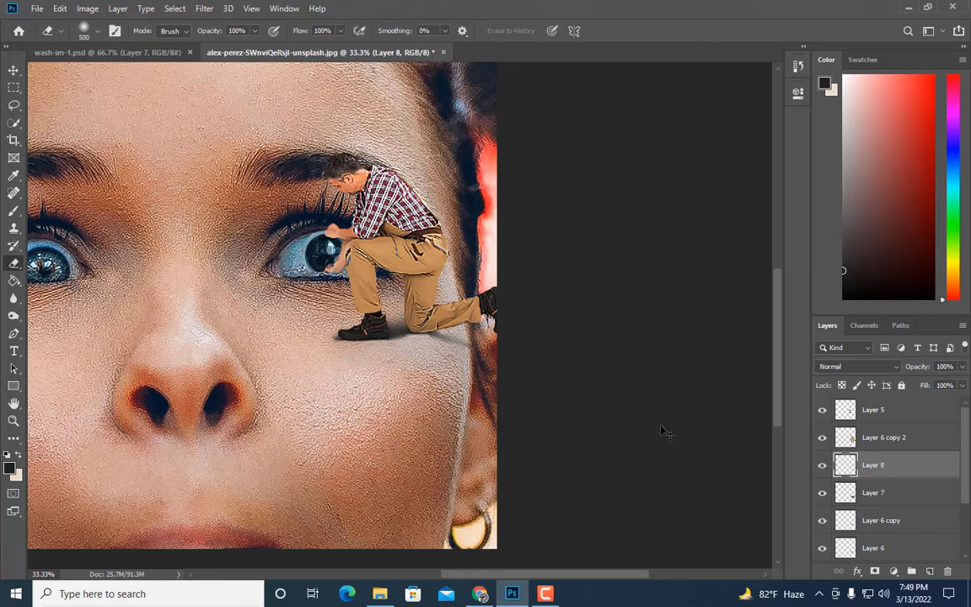
On Layer 8, paint a 125 px shadow under the knee and raise its opacity above 34%
{"action": "key", "text": "ctrl+plus"}
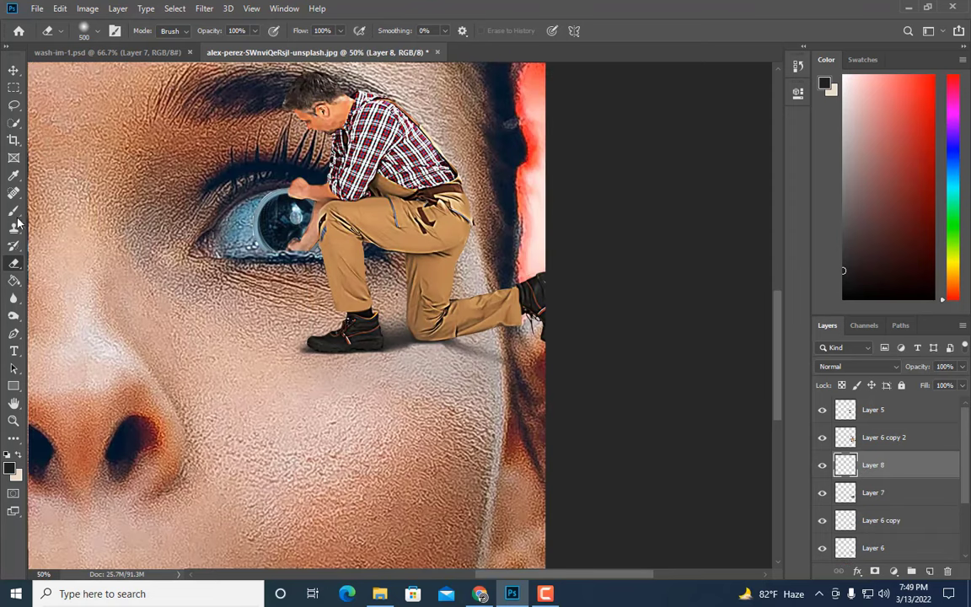
{"action": "left_click", "coordinate": [13, 209]}
{"action": "key", "text": "bracketleft"}
{"action": "key", "text": "bracketleft"}
{"action": "key", "text": "bracketleft"}
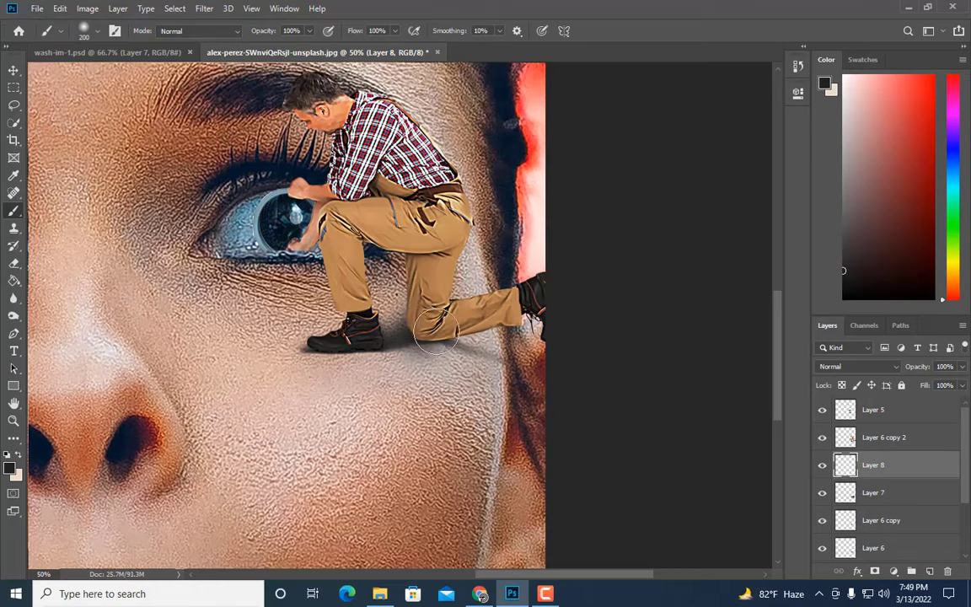
{"action": "mouse_move", "coordinate": [438, 339]}
{"action": "left_mouse_down"}
{"action": "mouse_move", "coordinate": [403, 337]}
{"action": "mouse_move", "coordinate": [411, 333]}
{"action": "left_mouse_up"}
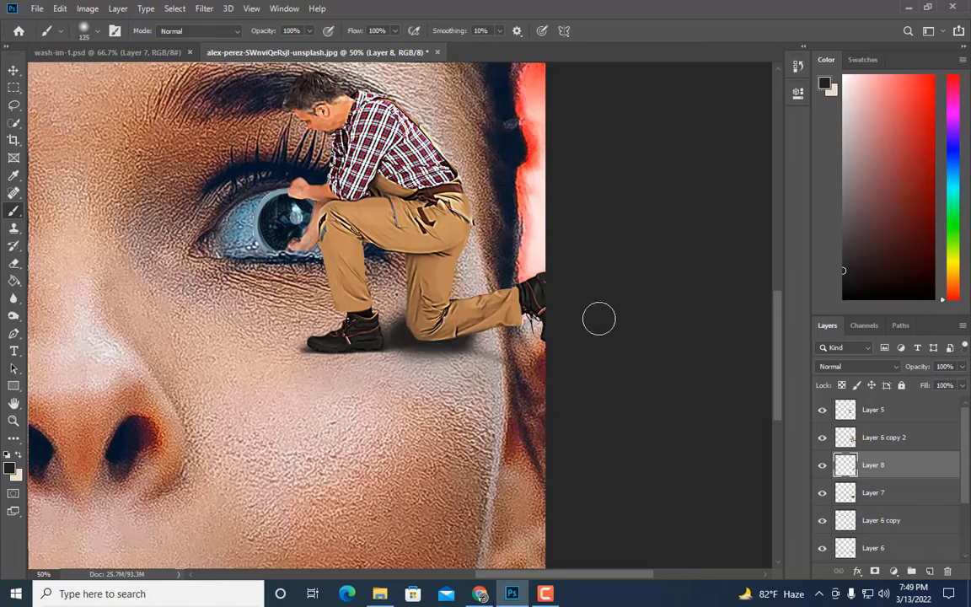
{"action": "left_click", "coordinate": [965, 367]}
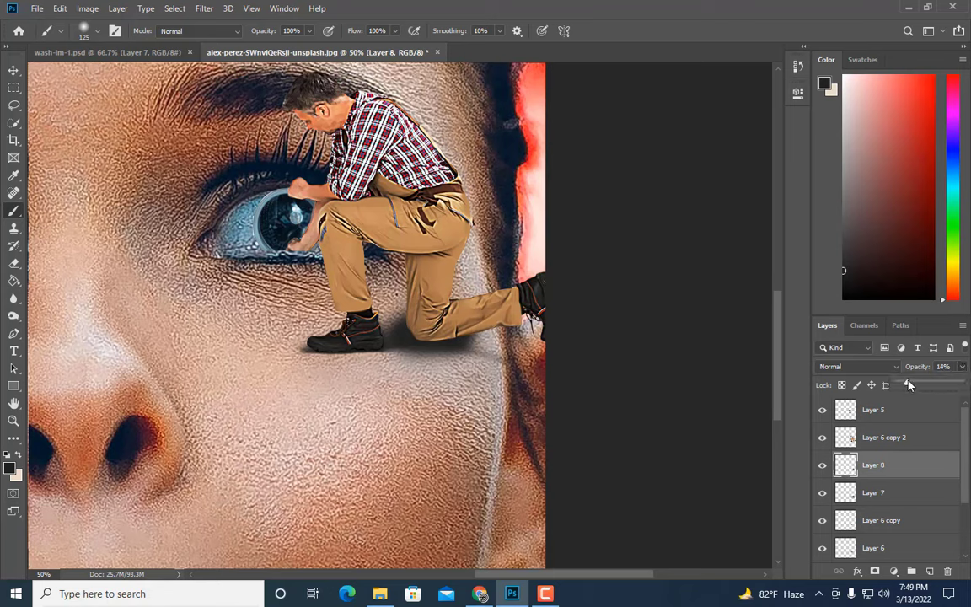
{"action": "left_click_drag", "start_coordinate": [909, 384], "coordinate": [929, 385]}
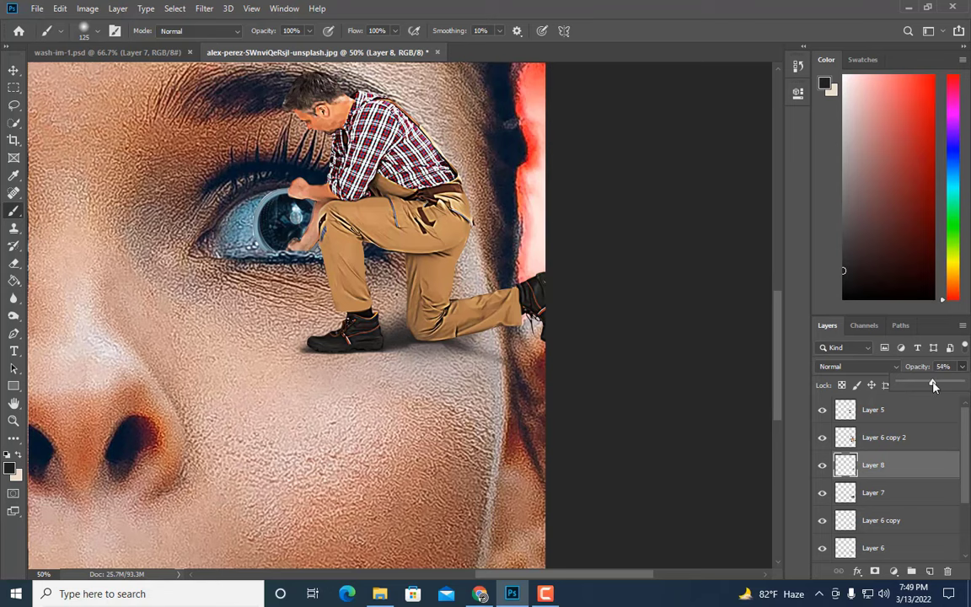
{"action": "left_click_drag", "start_coordinate": [932, 386], "coordinate": [965, 385]}
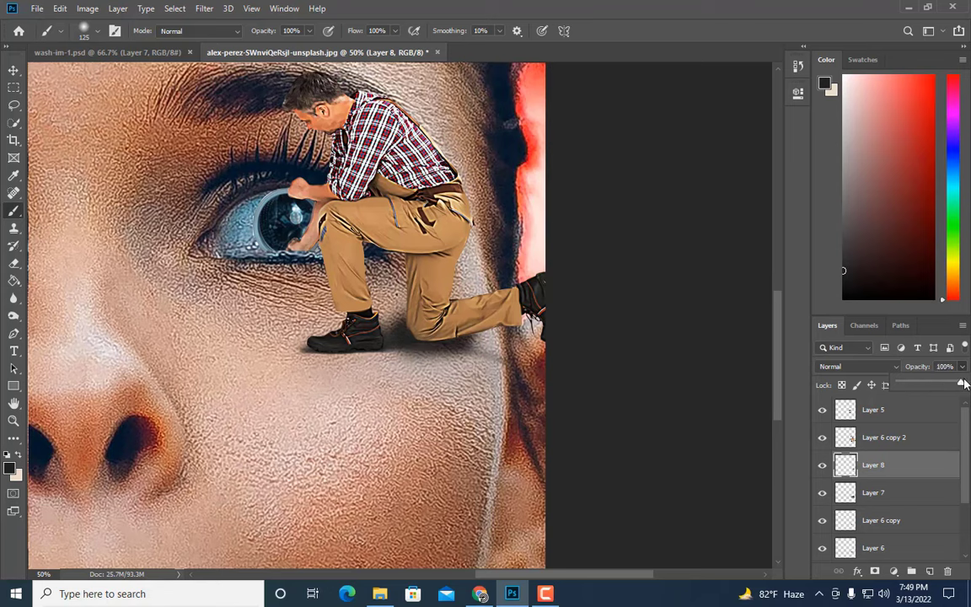
Switch to a resized eraser and toggle Layer 8 on and off to compare the boot shadow
{"action": "left_click", "coordinate": [14, 263]}
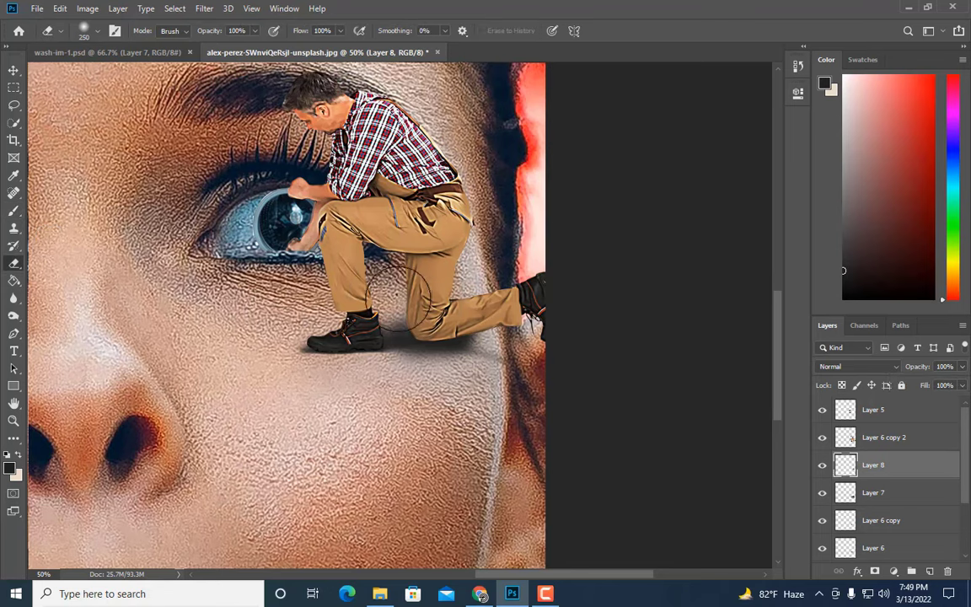
{"action": "key", "text": "bracketleft"}
{"action": "key", "text": "bracketleft"}
{"action": "key", "text": "bracketleft"}
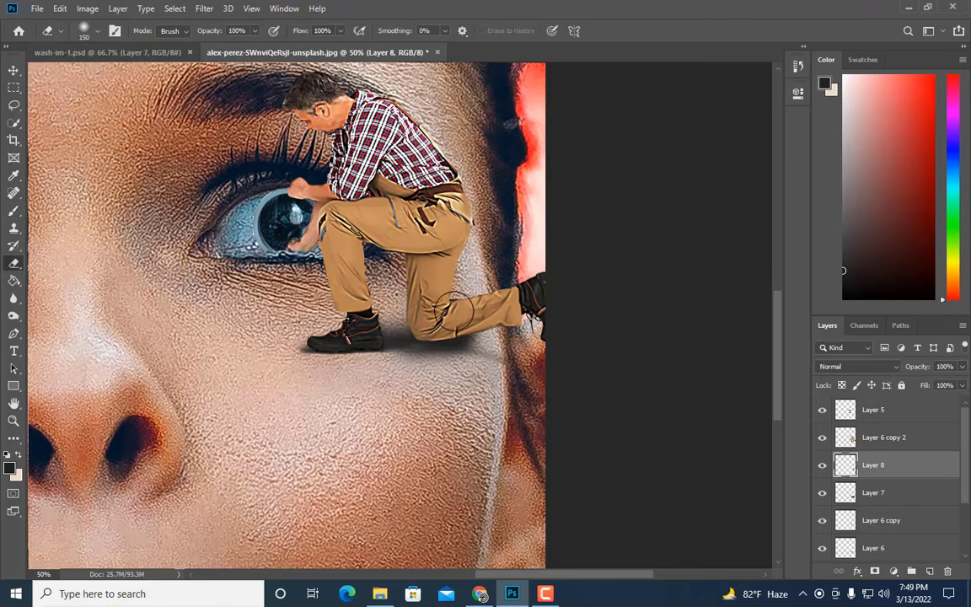
{"action": "key", "text": "bracketright"}
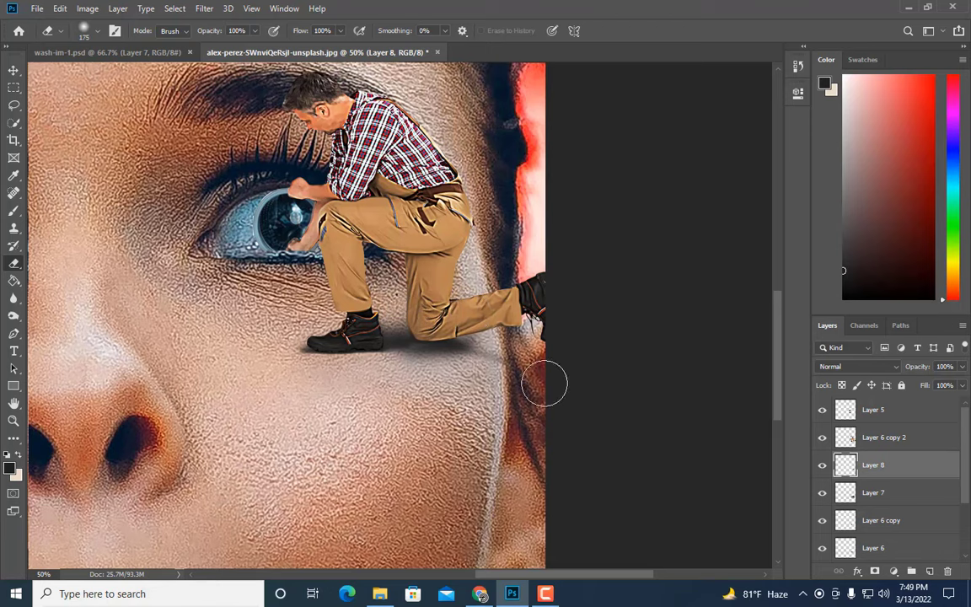
{"action": "left_click", "coordinate": [823, 467]}
{"action": "left_click", "coordinate": [823, 467]}
{"action": "left_click", "coordinate": [823, 467]}
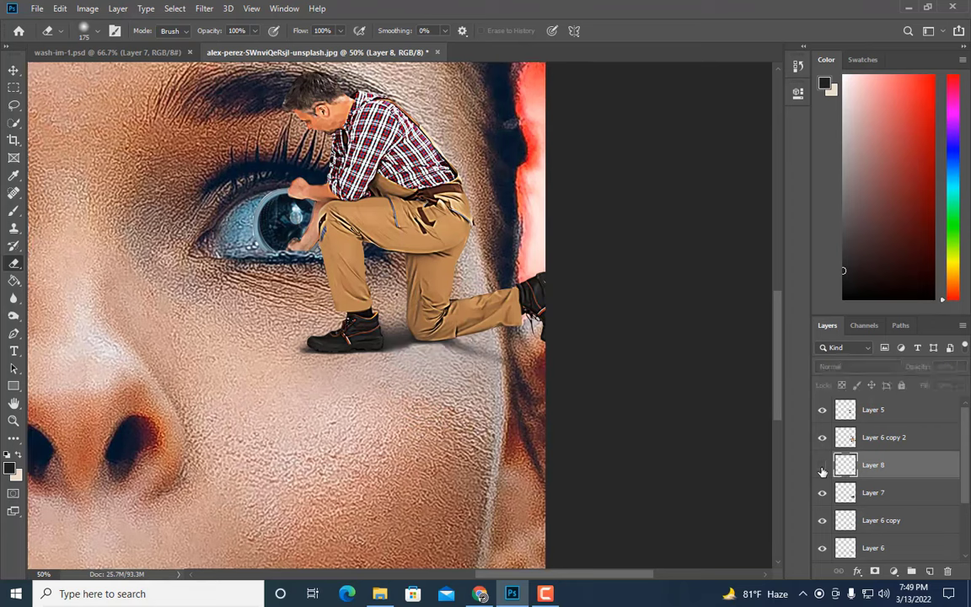
{"action": "left_click", "coordinate": [823, 467]}
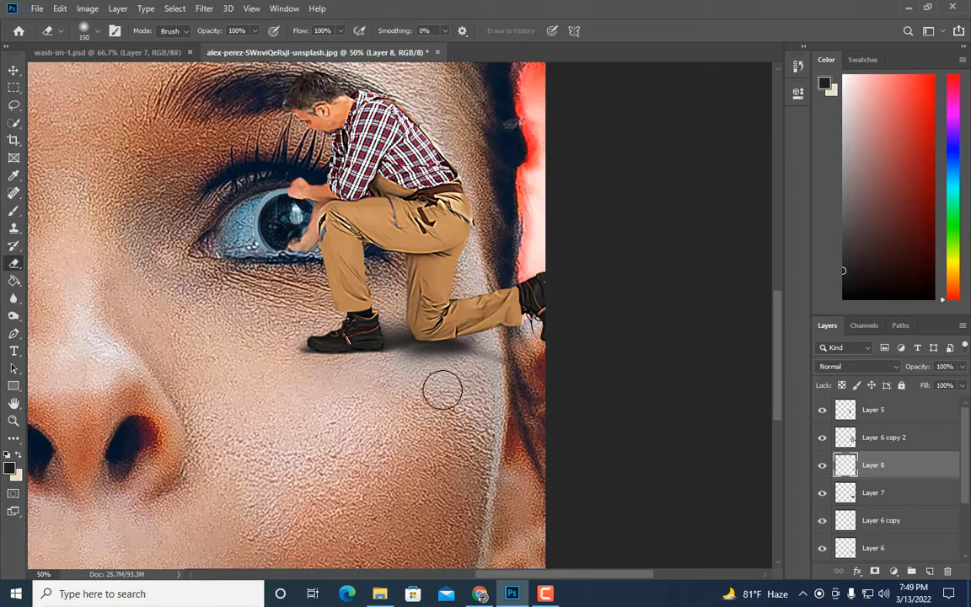
Duplicate the boot shadow layer and merge both copies into one darker Layer 8 copy
{"action": "key", "text": "bracketleft"}
{"action": "key", "text": "bracketleft"}
{"action": "key", "text": "bracketleft"}
{"action": "key", "text": "bracketleft"}
{"action": "key", "text": "bracketleft"}
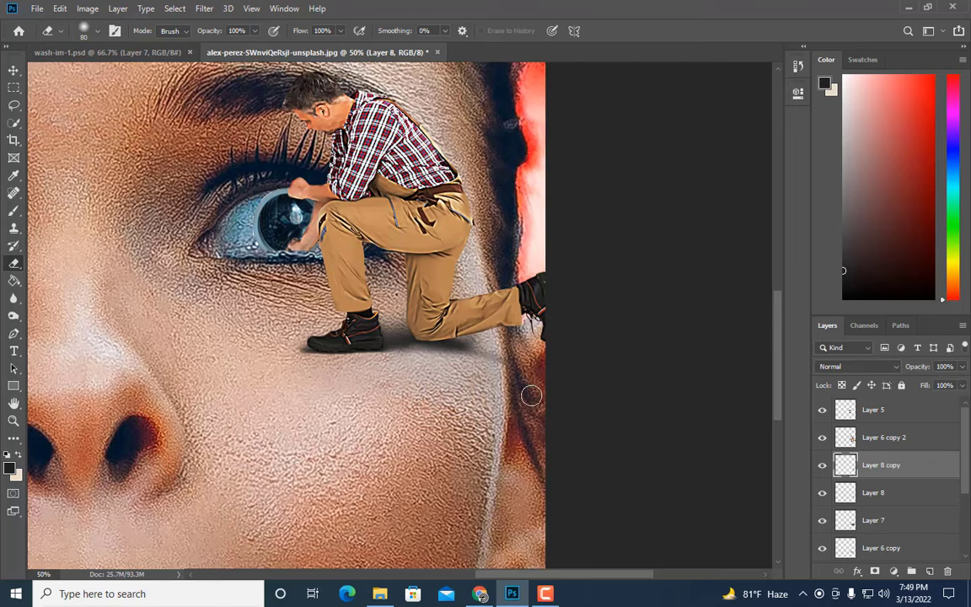
{"action": "key", "text": "ctrl+j"}
{"action": "key", "text": "bracketright"}
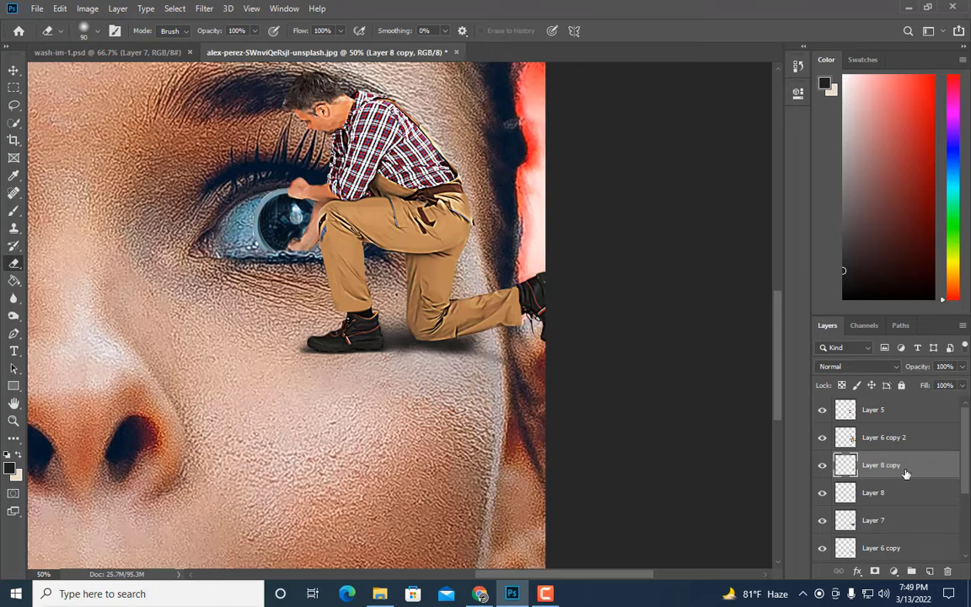
{"action": "right_click", "coordinate": [880, 493]}
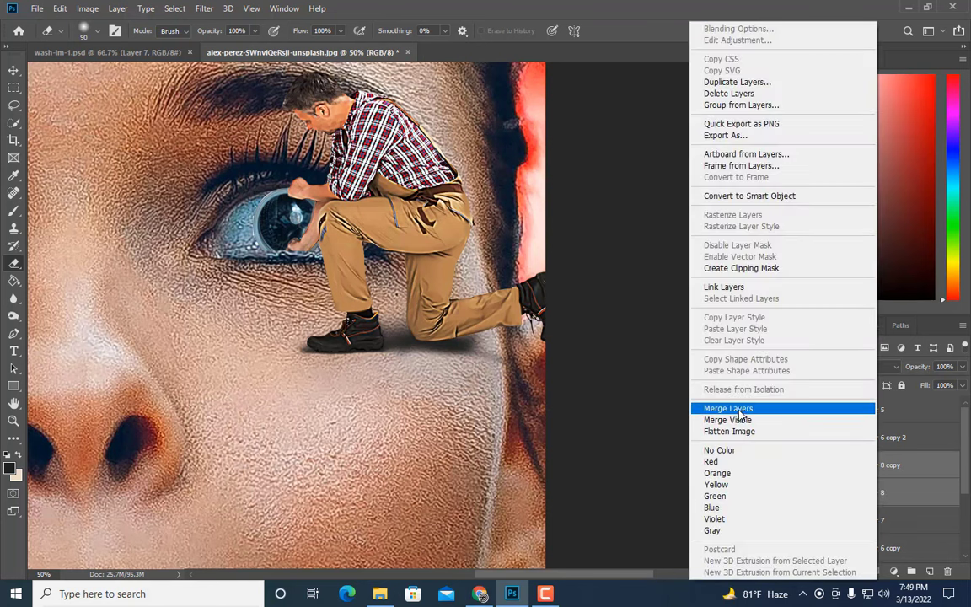
{"action": "left_click", "coordinate": [740, 408]}
Set the eraser to 125 px and compare the merged shadow hidden and shown
{"action": "key", "text": "bracketleft"}
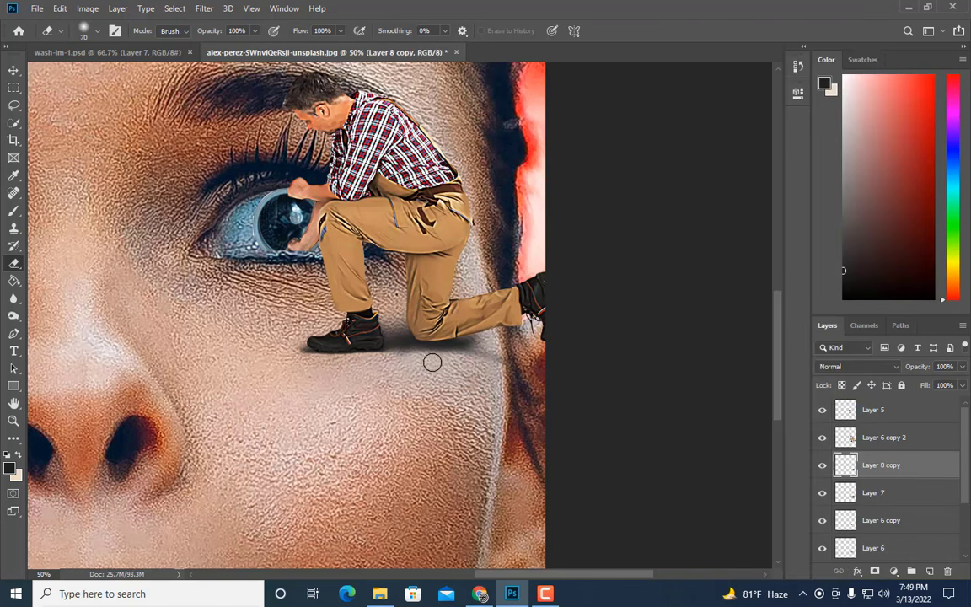
{"action": "key", "text": "bracketright"}
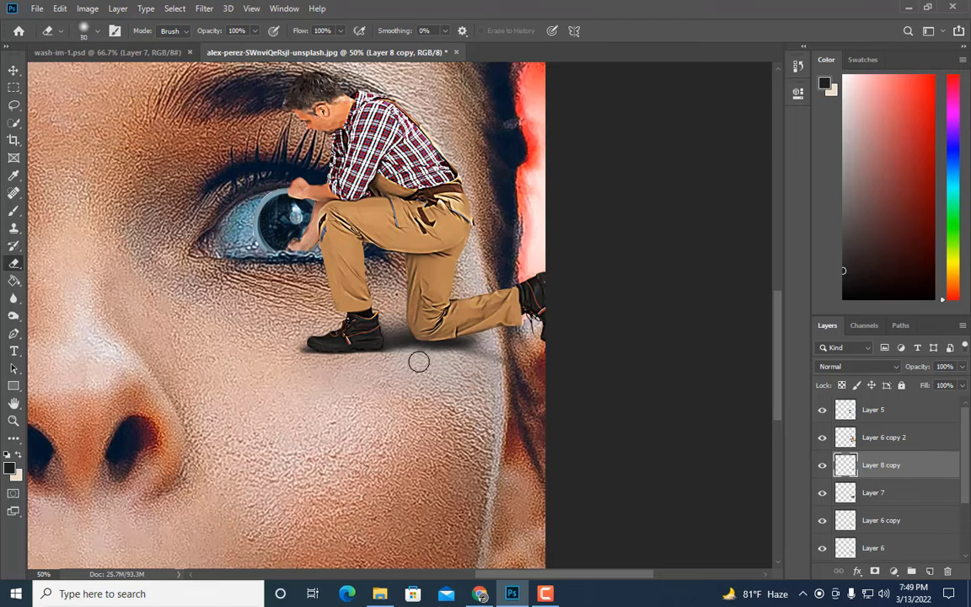
{"action": "key", "text": "bracketright"}
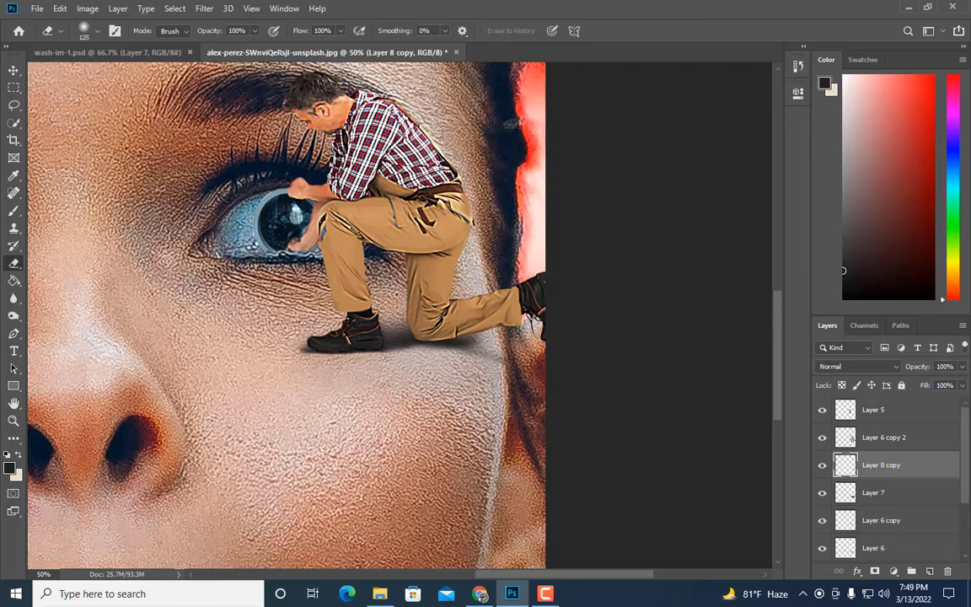
{"action": "key", "text": "bracketright"}
{"action": "key", "text": "bracketright"}
{"action": "key", "text": "bracketright"}
{"action": "key", "text": "bracketright"}
{"action": "key", "text": "bracketright"}
{"action": "key", "text": "bracketright"}
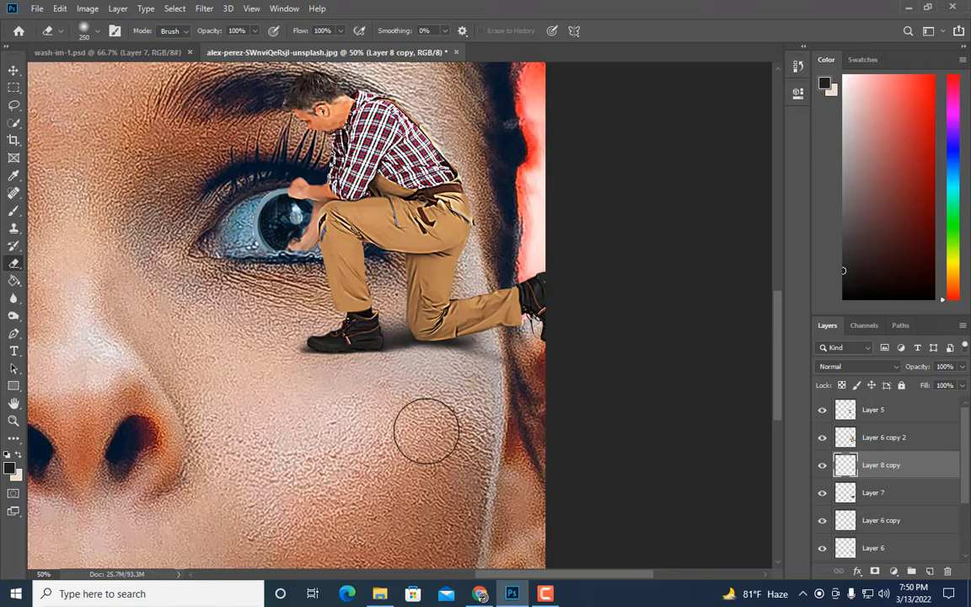
{"action": "left_click", "coordinate": [823, 465]}
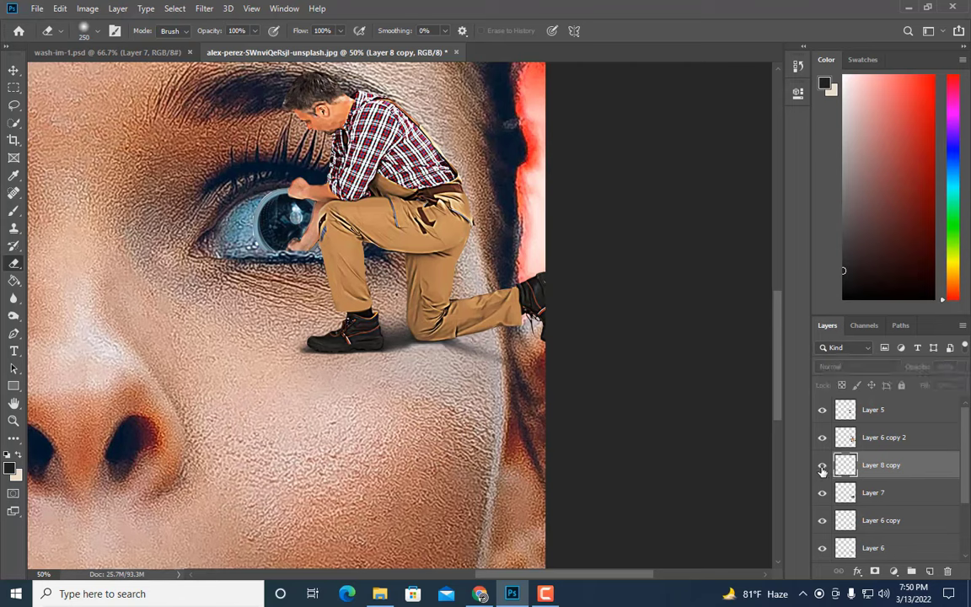
{"action": "left_click", "coordinate": [823, 465]}
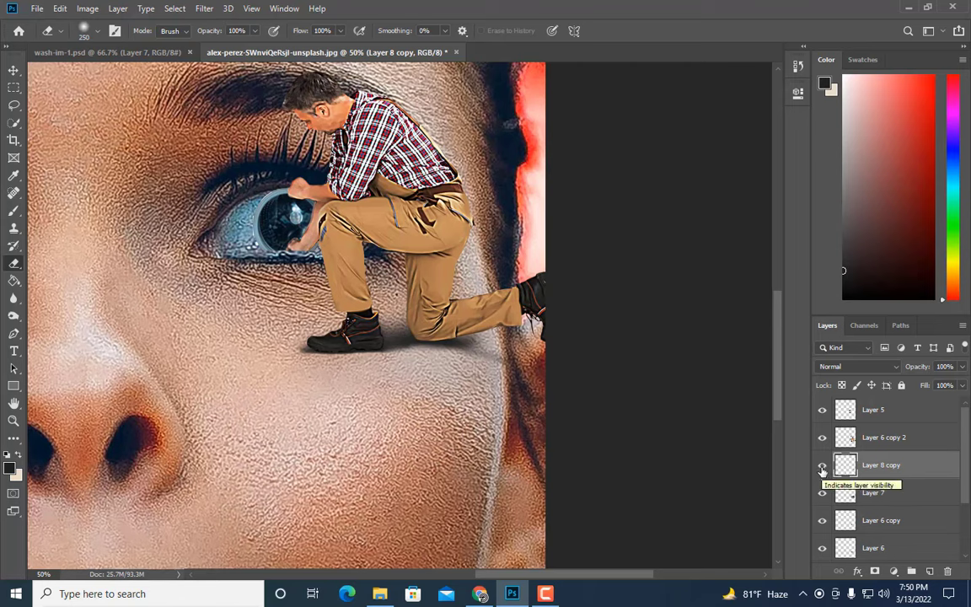
Zoom in and toggle Layers 7, 6 copy and 6 to check each one's shadow
{"action": "key", "text": "ctrl+plus"}
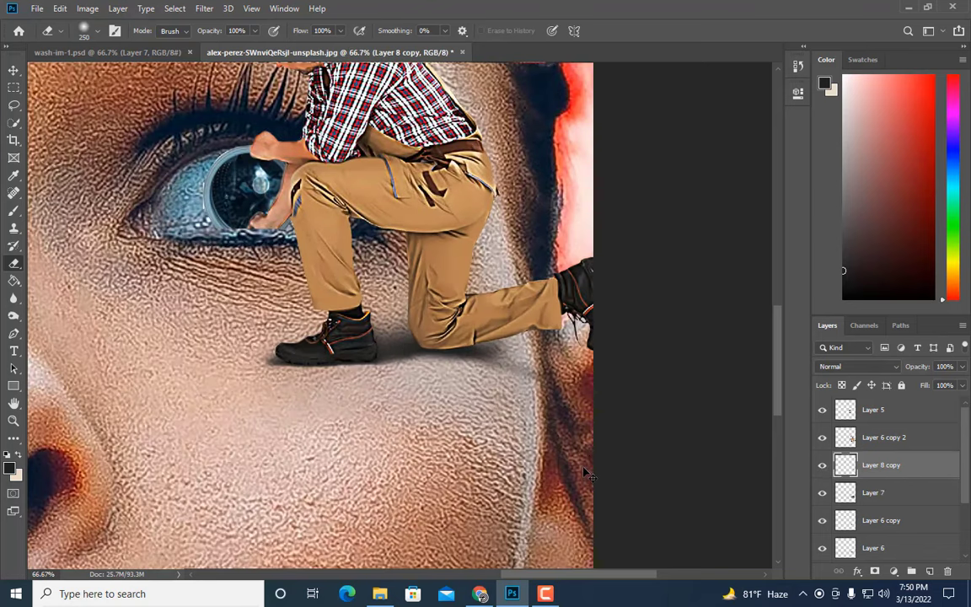
{"action": "left_click", "coordinate": [822, 496]}
{"action": "left_click", "coordinate": [822, 497]}
{"action": "left_click", "coordinate": [822, 494]}
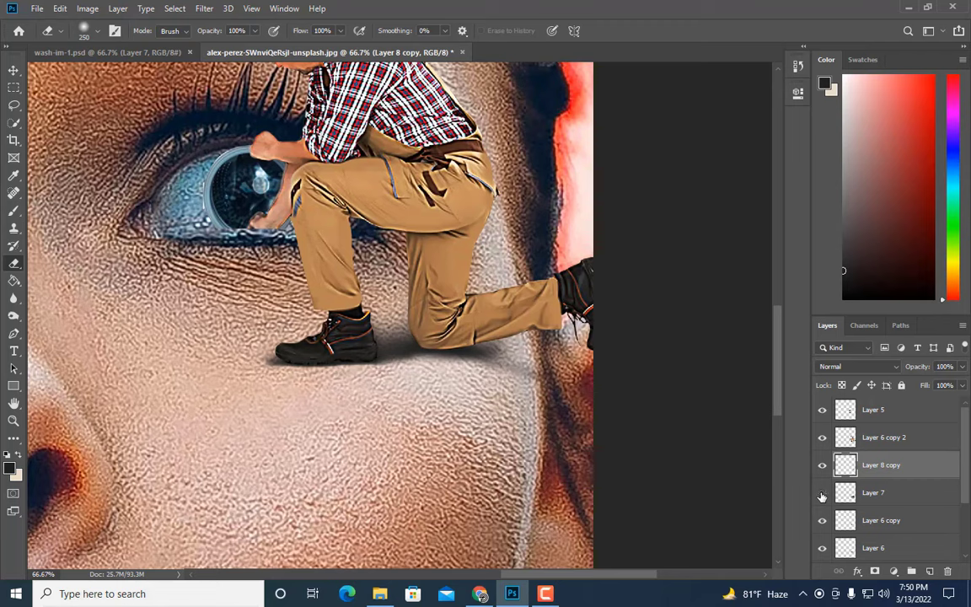
{"action": "left_click", "coordinate": [822, 494]}
{"action": "left_click", "coordinate": [823, 522]}
{"action": "left_click", "coordinate": [823, 522]}
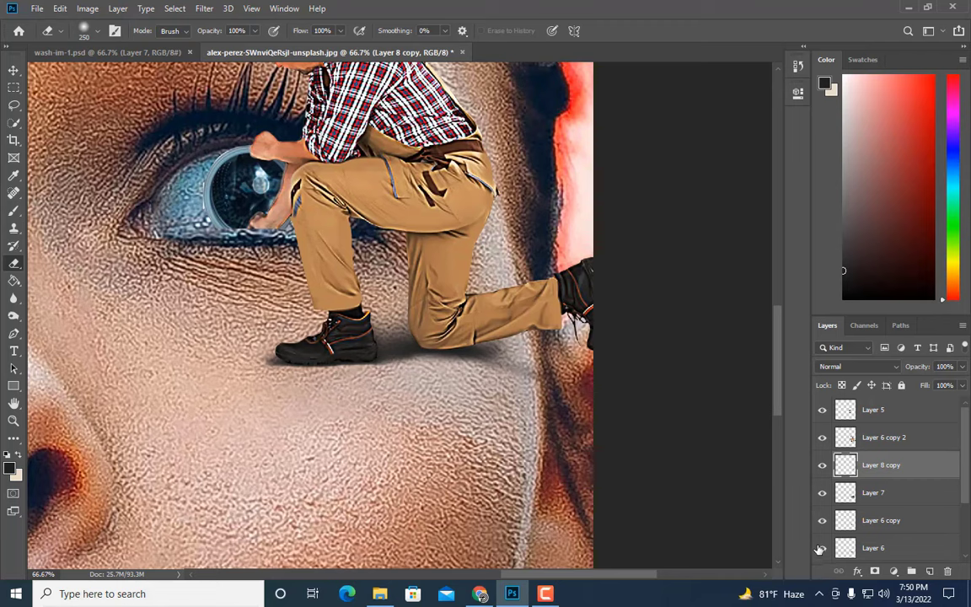
{"action": "left_click", "coordinate": [823, 549]}
{"action": "left_click", "coordinate": [823, 550]}
Add a new layer and set the brush colour to pure black #000000
{"action": "left_click", "coordinate": [930, 571]}
{"action": "key", "text": "ctrl+plus"}
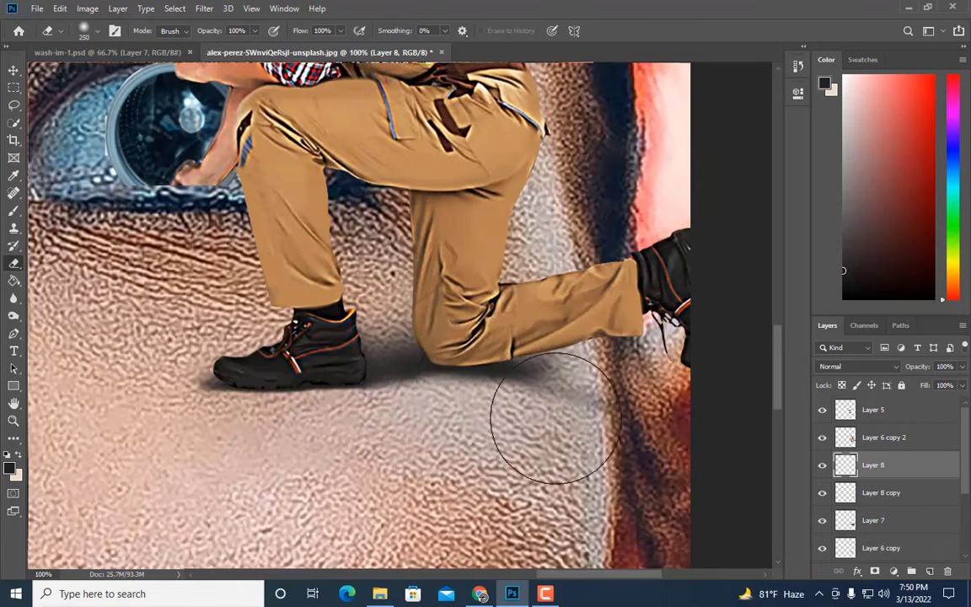
{"action": "left_click", "coordinate": [13, 210]}
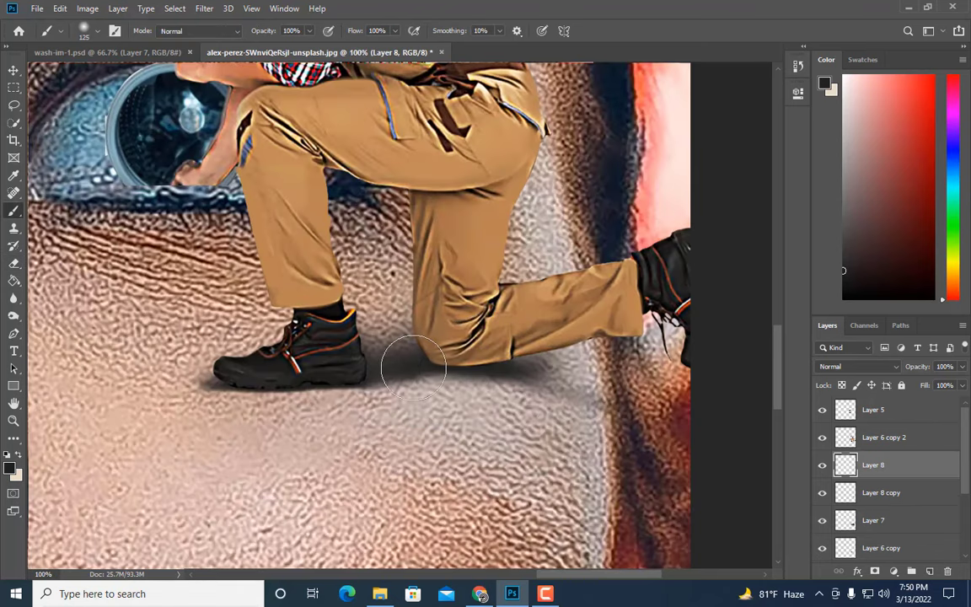
{"action": "left_click", "coordinate": [9, 468]}
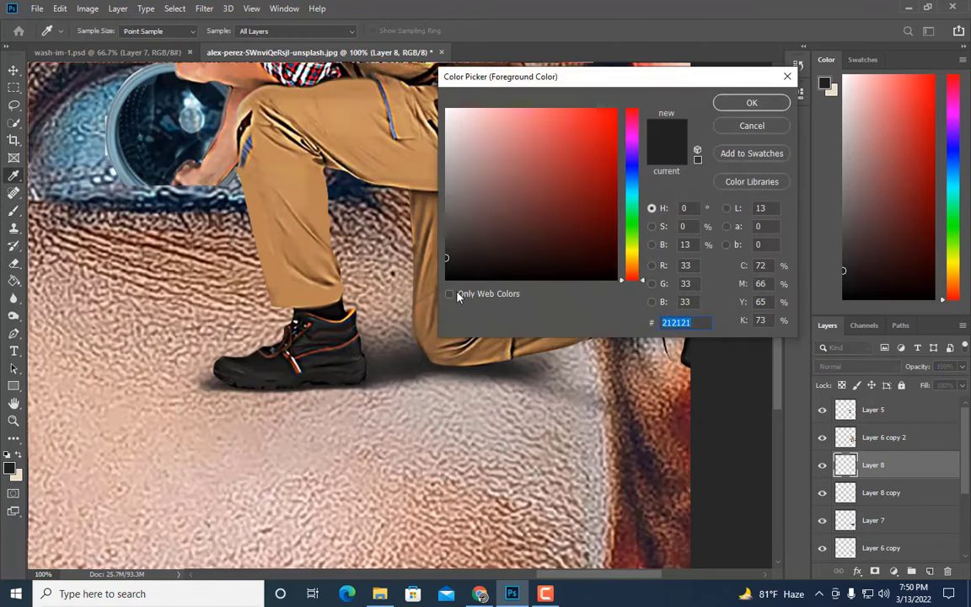
{"action": "left_click_drag", "start_coordinate": [449, 278], "coordinate": [618, 281]}
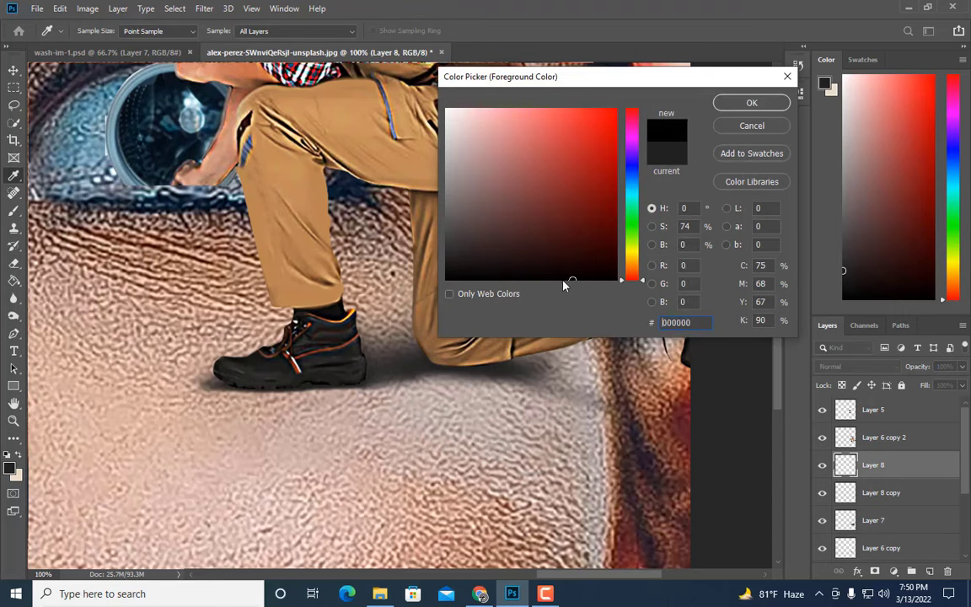
{"action": "left_click", "coordinate": [751, 103]}
At 200% zoom, paint thin black contact shadows under the knee and along the boot sole
{"action": "key", "text": "ctrl+plus"}
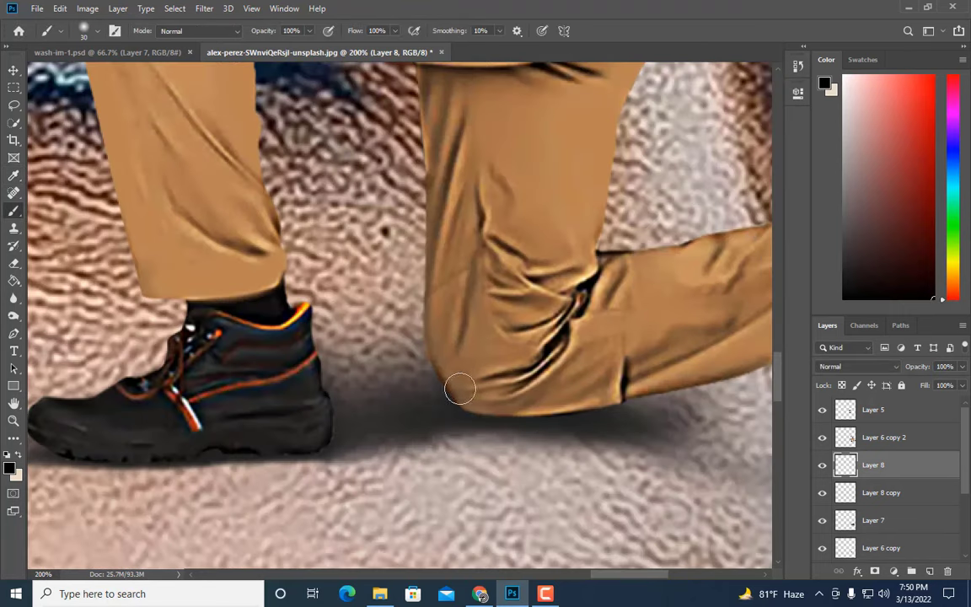
{"action": "key", "text": "bracketleft"}
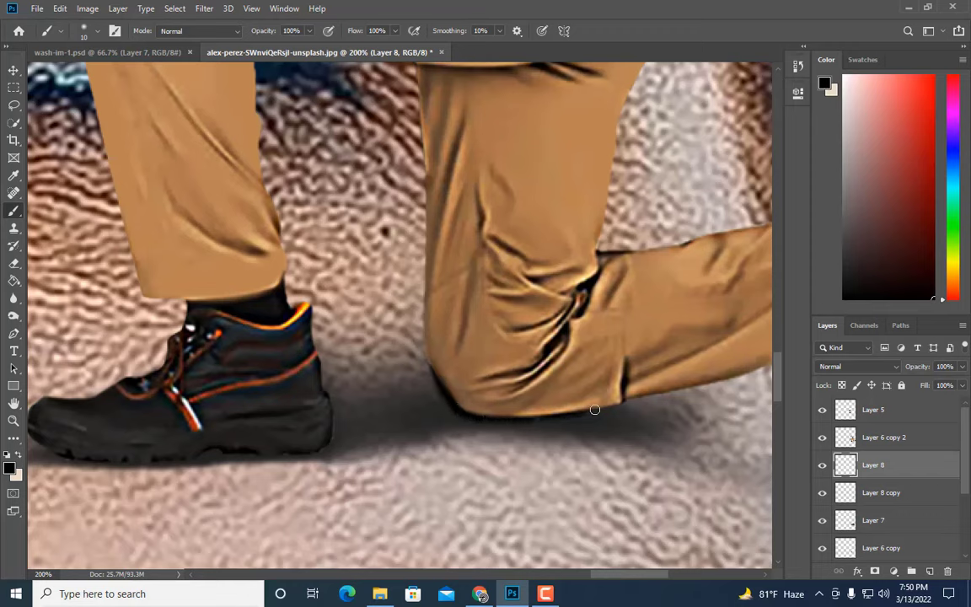
{"action": "key", "text": "bracketright"}
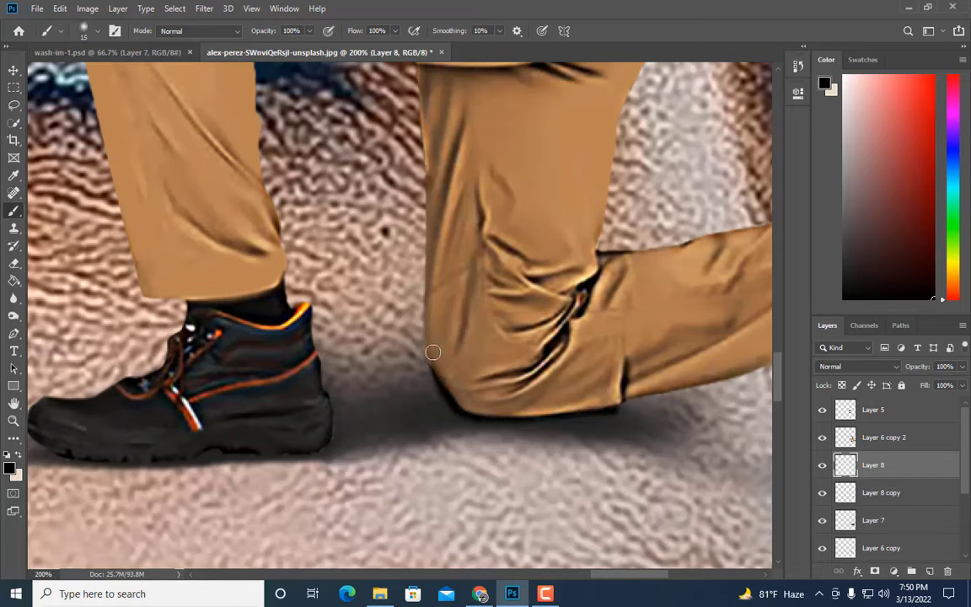
{"action": "mouse_move", "coordinate": [442, 392]}
{"action": "left_mouse_down"}
{"action": "mouse_move", "coordinate": [523, 419]}
{"action": "mouse_move", "coordinate": [598, 417]}
{"action": "mouse_move", "coordinate": [576, 414]}
{"action": "left_mouse_up"}
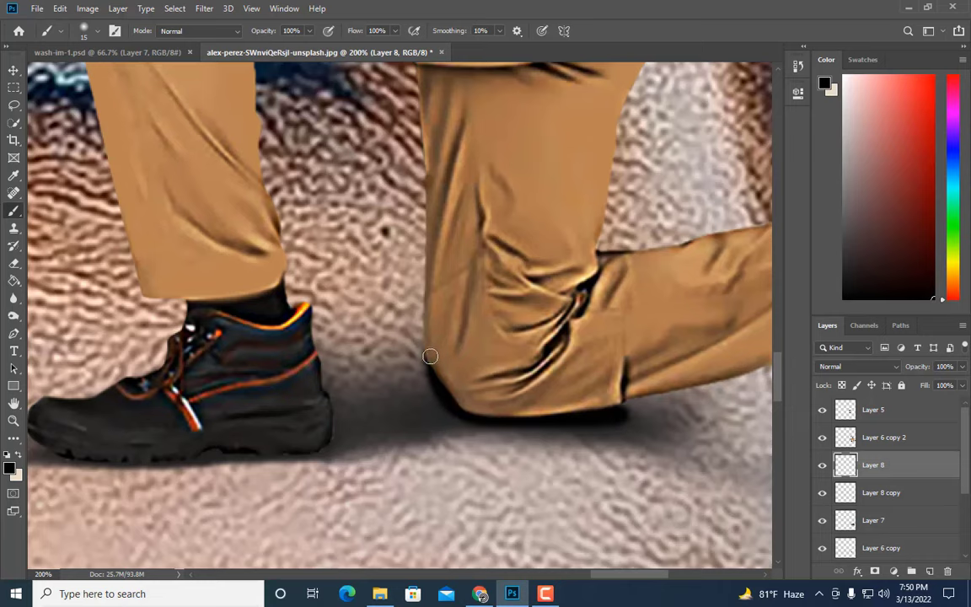
{"action": "key", "text": "bracketleft"}
{"action": "scroll", "coordinate": [253, 396], "scroll_direction": "down", "scroll_amount": 2}
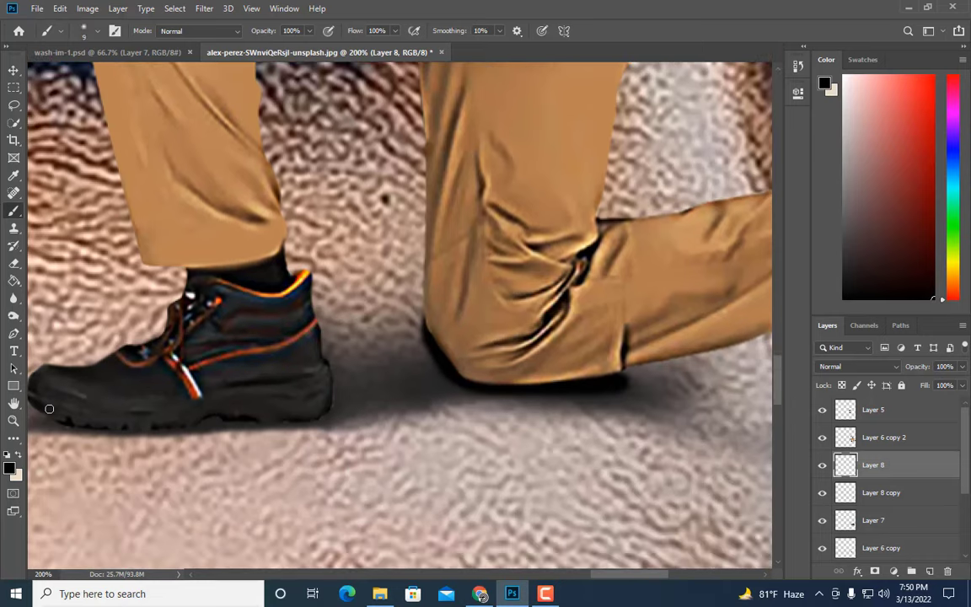
{"action": "mouse_move", "coordinate": [69, 423]}
{"action": "left_mouse_down"}
{"action": "mouse_move", "coordinate": [229, 428]}
{"action": "mouse_move", "coordinate": [309, 419]}
{"action": "mouse_move", "coordinate": [190, 422]}
{"action": "mouse_move", "coordinate": [310, 406]}
{"action": "left_mouse_up"}
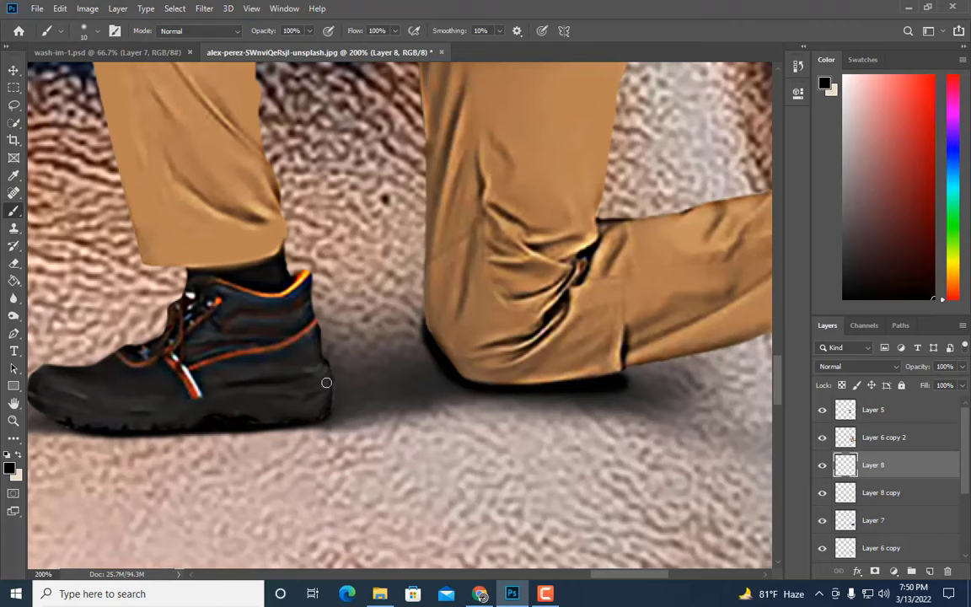
{"action": "key", "text": "ctrl+minus"}
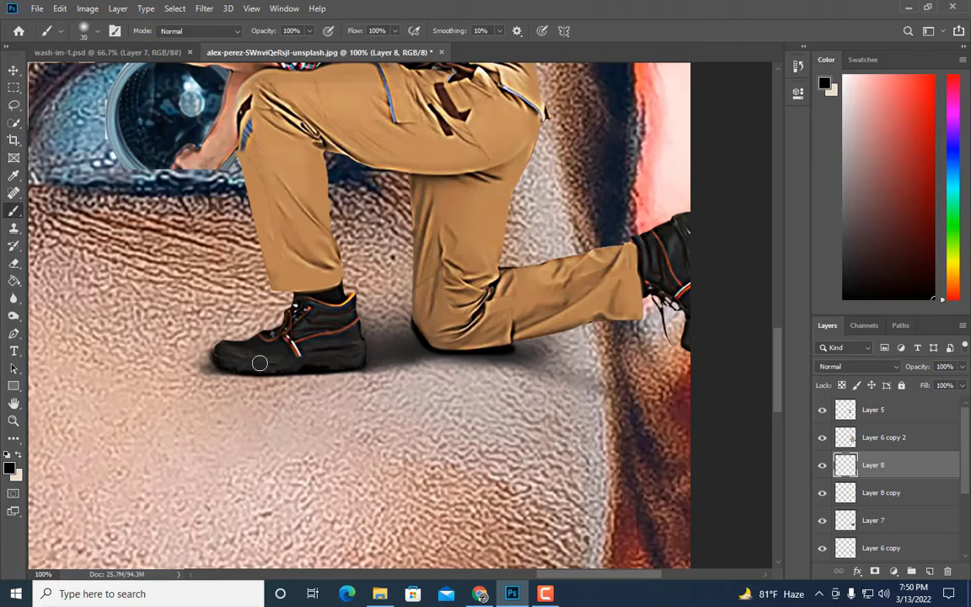
Switch to a 90 px eraser, zoom in on the knee shadow and compare it hidden and shown
{"action": "left_click", "coordinate": [13, 263]}
{"action": "key", "text": "bracketleft"}
{"action": "key", "text": "bracketleft"}
{"action": "key", "text": "bracketleft"}
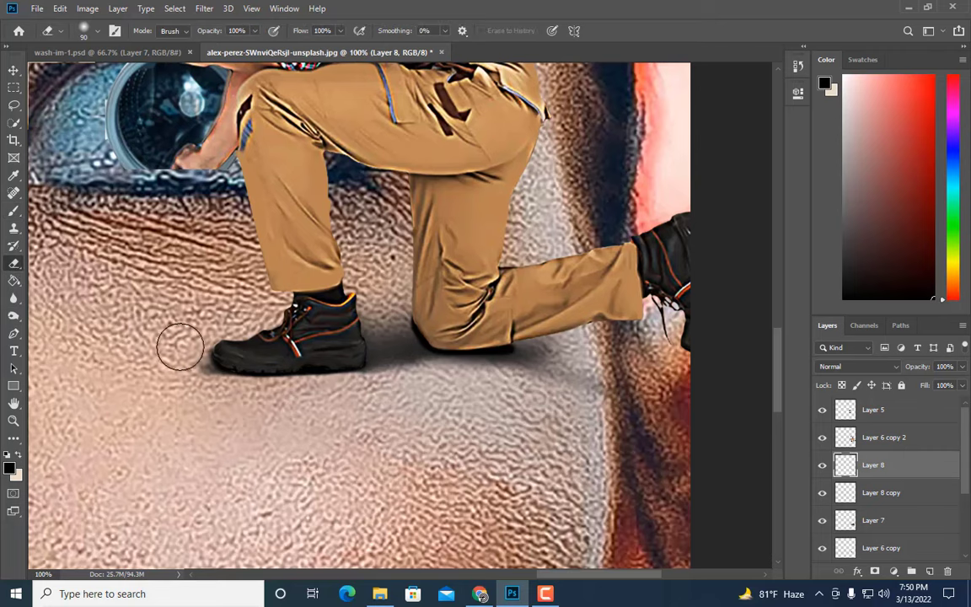
{"action": "key", "text": "ctrl+plus"}
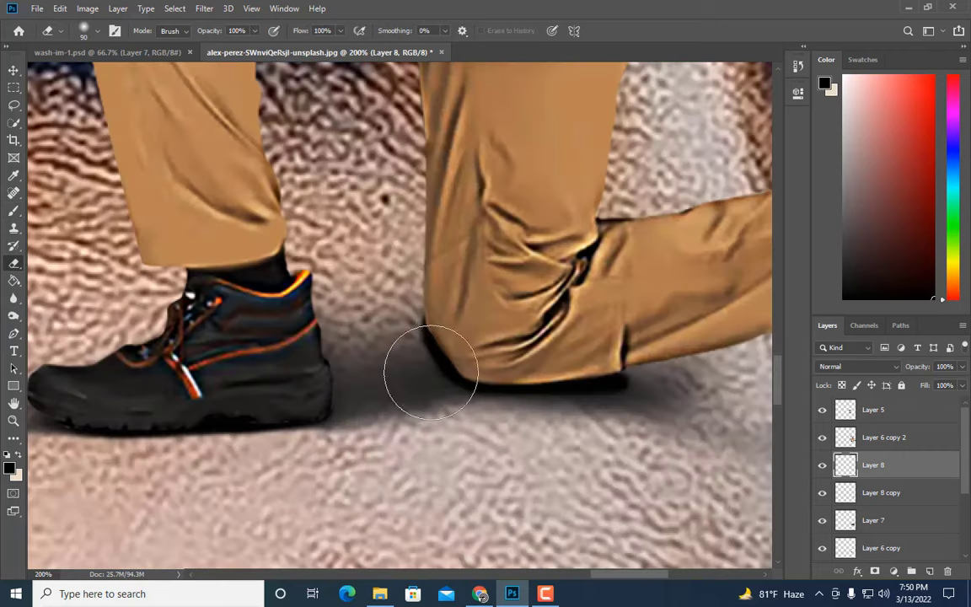
{"action": "left_click", "coordinate": [823, 465]}
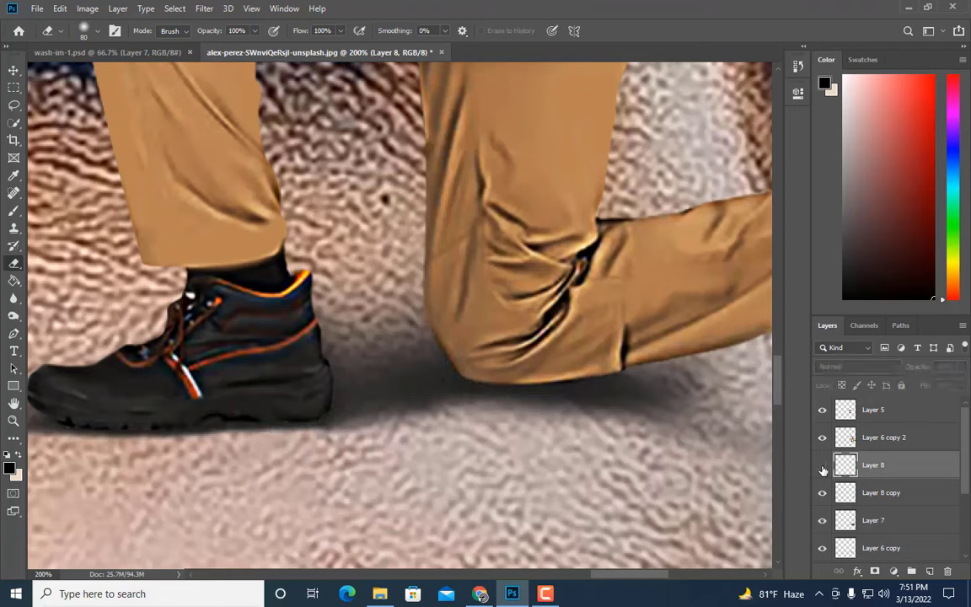
{"action": "left_click", "coordinate": [823, 466]}
{"action": "key", "text": "bracketleft"}
{"action": "key", "text": "bracketleft"}
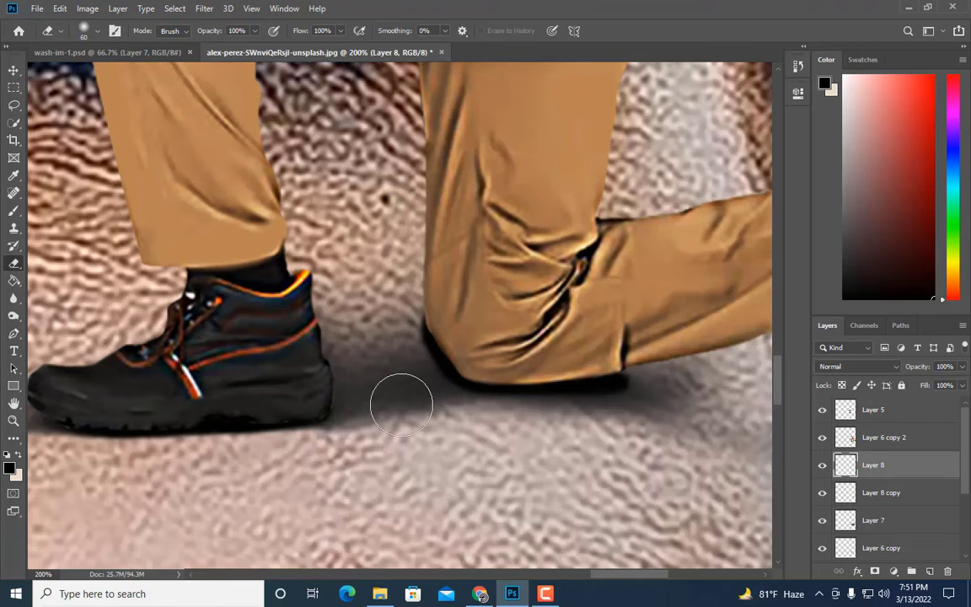
{"action": "key", "text": "bracketleft"}
{"action": "key", "text": "ctrl+minus"}
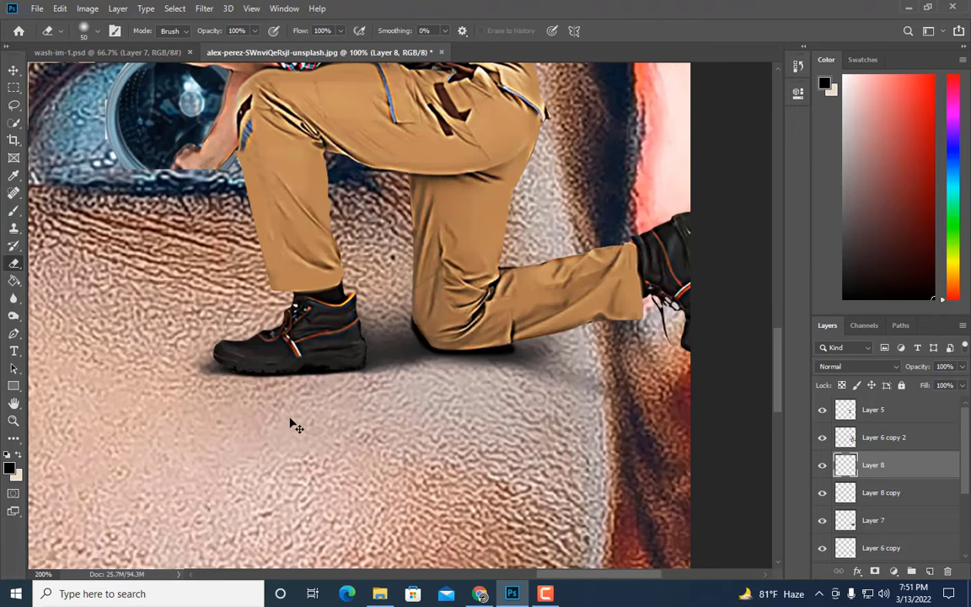
{"action": "key", "text": "ctrl+plus"}
{"action": "key", "text": "bracketleft"}
{"action": "key", "text": "bracketleft"}
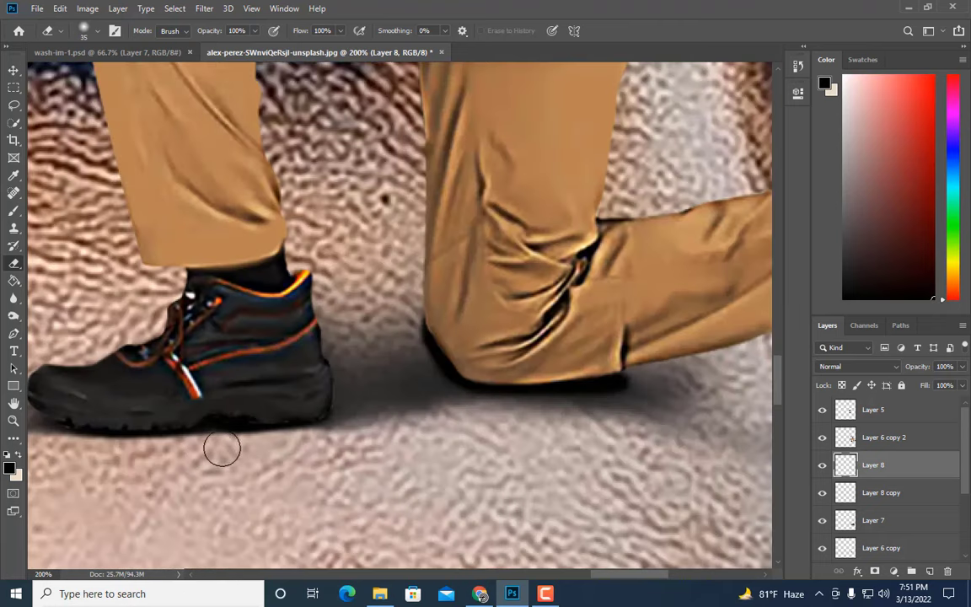
{"action": "key", "text": "bracketright"}
{"action": "key", "text": "bracketright"}
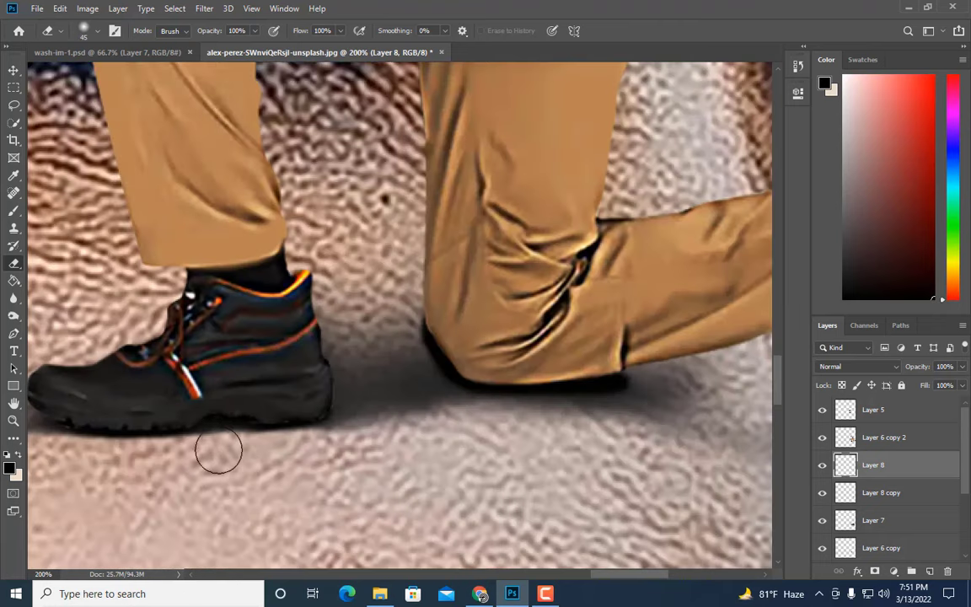
{"action": "key", "text": "bracketleft"}
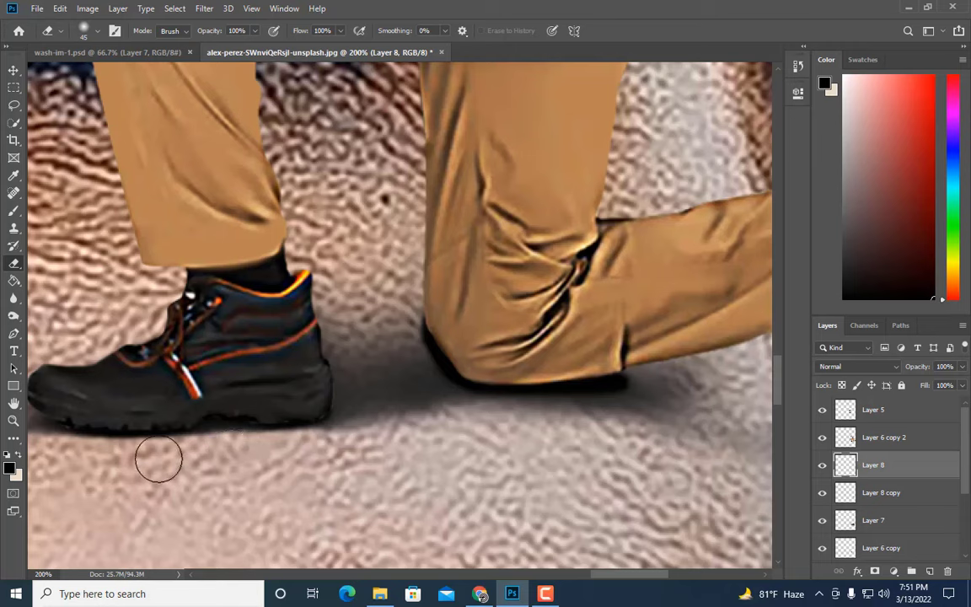
{"action": "key", "text": "bracketleft"}
{"action": "key", "text": "bracketleft"}
{"action": "key", "text": "bracketleft"}
{"action": "key", "text": "bracketleft"}
{"action": "key", "text": "bracketleft"}
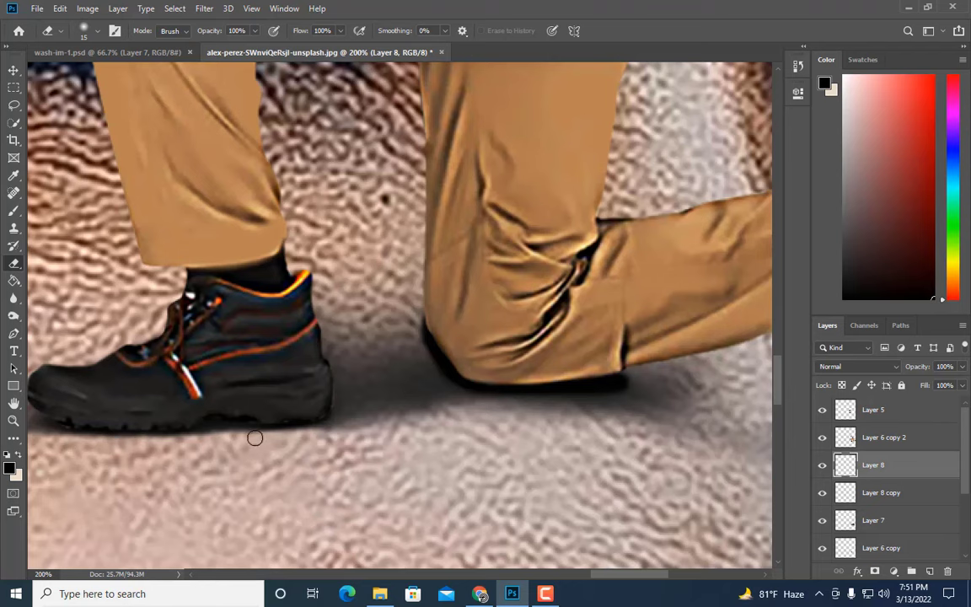
Fine-tune the eraser size and soften the shadow between the boot and knee
{"action": "key", "text": "ctrl+minus"}
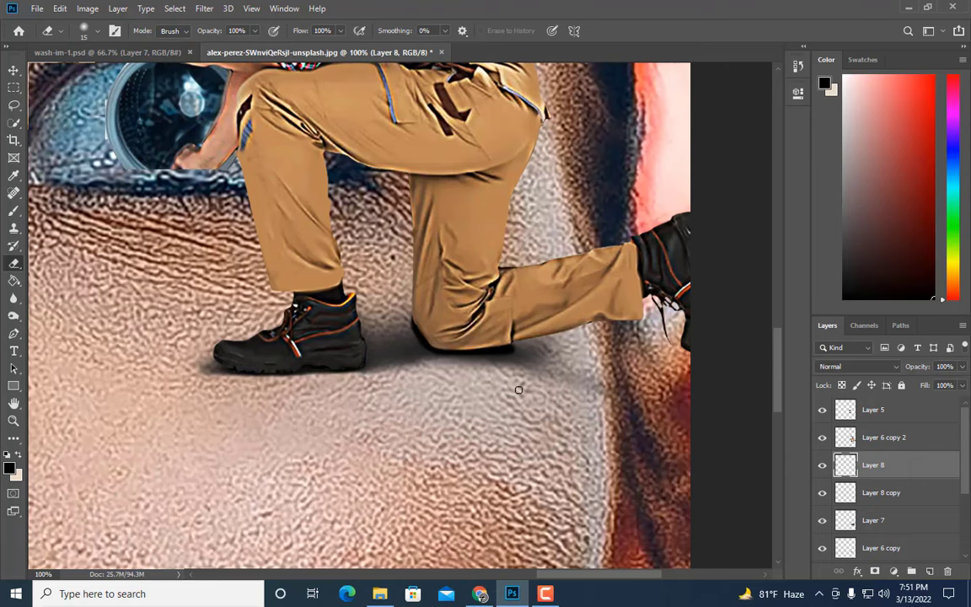
{"action": "key", "text": "ctrl+plus"}
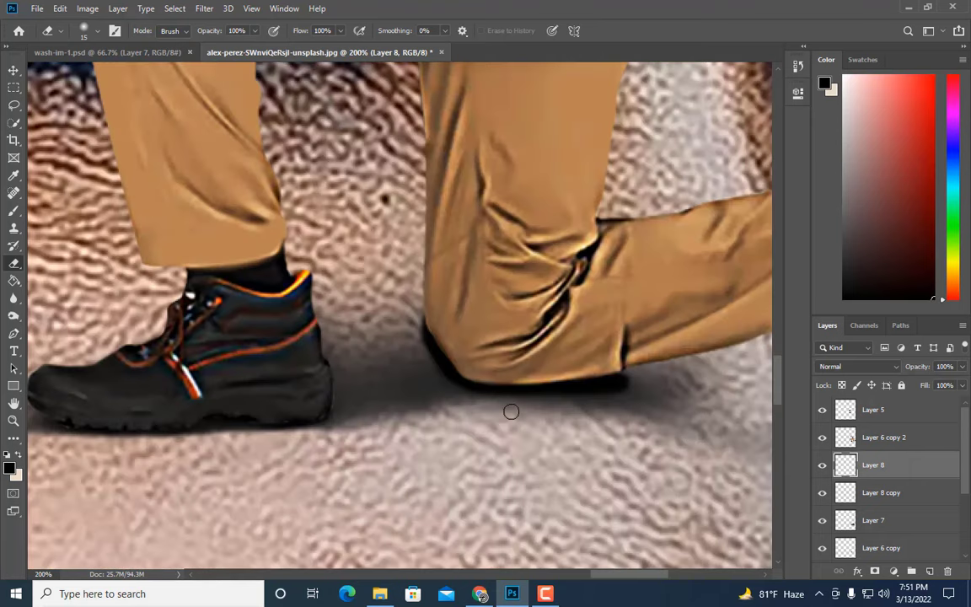
{"action": "key", "text": "bracketright"}
{"action": "key", "text": "bracketleft"}
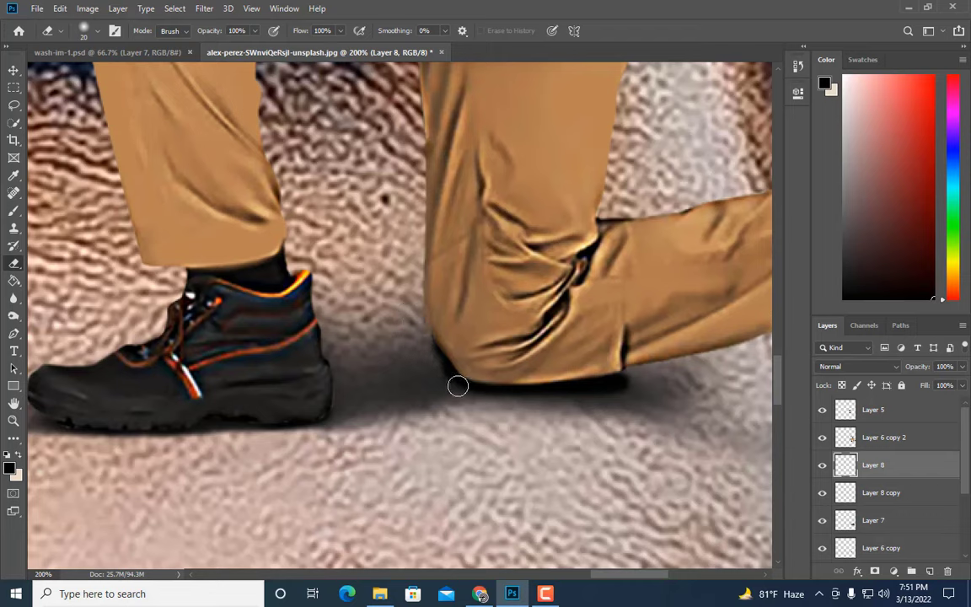
{"action": "key", "text": "bracketright"}
{"action": "key", "text": "bracketright"}
{"action": "key", "text": "bracketright"}
{"action": "key", "text": "bracketright"}
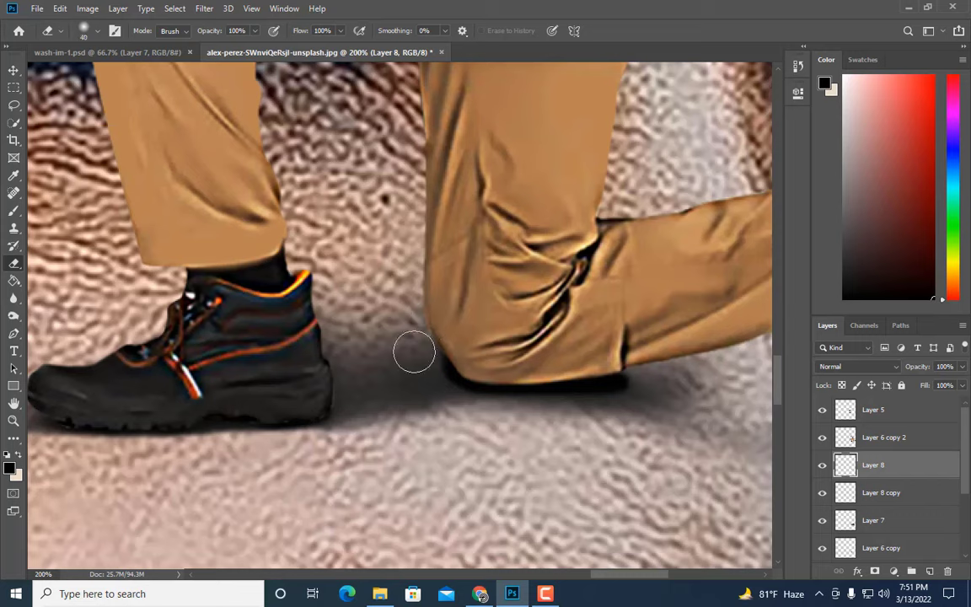
{"action": "key", "text": "bracketleft"}
{"action": "key", "text": "bracketleft"}
{"action": "key", "text": "bracketleft"}
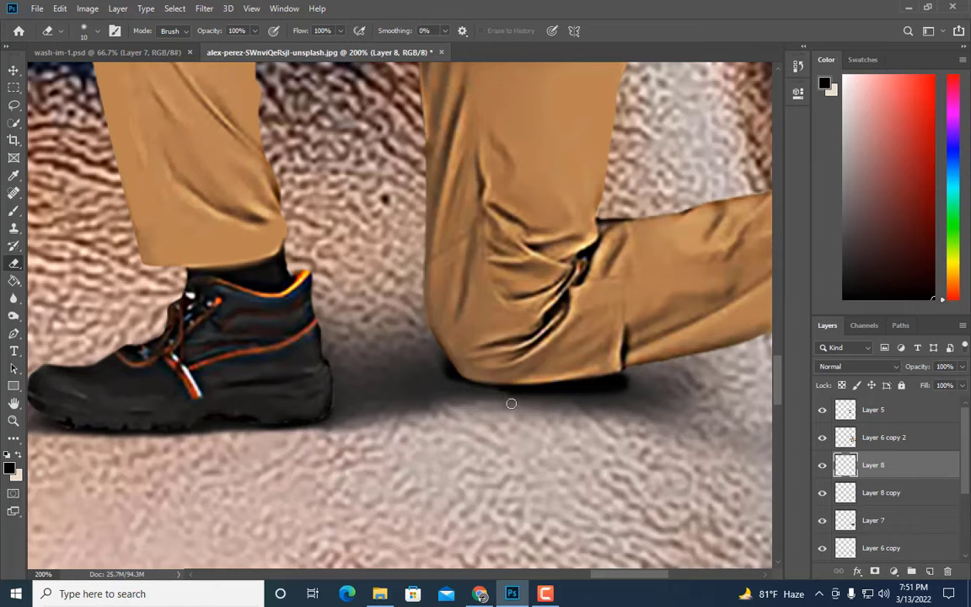
{"action": "key", "text": "bracketright"}
{"action": "key", "text": "bracketright"}
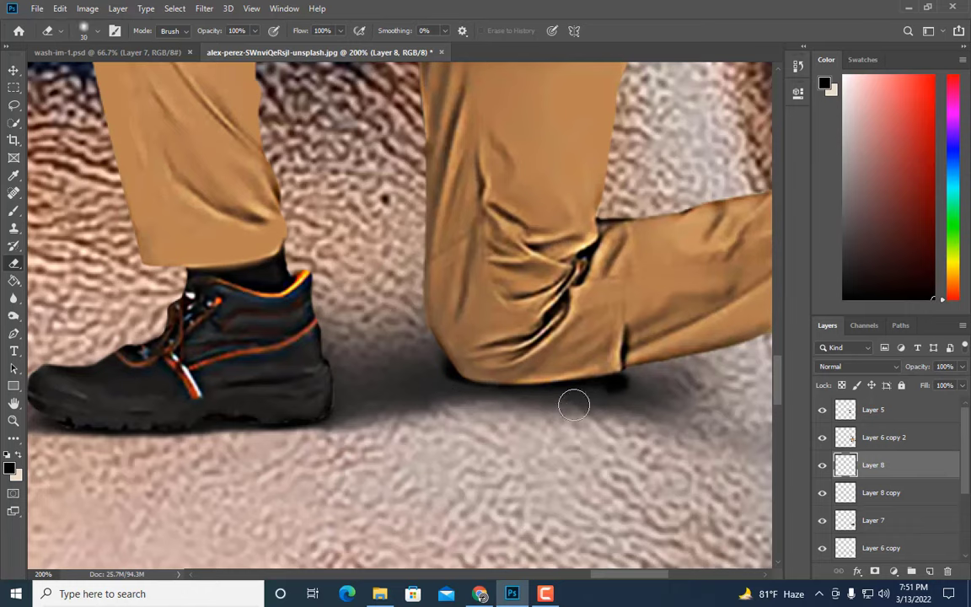
{"action": "key", "text": "bracketright"}
{"action": "key", "text": "bracketright"}
{"action": "key", "text": "bracketright"}
{"action": "key", "text": "bracketright"}
{"action": "key", "text": "bracketright"}
{"action": "key", "text": "bracketright"}
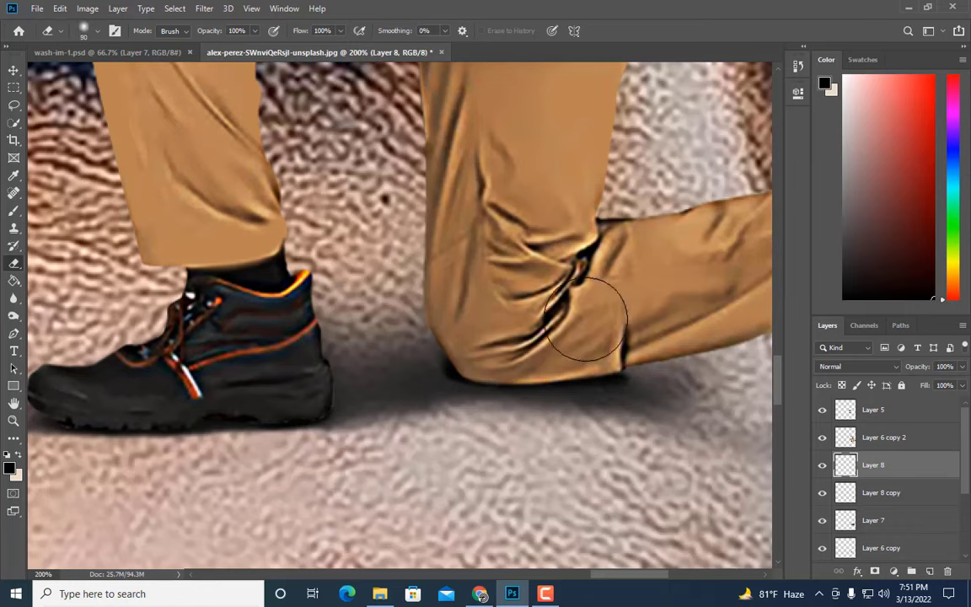
{"action": "key", "text": "bracketright"}
{"action": "key", "text": "bracketright"}
{"action": "key", "text": "bracketright"}
{"action": "key", "text": "bracketright"}
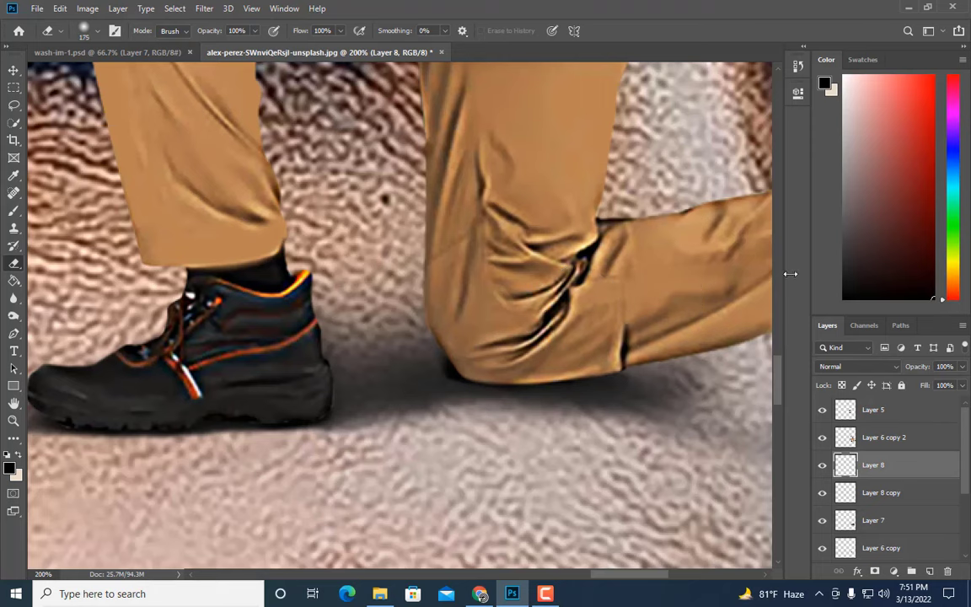
{"action": "key", "text": "bracketleft"}
{"action": "key", "text": "bracketleft"}
{"action": "key", "text": "bracketleft"}
{"action": "key", "text": "bracketleft"}
{"action": "key", "text": "bracketleft"}
{"action": "key", "text": "bracketleft"}
{"action": "key", "text": "bracketleft"}
{"action": "key", "text": "bracketleft"}
{"action": "key", "text": "bracketleft"}
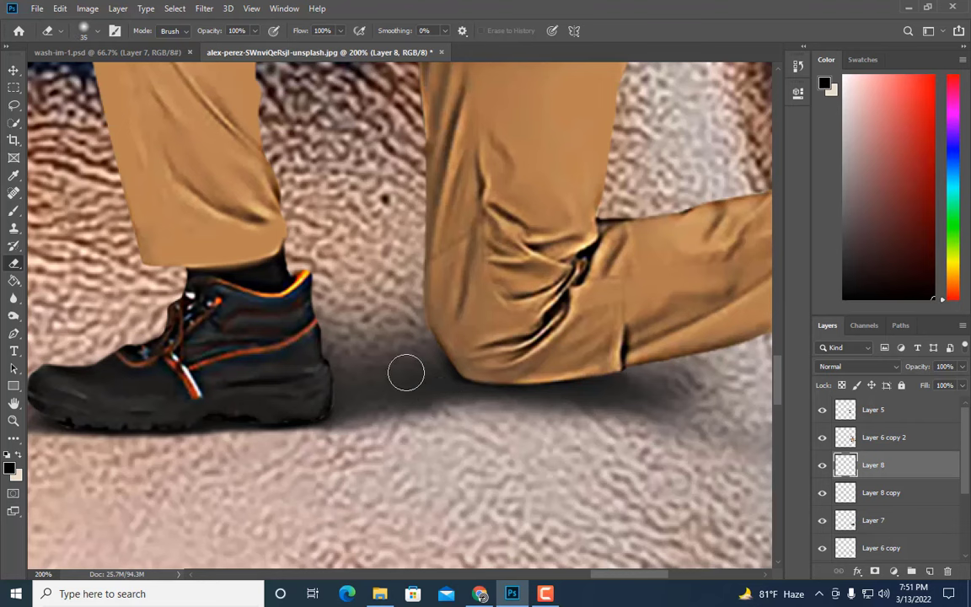
{"action": "left_click_drag", "start_coordinate": [406, 373], "coordinate": [399, 405]}
{"action": "key", "text": "ctrl+minus"}
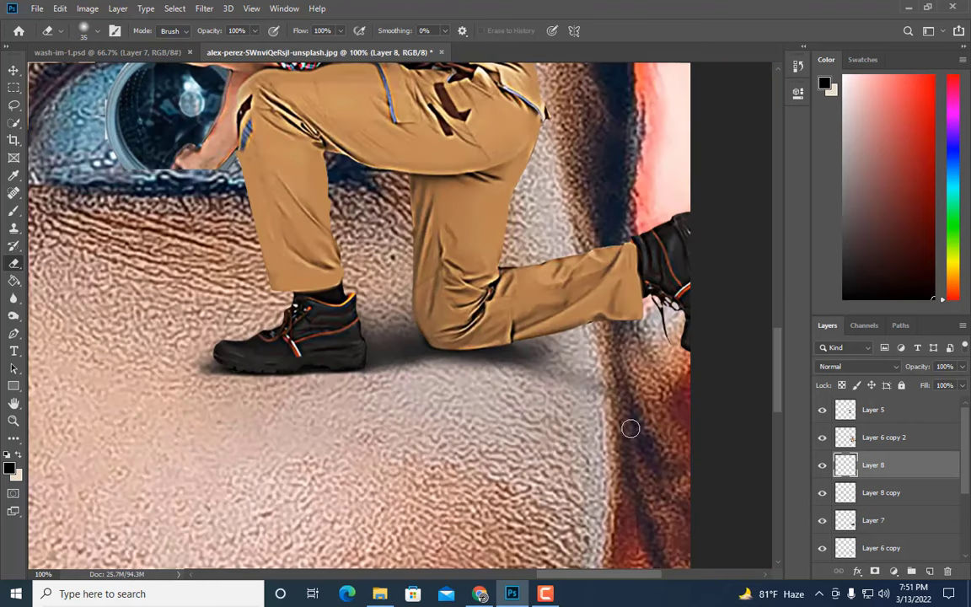
{"action": "left_click", "coordinate": [822, 471]}
{"action": "left_click", "coordinate": [822, 469]}
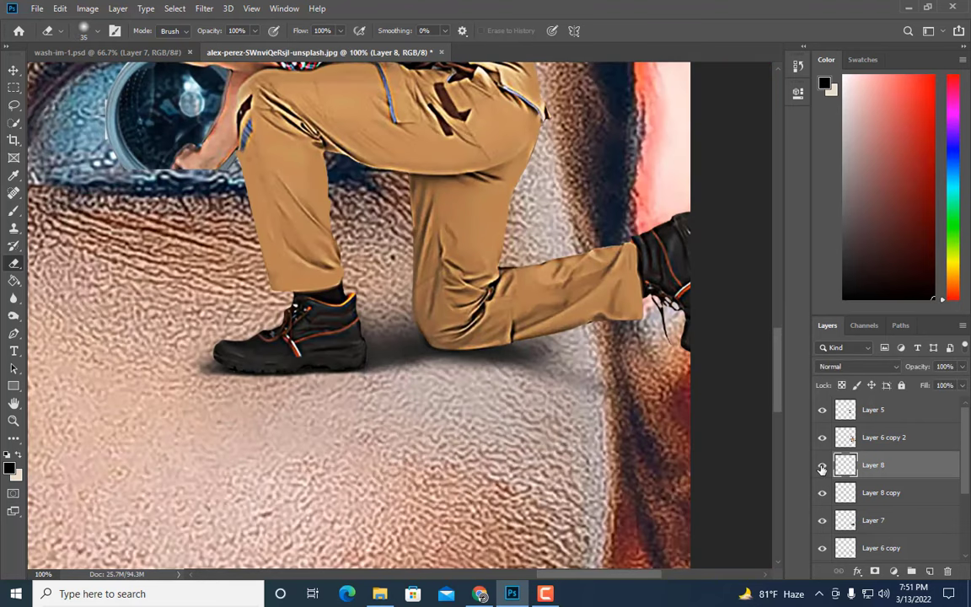
{"action": "left_click", "coordinate": [823, 469]}
{"action": "left_click", "coordinate": [822, 470]}
{"action": "left_click", "coordinate": [822, 470]}
{"action": "left_click", "coordinate": [823, 469]}
{"action": "key", "text": "ctrl+minus"}
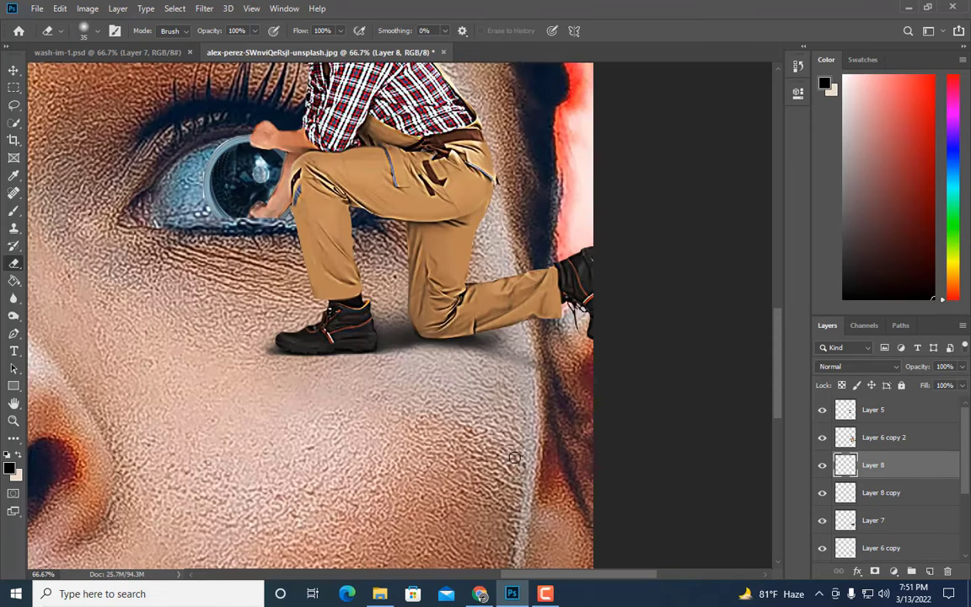
{"action": "key", "text": "ctrl+minus"}
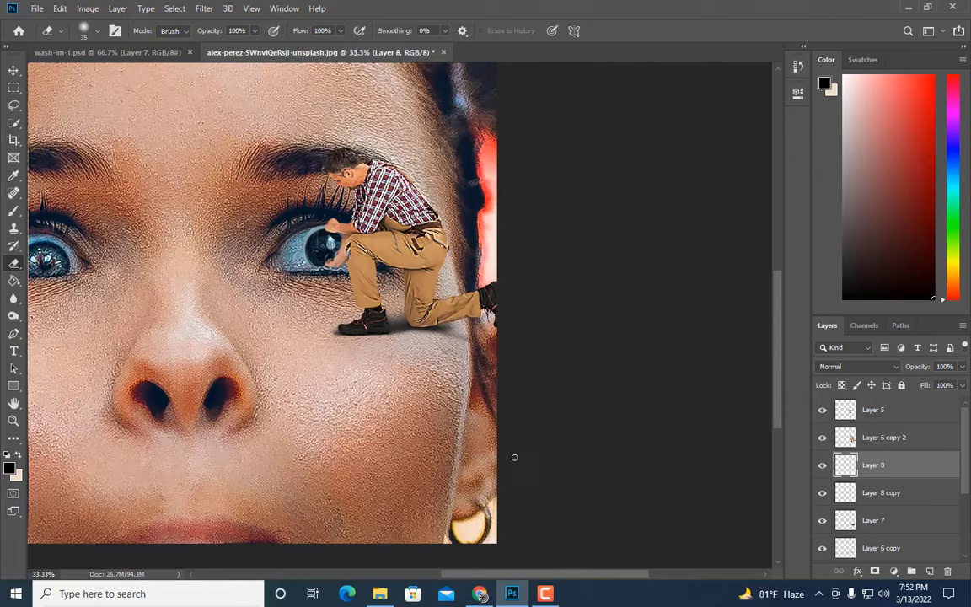
{"action": "key", "text": "ctrl+minus"}
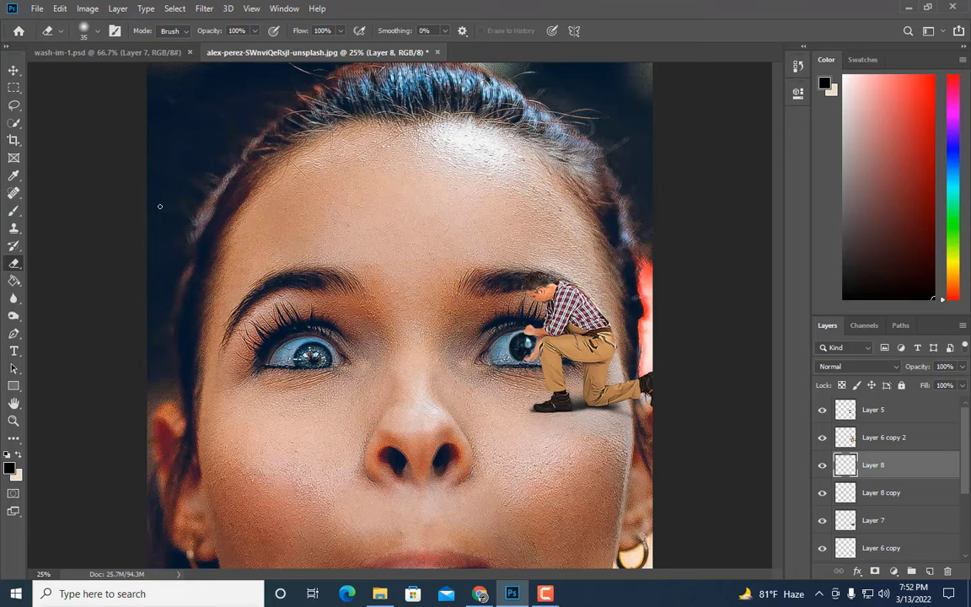
Select Layers 5 through 4 and merge them into a single Layer 5
{"action": "left_click", "coordinate": [885, 412]}
{"action": "scroll", "coordinate": [877, 456], "scroll_direction": "down", "scroll_amount": 3}
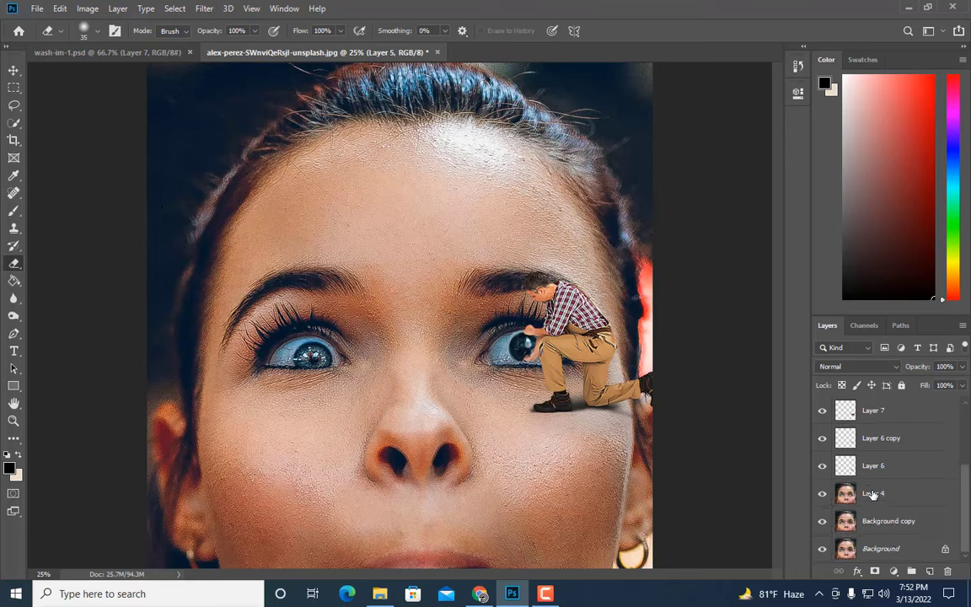
{"action": "left_click", "coordinate": [873, 495], "text": "shift"}
{"action": "right_click", "coordinate": [873, 495]}
{"action": "left_click", "coordinate": [734, 403]}
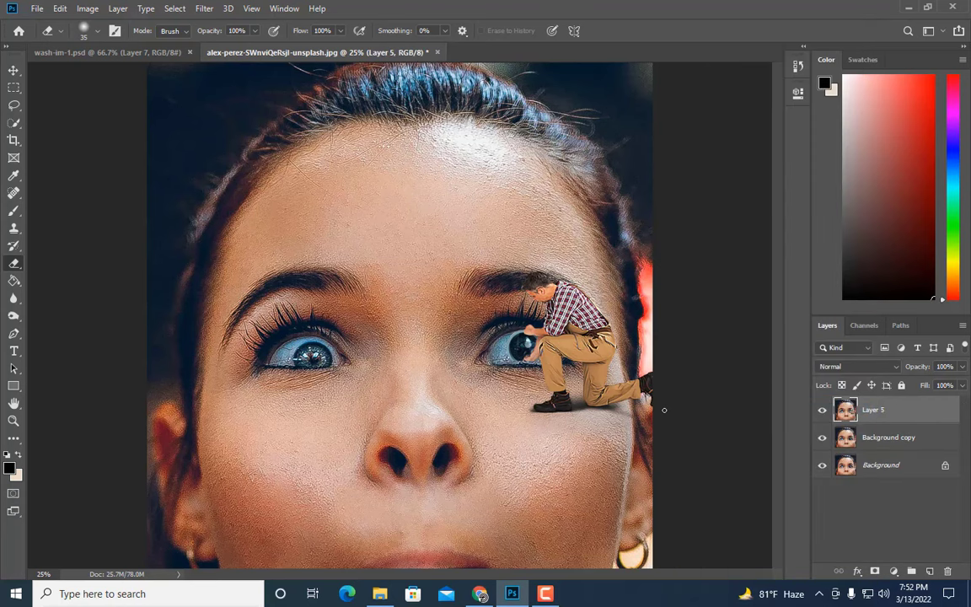
Draw a rectangular selection across the face from the brows to below the nose
{"action": "key", "text": "ctrl+plus"}
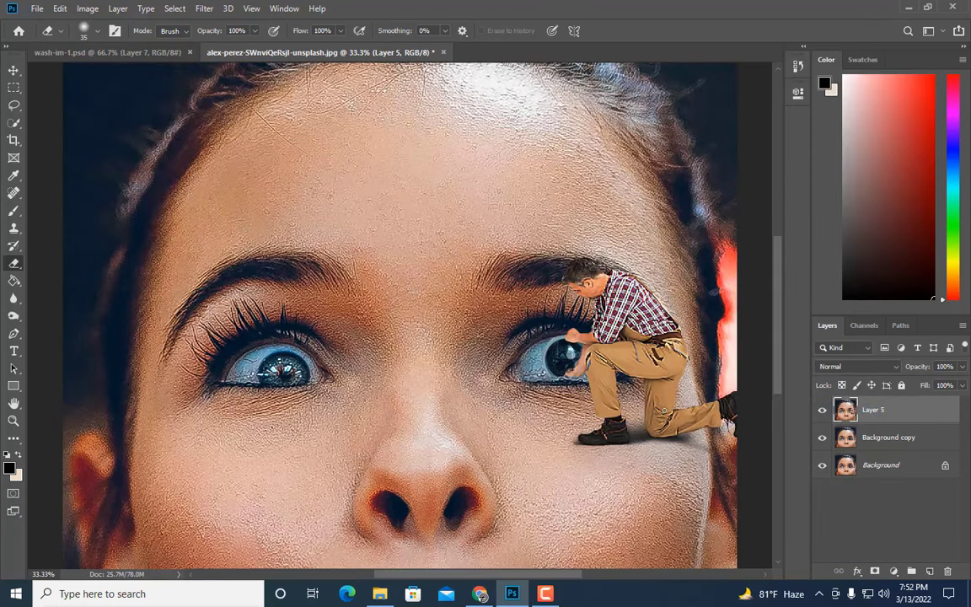
{"action": "key", "text": "ctrl+minus"}
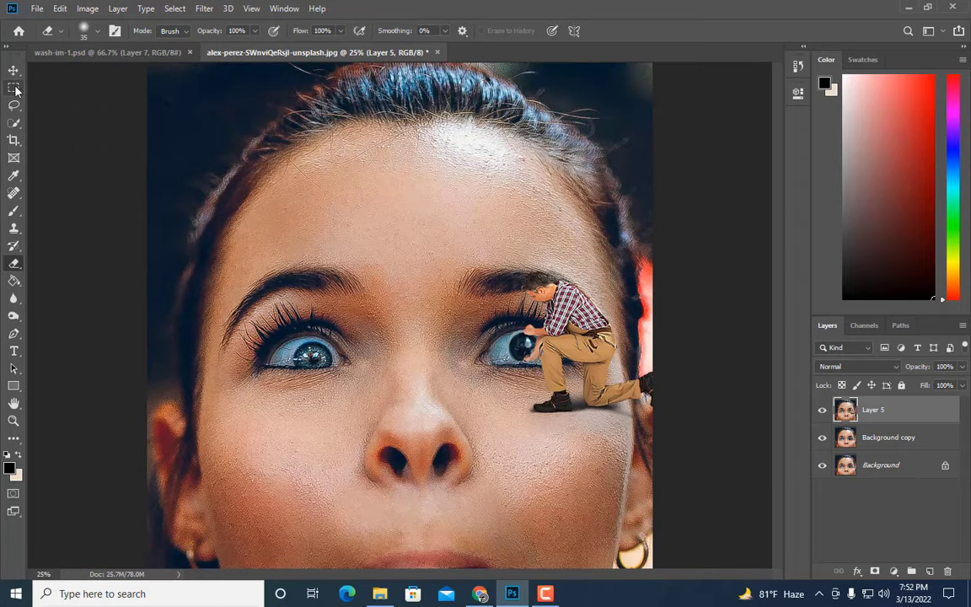
{"action": "left_click", "coordinate": [14, 87]}
{"action": "mouse_move", "coordinate": [170, 201]}
{"action": "left_mouse_down"}
{"action": "mouse_move", "coordinate": [667, 477]}
{"action": "mouse_move", "coordinate": [666, 495]}
{"action": "left_mouse_up"}
{"action": "left_click_drag", "start_coordinate": [624, 458], "coordinate": [626, 452]}
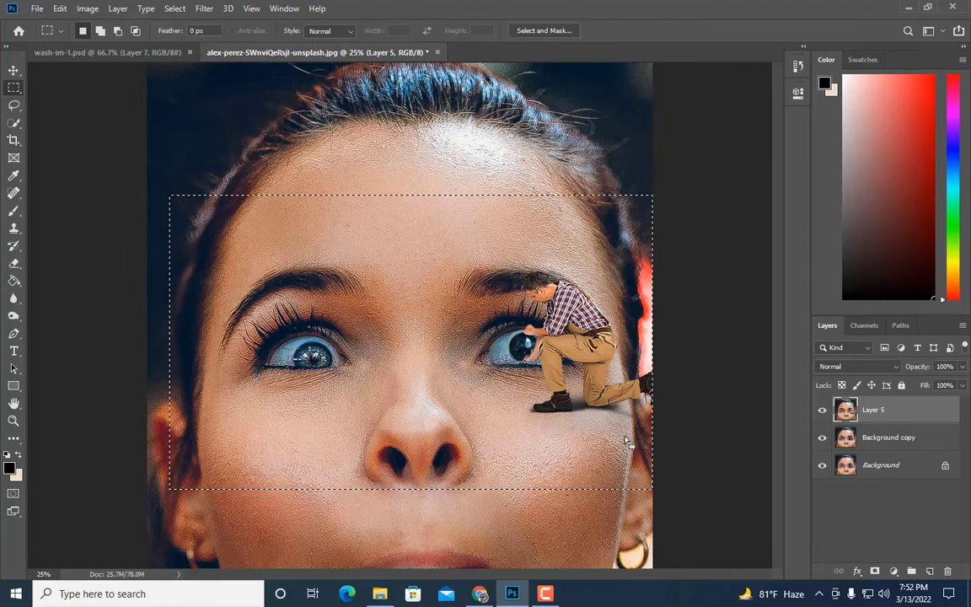
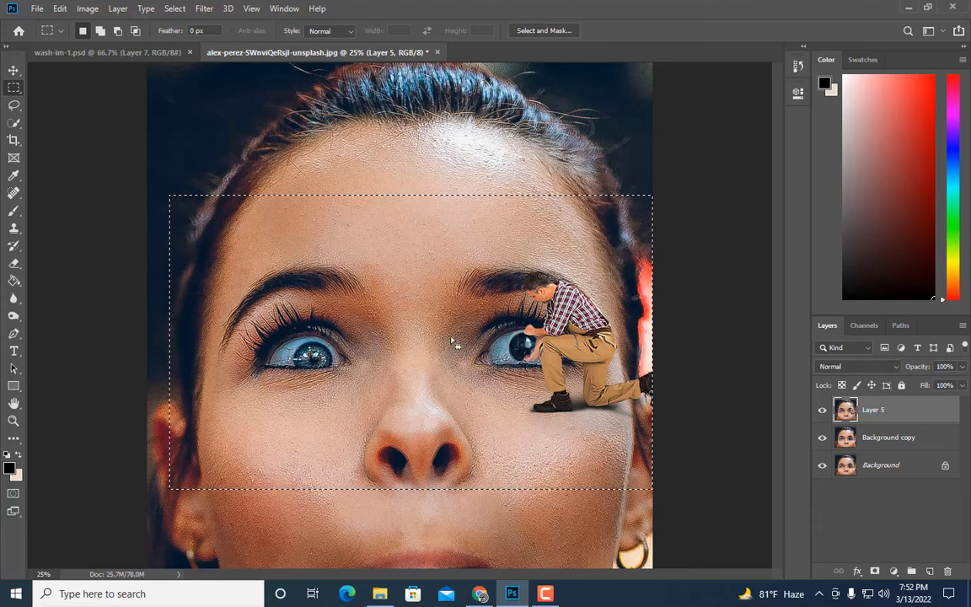
Clear the selection and duplicate Layer 5 into a new Layer 5 copy
{"action": "mouse_move", "coordinate": [409, 158]}
{"action": "left_mouse_down"}
{"action": "mouse_move", "coordinate": [473, 386]}
{"action": "mouse_move", "coordinate": [672, 482]}
{"action": "mouse_move", "coordinate": [680, 496]}
{"action": "left_mouse_up"}
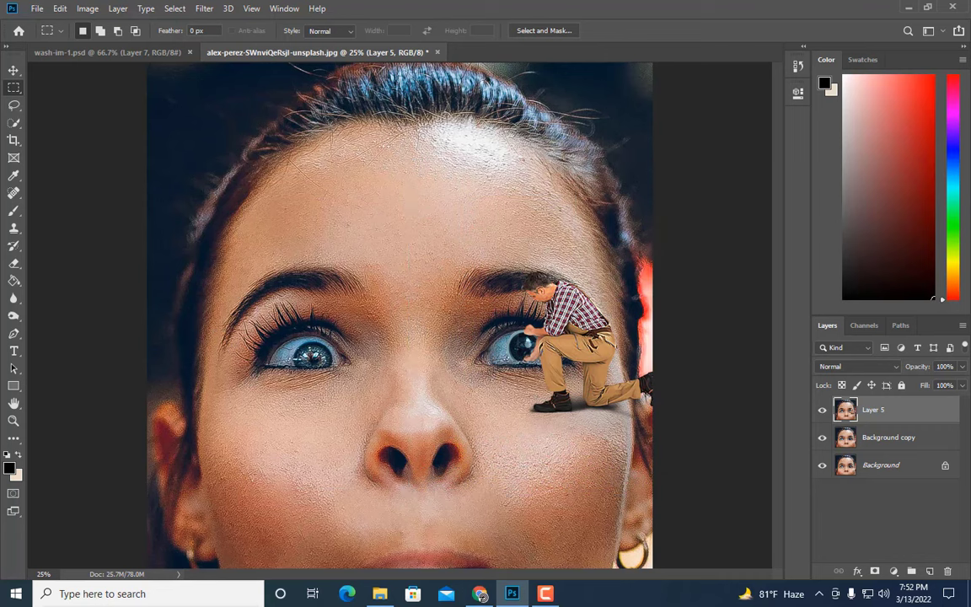
{"action": "key", "text": "ctrl+d"}
{"action": "key", "text": "ctrl+minus"}
{"action": "key", "text": "ctrl+plus"}
{"action": "key", "text": "ctrl+minus"}
{"action": "key", "text": "ctrl+j"}
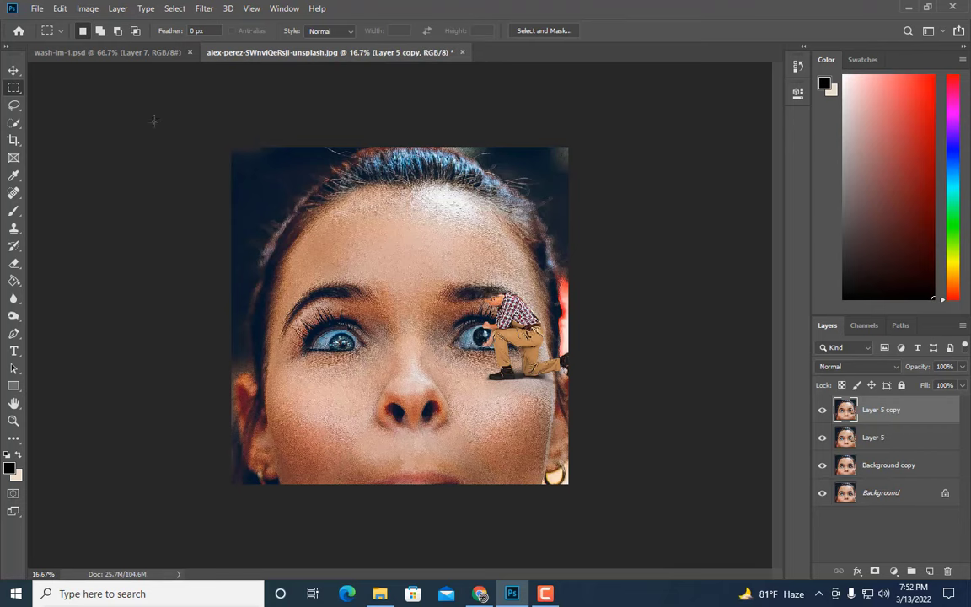
{"action": "left_click", "coordinate": [88, 8]}
{"action": "mouse_move", "coordinate": [108, 44]}
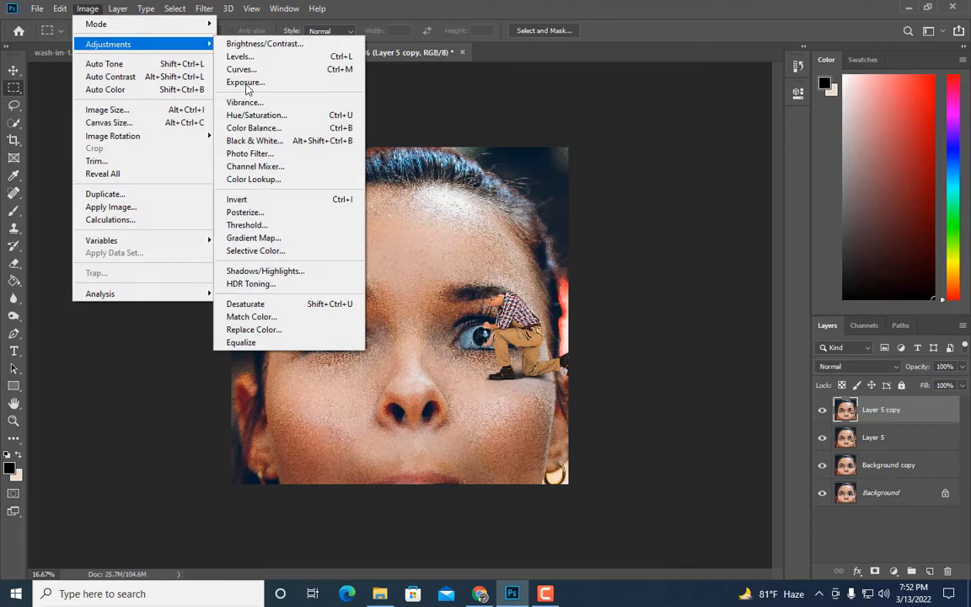
In Curves on the Red channel, pull down the red highlights and add a lowered shadow point
{"action": "left_click", "coordinate": [240, 69]}
{"action": "left_click", "coordinate": [624, 83]}
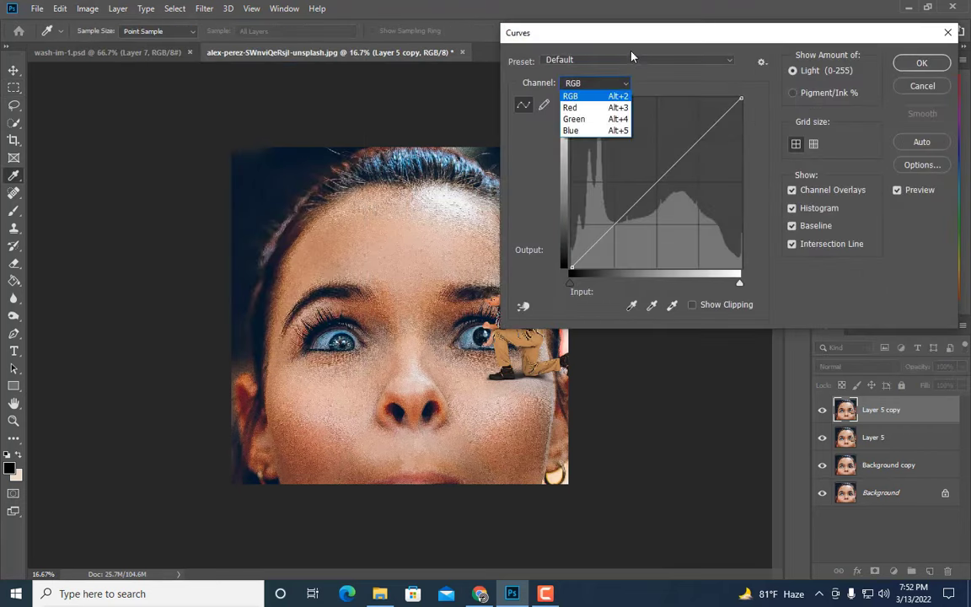
{"action": "left_click", "coordinate": [641, 39]}
{"action": "left_click_drag", "start_coordinate": [782, 32], "coordinate": [866, 37]}
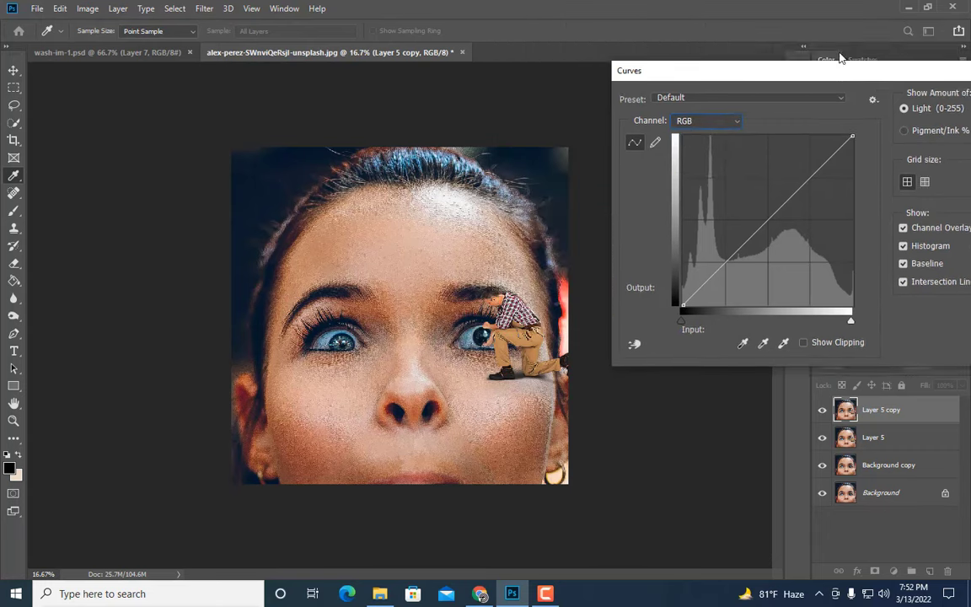
{"action": "left_click", "coordinate": [709, 88]}
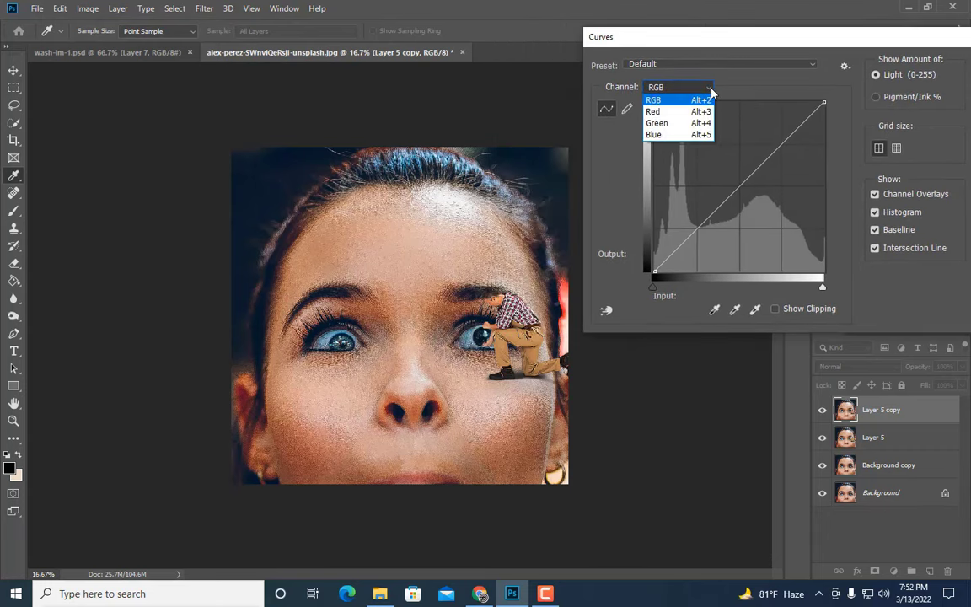
{"action": "left_click", "coordinate": [655, 111]}
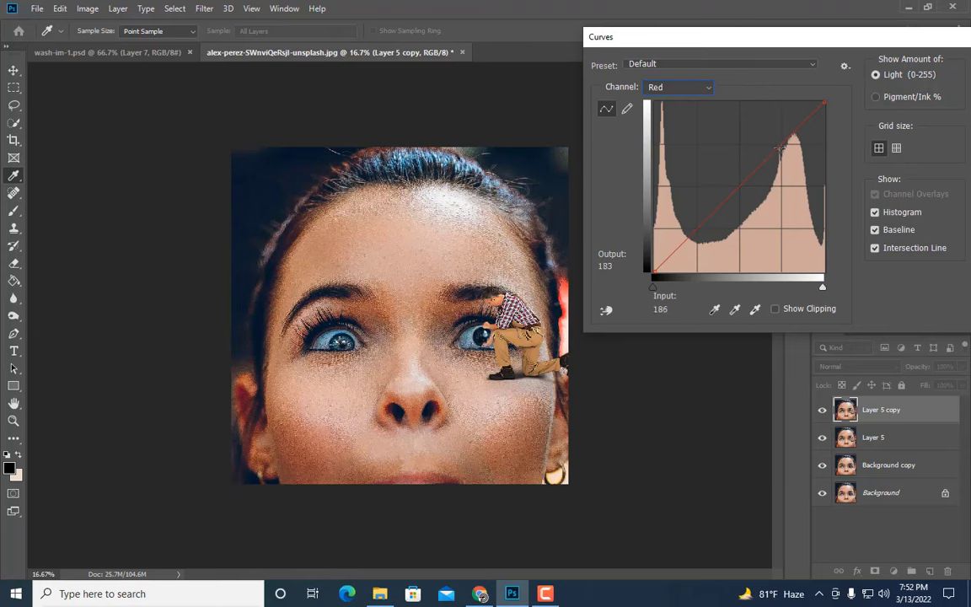
{"action": "left_click_drag", "start_coordinate": [781, 148], "coordinate": [780, 158]}
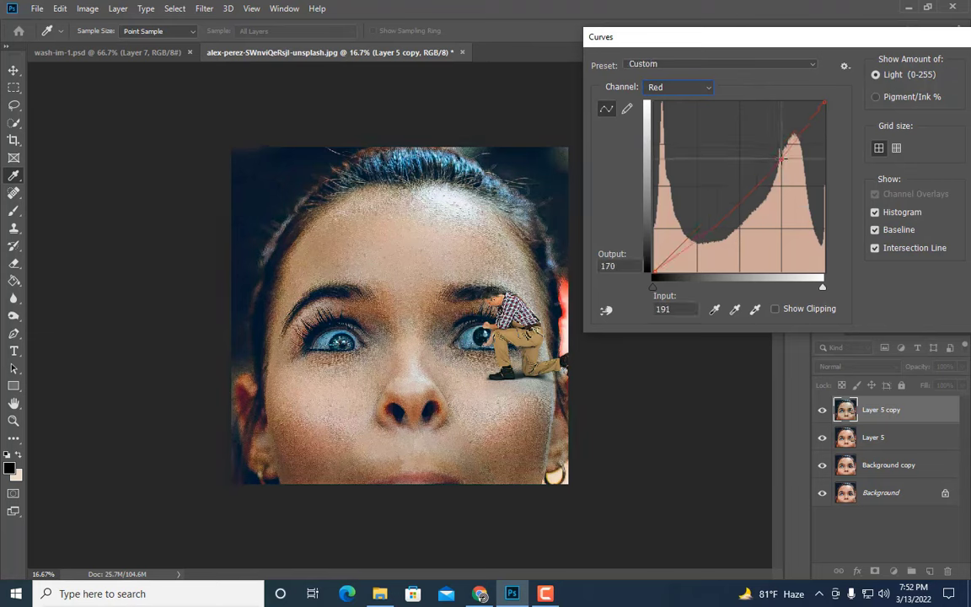
{"action": "left_click", "coordinate": [698, 235]}
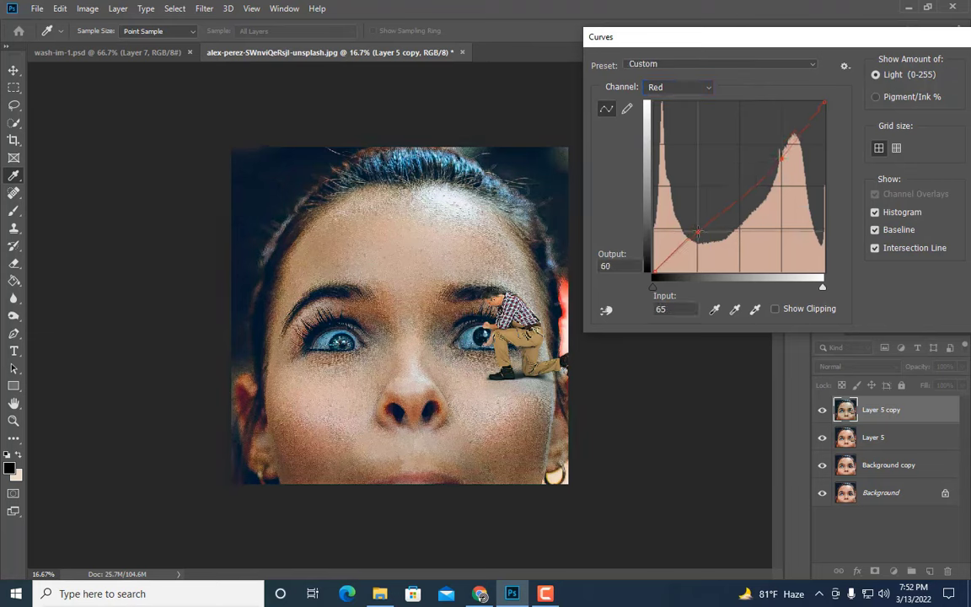
{"action": "left_click_drag", "start_coordinate": [698, 232], "coordinate": [700, 239]}
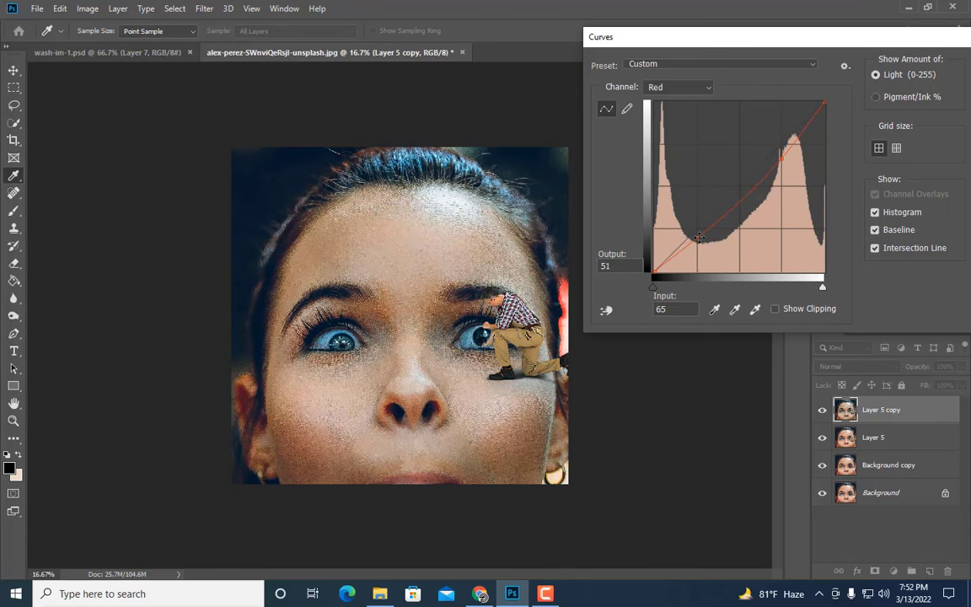
Fine-tune the Red curve's highlight and shadow points, settling around input 62 to output 44
{"action": "key", "text": "ctrl+plus"}
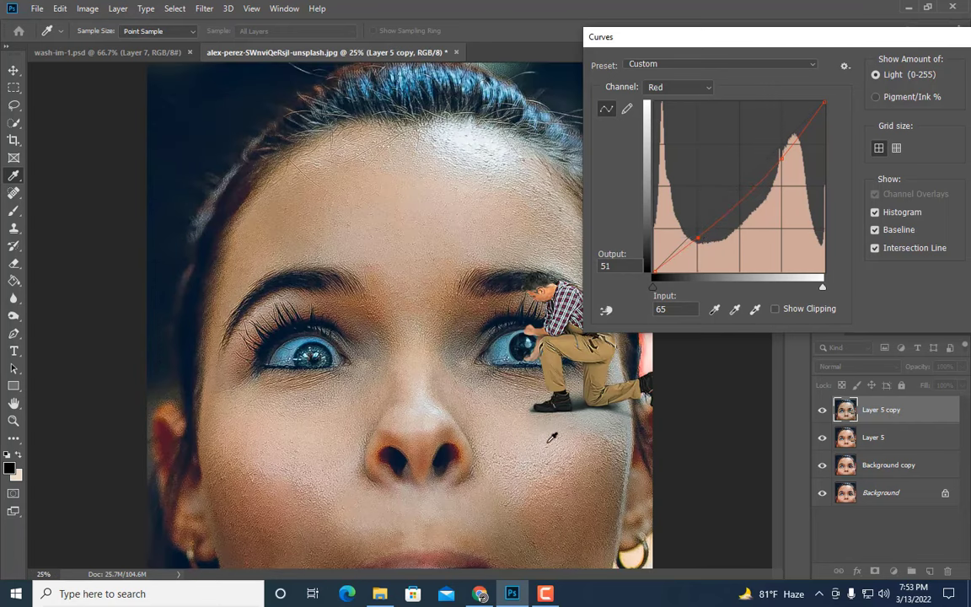
{"action": "key", "text": "ctrl+plus"}
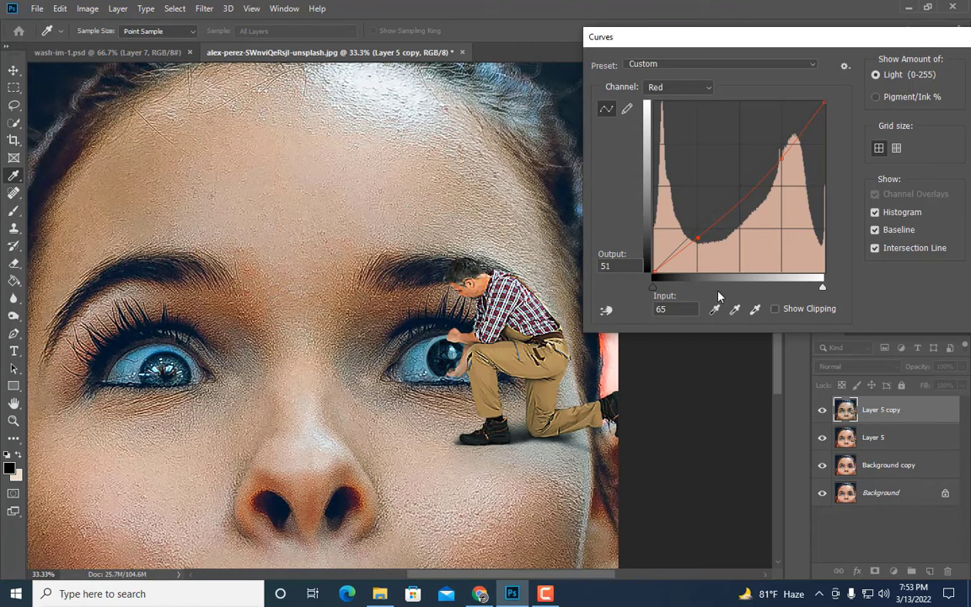
{"action": "mouse_move", "coordinate": [700, 235]}
{"action": "left_mouse_down"}
{"action": "mouse_move", "coordinate": [694, 228]}
{"action": "mouse_move", "coordinate": [698, 242]}
{"action": "left_mouse_up"}
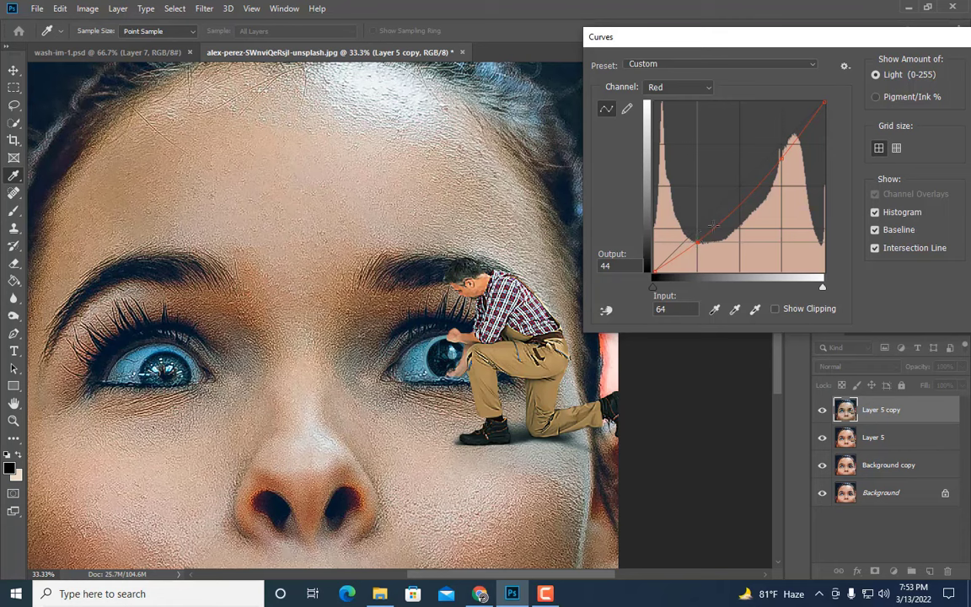
{"action": "left_click_drag", "start_coordinate": [781, 158], "coordinate": [781, 157]}
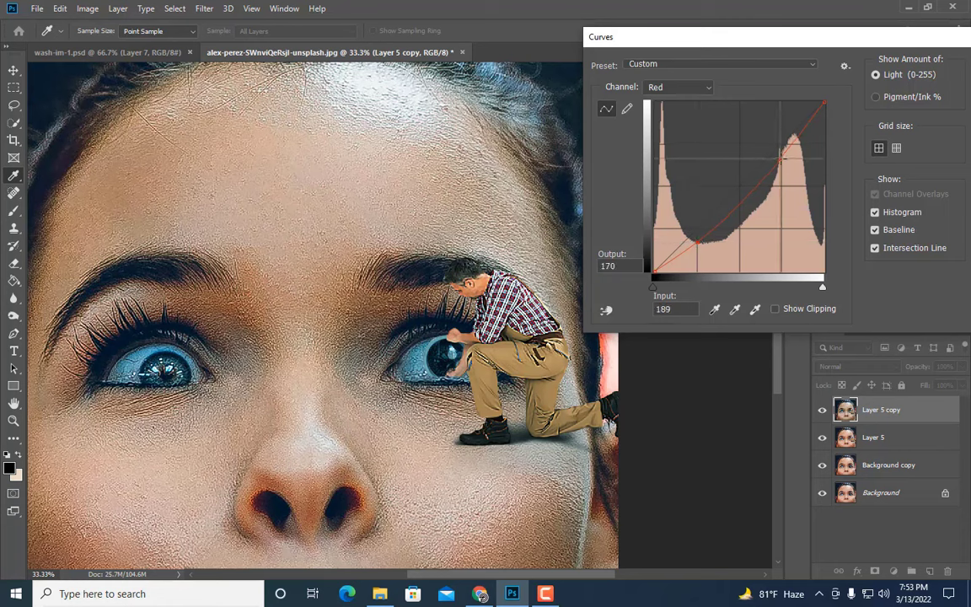
{"action": "left_click_drag", "start_coordinate": [698, 242], "coordinate": [696, 248]}
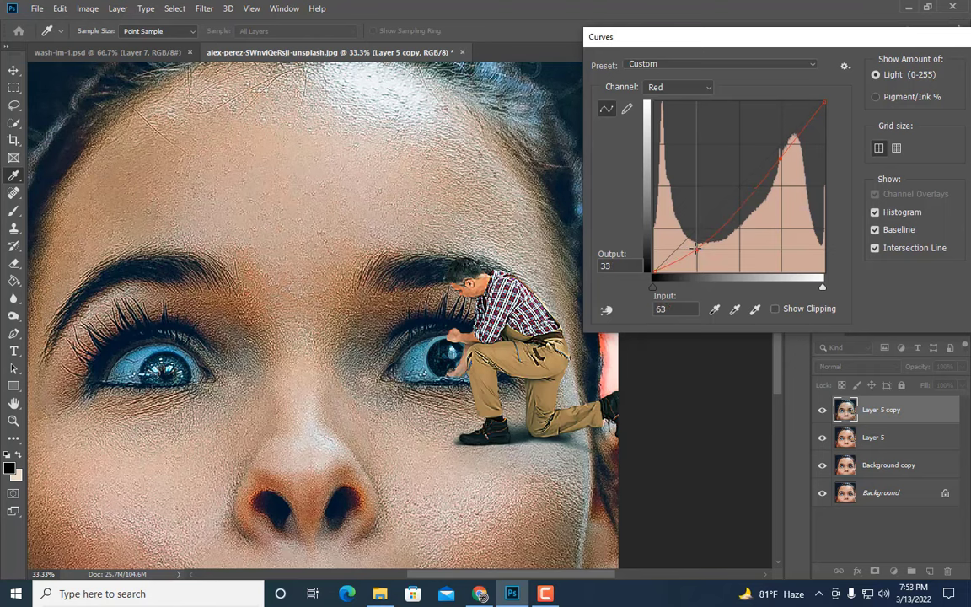
{"action": "key", "text": "ctrl+minus"}
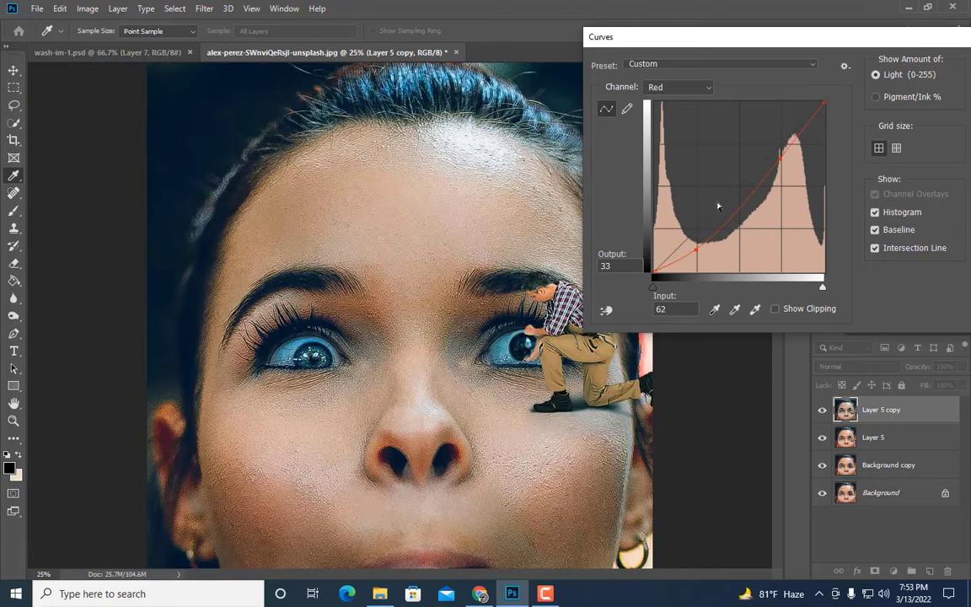
{"action": "left_click_drag", "start_coordinate": [781, 157], "coordinate": [781, 165]}
{"action": "left_click_drag", "start_coordinate": [696, 249], "coordinate": [696, 241]}
Toggle Preview to compare the photo with and without the Red curve
{"action": "left_click_drag", "start_coordinate": [873, 42], "coordinate": [825, 26]}
{"action": "left_click", "coordinate": [933, 178]}
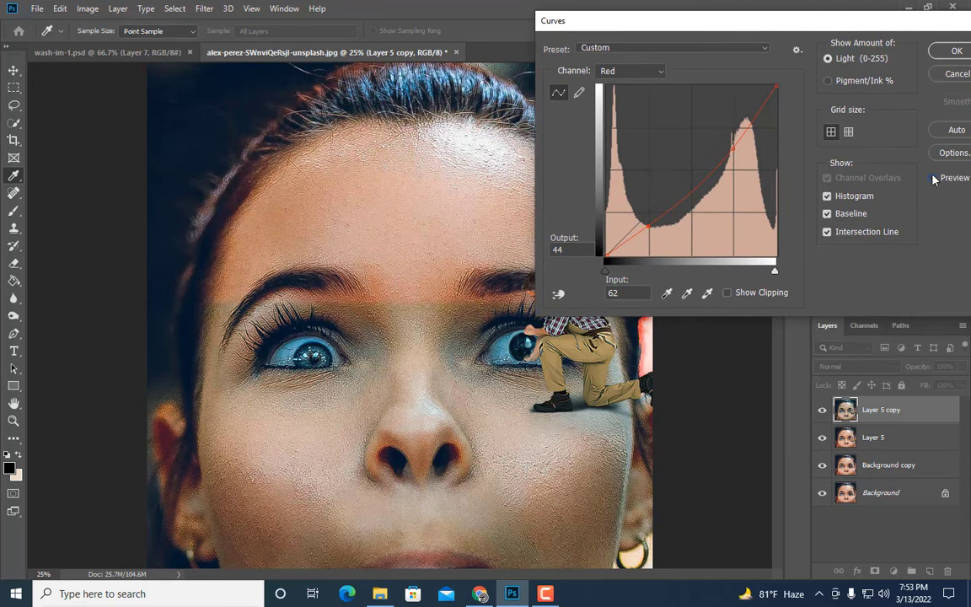
{"action": "left_click", "coordinate": [934, 178]}
{"action": "left_click", "coordinate": [933, 178]}
{"action": "left_click", "coordinate": [933, 178]}
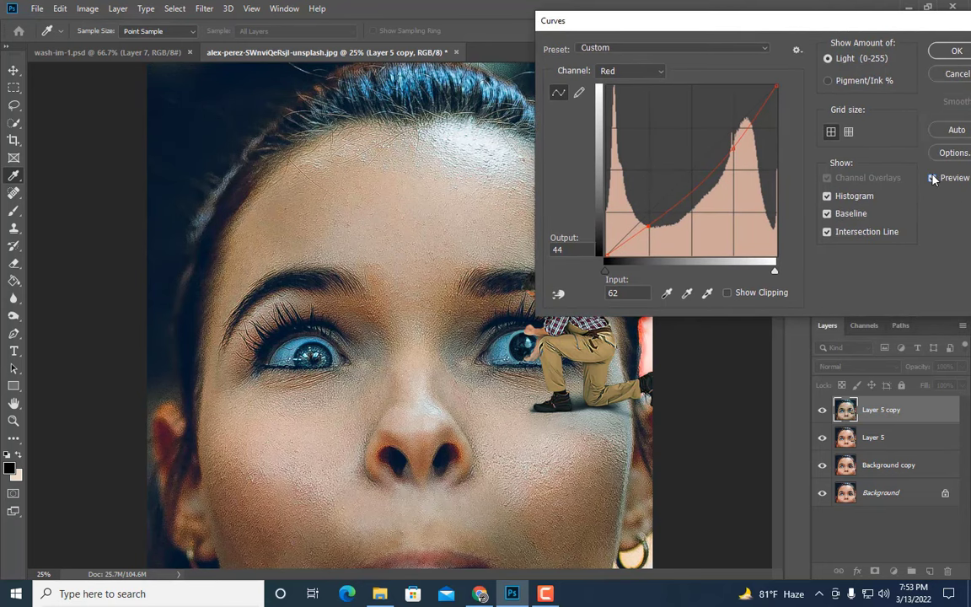
{"action": "key", "text": "ctrl+minus"}
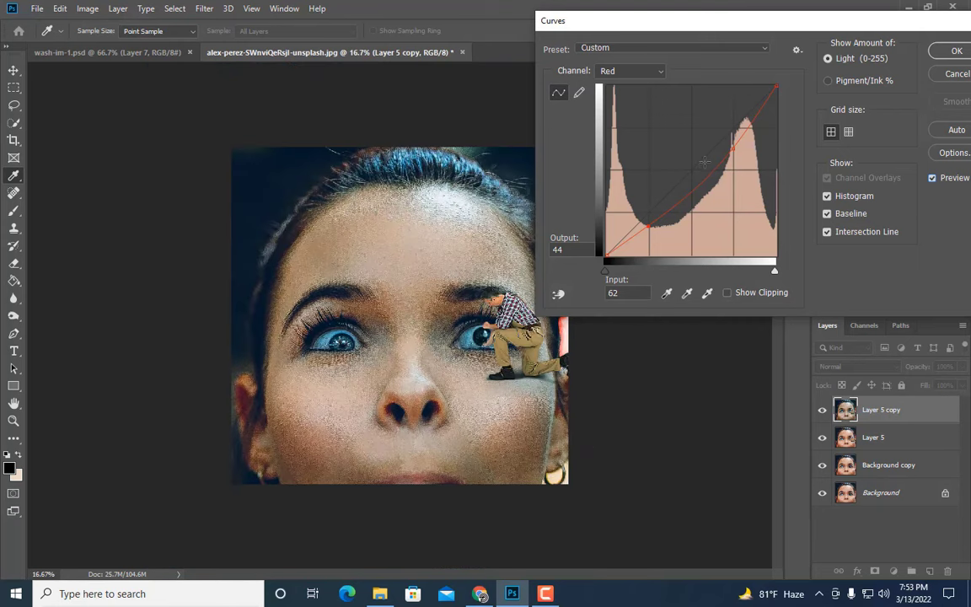
{"action": "key", "text": "ctrl+plus"}
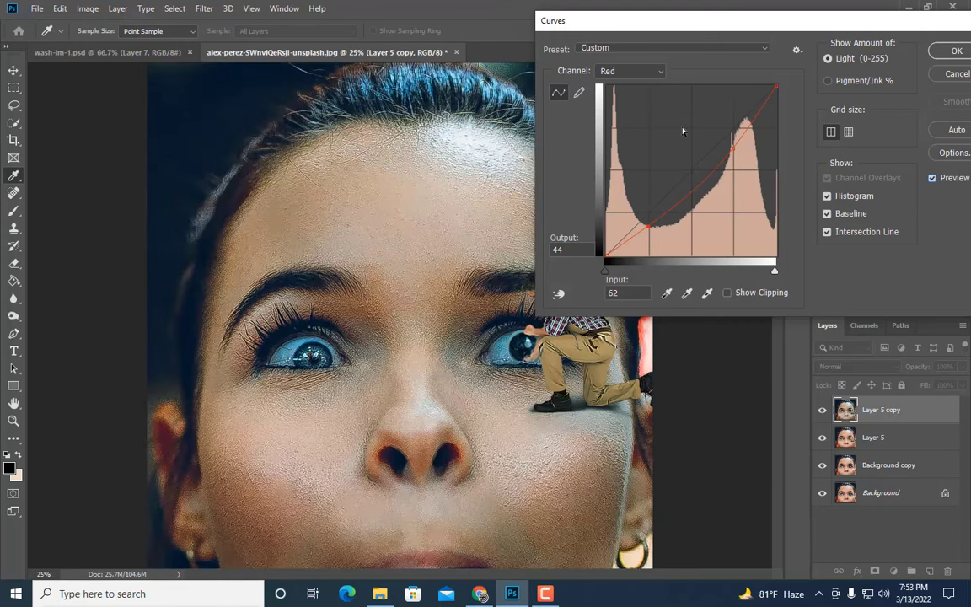
Reshape the Green curve with a highlight adjustment and a slightly lowered shadow point
{"action": "left_click", "coordinate": [612, 71]}
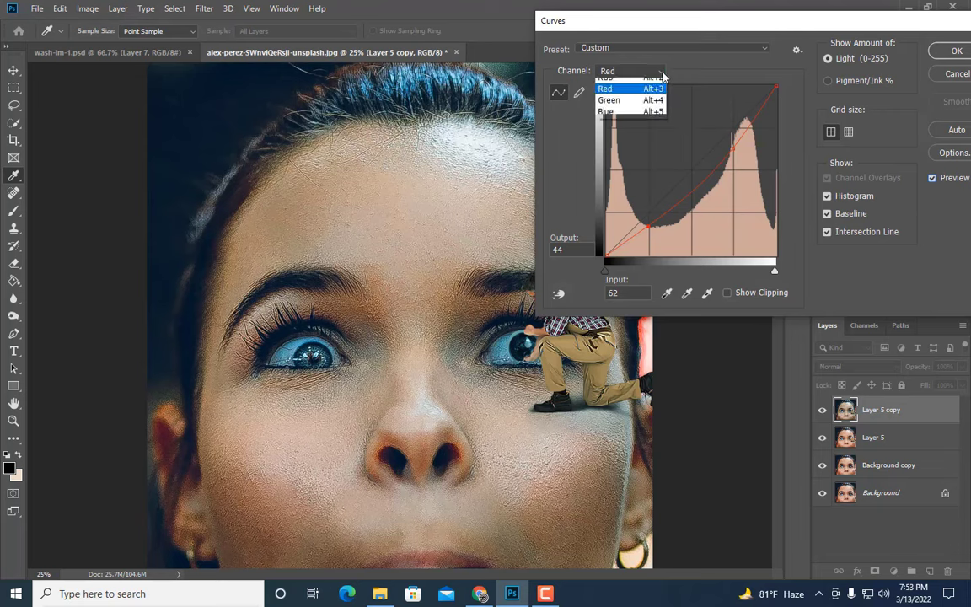
{"action": "left_click", "coordinate": [611, 104]}
{"action": "left_click_drag", "start_coordinate": [734, 128], "coordinate": [734, 131]}
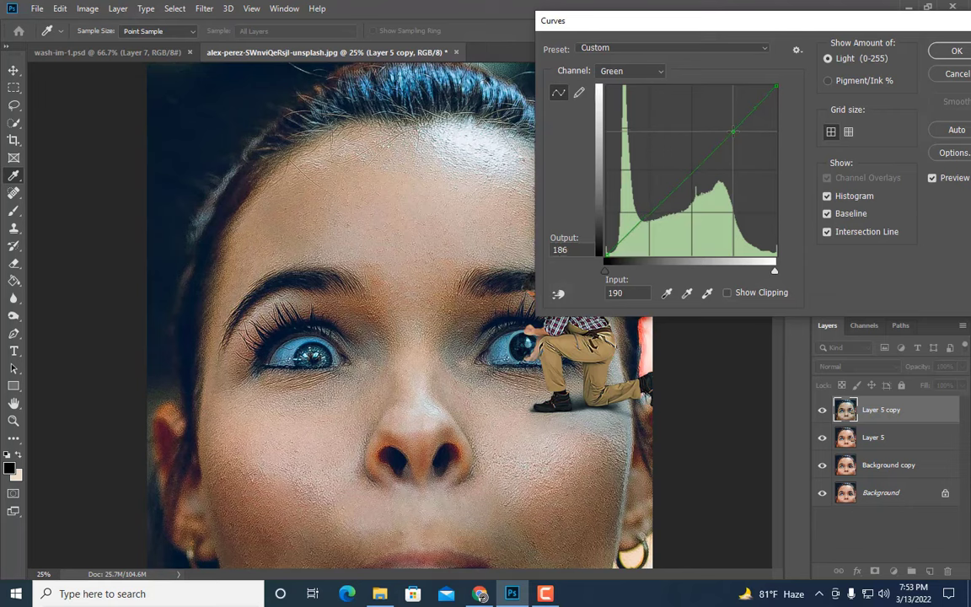
{"action": "left_click", "coordinate": [648, 210]}
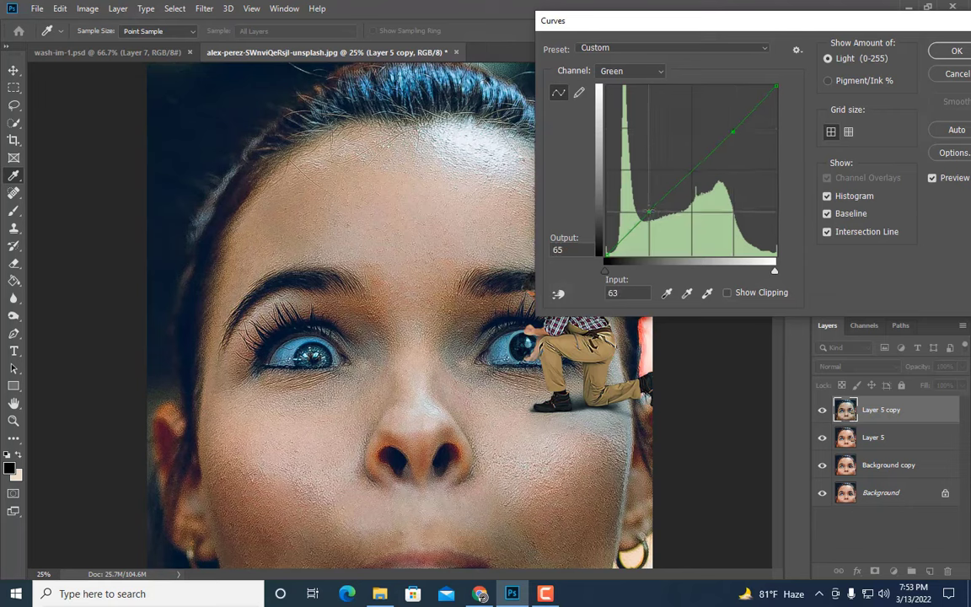
{"action": "left_click_drag", "start_coordinate": [648, 210], "coordinate": [648, 214]}
Pull the Blue curve's highlights down and adjust a Blue shadow point
{"action": "left_click", "coordinate": [662, 74]}
{"action": "left_click", "coordinate": [645, 118]}
{"action": "left_click", "coordinate": [732, 128]}
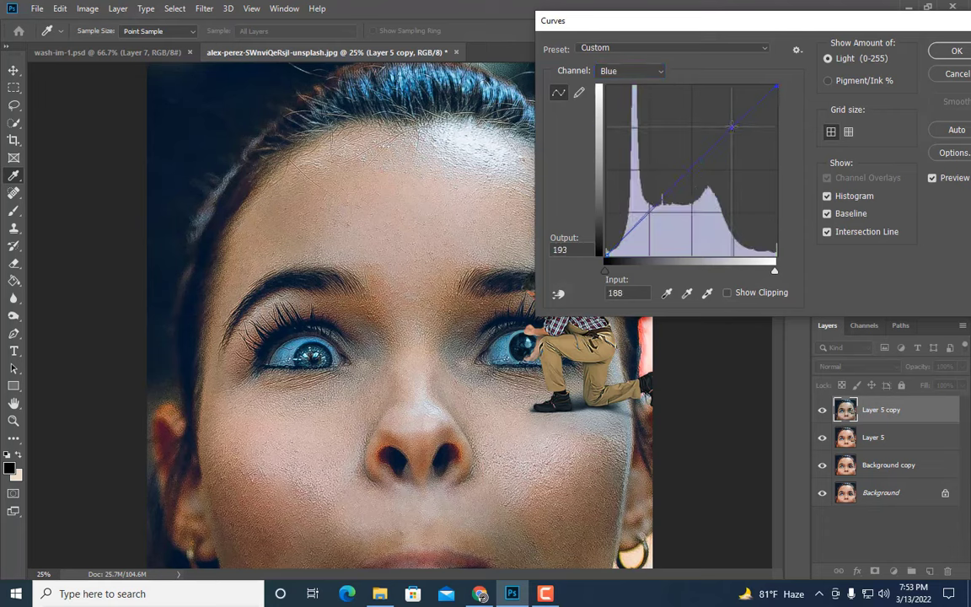
{"action": "left_click_drag", "start_coordinate": [731, 127], "coordinate": [732, 133]}
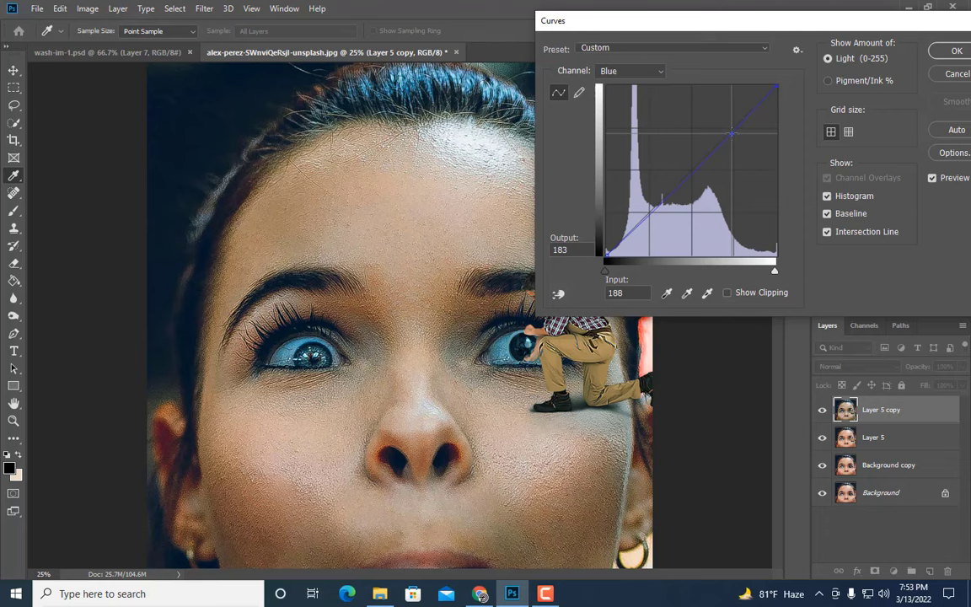
{"action": "left_click_drag", "start_coordinate": [732, 134], "coordinate": [732, 139]}
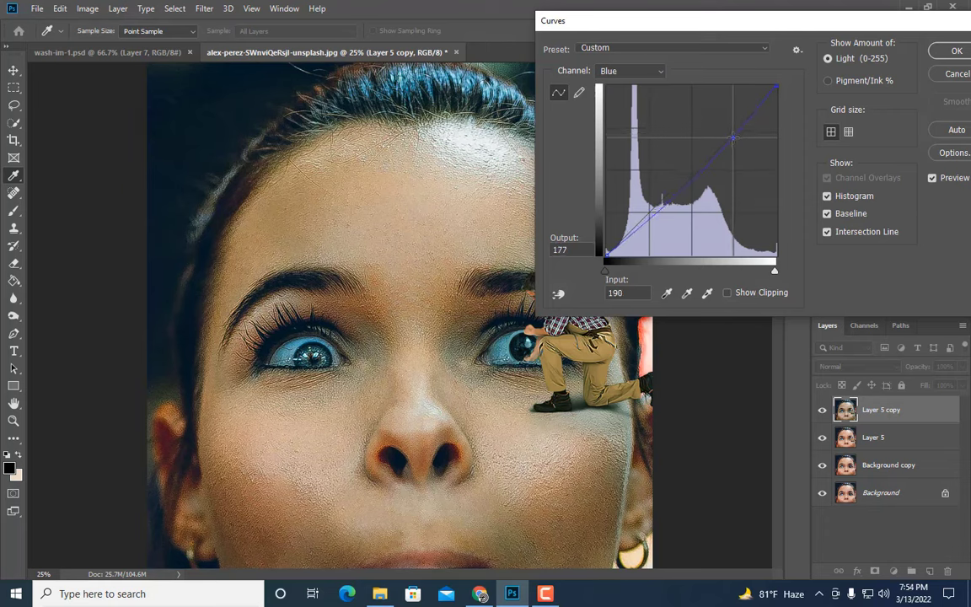
{"action": "mouse_move", "coordinate": [648, 214]}
{"action": "left_mouse_down"}
{"action": "mouse_move", "coordinate": [648, 224]}
{"action": "mouse_move", "coordinate": [650, 214]}
{"action": "left_mouse_up"}
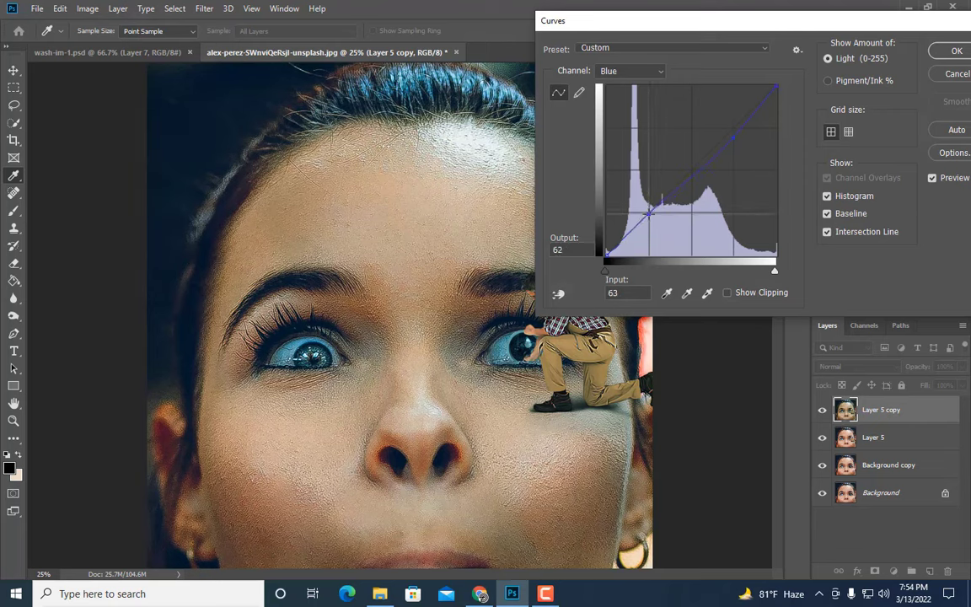
{"action": "left_click_drag", "start_coordinate": [649, 213], "coordinate": [649, 211]}
Apply the Curves grade and lower Layer 5 copy's opacity to 70%
{"action": "left_click", "coordinate": [951, 51]}
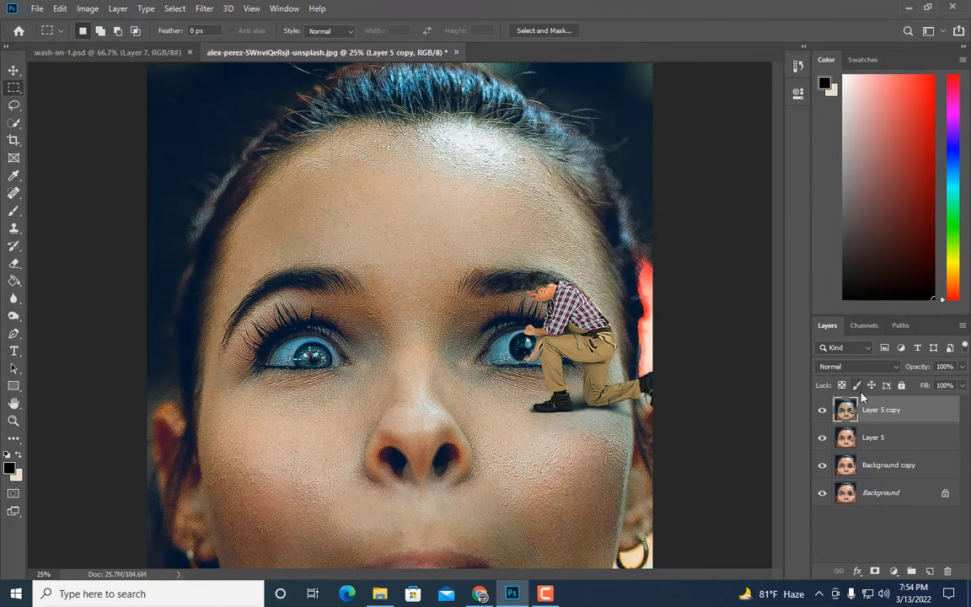
{"action": "left_click", "coordinate": [962, 366]}
{"action": "left_click_drag", "start_coordinate": [951, 380], "coordinate": [945, 385]}
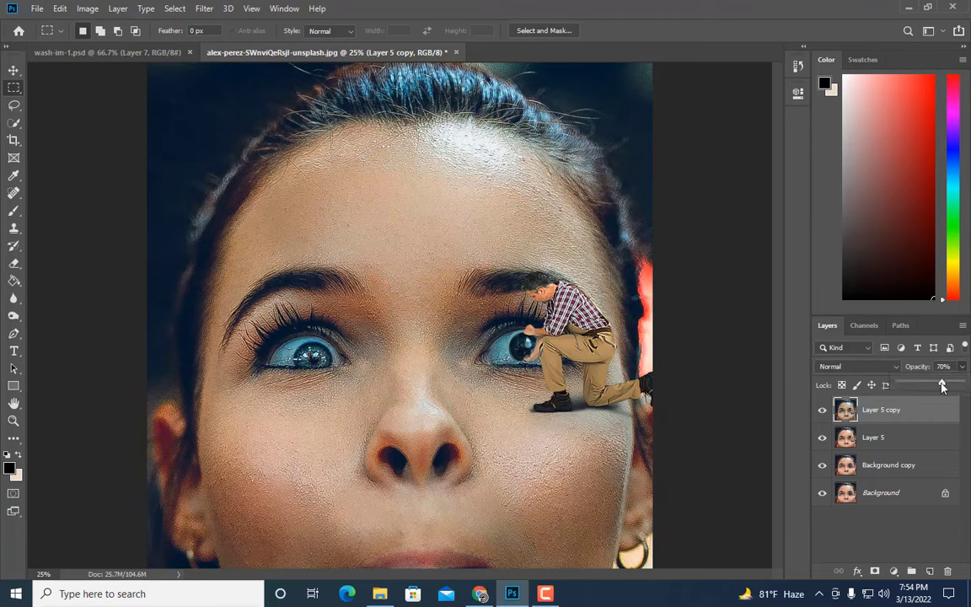
Hide and show Layer 5 copy to compare the face before and after grading
{"action": "left_click", "coordinate": [823, 410]}
{"action": "left_click", "coordinate": [823, 411]}
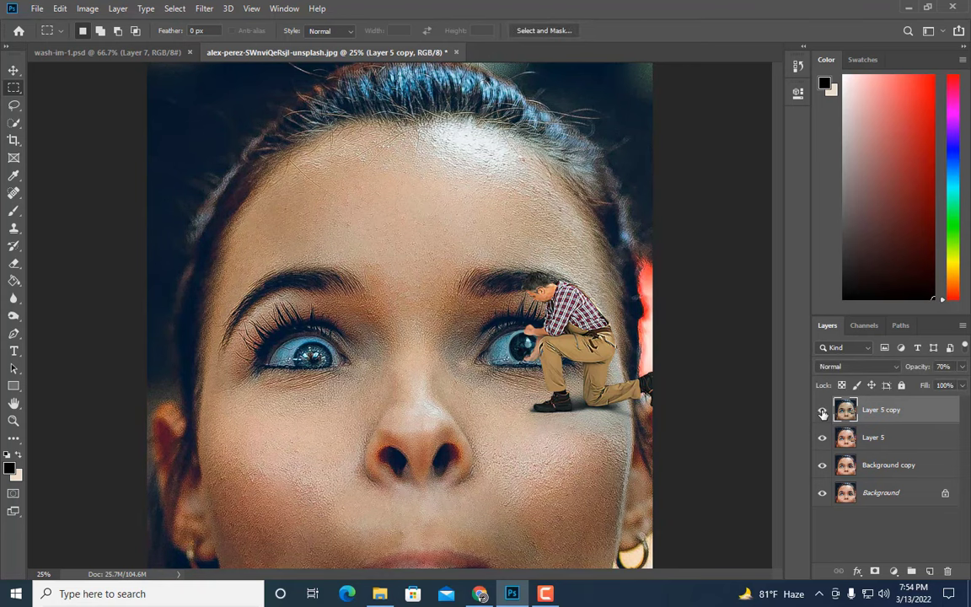
{"action": "key", "text": "ctrl+minus"}
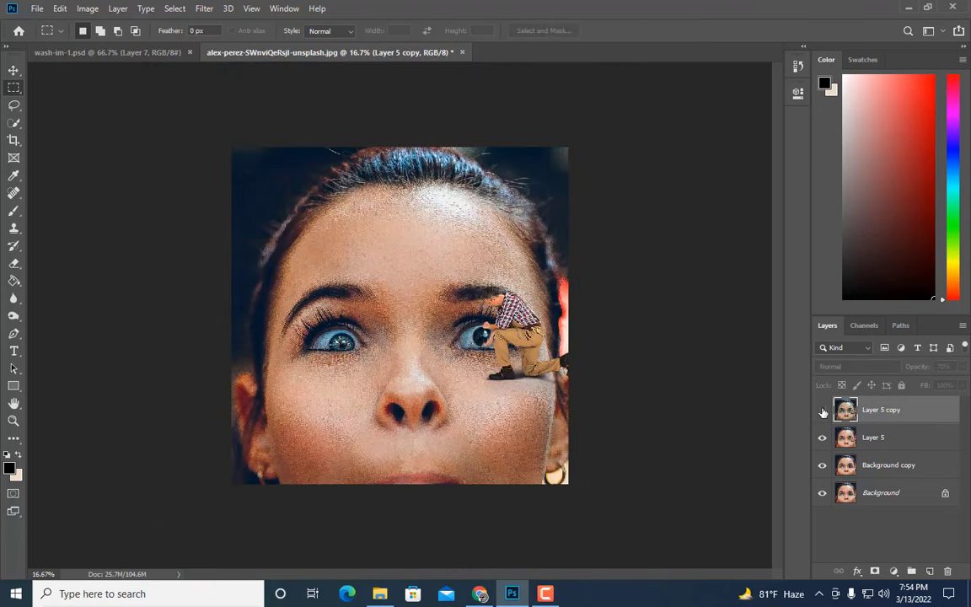
{"action": "key", "text": "ctrl+plus"}
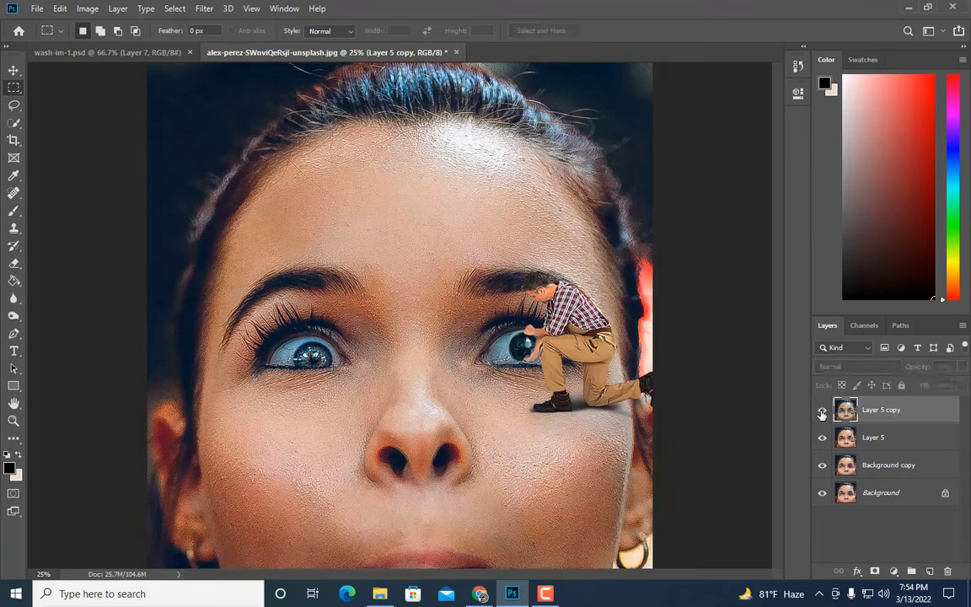
{"action": "left_click", "coordinate": [822, 411]}
{"action": "left_click", "coordinate": [822, 412]}
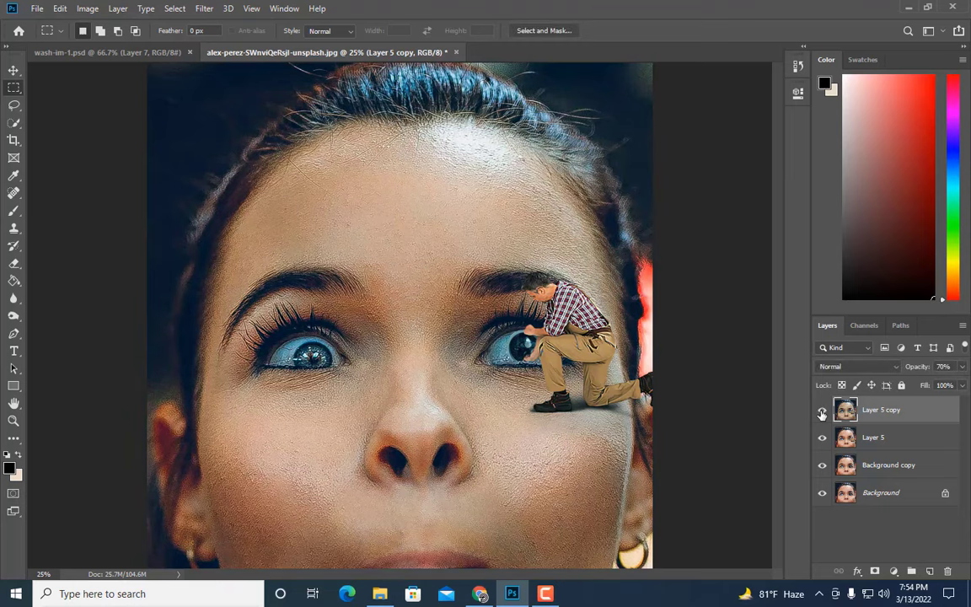